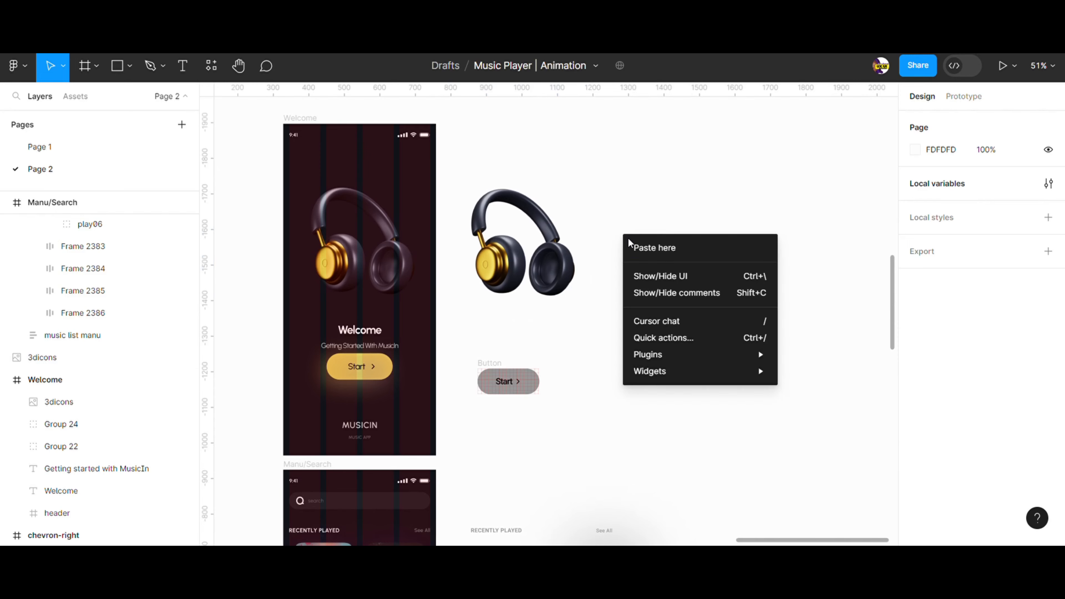
Step: Open the 3dicons plugin and switch its icon library to the Premium style
{"action": "mouse_move", "coordinate": [741, 353]}
{"action": "left_click", "coordinate": [807, 358]}
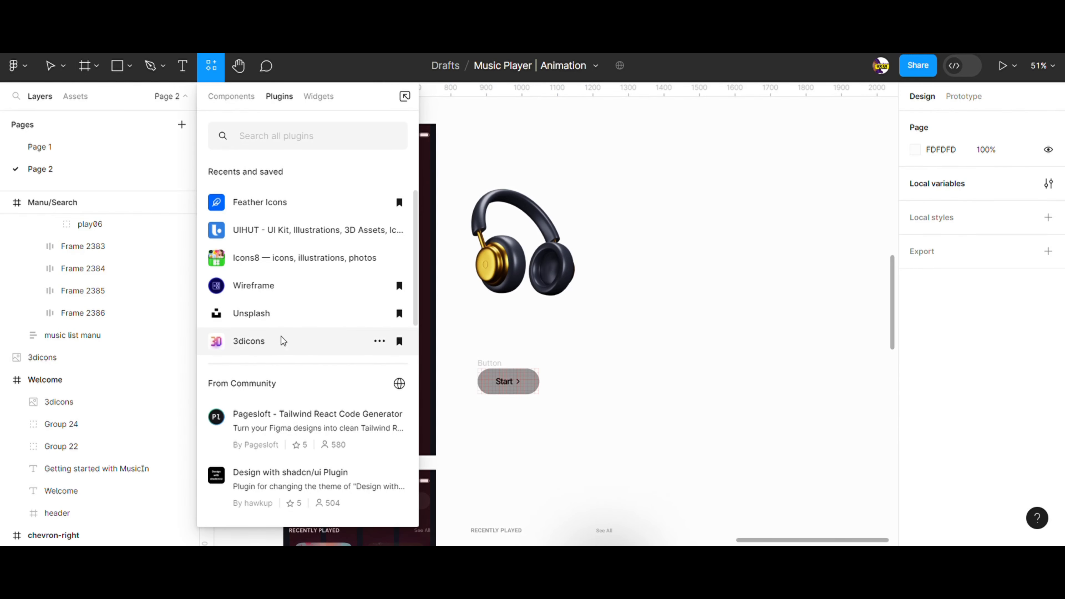
{"action": "left_click", "coordinate": [275, 347]}
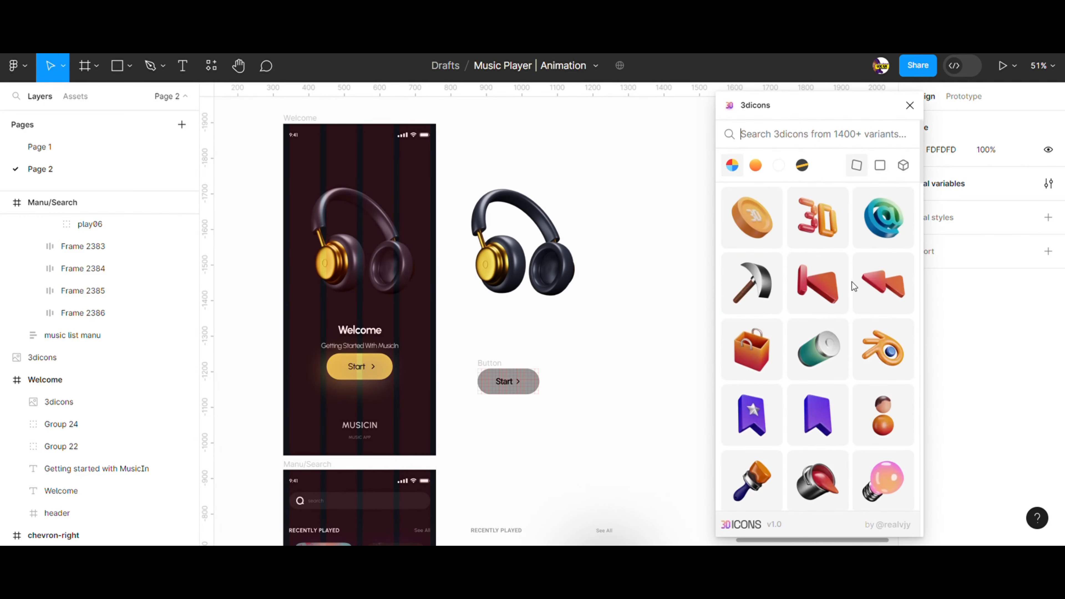
{"action": "scroll", "coordinate": [854, 286], "scroll_direction": "down", "scroll_amount": 5}
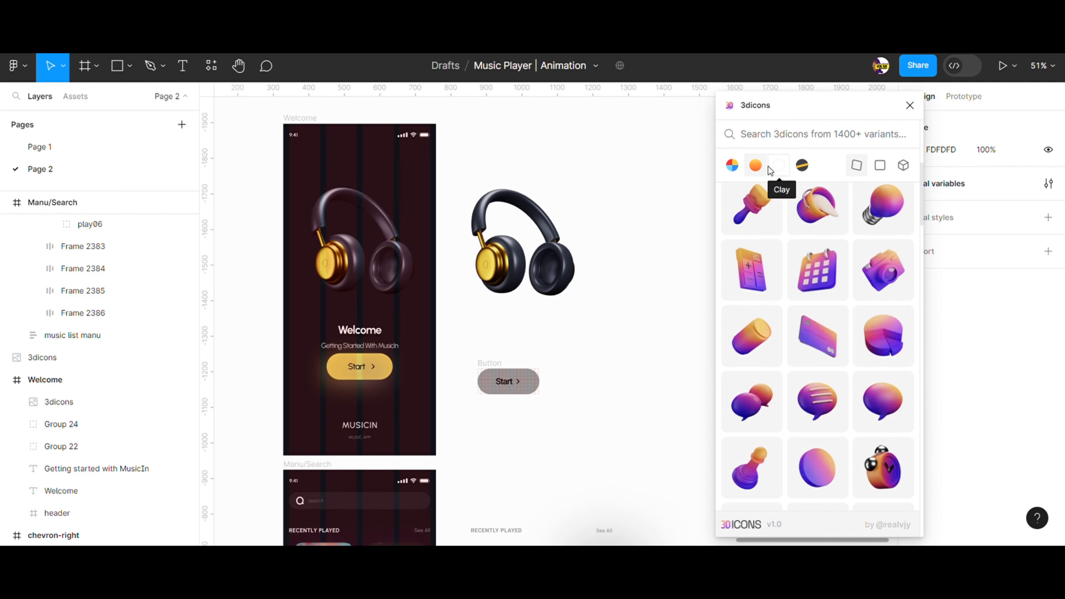
{"action": "left_click", "coordinate": [777, 168]}
{"action": "left_click", "coordinate": [802, 166]}
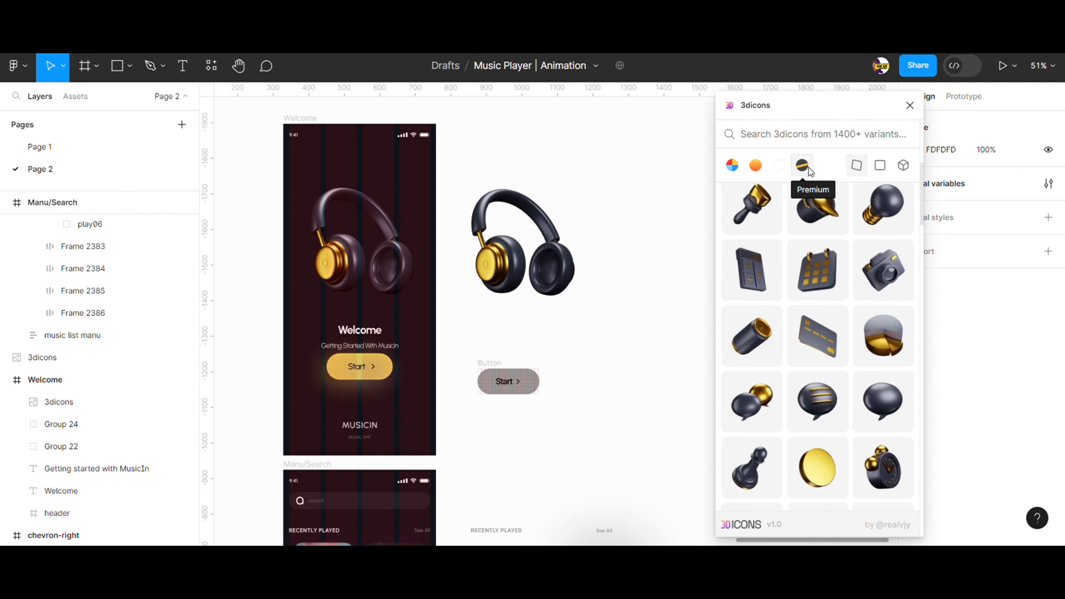
Step: Insert the black and gold headphone icon, shrink it and place it beside the existing headphones outside the Welcome frame
{"action": "scroll", "coordinate": [883, 278], "scroll_direction": "down", "scroll_amount": 10}
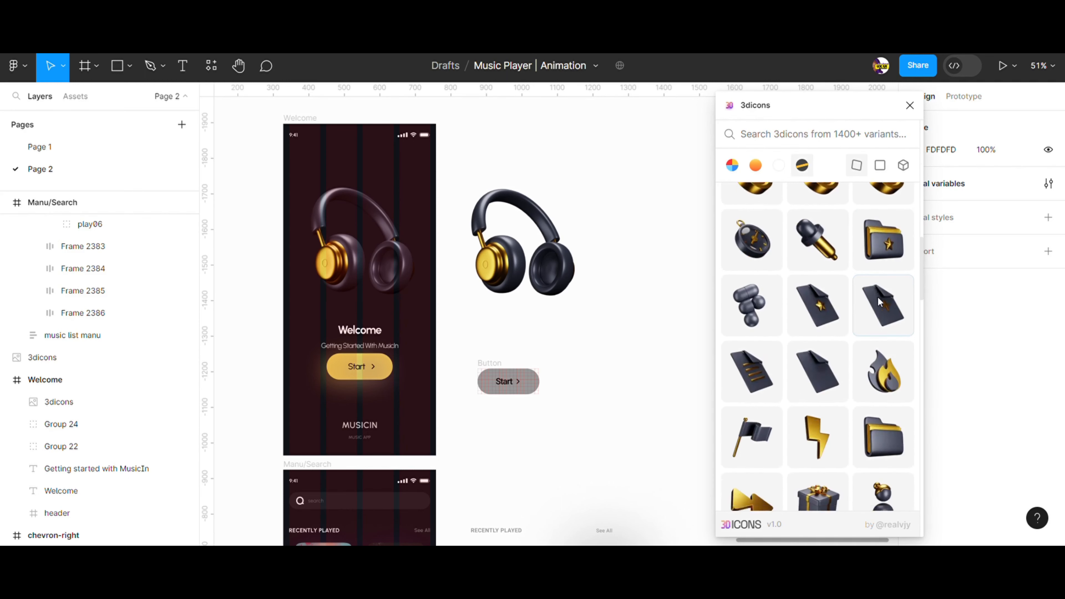
{"action": "left_click", "coordinate": [884, 302]}
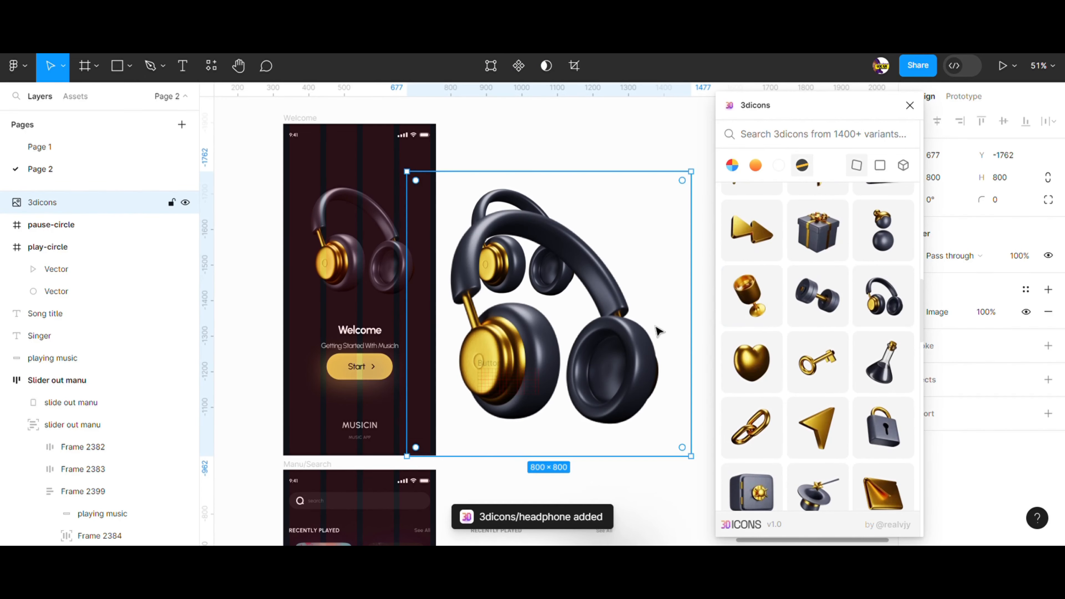
{"action": "left_click_drag", "start_coordinate": [614, 345], "coordinate": [657, 298]}
{"action": "left_click_drag", "start_coordinate": [451, 408], "coordinate": [582, 250]}
{"action": "left_click_drag", "start_coordinate": [662, 206], "coordinate": [681, 270]}
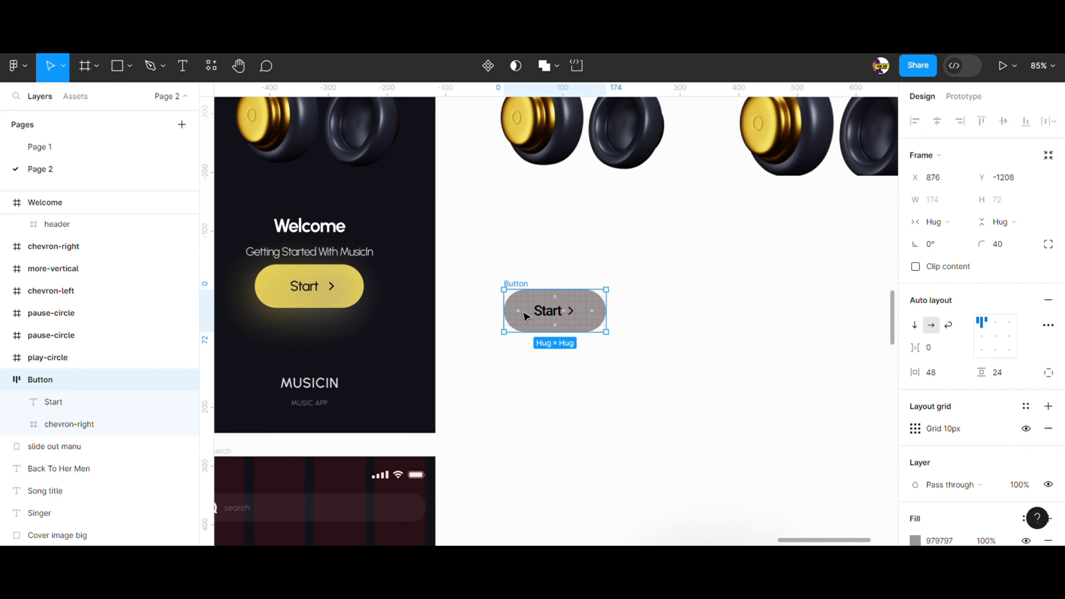
Step: Add a text layer reading "Button" on the empty canvas beside the grey Start button
{"action": "left_click", "coordinate": [816, 360]}
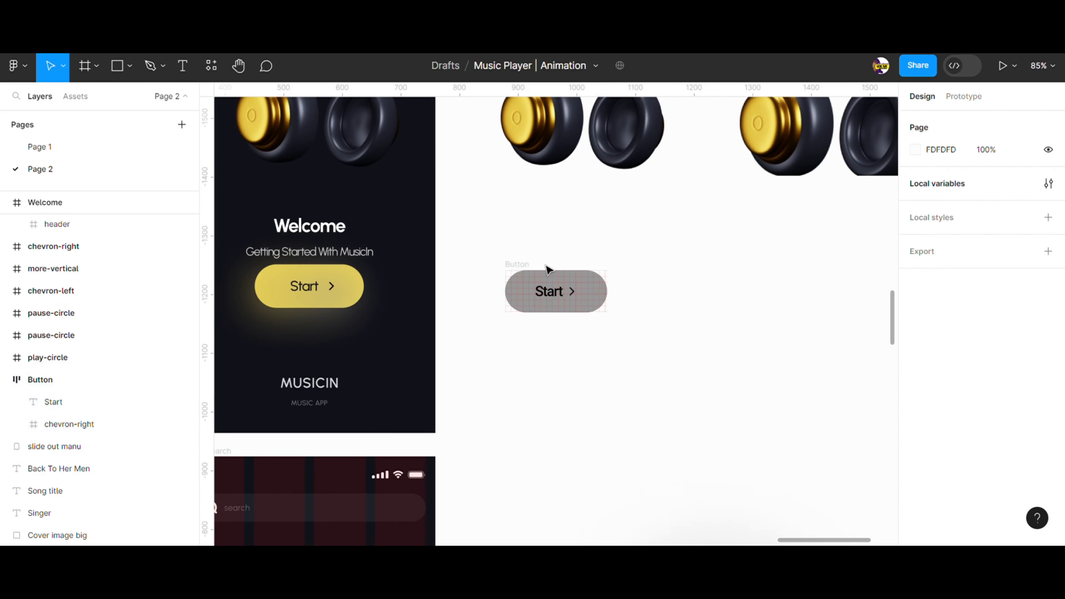
{"action": "left_click", "coordinate": [182, 66]}
{"action": "left_click", "coordinate": [710, 291]}
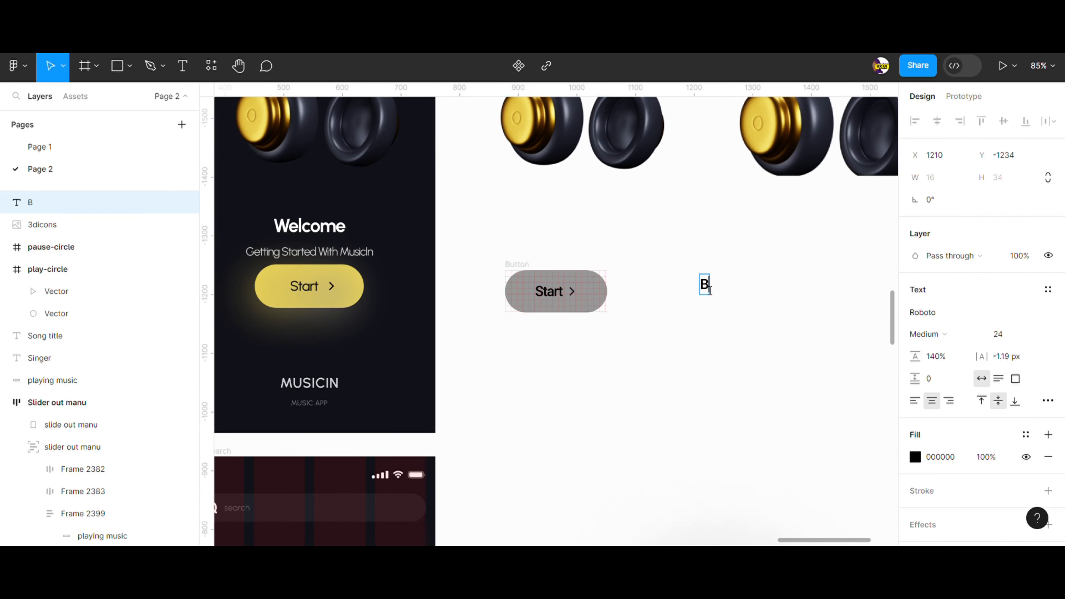
{"action": "type", "text": "Button"}
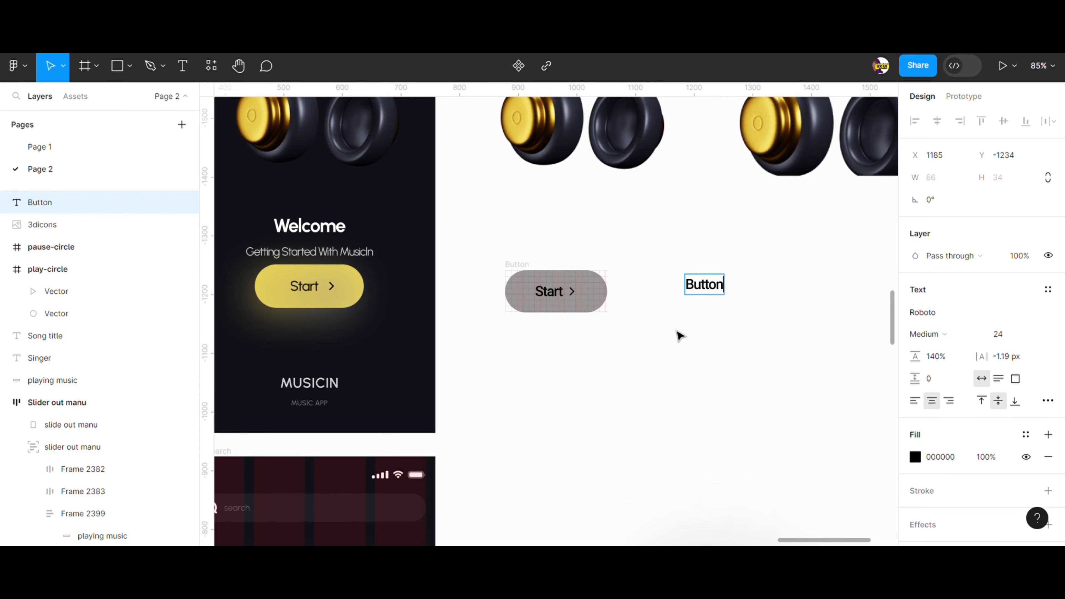
{"action": "key", "text": "Escape"}
{"action": "left_click", "coordinate": [757, 299]}
Step: Insert a chevron-right icon from the Feather Icons plugin and place it just after the "Button" text
{"action": "right_click", "coordinate": [748, 287]}
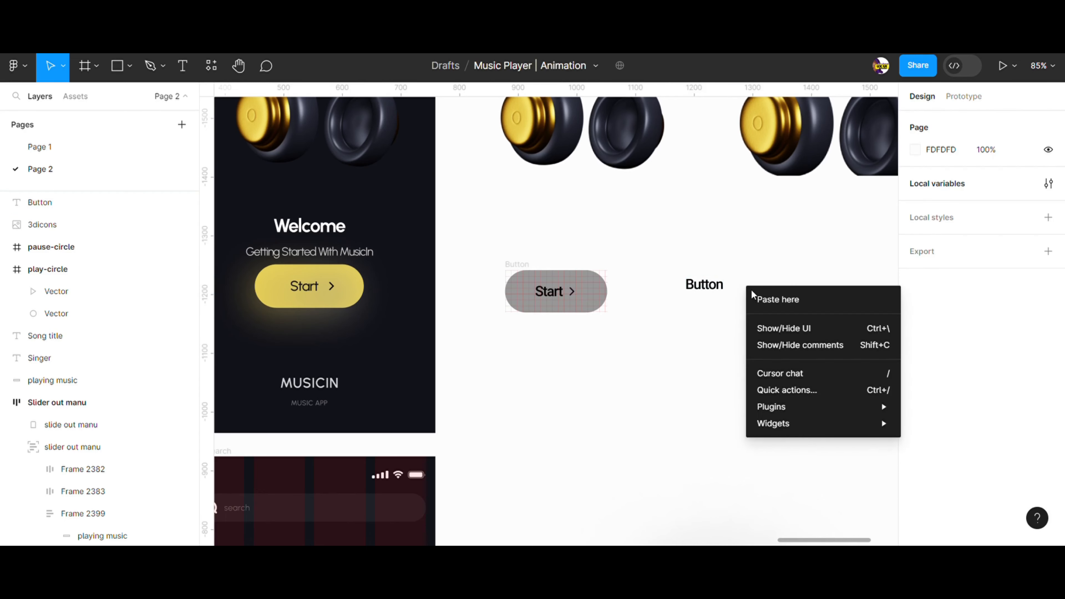
{"action": "mouse_move", "coordinate": [865, 427]}
{"action": "mouse_move", "coordinate": [822, 408]}
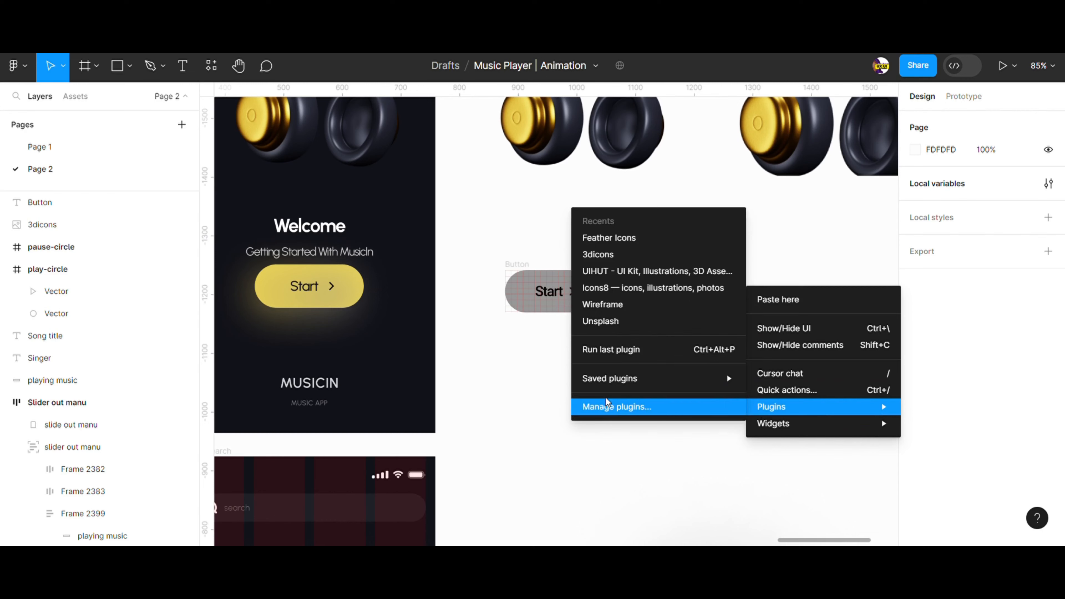
{"action": "left_click", "coordinate": [618, 407]}
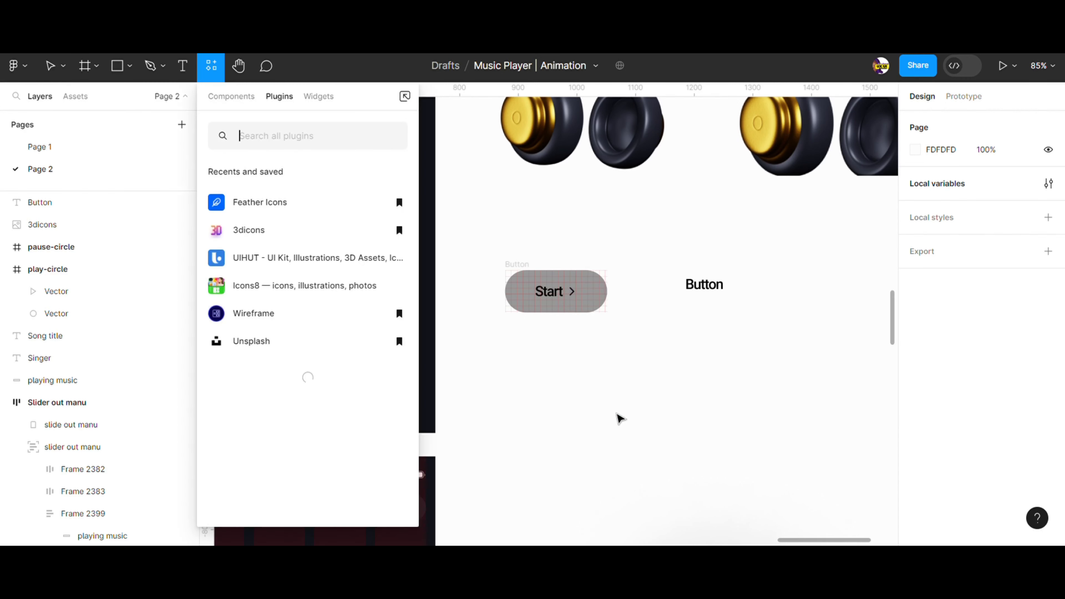
{"action": "left_click", "coordinate": [290, 205]}
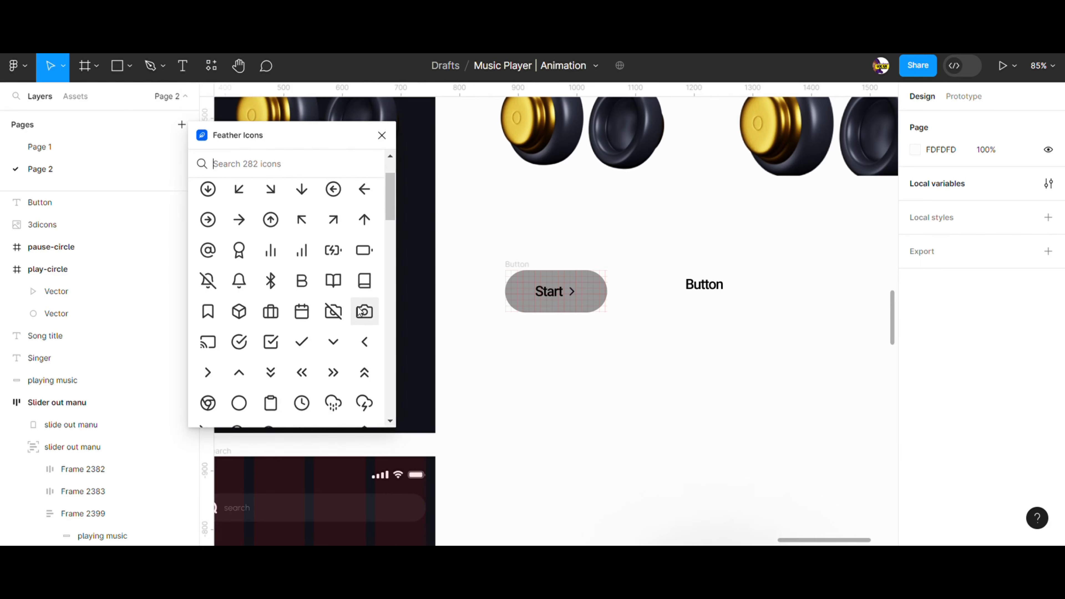
{"action": "left_click", "coordinate": [207, 371]}
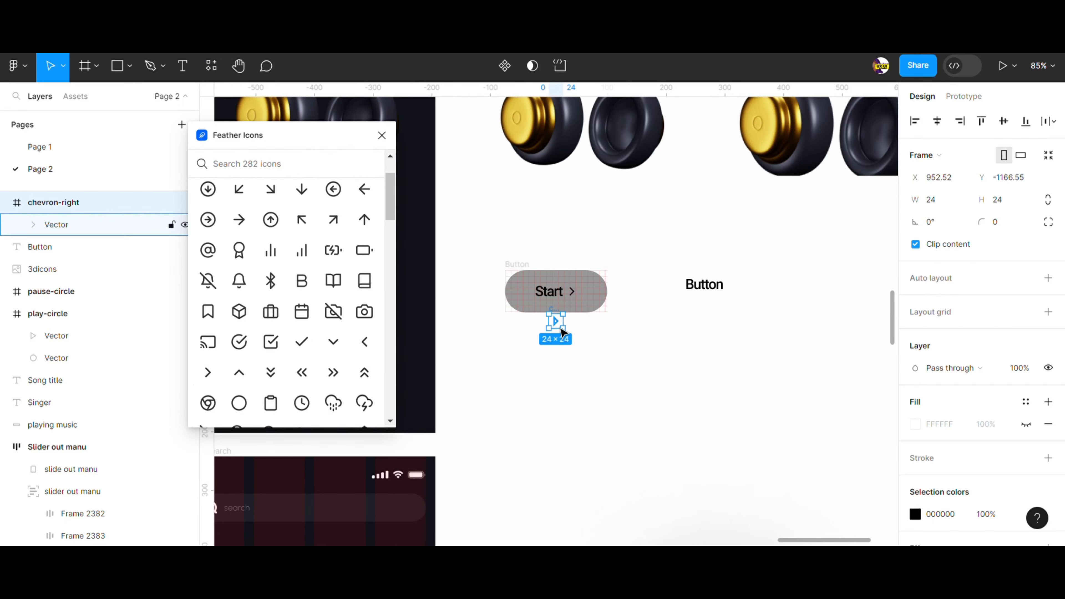
{"action": "left_click_drag", "start_coordinate": [562, 331], "coordinate": [744, 297]}
{"action": "left_click", "coordinate": [744, 364]}
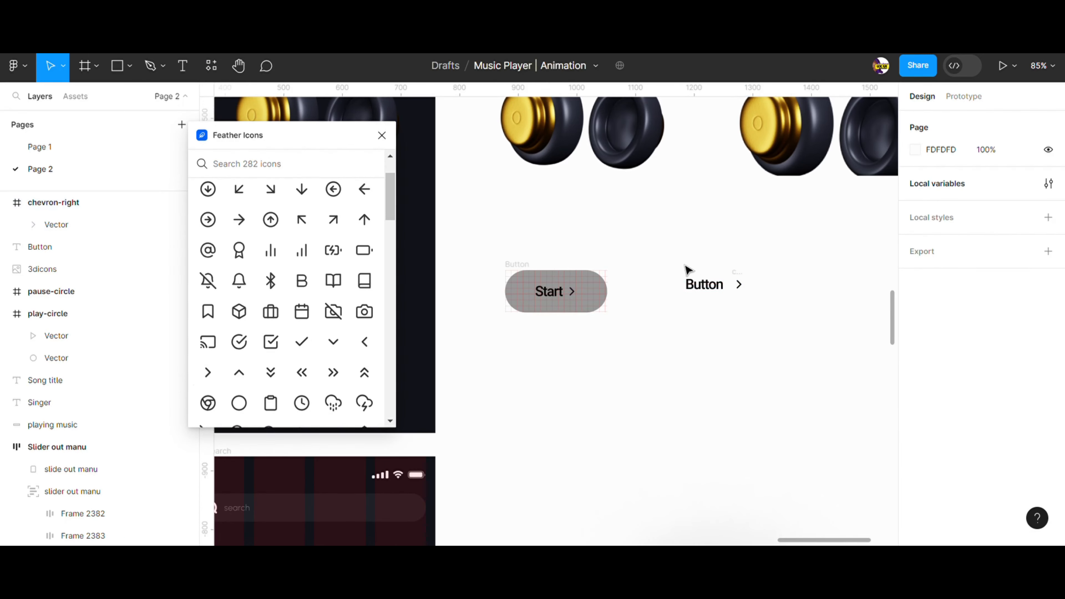
Step: Align the "Button" text and chevron on their vertical centers and set the spacing between them to 4
{"action": "left_click_drag", "start_coordinate": [681, 258], "coordinate": [799, 335]}
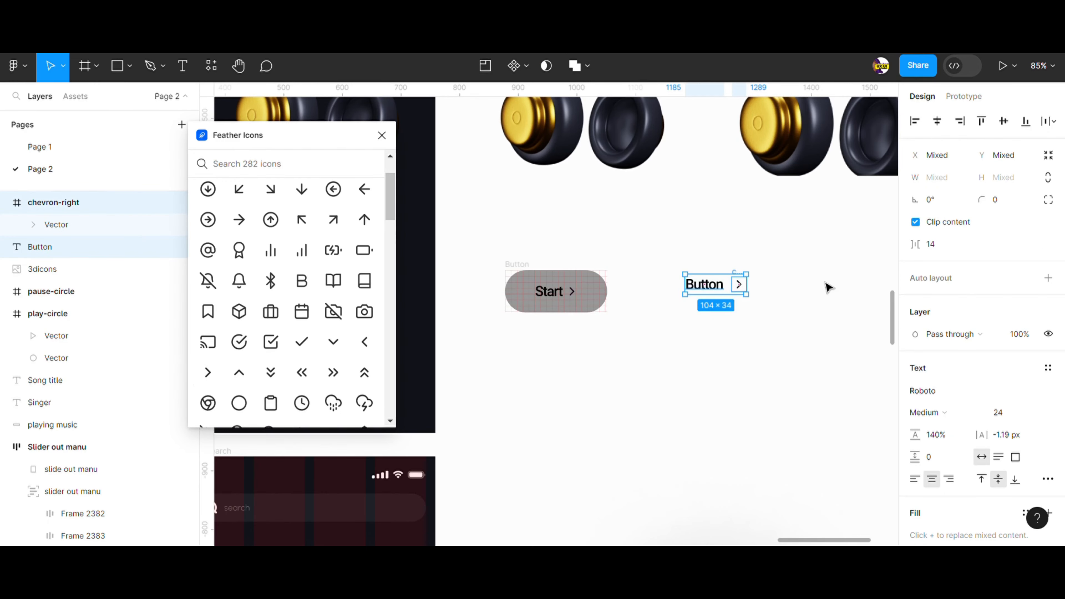
{"action": "left_click", "coordinate": [1008, 125]}
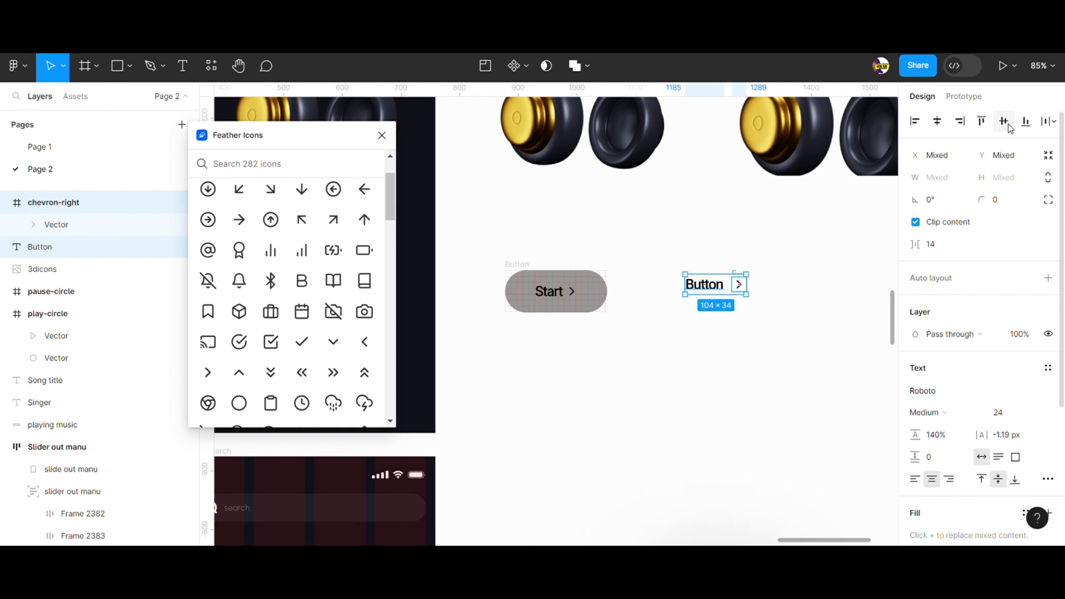
{"action": "left_click", "coordinate": [934, 250]}
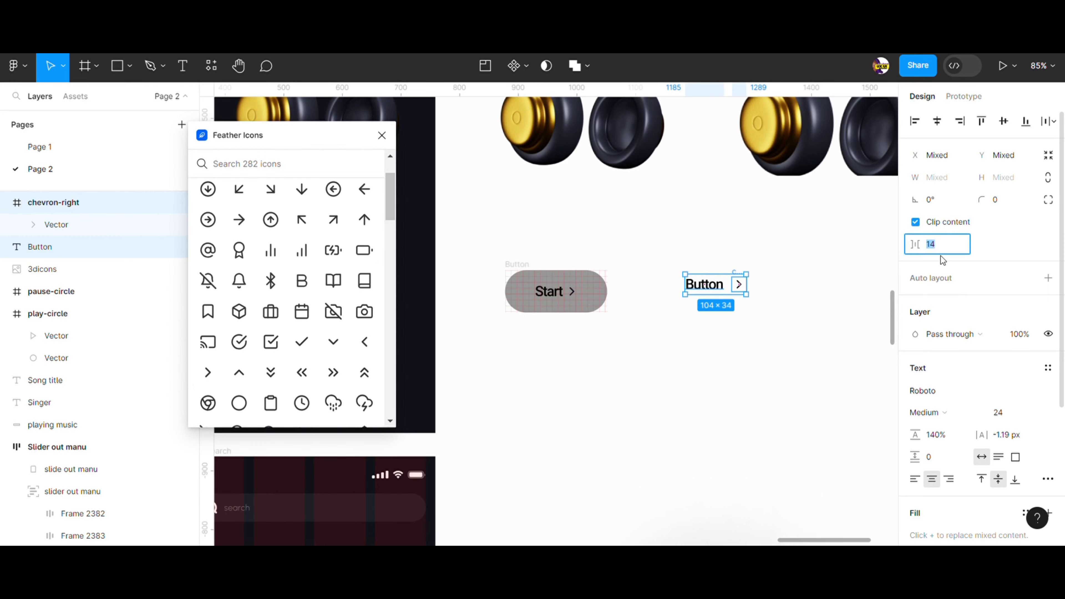
{"action": "left_click", "coordinate": [821, 282]}
Step: Apply auto layout to the "Button" text and chevron, with 40 horizontal and 20 vertical padding
{"action": "left_click_drag", "start_coordinate": [661, 256], "coordinate": [803, 335]}
{"action": "right_click", "coordinate": [725, 287]}
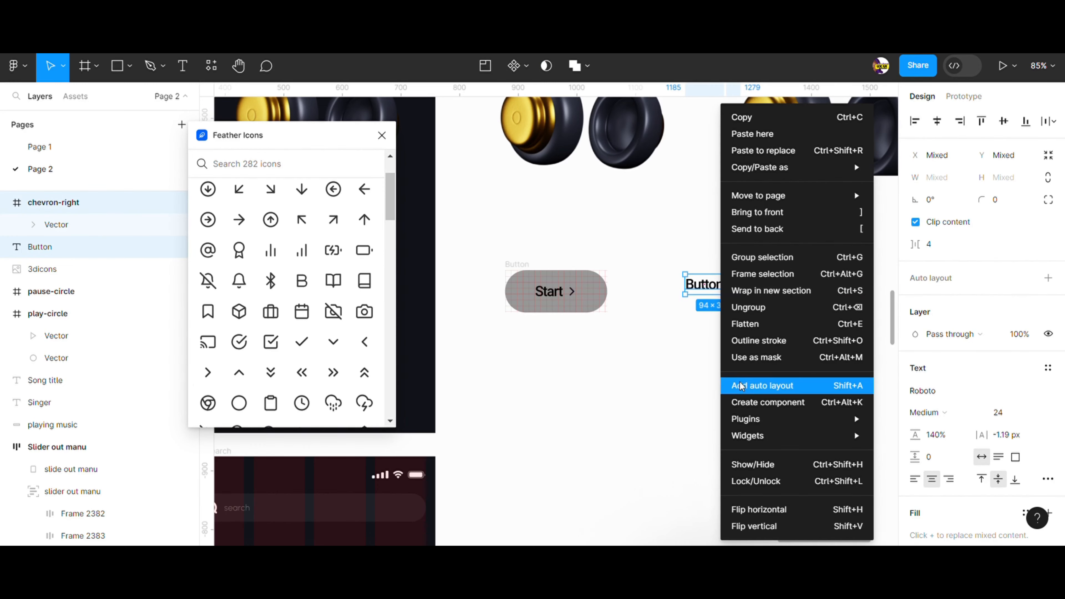
{"action": "left_click", "coordinate": [747, 385]}
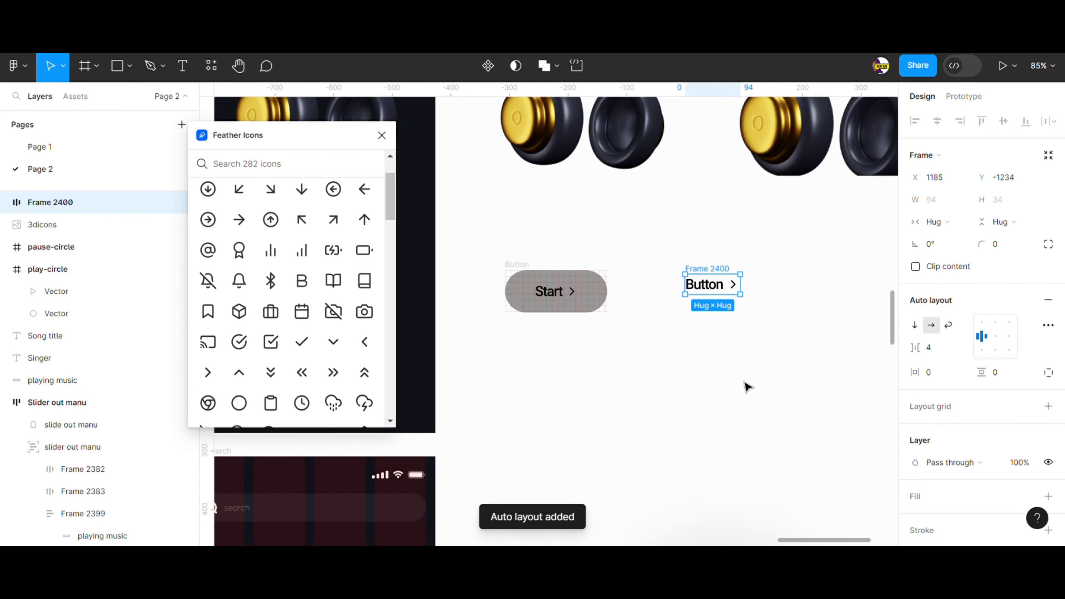
{"action": "left_click", "coordinate": [934, 375]}
{"action": "type", "text": "40"}
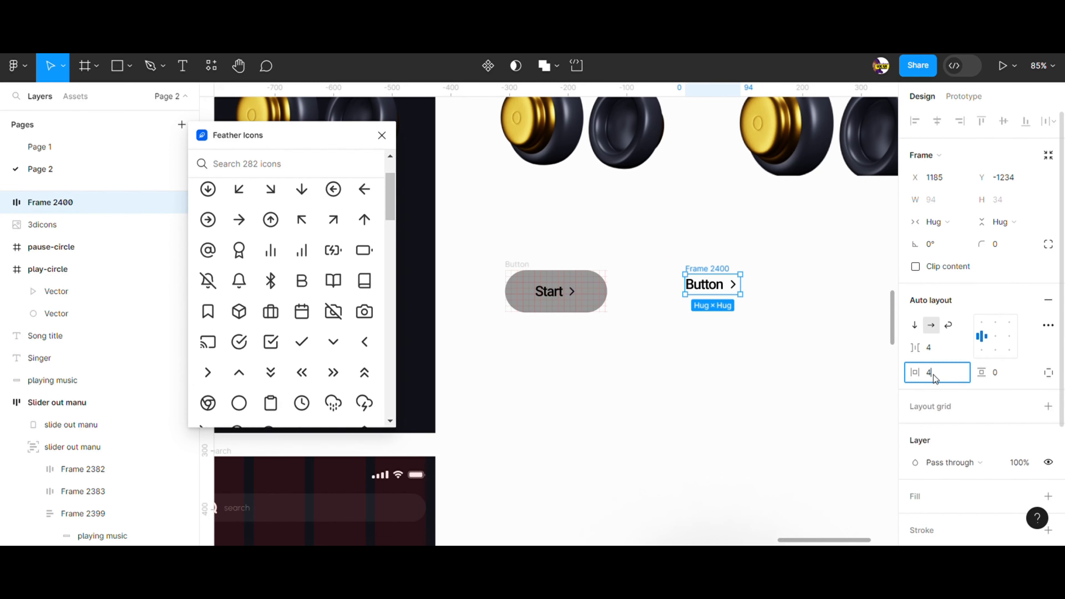
{"action": "key", "text": "Tab"}
{"action": "type", "text": "20"}
{"action": "key", "text": "Return"}
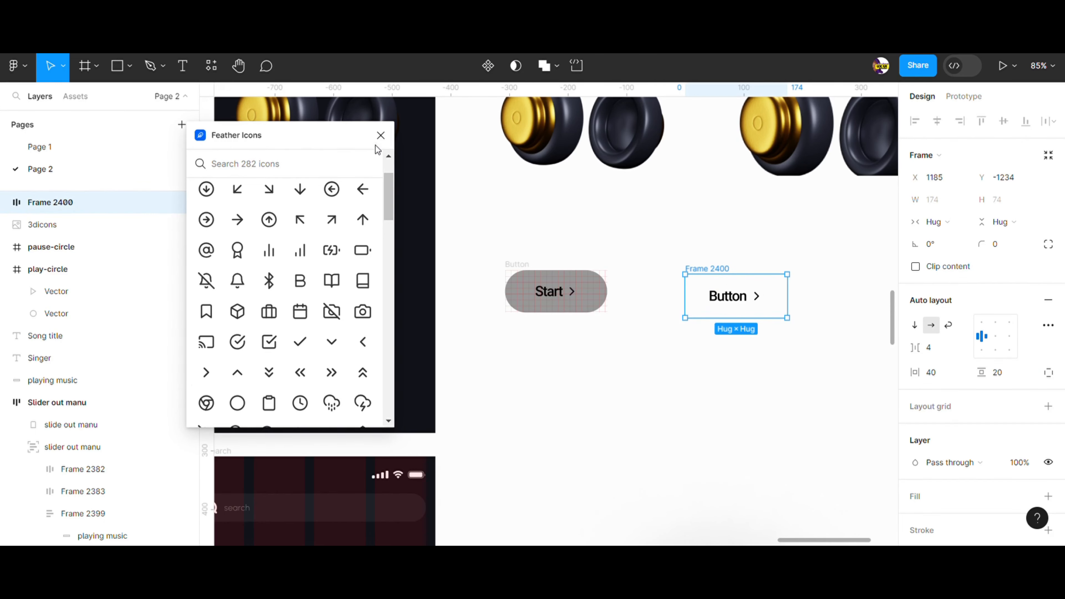
Step: Close the icon plugin and copy the hex color EBD458 from the yellow Start button on the Welcome screen
{"action": "left_click", "coordinate": [381, 135]}
{"action": "left_click", "coordinate": [355, 300]}
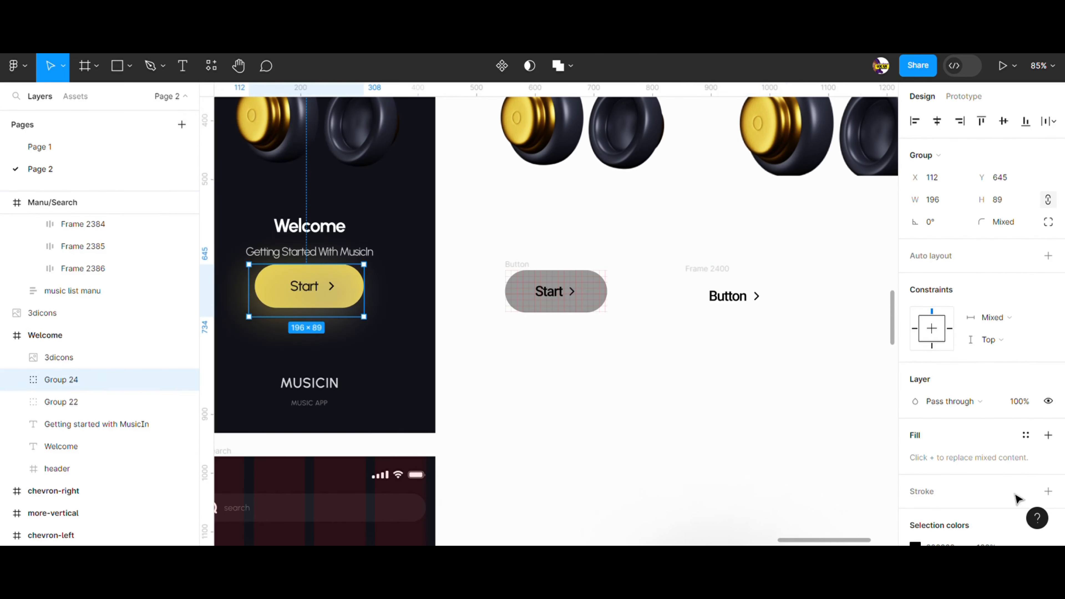
{"action": "left_click", "coordinate": [931, 429]}
{"action": "key", "text": "ctrl+c"}
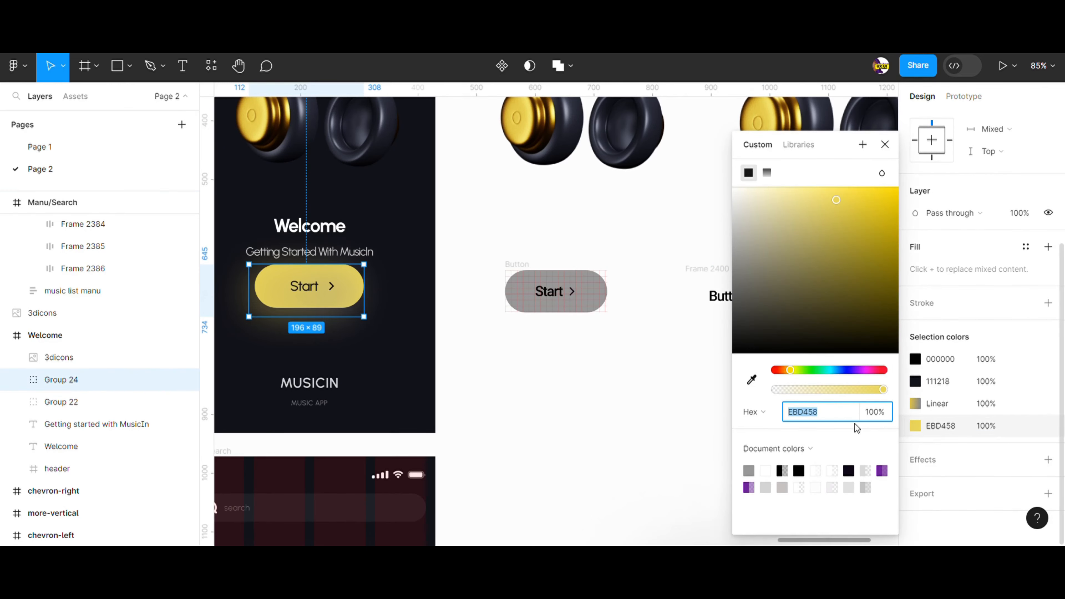
Step: Add a fill to the new auto layout frame and set it to the copied color EBD458
{"action": "left_click", "coordinate": [687, 371]}
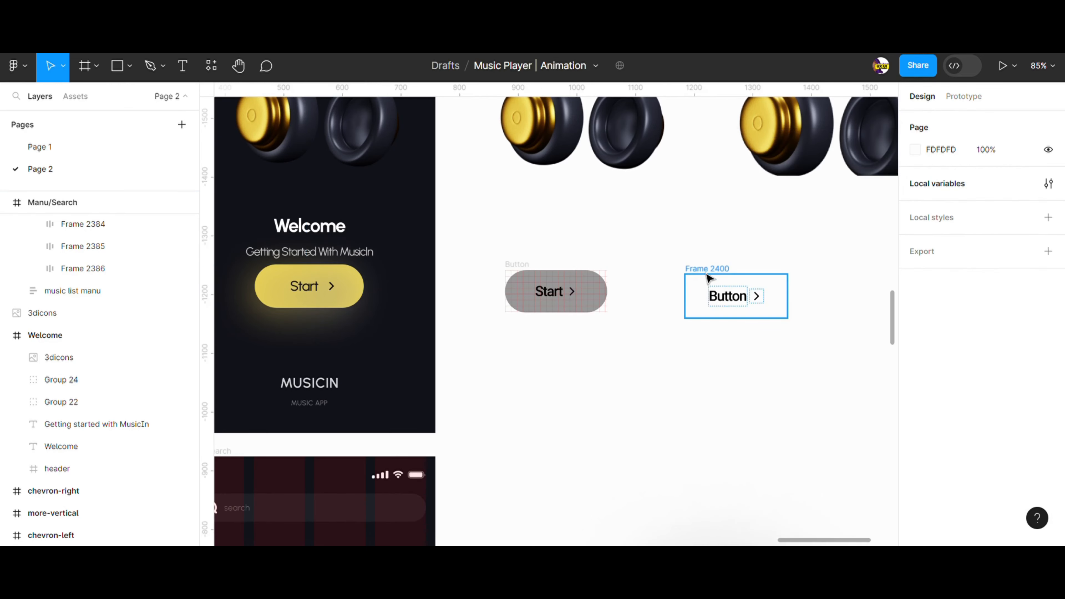
{"action": "left_click", "coordinate": [713, 289]}
{"action": "scroll", "coordinate": [1011, 401], "scroll_direction": "down", "scroll_amount": 3}
{"action": "left_click", "coordinate": [1049, 357]}
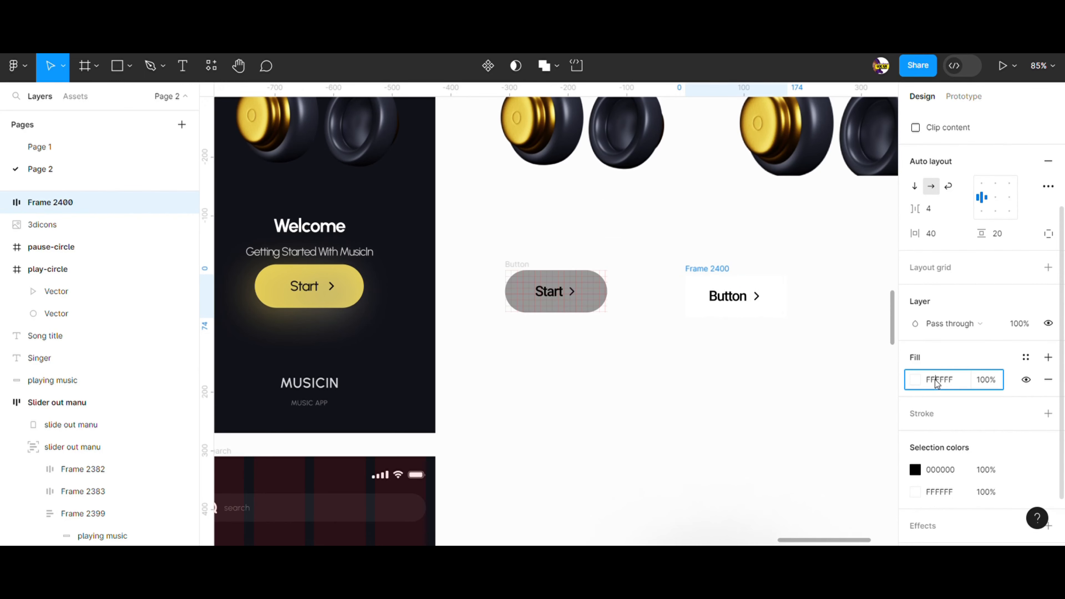
{"action": "key", "text": "ctrl+v"}
{"action": "key", "text": "Return"}
{"action": "left_click", "coordinate": [755, 295]}
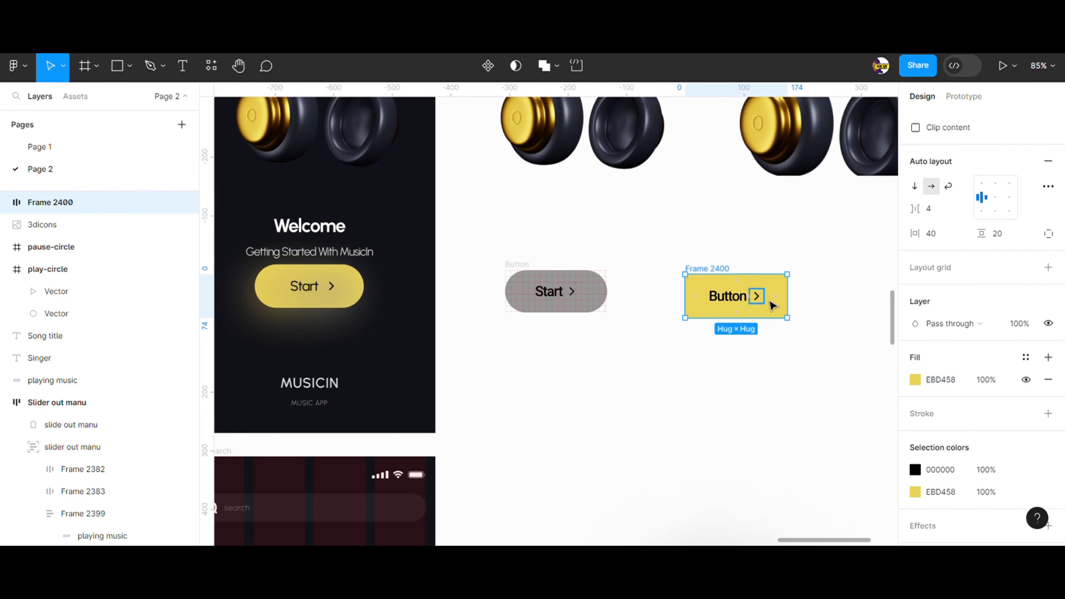
{"action": "key", "text": "Escape"}
Step: Set the yellow frame's corner radius to 40
{"action": "scroll", "coordinate": [1023, 245], "scroll_direction": "up", "scroll_amount": 2}
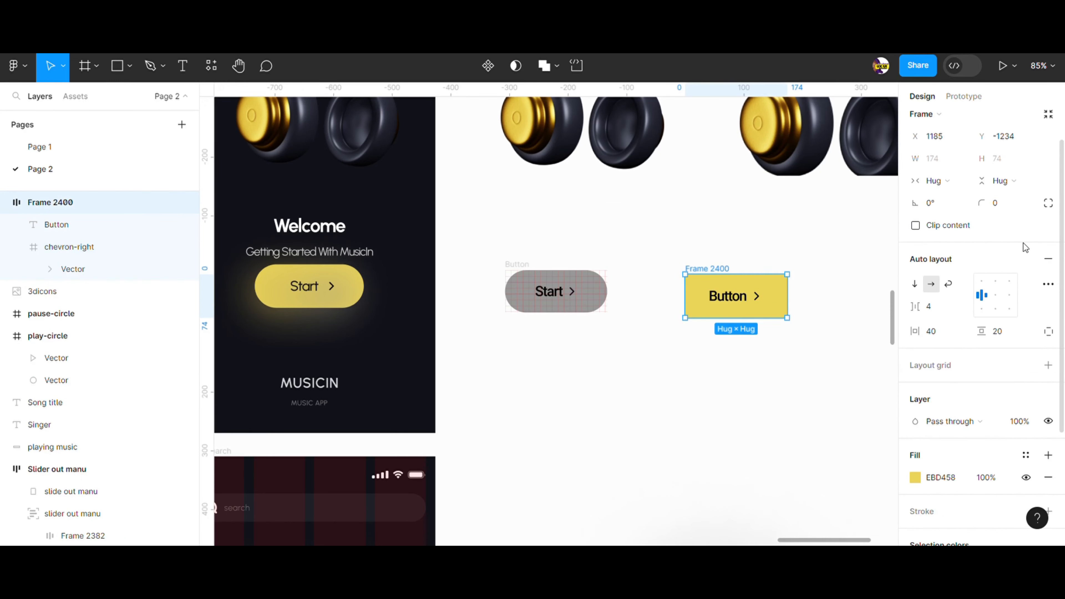
{"action": "left_click", "coordinate": [1006, 203]}
{"action": "type", "text": "40"}
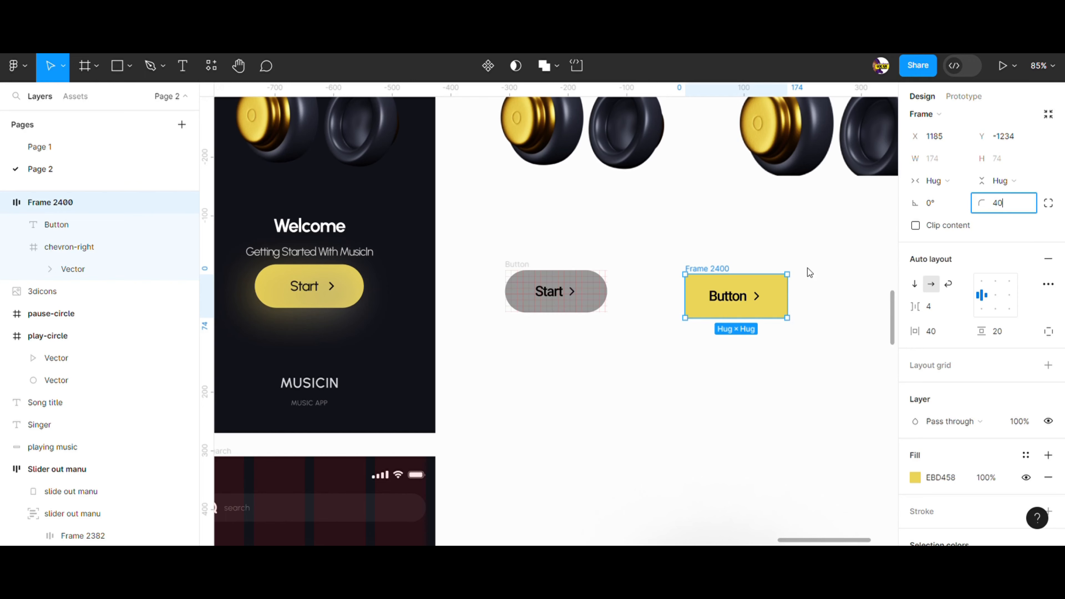
{"action": "left_click", "coordinate": [842, 312]}
Step: Rename the yellow frame as "Button" and move it up slightly, beside the grey Start button
{"action": "left_click", "coordinate": [722, 271]}
{"action": "double_click", "coordinate": [723, 270]}
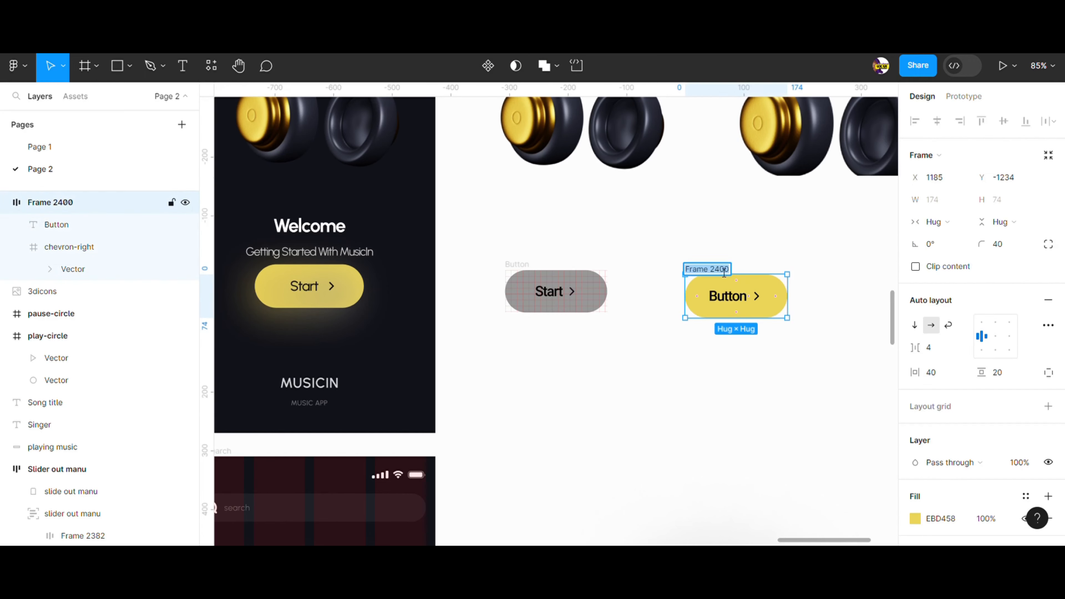
{"action": "type", "text": "Button"}
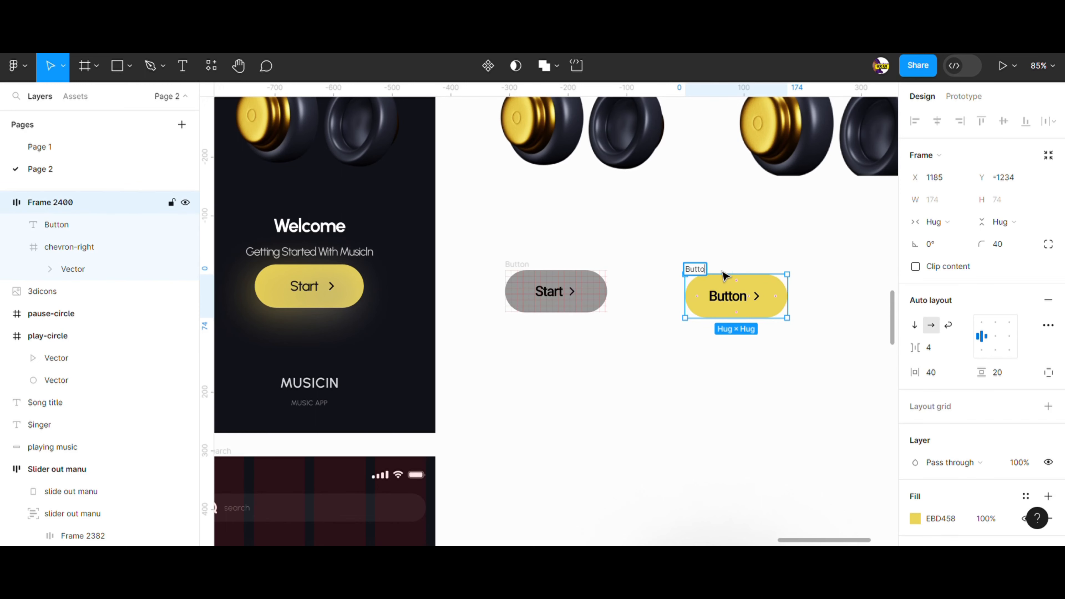
{"action": "left_click", "coordinate": [693, 429]}
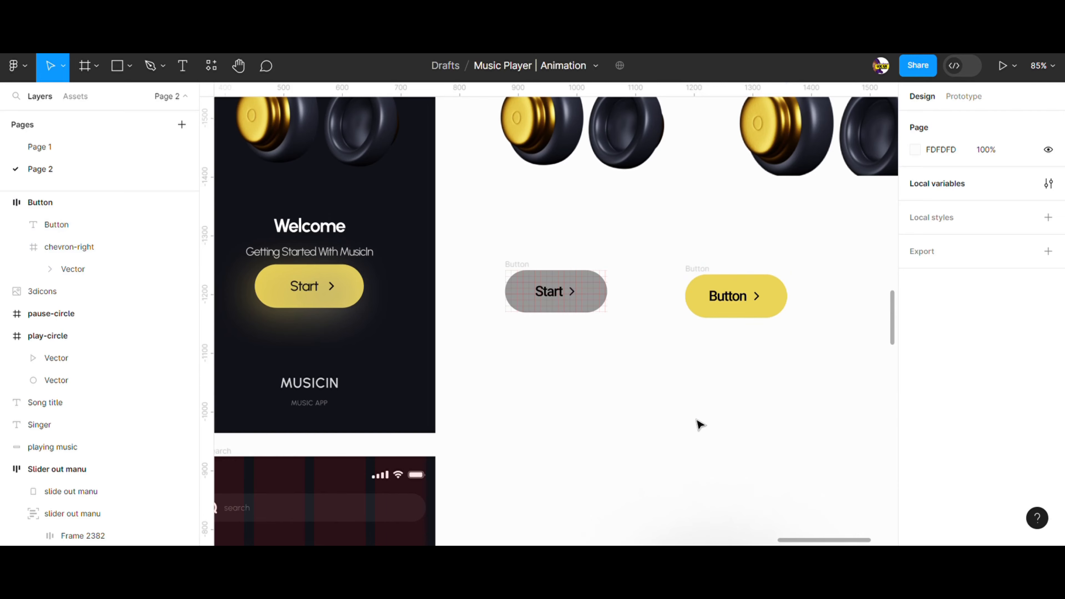
{"action": "left_click_drag", "start_coordinate": [695, 289], "coordinate": [694, 280]}
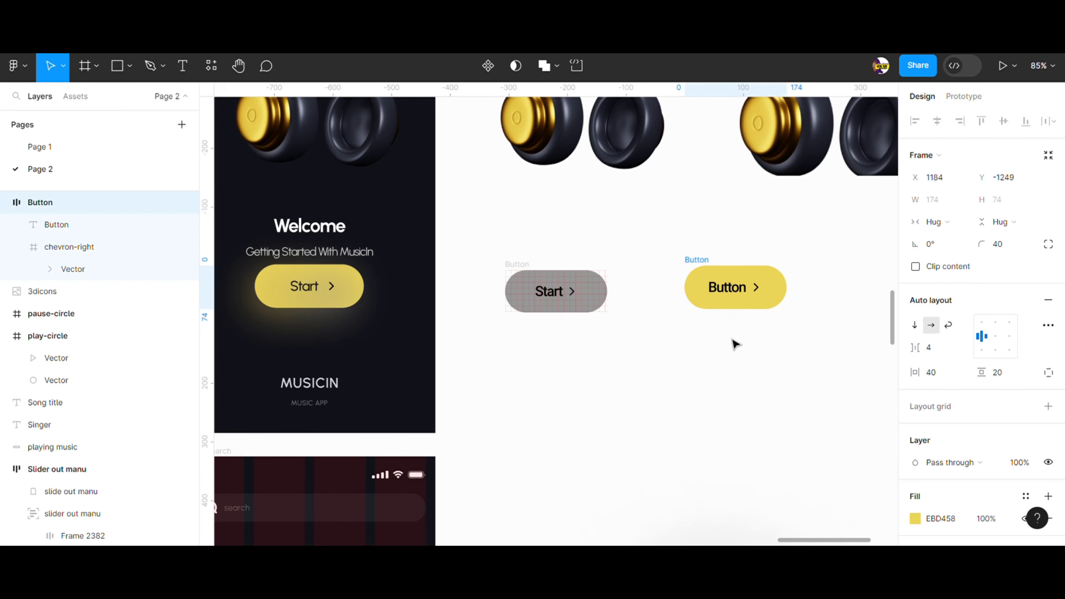
{"action": "left_click", "coordinate": [735, 344]}
{"action": "scroll", "coordinate": [659, 407], "scroll_direction": "down", "scroll_amount": 3}
{"action": "scroll", "coordinate": [784, 402], "scroll_direction": "down", "scroll_amount": 3}
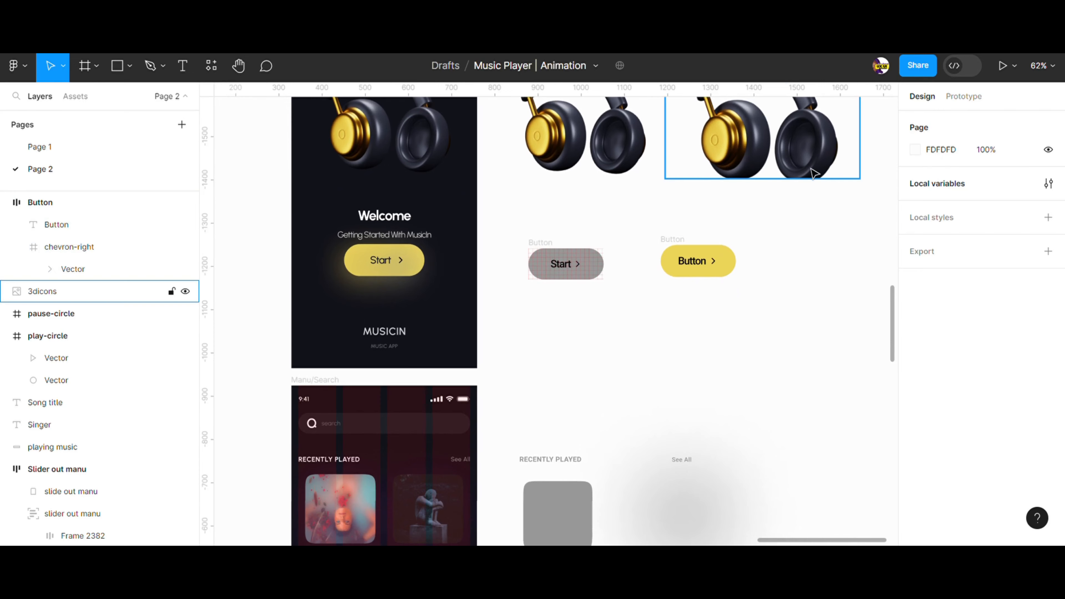
Step: Examine the size and corner radius of the large grey album cover placeholder beside the Menu/Search screen
{"action": "left_click", "coordinate": [813, 172]}
{"action": "scroll", "coordinate": [844, 350], "scroll_direction": "up", "scroll_amount": 3}
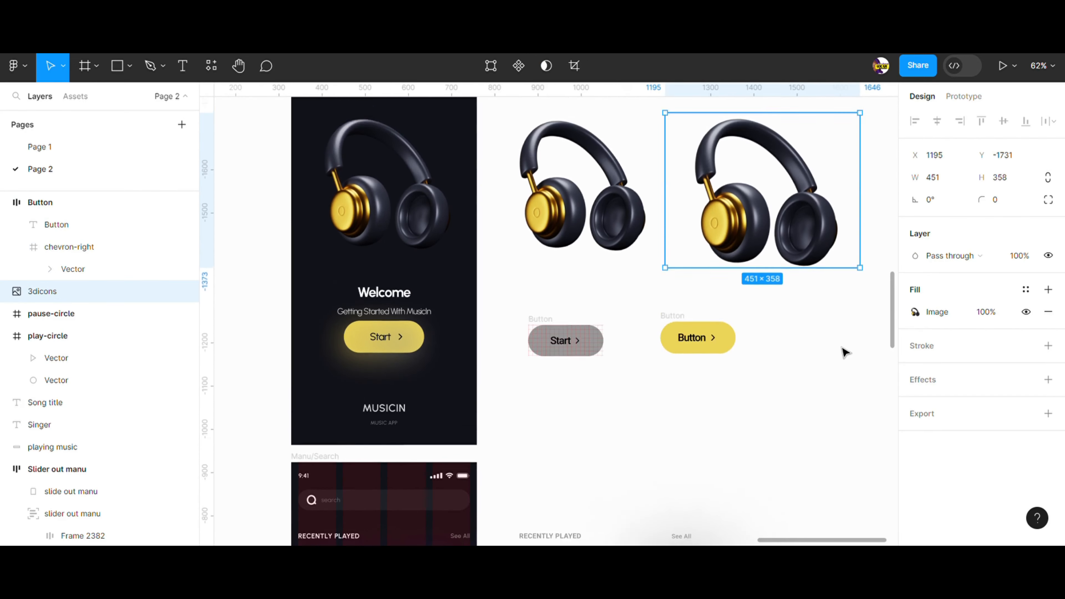
{"action": "scroll", "coordinate": [844, 353], "scroll_direction": "up", "scroll_amount": 1}
{"action": "scroll", "coordinate": [845, 353], "scroll_direction": "down", "scroll_amount": 9}
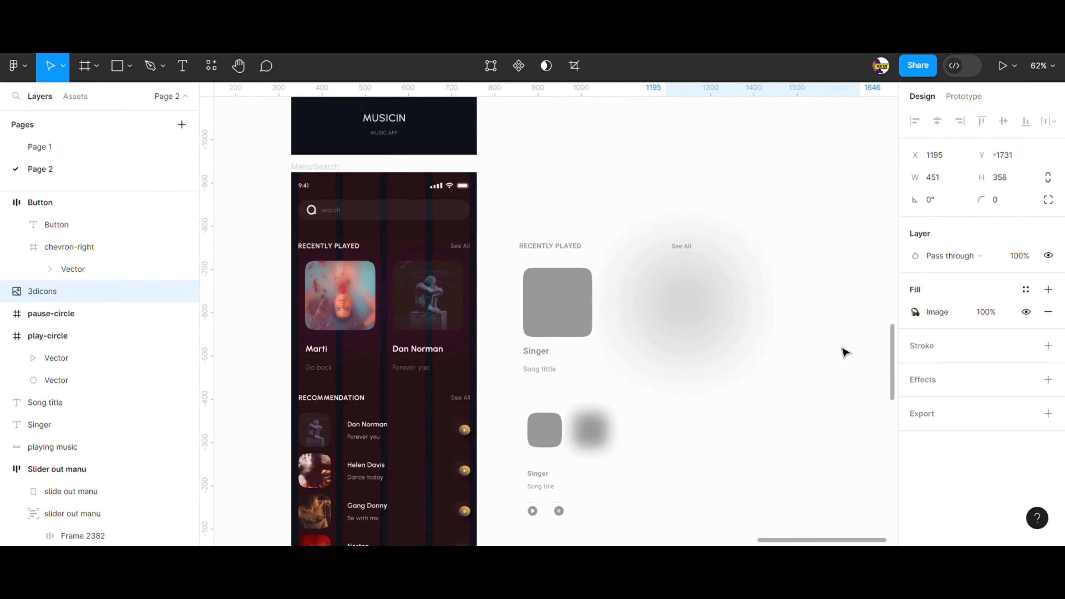
{"action": "left_click", "coordinate": [848, 236]}
{"action": "scroll", "coordinate": [526, 348], "scroll_direction": "down", "scroll_amount": 2}
{"action": "left_click", "coordinate": [554, 260]}
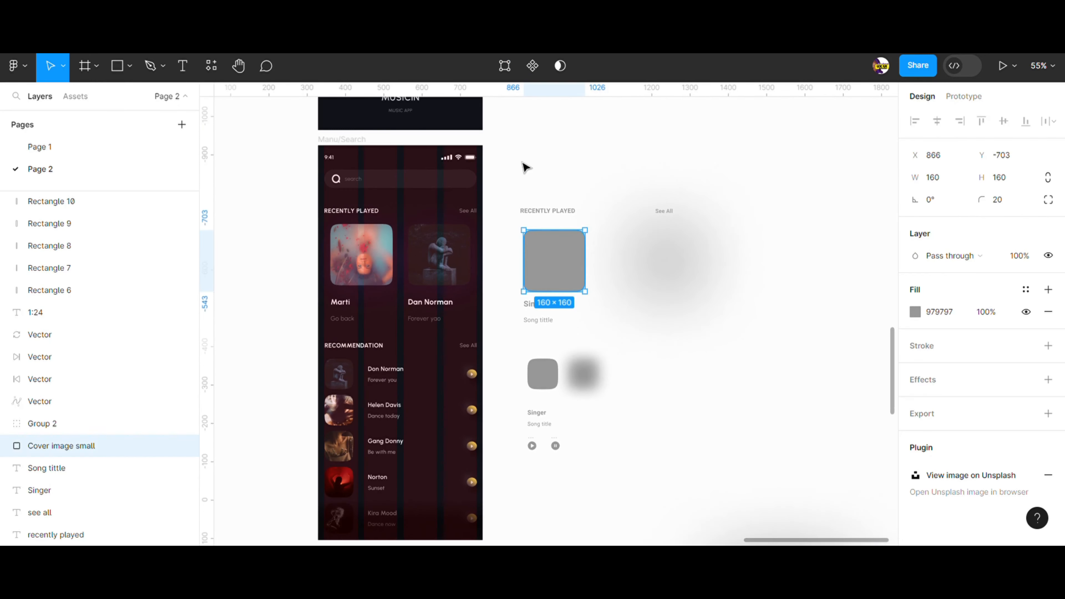
{"action": "left_click", "coordinate": [791, 207]}
Step: Place a new rectangle beside the Menu/Search screen's blurred ellipse and size it 160 × 160
{"action": "left_click", "coordinate": [130, 66]}
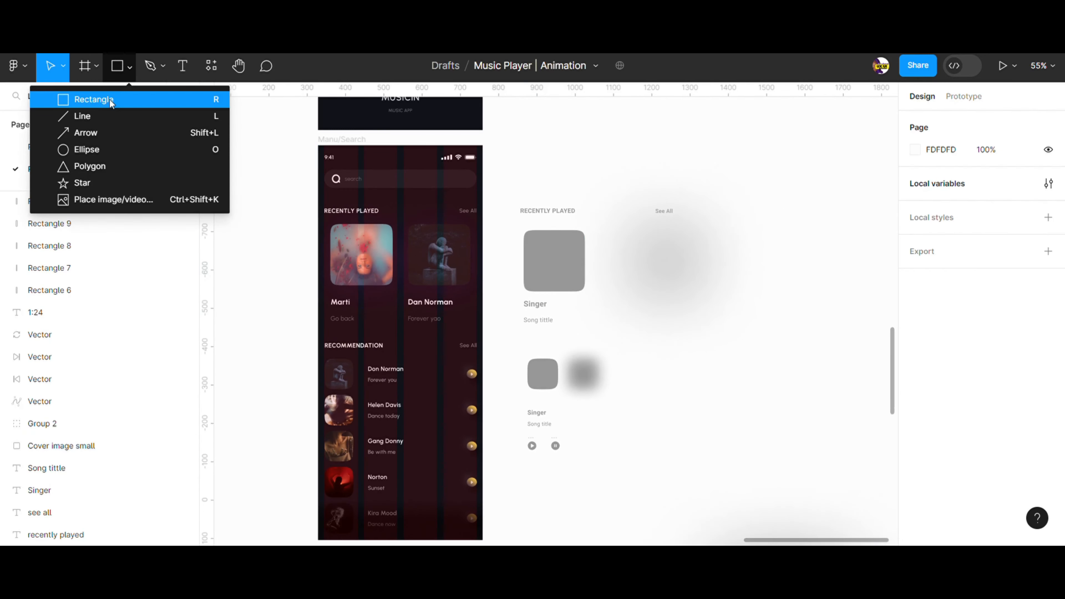
{"action": "left_click", "coordinate": [84, 98]}
{"action": "left_click", "coordinate": [766, 231]}
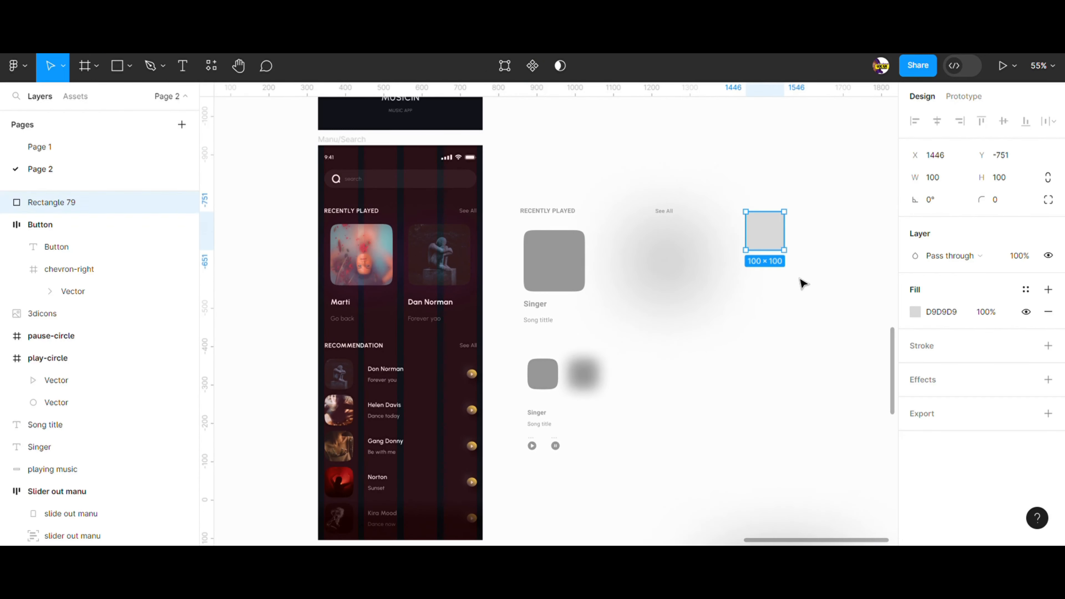
{"action": "left_click", "coordinate": [961, 182]}
{"action": "type", "text": "16"}
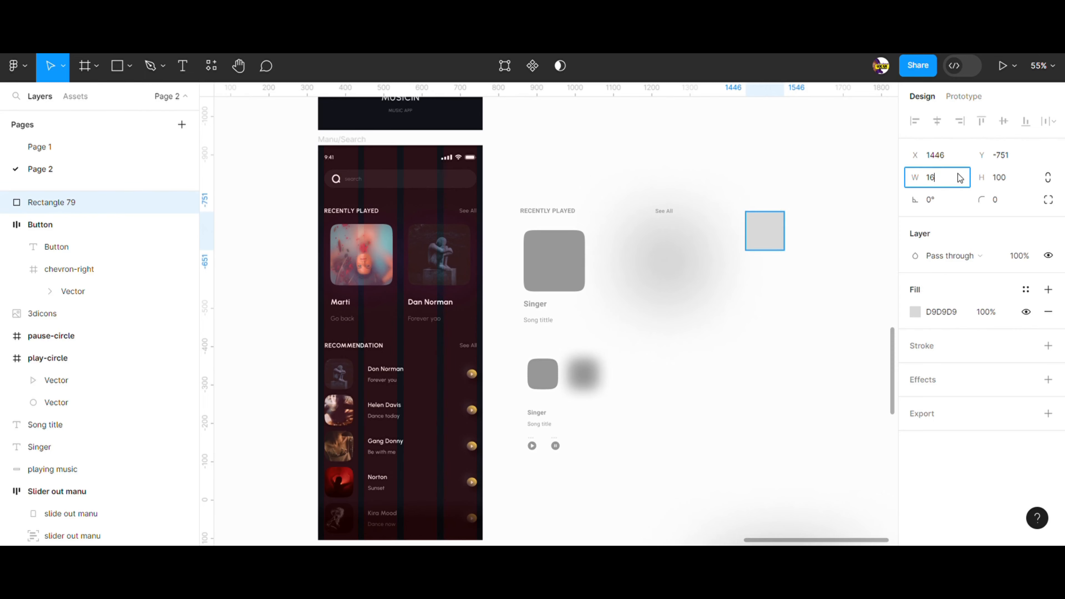
{"action": "type", "text": "0"}
{"action": "left_click", "coordinate": [1011, 183]}
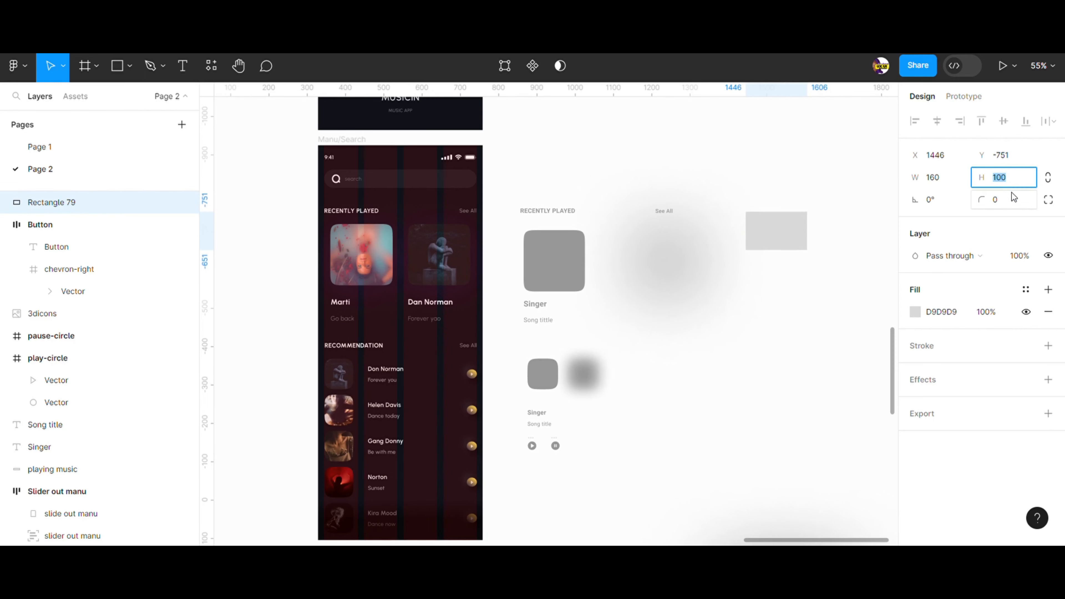
{"action": "type", "text": "1"}
{"action": "left_click", "coordinate": [801, 336]}
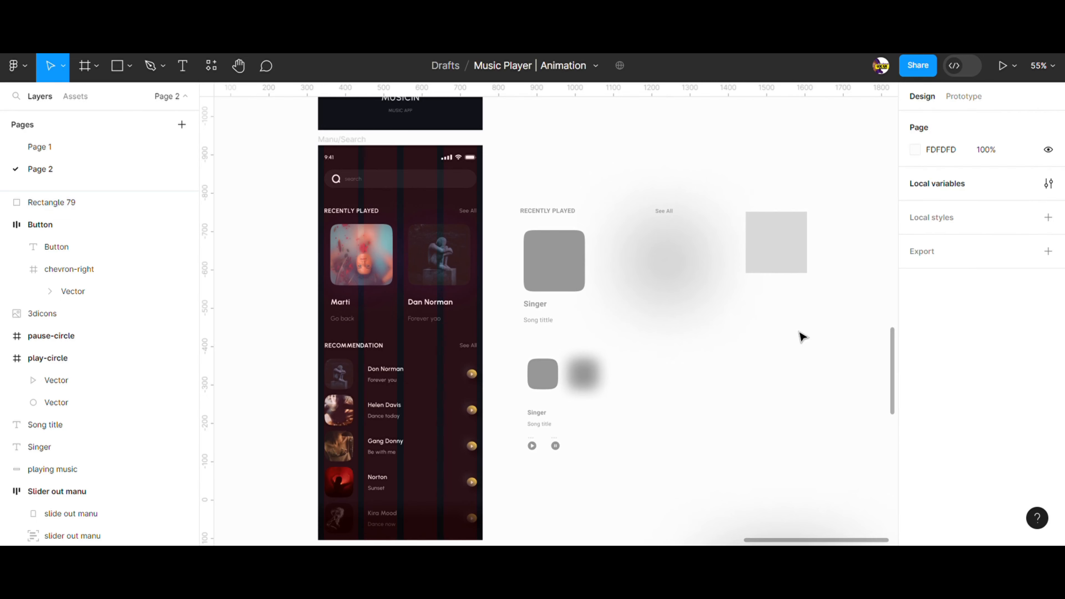
{"action": "left_click", "coordinate": [759, 248]}
{"action": "left_click", "coordinate": [852, 185]}
Step: Place a second rectangle to the right of the first, size it 160 × 160 and round its corners
{"action": "left_click_drag", "start_coordinate": [825, 349], "coordinate": [721, 326]}
{"action": "left_click", "coordinate": [130, 66]}
{"action": "left_click", "coordinate": [129, 98]}
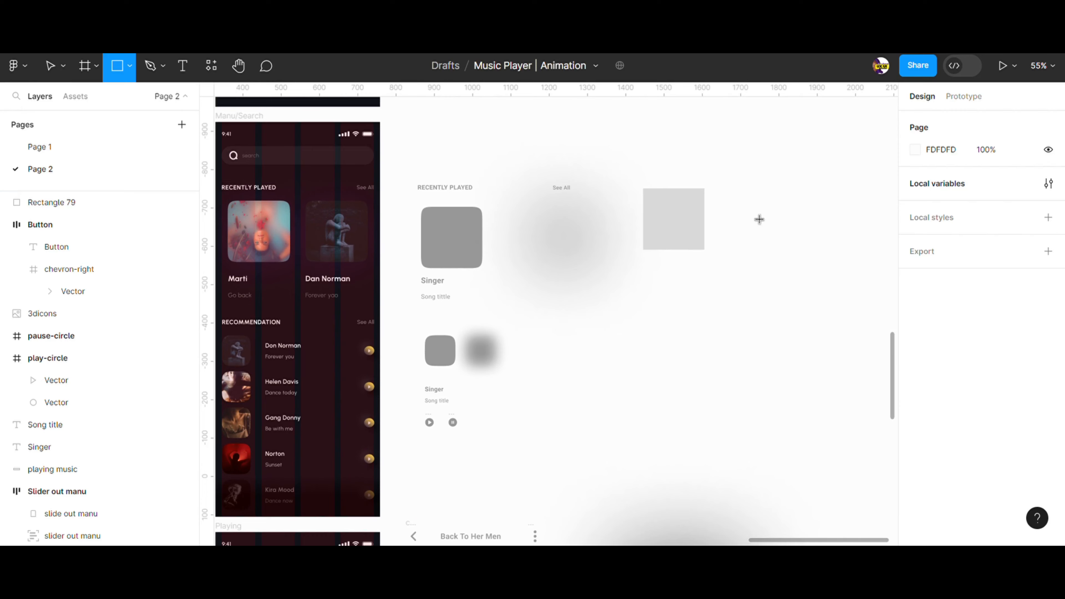
{"action": "left_click", "coordinate": [731, 187]}
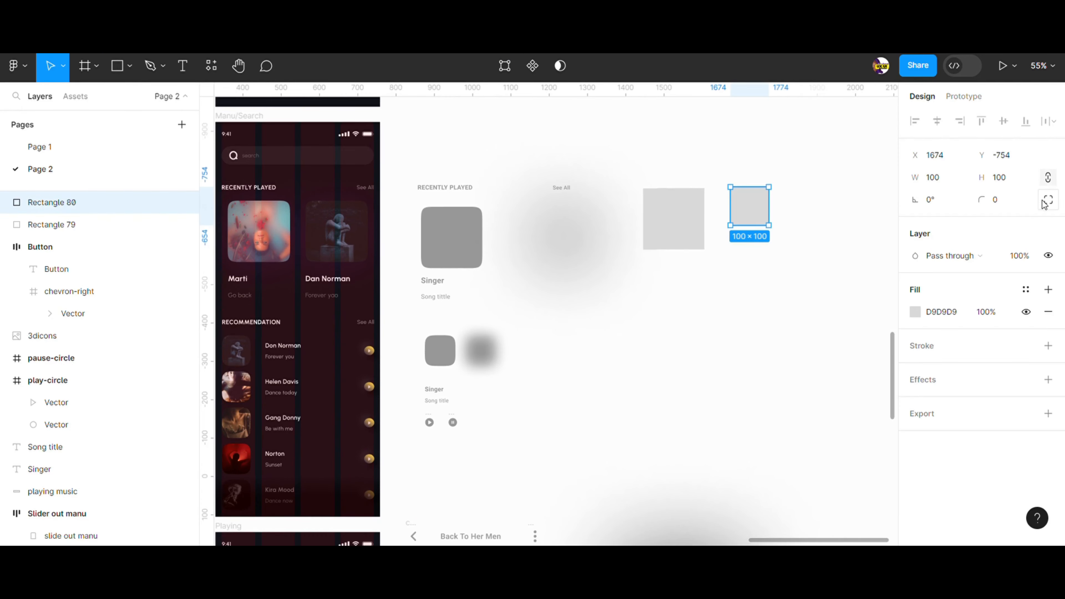
{"action": "left_click", "coordinate": [934, 176]}
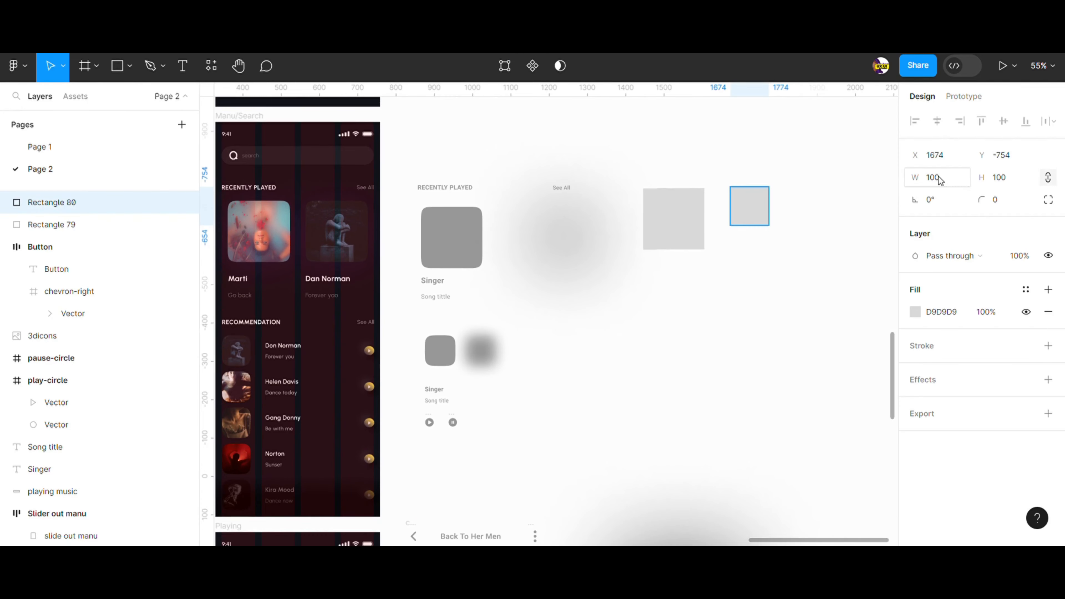
{"action": "left_click", "coordinate": [874, 212]}
{"action": "left_click", "coordinate": [773, 218]}
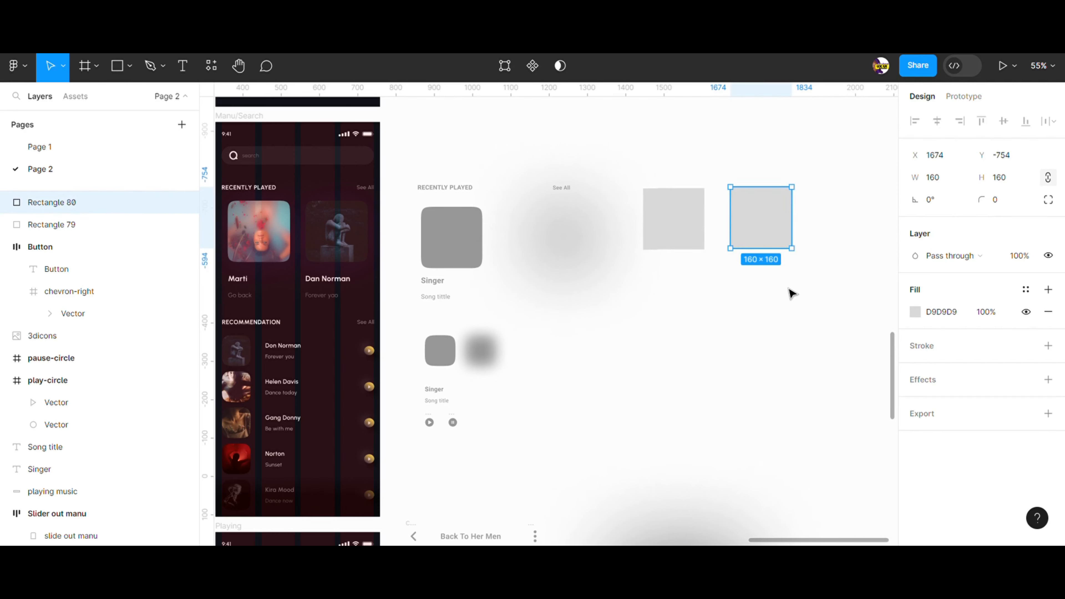
{"action": "left_click", "coordinate": [998, 209]}
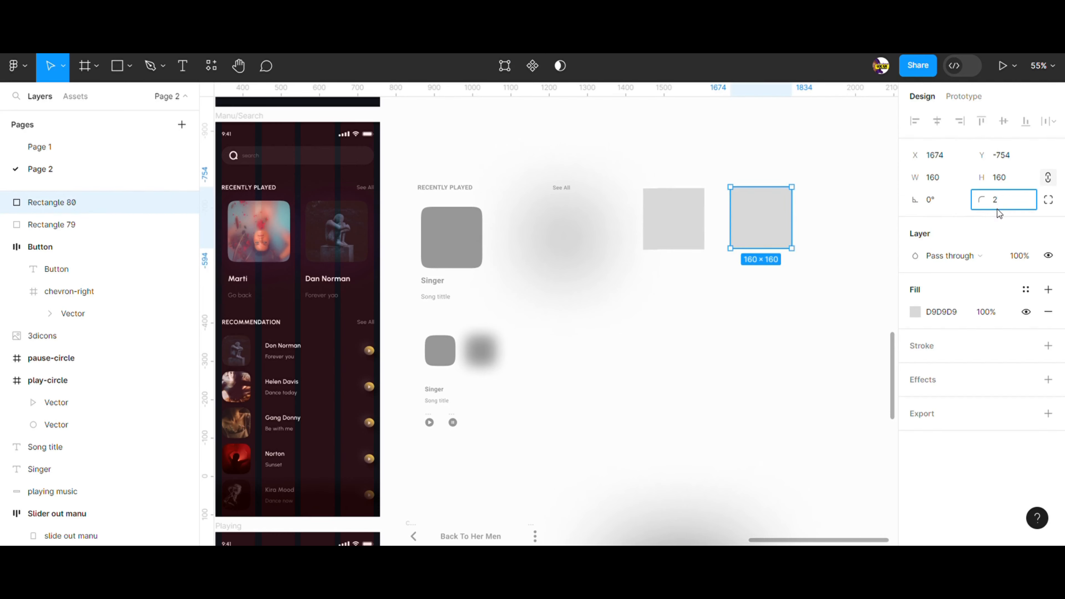
{"action": "left_click", "coordinate": [734, 383]}
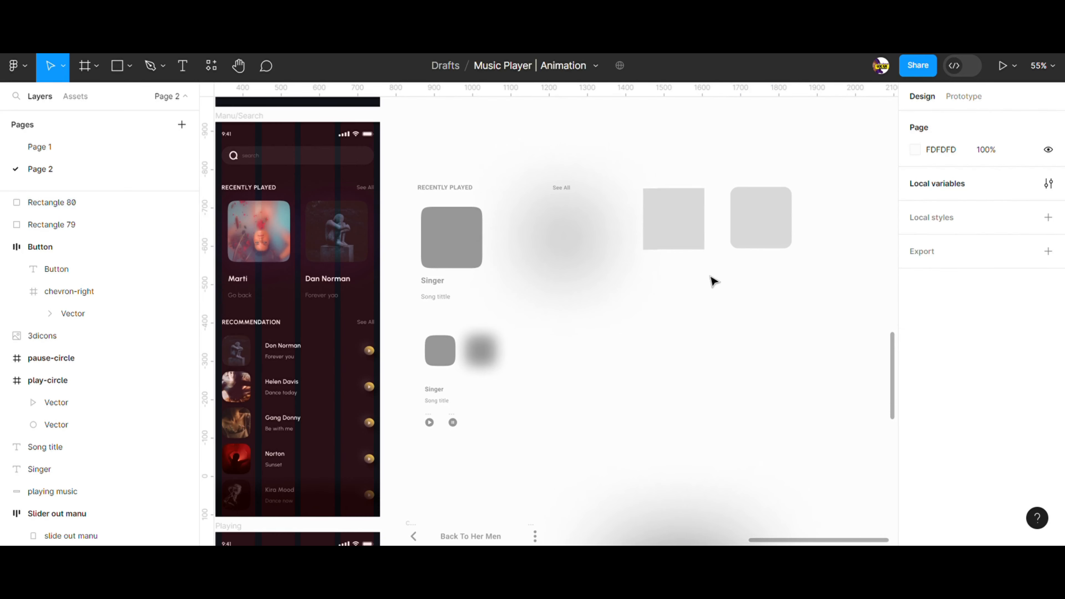
Step: Copy the first, sharp-cornered square and paste it to the right of the rounded one
{"action": "left_click", "coordinate": [681, 244]}
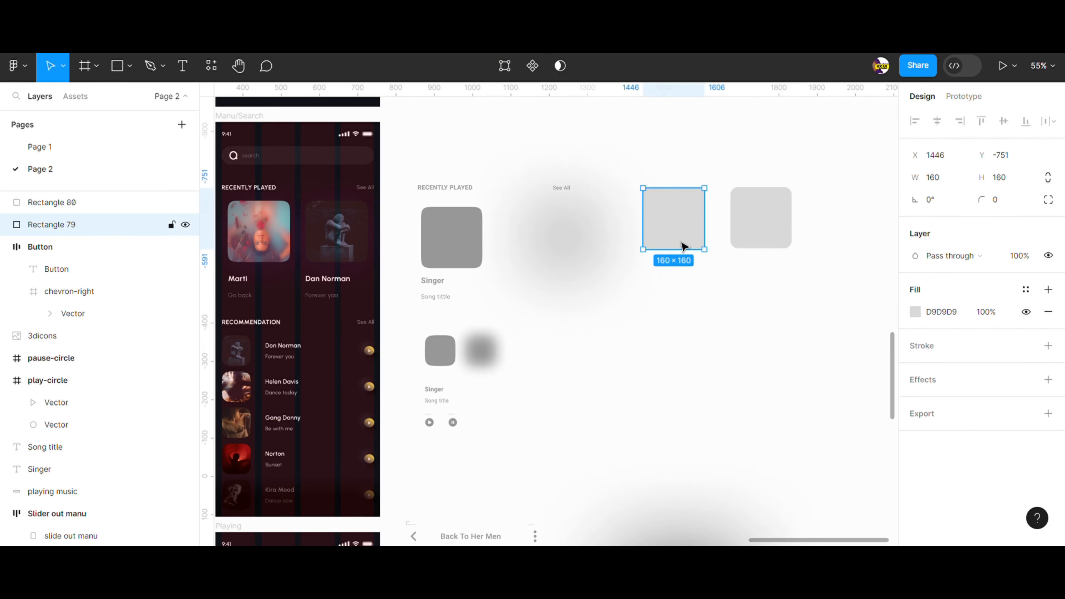
{"action": "right_click", "coordinate": [685, 211]}
{"action": "left_click", "coordinate": [739, 154]}
{"action": "left_click", "coordinate": [855, 233]}
{"action": "left_click_drag", "start_coordinate": [854, 232], "coordinate": [752, 257]}
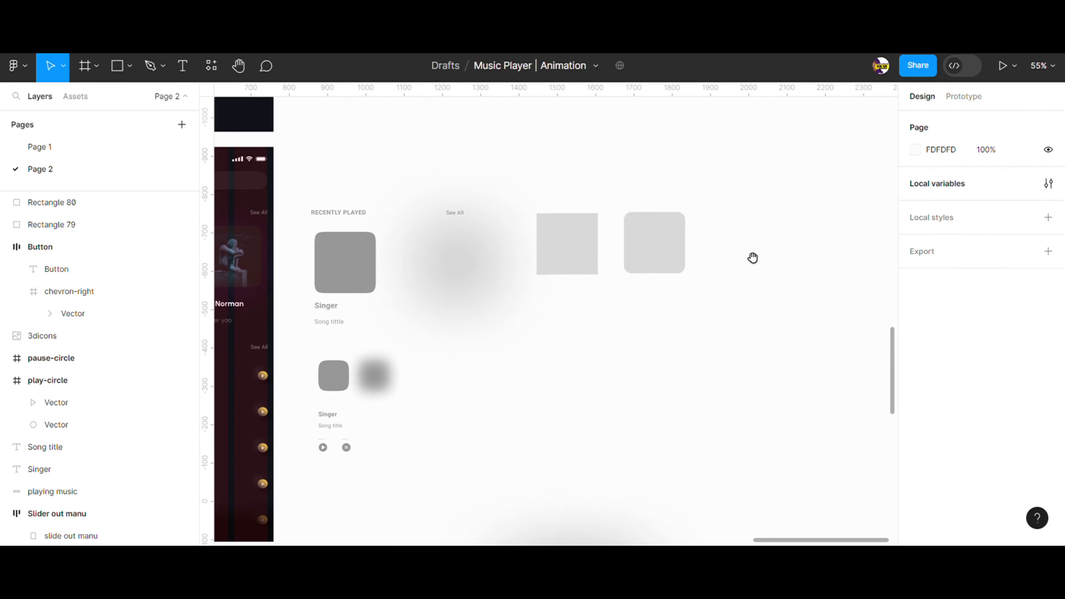
{"action": "right_click", "coordinate": [748, 254]}
{"action": "left_click", "coordinate": [791, 262]}
{"action": "left_click_drag", "start_coordinate": [816, 303], "coordinate": [759, 247]}
{"action": "left_click", "coordinate": [785, 321]}
{"action": "left_click", "coordinate": [790, 253]}
Step: Duplicate the pasted square twice and spread the copies so that three squares stand in a row
{"action": "key", "text": "ctrl+d"}
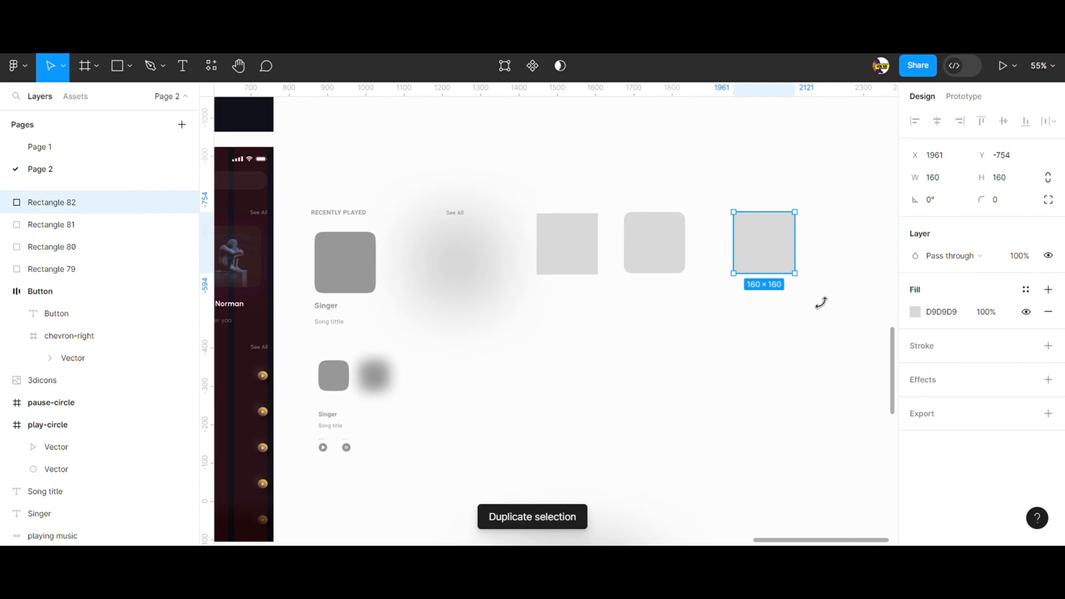
{"action": "key", "text": "ctrl+d"}
{"action": "scroll", "coordinate": [828, 349], "scroll_direction": "down", "scroll_amount": 5}
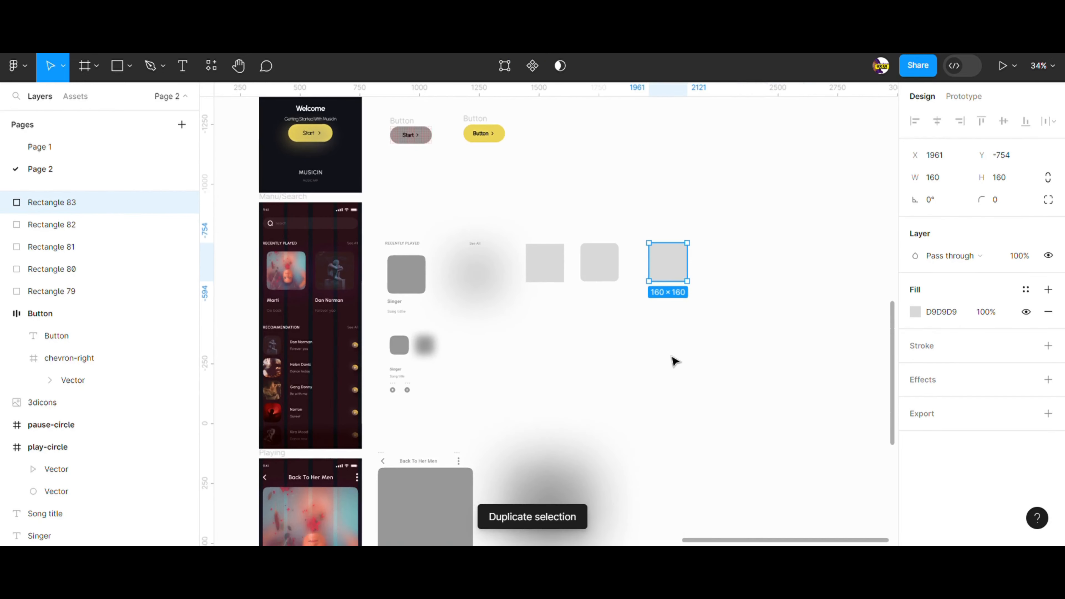
{"action": "left_click_drag", "start_coordinate": [673, 269], "coordinate": [785, 275]}
{"action": "left_click", "coordinate": [700, 374]}
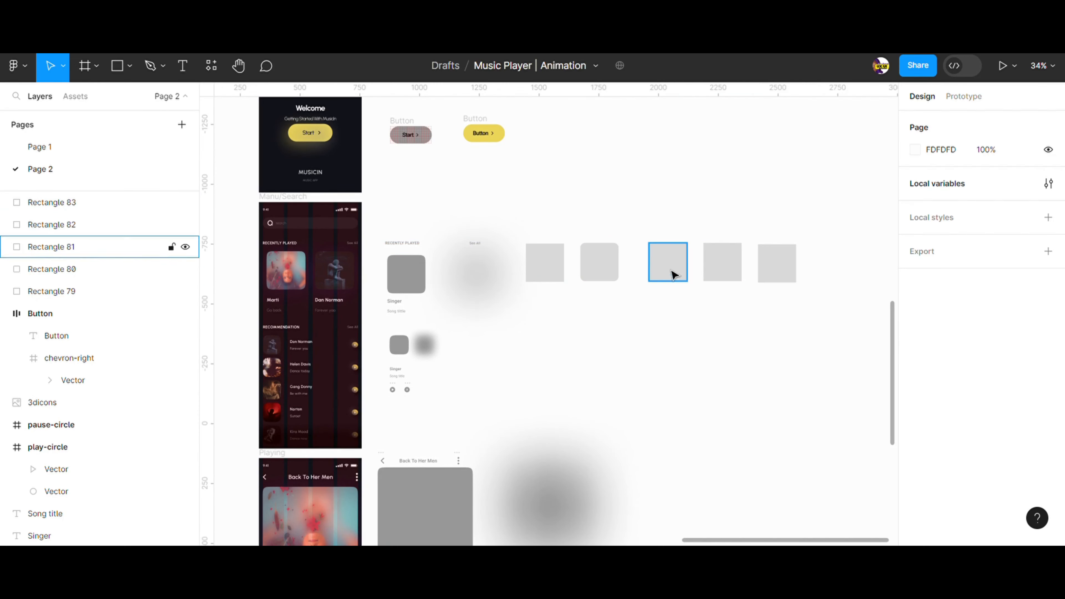
Step: Turn the first square beside the blurred ellipse into a component and copy it
{"action": "left_click", "coordinate": [550, 276]}
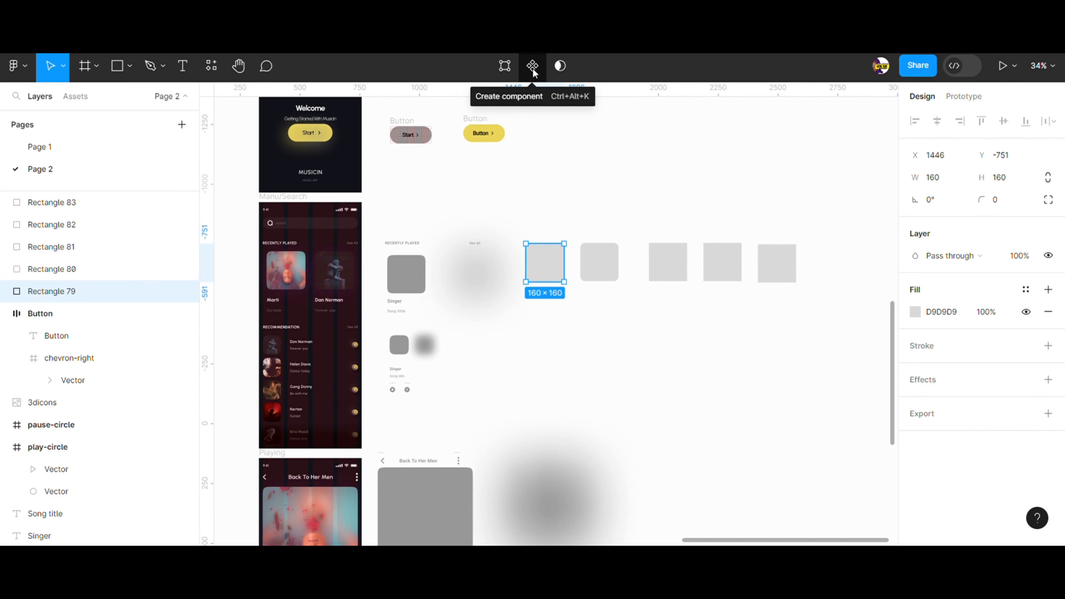
{"action": "left_click", "coordinate": [533, 67]}
{"action": "right_click", "coordinate": [544, 266]}
{"action": "left_click", "coordinate": [587, 117]}
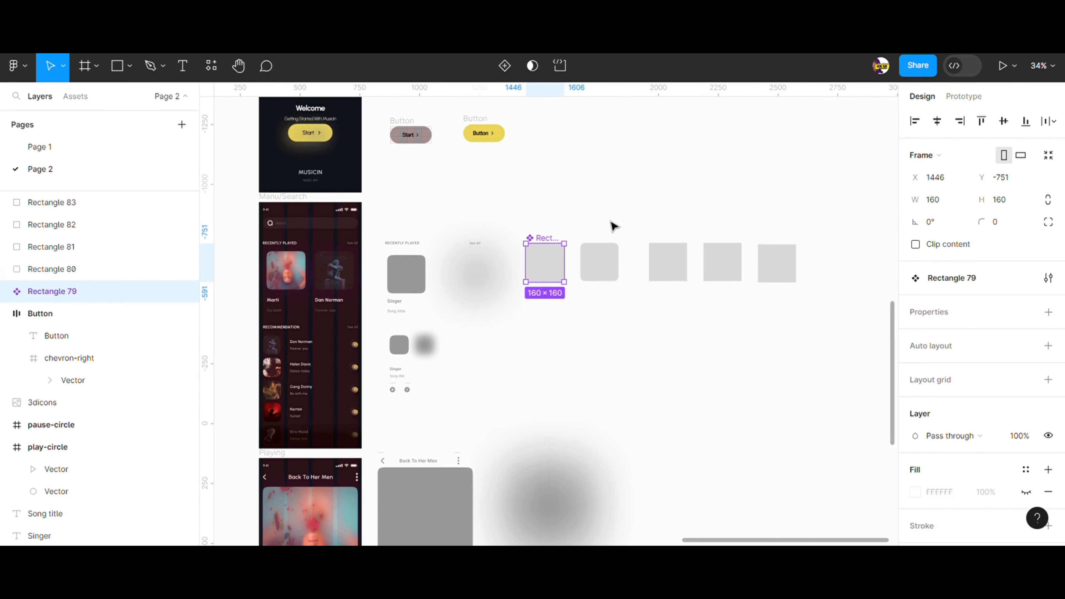
Step: Create three instances of the component and arrange them in a row below the three plain squares
{"action": "left_click", "coordinate": [570, 337]}
{"action": "key", "text": "ctrl+v"}
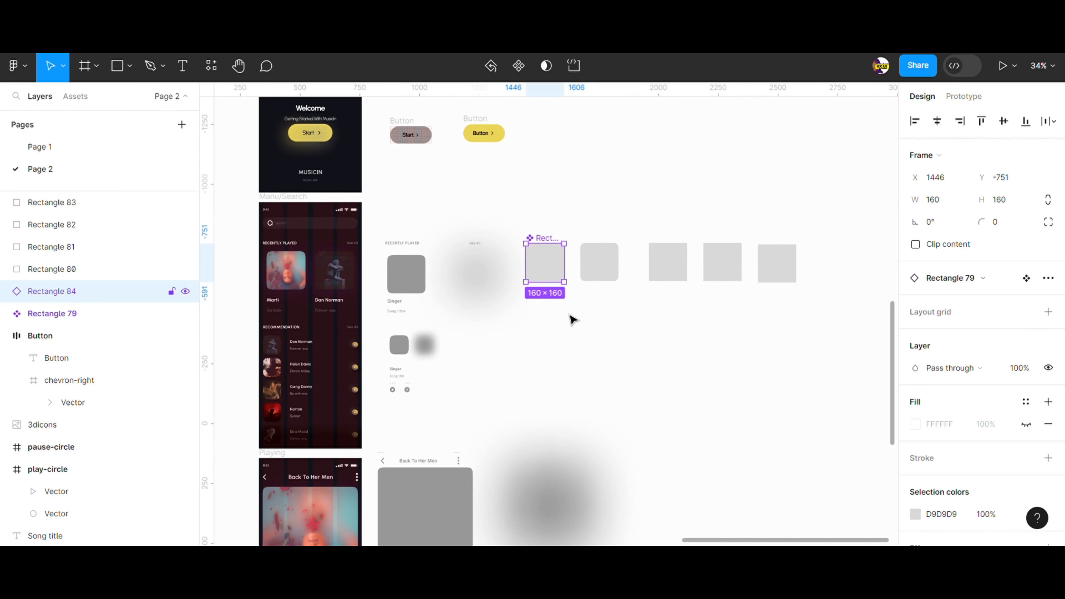
{"action": "left_click_drag", "start_coordinate": [555, 266], "coordinate": [678, 320]}
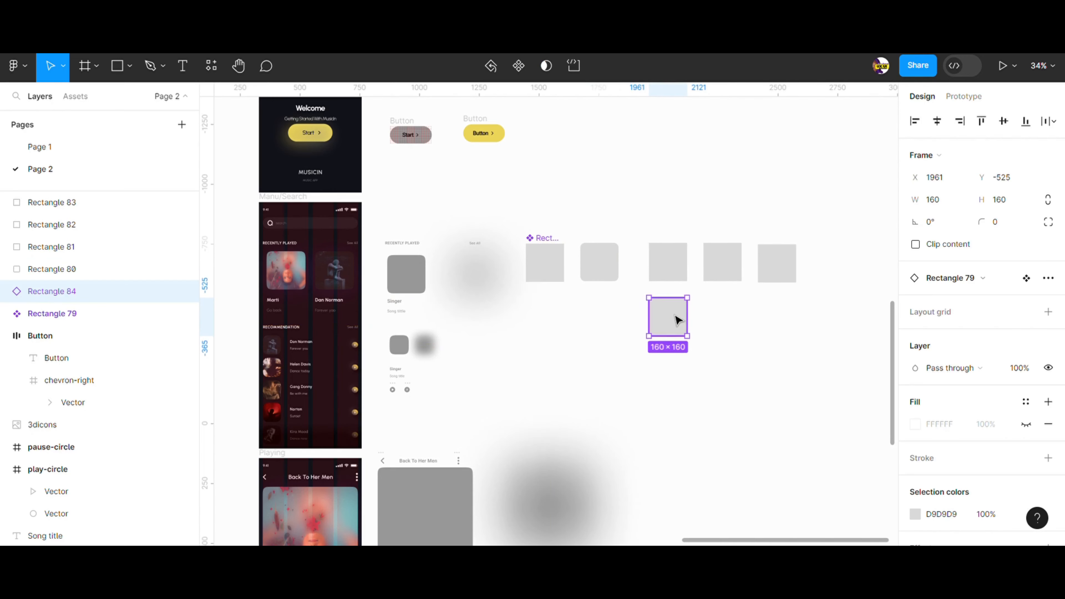
{"action": "key", "text": "ctrl+v"}
{"action": "left_click_drag", "start_coordinate": [561, 269], "coordinate": [789, 324]}
{"action": "key", "text": "ctrl+d"}
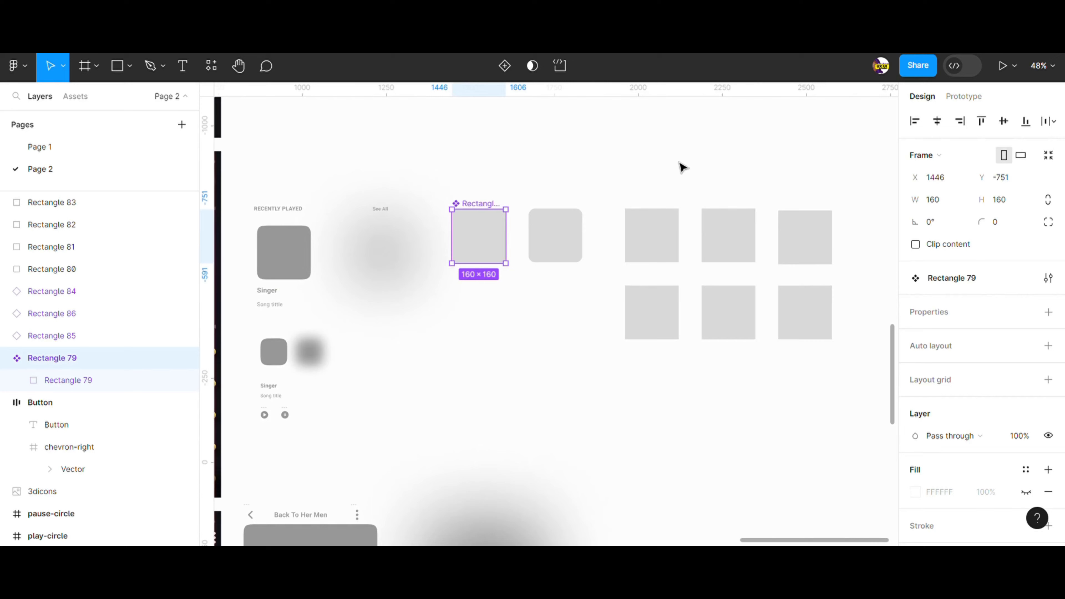
Step: Set the corner radius of the rectangle inside the main component to 20
{"action": "double_click", "coordinate": [485, 249]}
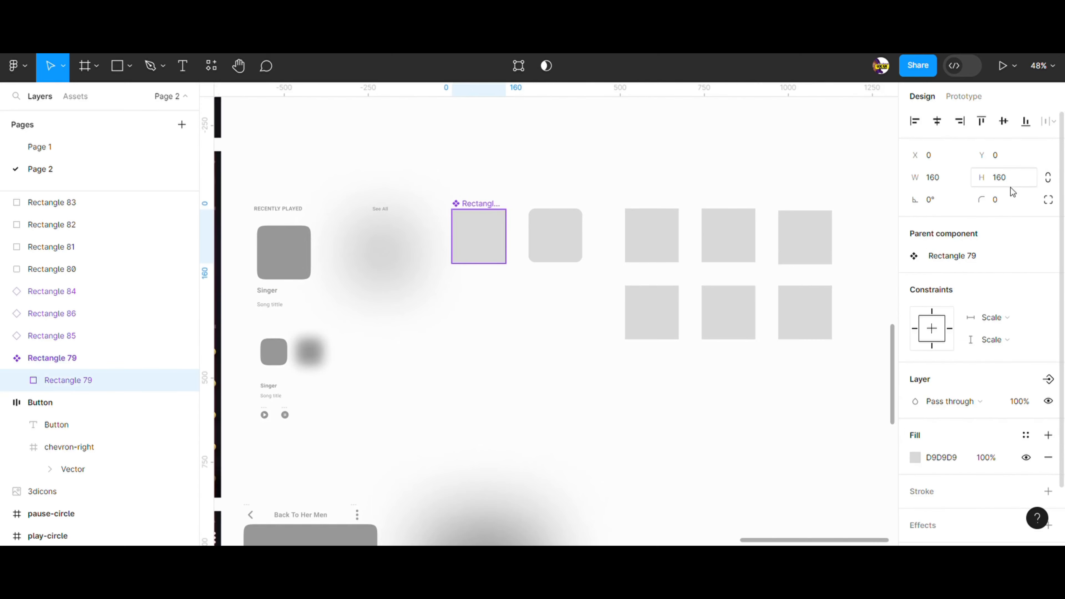
{"action": "left_click", "coordinate": [1005, 206]}
{"action": "type", "text": "20"}
{"action": "left_click", "coordinate": [820, 160]}
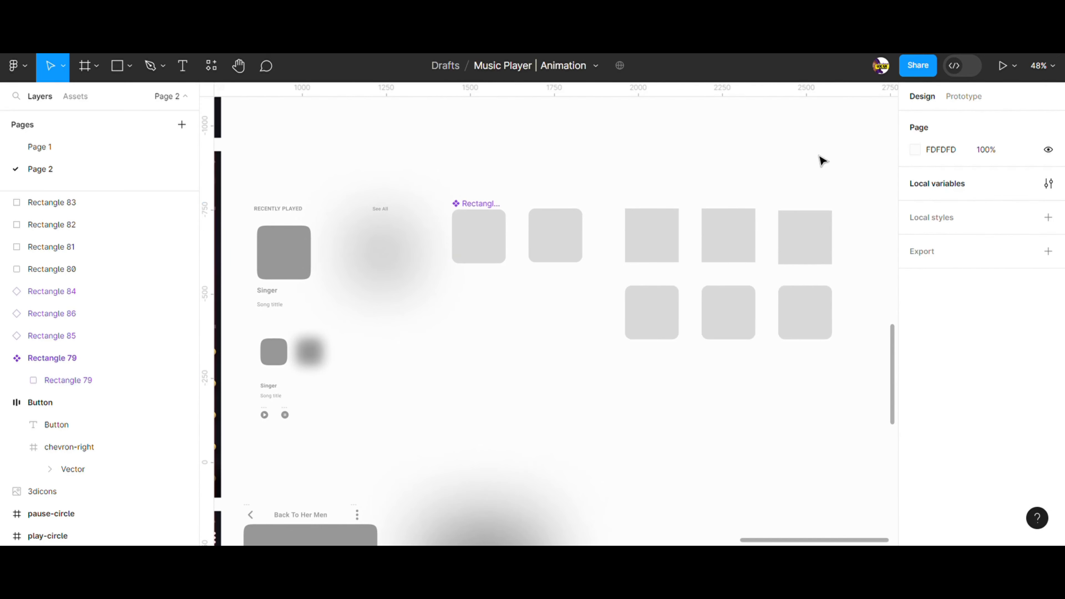
Step: Recolor the main component with the document's purple, 6F259C at 75% opacity
{"action": "left_click", "coordinate": [473, 205]}
{"action": "scroll", "coordinate": [918, 354], "scroll_direction": "down", "scroll_amount": 4}
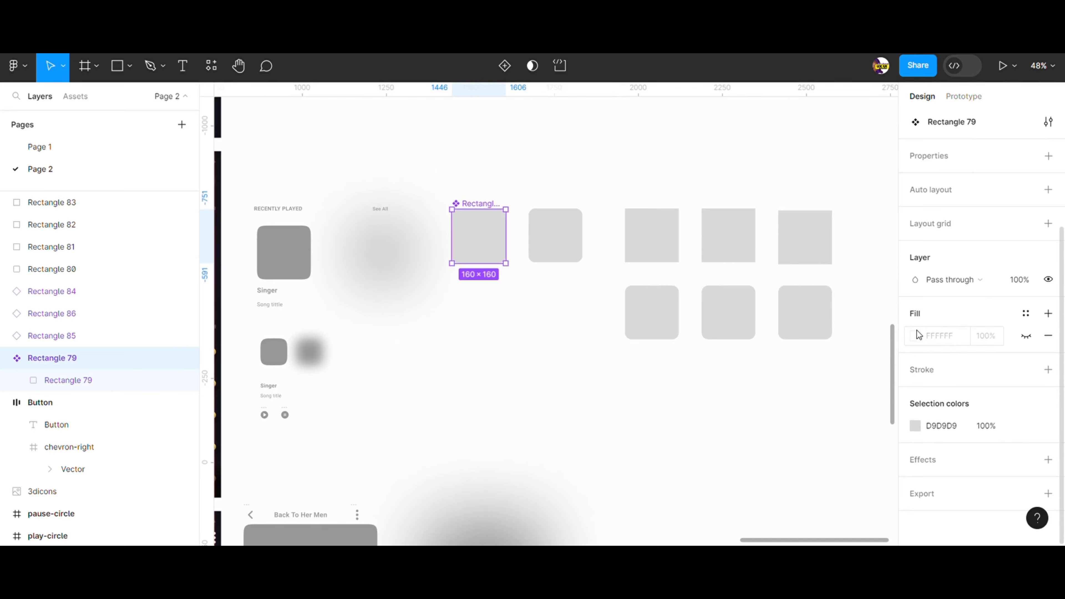
{"action": "left_click", "coordinate": [915, 427]}
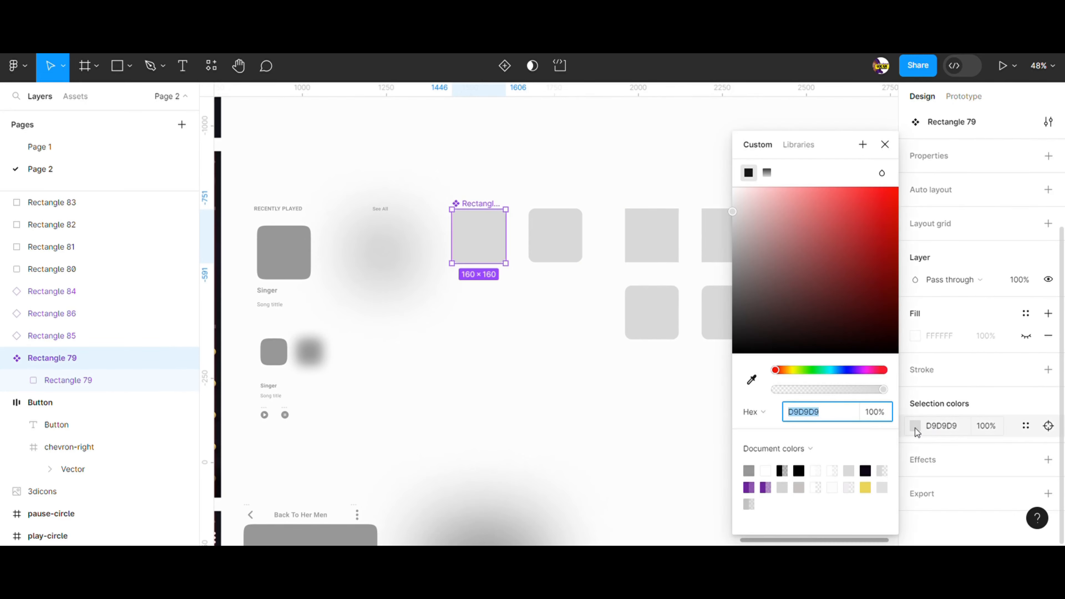
{"action": "left_click", "coordinate": [750, 502]}
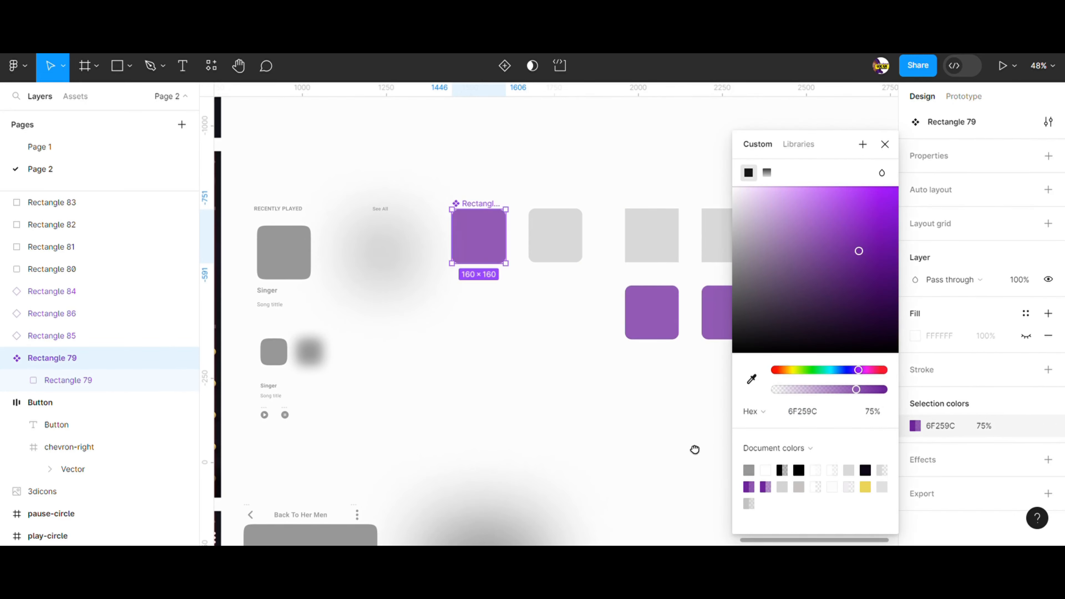
{"action": "left_click_drag", "start_coordinate": [694, 447], "coordinate": [555, 437]}
{"action": "left_click", "coordinate": [576, 450]}
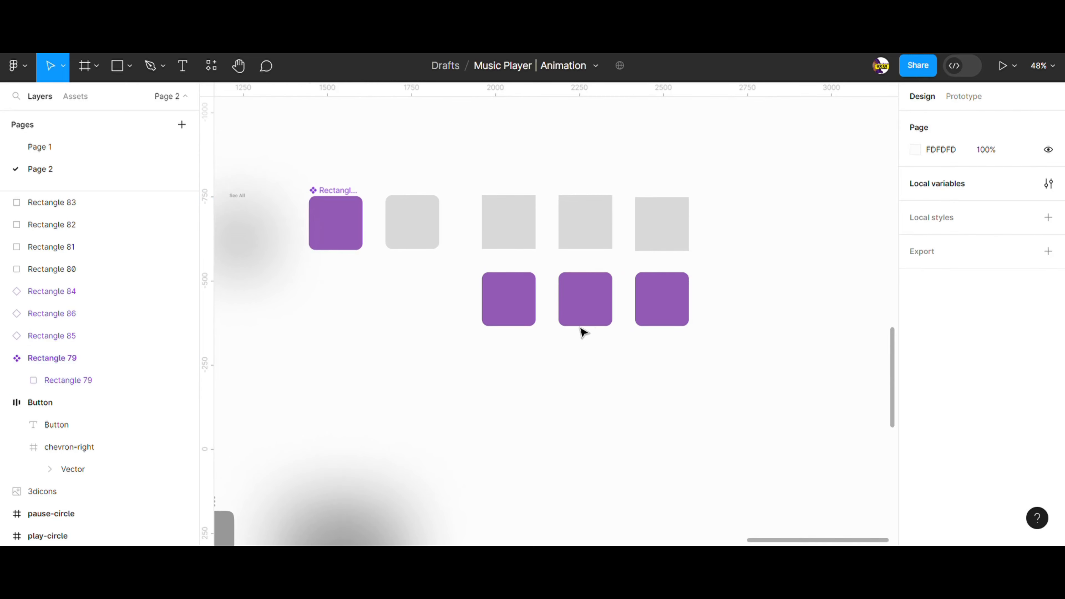
Step: Override the middle instance's color with the document's yellow, EBD458
{"action": "left_click", "coordinate": [584, 322]}
{"action": "scroll", "coordinate": [930, 459], "scroll_direction": "down", "scroll_amount": 2}
{"action": "left_click", "coordinate": [913, 428]}
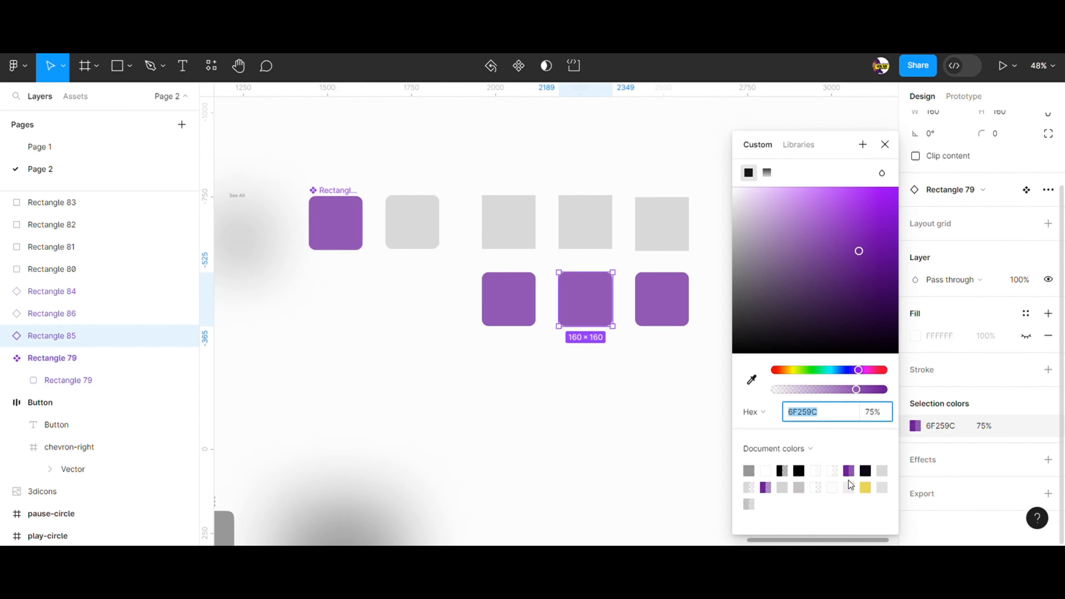
{"action": "left_click", "coordinate": [866, 488]}
{"action": "left_click", "coordinate": [592, 450]}
Step: Recolor the main component with black from the document colors
{"action": "left_click", "coordinate": [349, 223]}
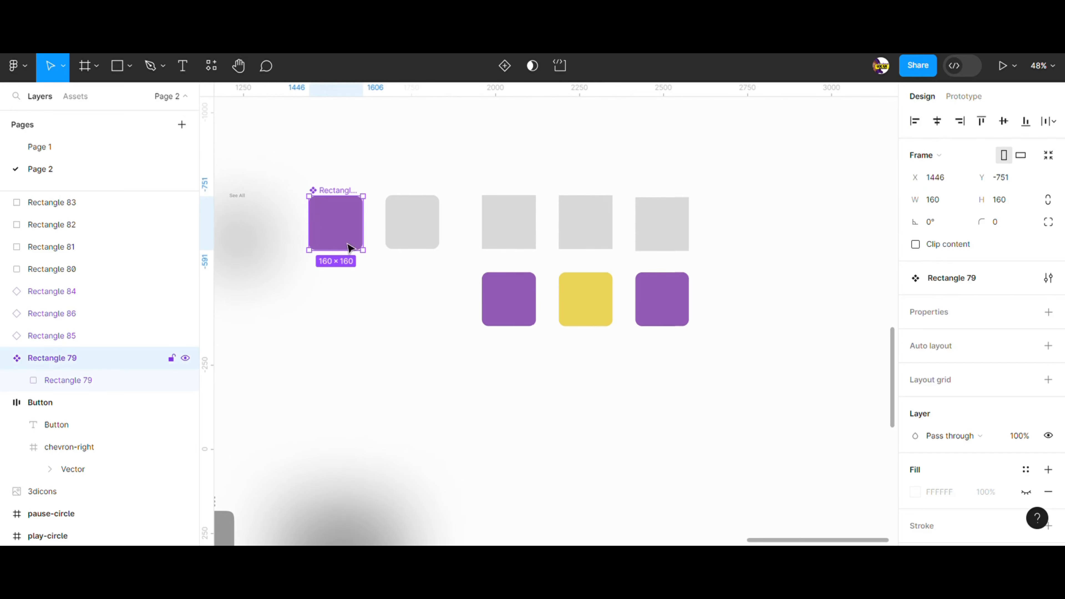
{"action": "scroll", "coordinate": [939, 458], "scroll_direction": "down", "scroll_amount": 3}
{"action": "left_click", "coordinate": [915, 426]}
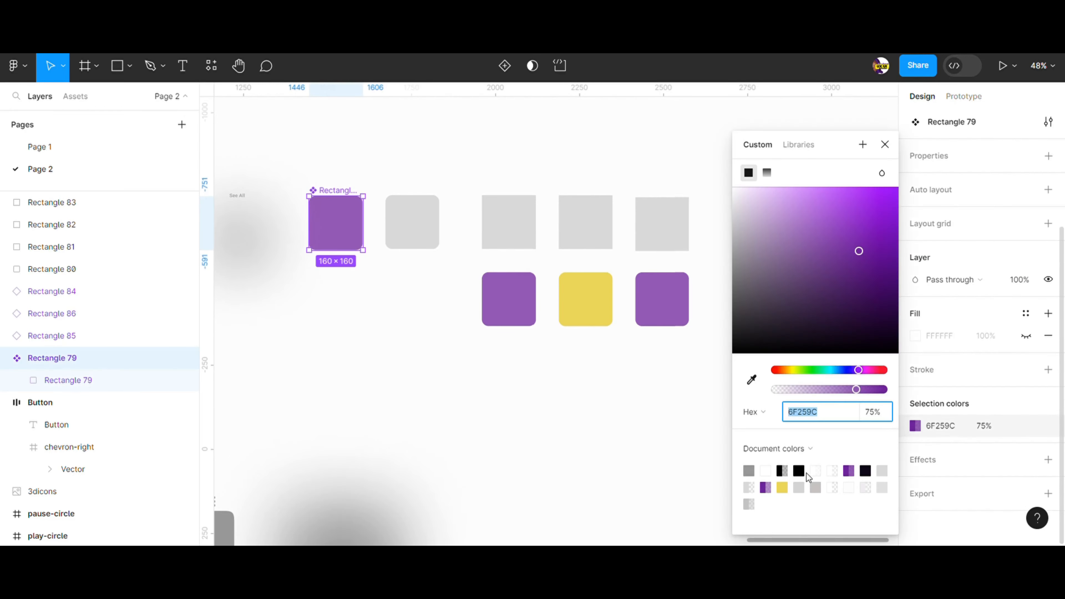
{"action": "left_click", "coordinate": [800, 488]}
{"action": "left_click", "coordinate": [522, 415]}
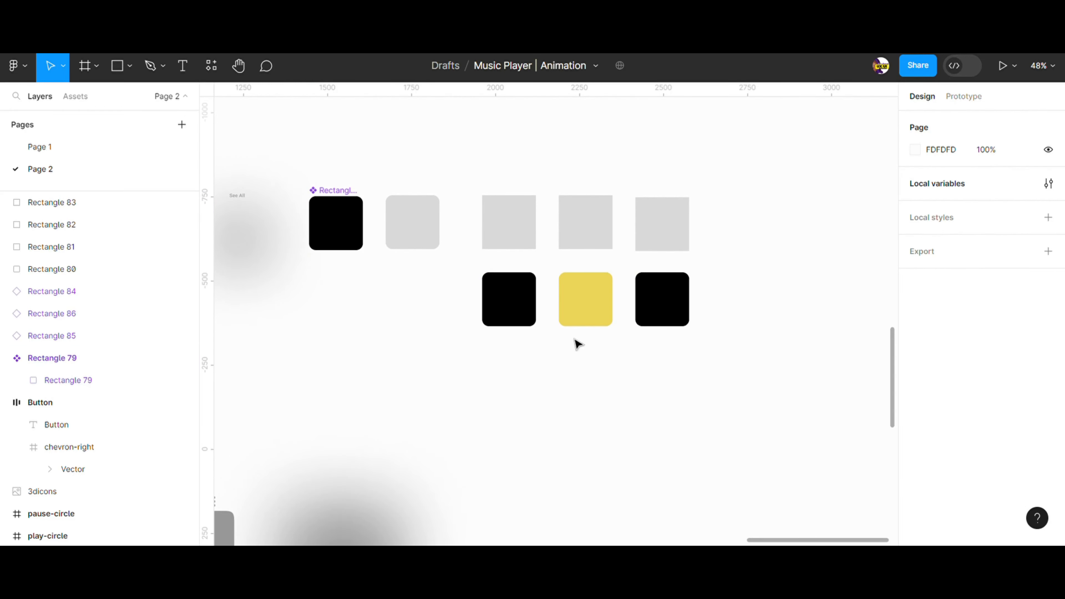
Step: Reset all changes on the yellow middle instance so it follows the main component again
{"action": "right_click", "coordinate": [585, 311]}
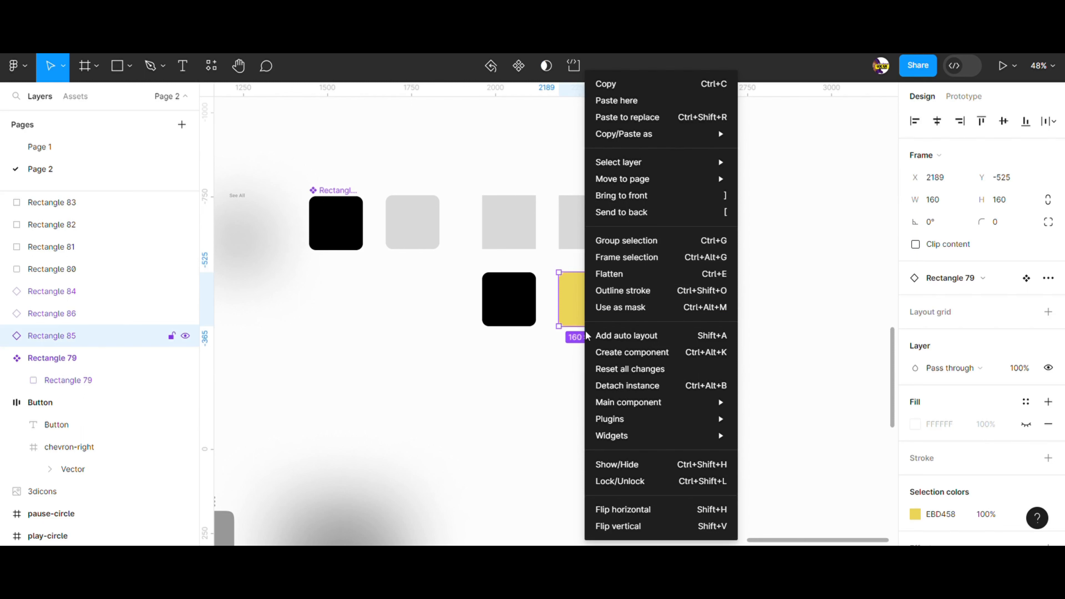
{"action": "left_click", "coordinate": [654, 370]}
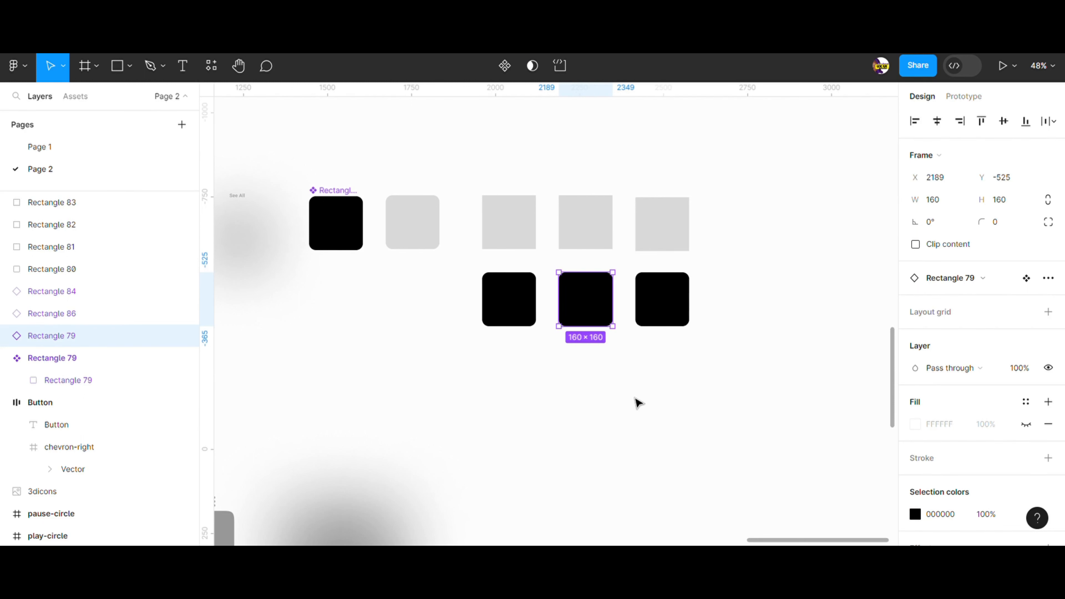
{"action": "left_click", "coordinate": [637, 406]}
{"action": "scroll", "coordinate": [636, 406], "scroll_direction": "down", "scroll_amount": 3}
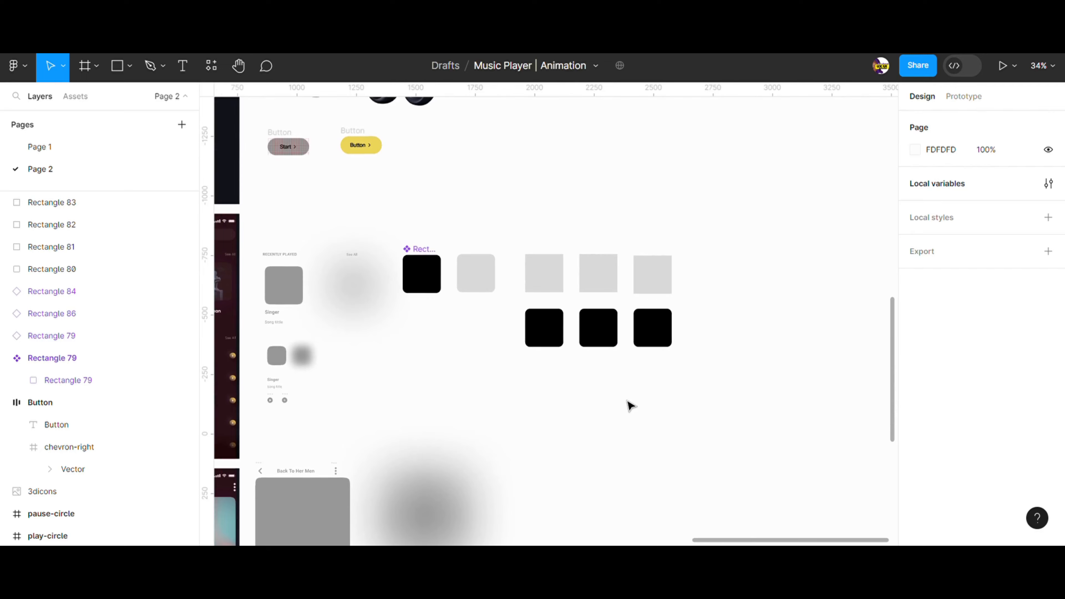
Step: Turn the grey rounded square beside the black main component into a component
{"action": "left_click", "coordinate": [482, 275]}
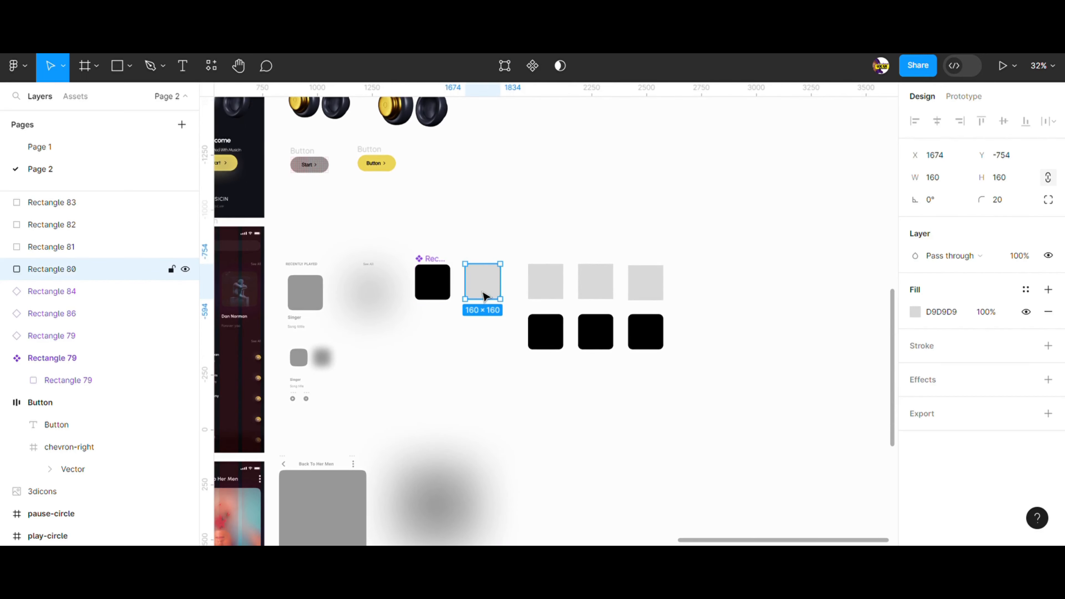
{"action": "left_click", "coordinate": [505, 66]}
{"action": "left_click", "coordinate": [552, 188]}
{"action": "left_click_drag", "start_coordinate": [712, 394], "coordinate": [634, 332]}
{"action": "left_click", "coordinate": [644, 432]}
{"action": "left_click", "coordinate": [389, 295]}
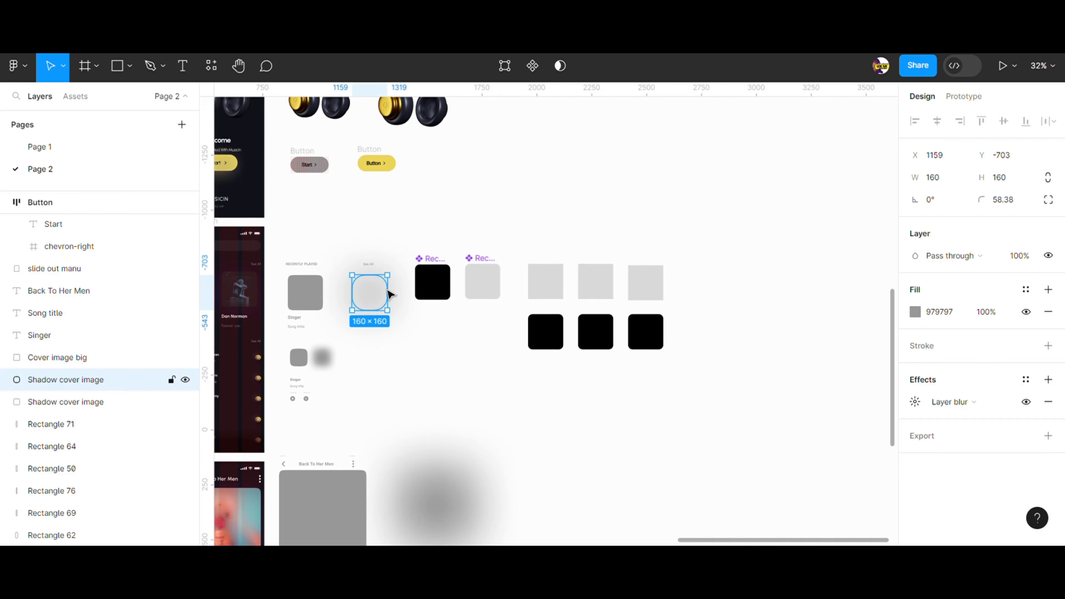
Step: Duplicate the grey component and place the instance to the right of the row of grey squares
{"action": "left_click", "coordinate": [500, 294]}
{"action": "key", "text": "ctrl+d"}
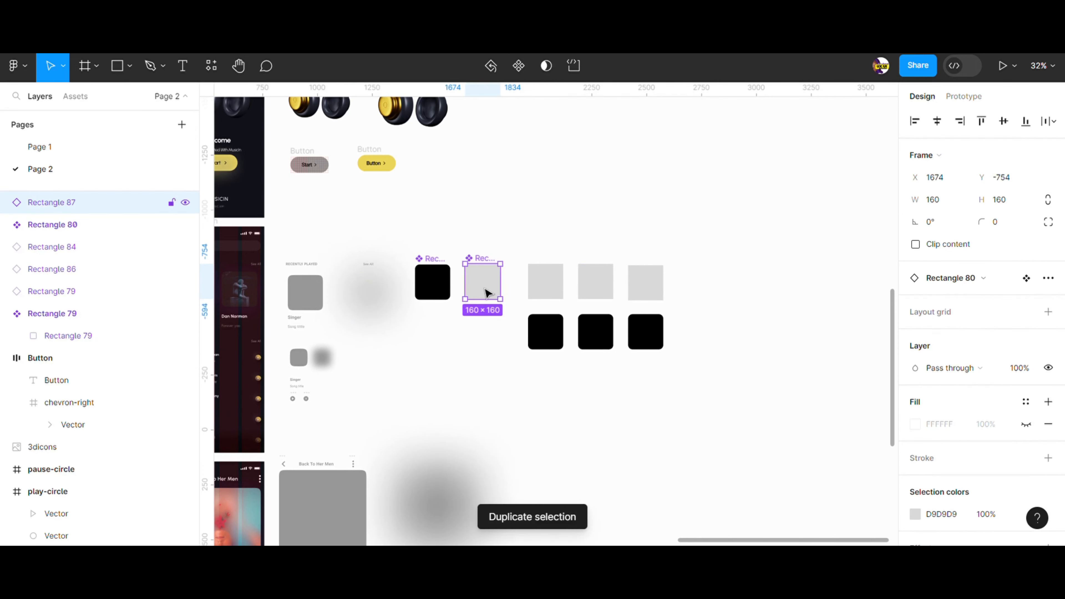
{"action": "left_click_drag", "start_coordinate": [487, 290], "coordinate": [721, 291]}
Step: Move the large blurred Shadow cover image directly above the new grey instance
{"action": "scroll", "coordinate": [767, 304], "scroll_direction": "up", "scroll_amount": 4}
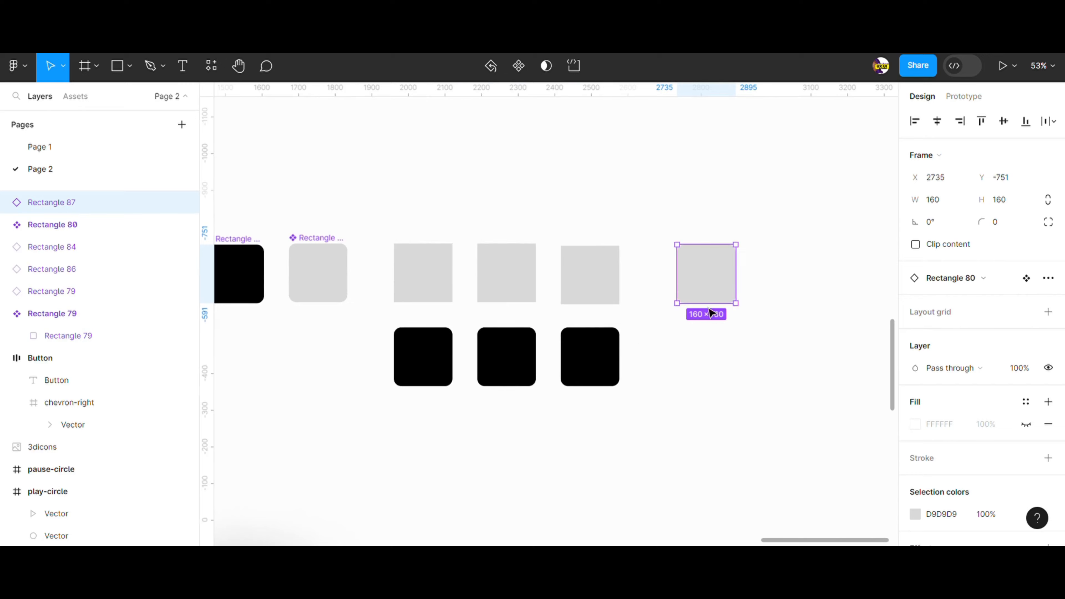
{"action": "scroll", "coordinate": [611, 205], "scroll_direction": "left", "scroll_amount": 5}
{"action": "left_click", "coordinate": [338, 329]}
{"action": "left_click_drag", "start_coordinate": [338, 329], "coordinate": [713, 219]}
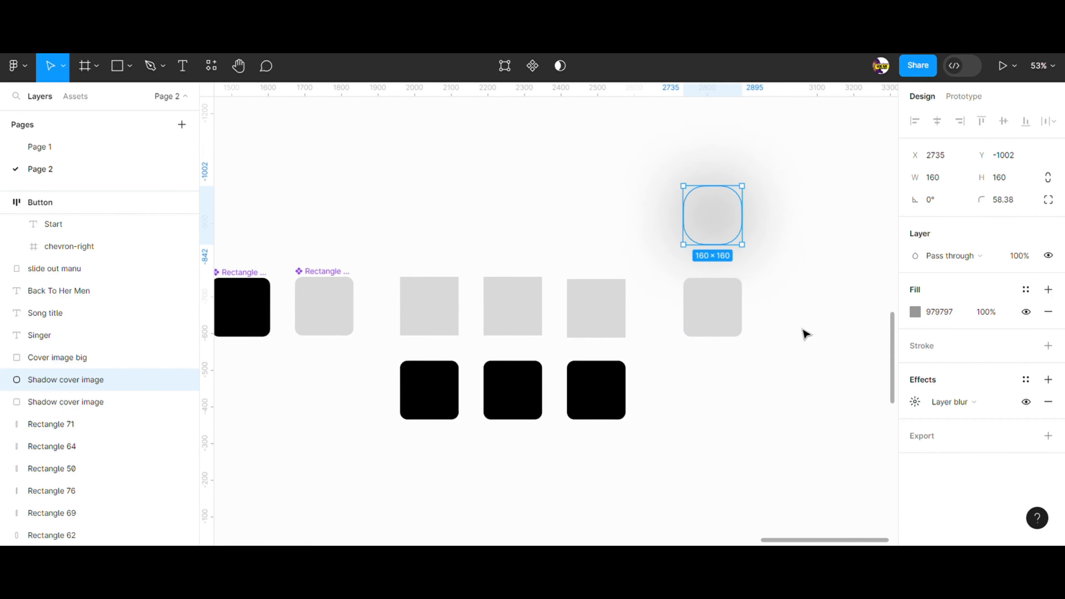
Step: Add an effect to the new grey instance and switch it to Layer blur, leaving the instance without a stroke
{"action": "scroll", "coordinate": [796, 327], "scroll_direction": "down", "scroll_amount": 1}
{"action": "left_click", "coordinate": [778, 313]}
{"action": "left_click", "coordinate": [704, 310]}
{"action": "scroll", "coordinate": [933, 348], "scroll_direction": "down", "scroll_amount": 2}
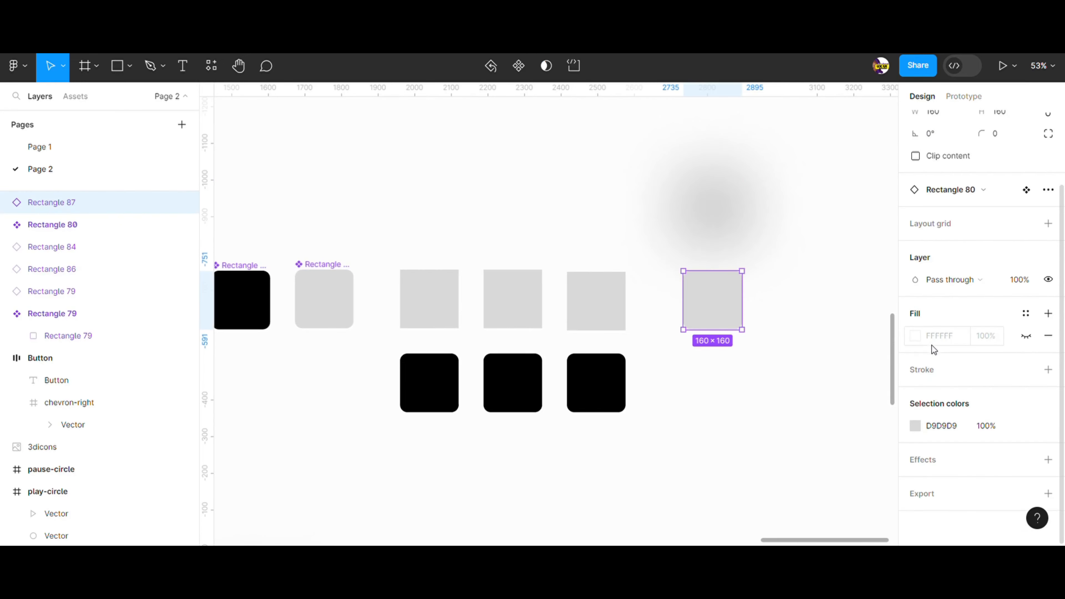
{"action": "left_click", "coordinate": [1048, 370]}
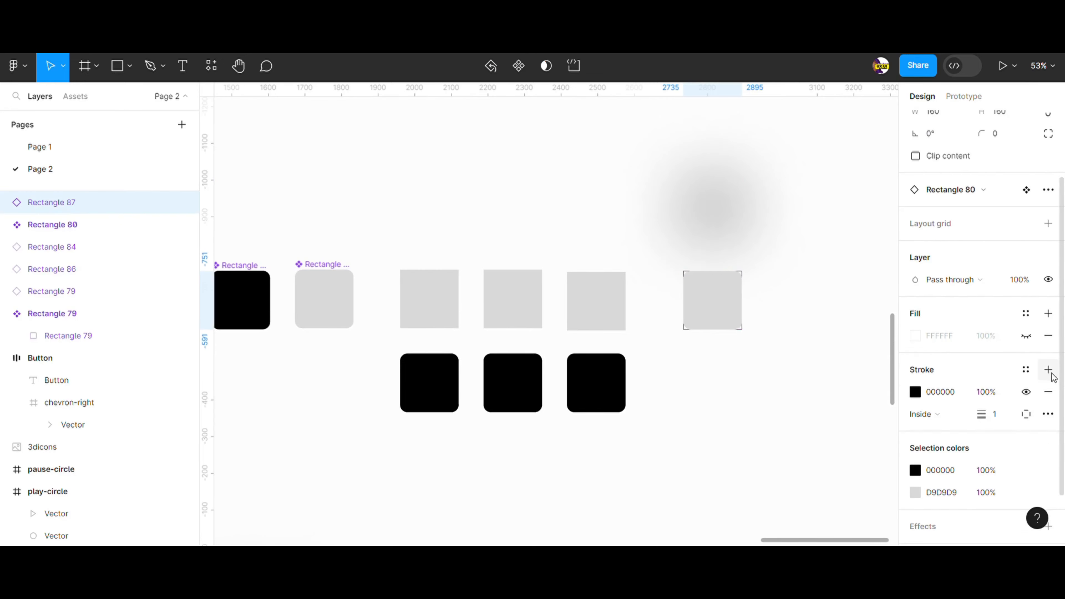
{"action": "left_click", "coordinate": [1051, 389]}
{"action": "left_click", "coordinate": [1049, 460]}
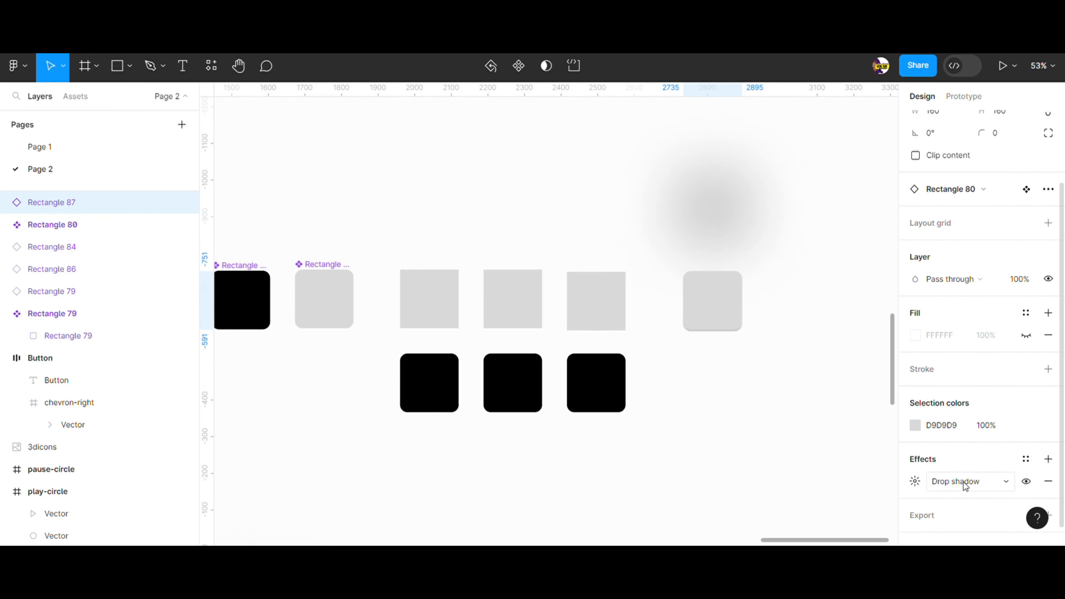
{"action": "left_click", "coordinate": [982, 483]}
{"action": "left_click", "coordinate": [978, 498]}
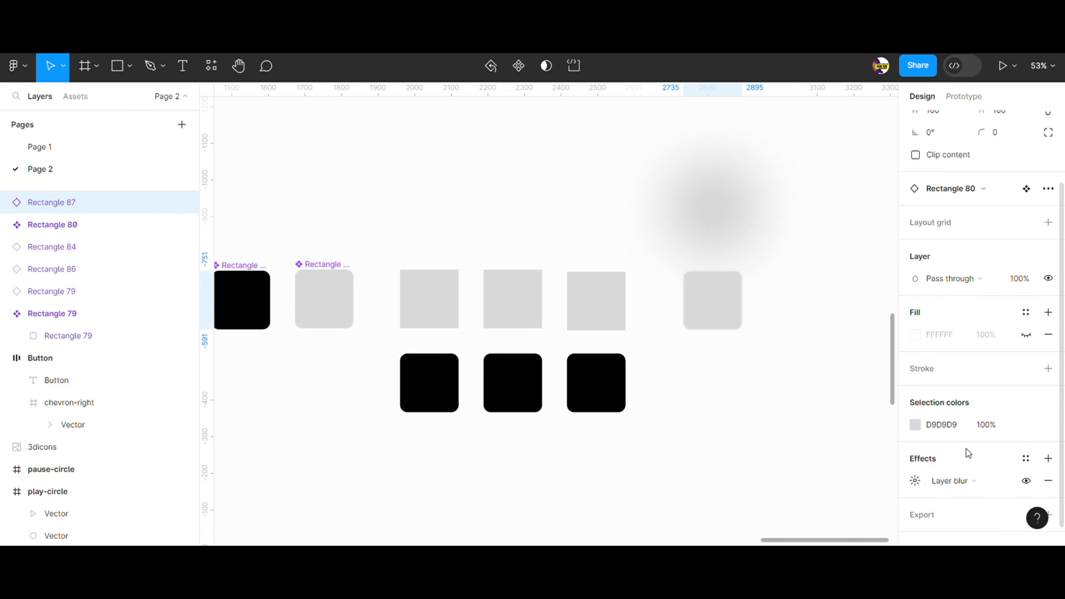
Step: Set the grey instance's layer blur to 400
{"action": "scroll", "coordinate": [960, 457], "scroll_direction": "down", "scroll_amount": 1}
{"action": "left_click", "coordinate": [916, 460]}
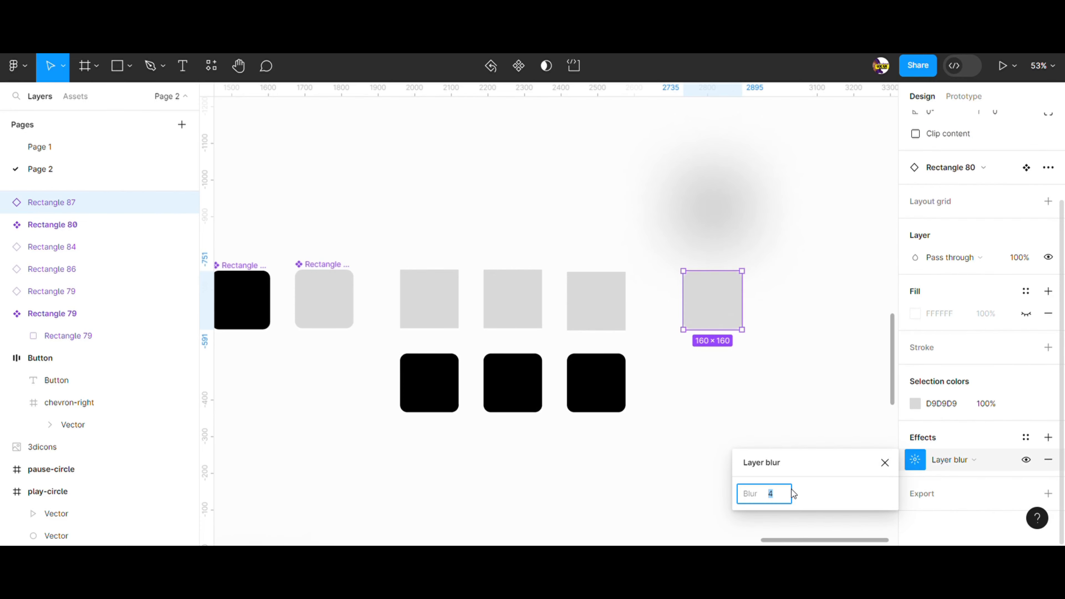
{"action": "type", "text": "400"}
{"action": "left_click", "coordinate": [871, 409]}
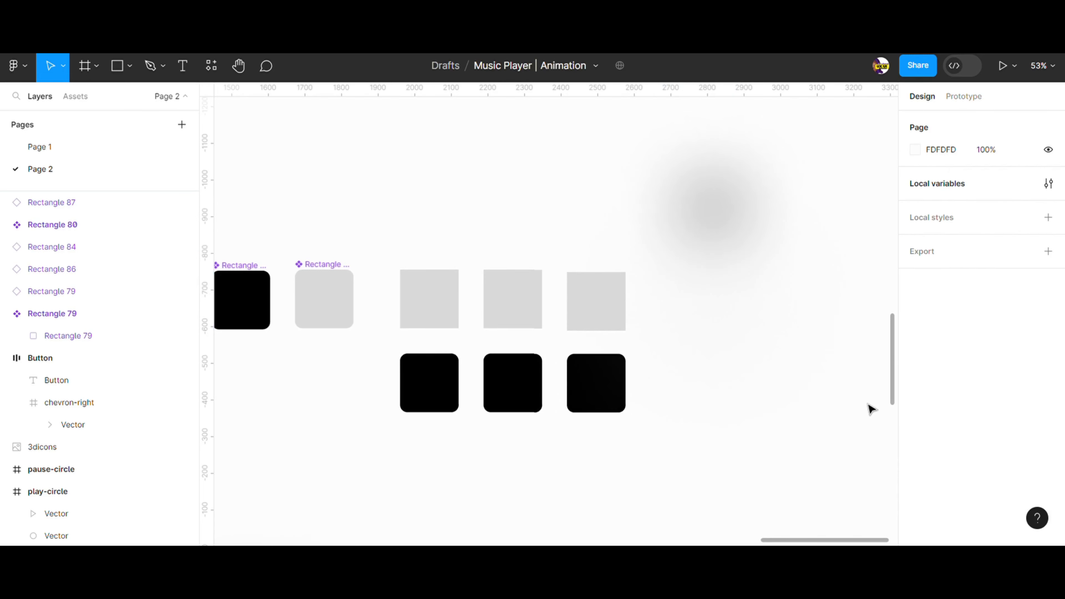
Step: Reduce the grey instance's layer blur to 200
{"action": "left_click", "coordinate": [723, 306]}
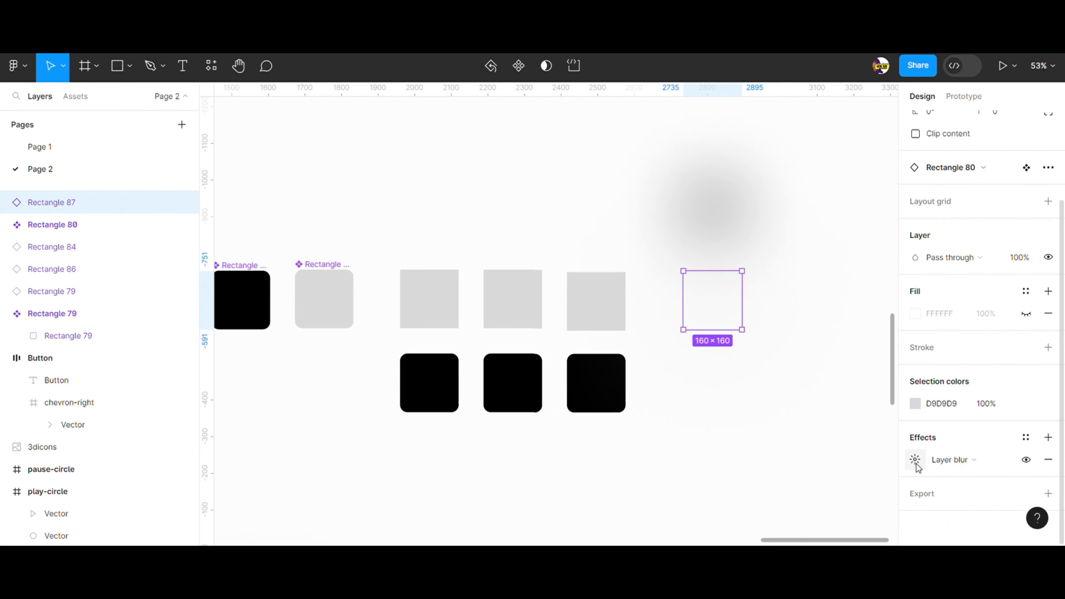
{"action": "left_click", "coordinate": [916, 461]}
{"action": "type", "text": "200"}
{"action": "left_click", "coordinate": [813, 408]}
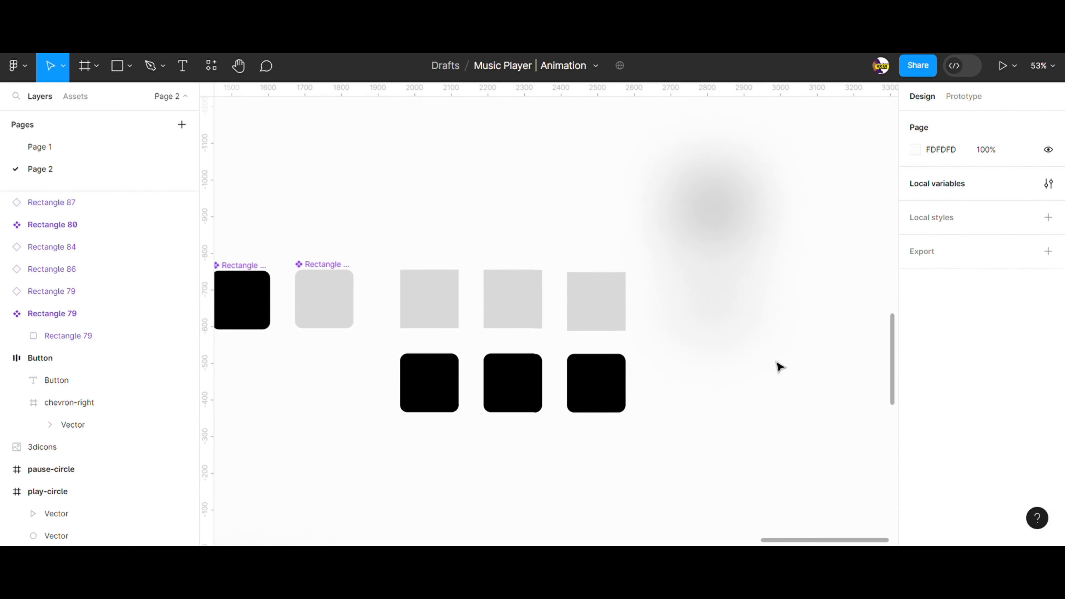
Step: Move the blurred instance to X 2965, Y -621 in near-black 010101 and set its layer blur to 200
{"action": "left_click", "coordinate": [725, 315]}
{"action": "scroll", "coordinate": [968, 478], "scroll_direction": "down", "scroll_amount": 3}
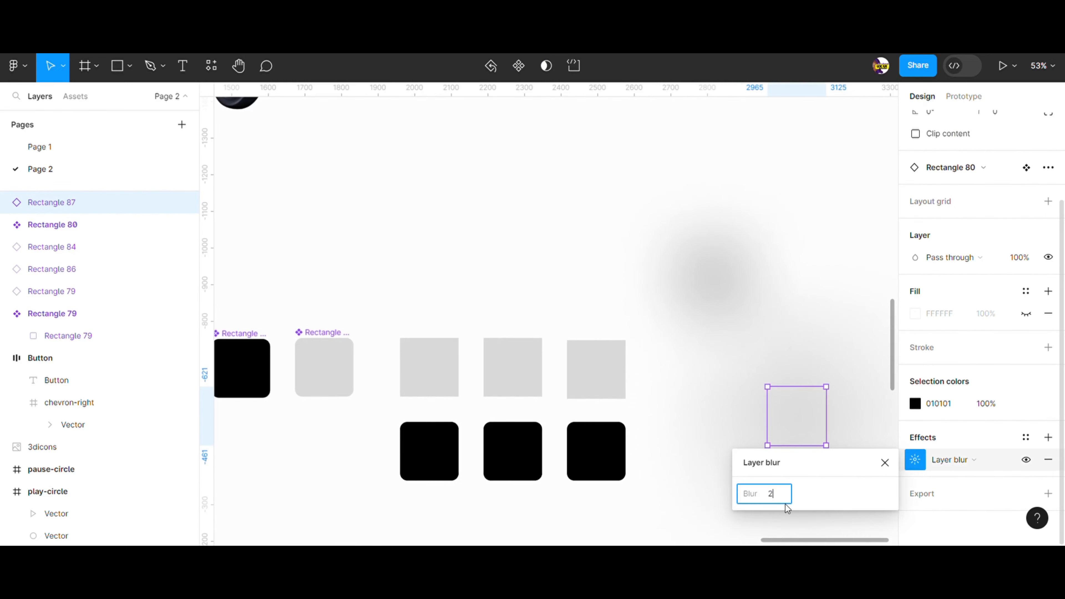
{"action": "type", "text": "200"}
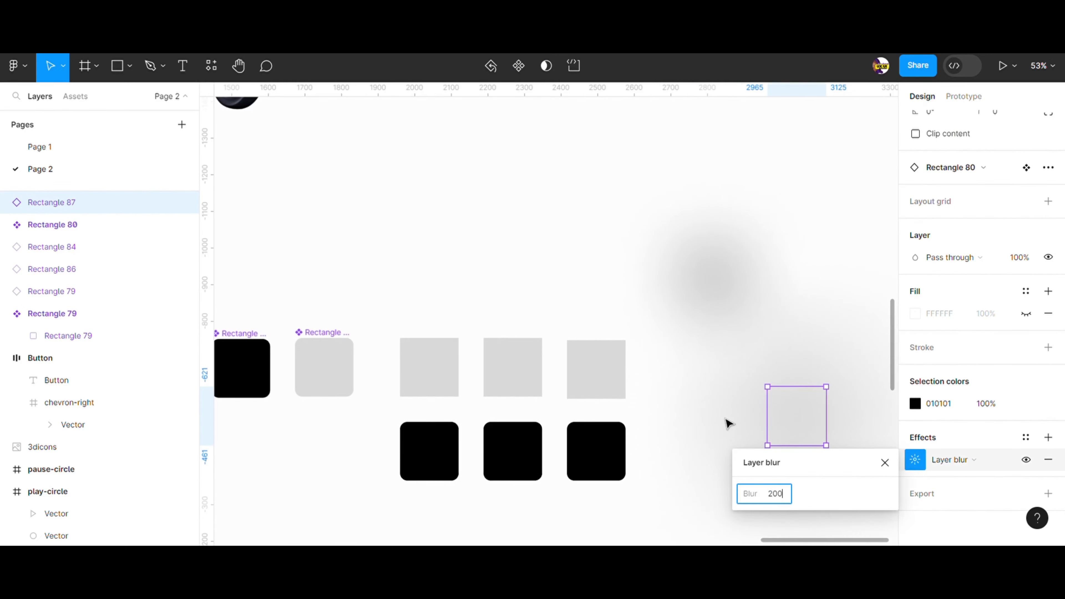
{"action": "left_click", "coordinate": [729, 422]}
Step: Recolor the blurred instance with the dark gray 4E4D4D
{"action": "left_click", "coordinate": [796, 421]}
{"action": "scroll", "coordinate": [915, 404], "scroll_direction": "down", "scroll_amount": 1}
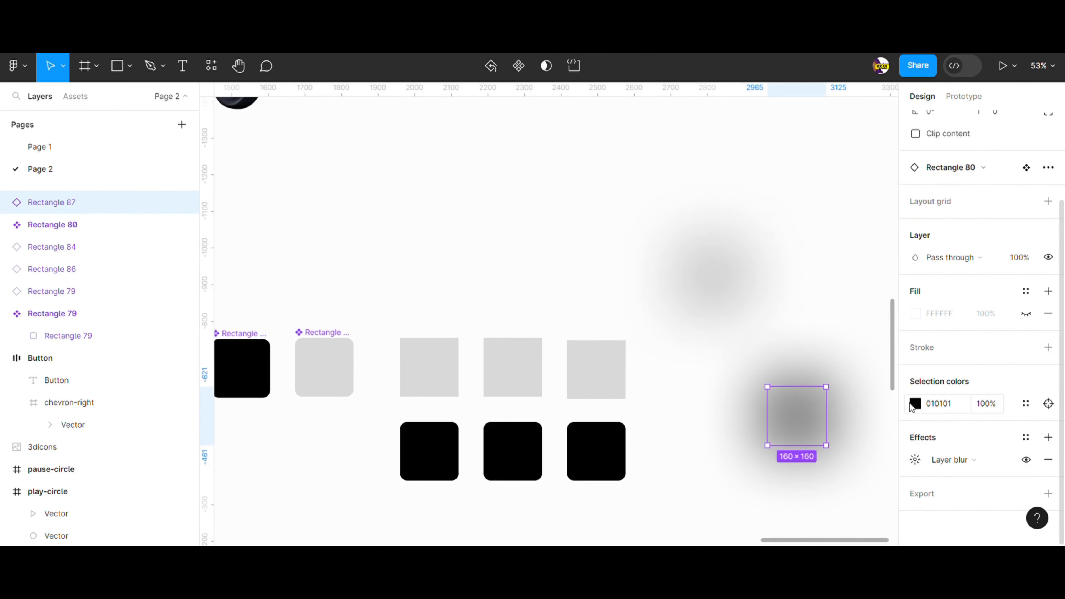
{"action": "left_click", "coordinate": [916, 404]}
{"action": "left_click", "coordinate": [734, 307]}
{"action": "left_click", "coordinate": [717, 408]}
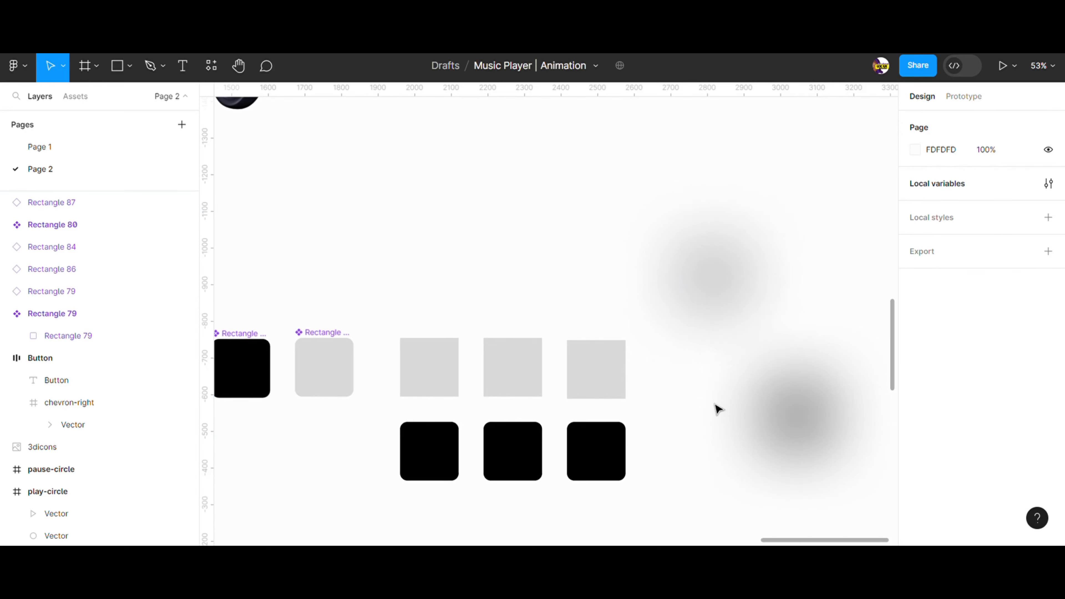
Step: Lighten the blurred instance's color to a medium gray resembling the shadow above it
{"action": "left_click", "coordinate": [797, 420]}
{"action": "left_click", "coordinate": [915, 514]}
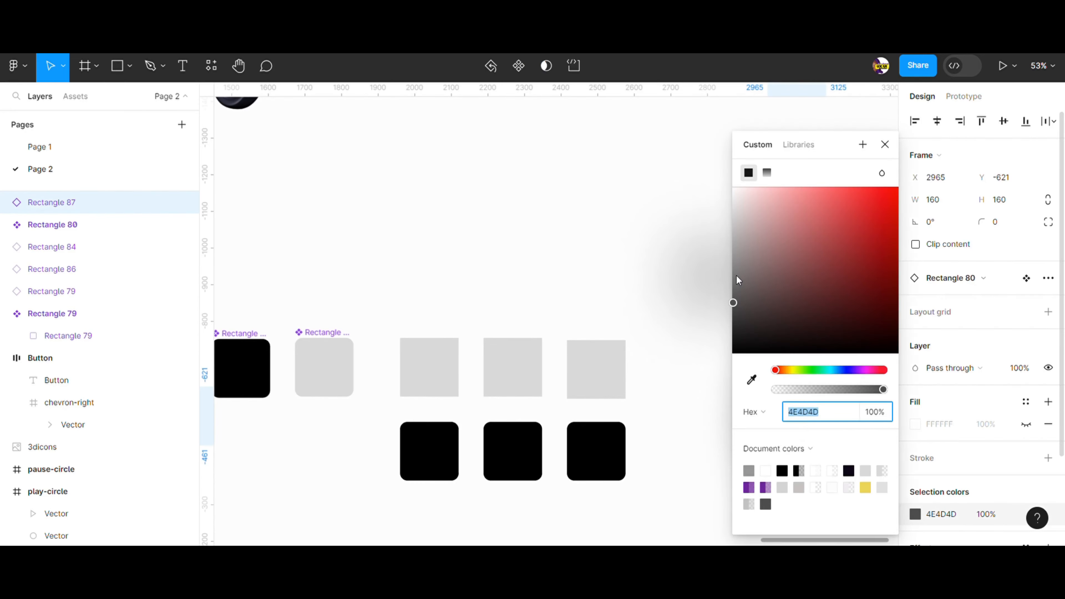
{"action": "left_click", "coordinate": [737, 456]}
{"action": "scroll", "coordinate": [737, 420], "scroll_direction": "down", "scroll_amount": 3}
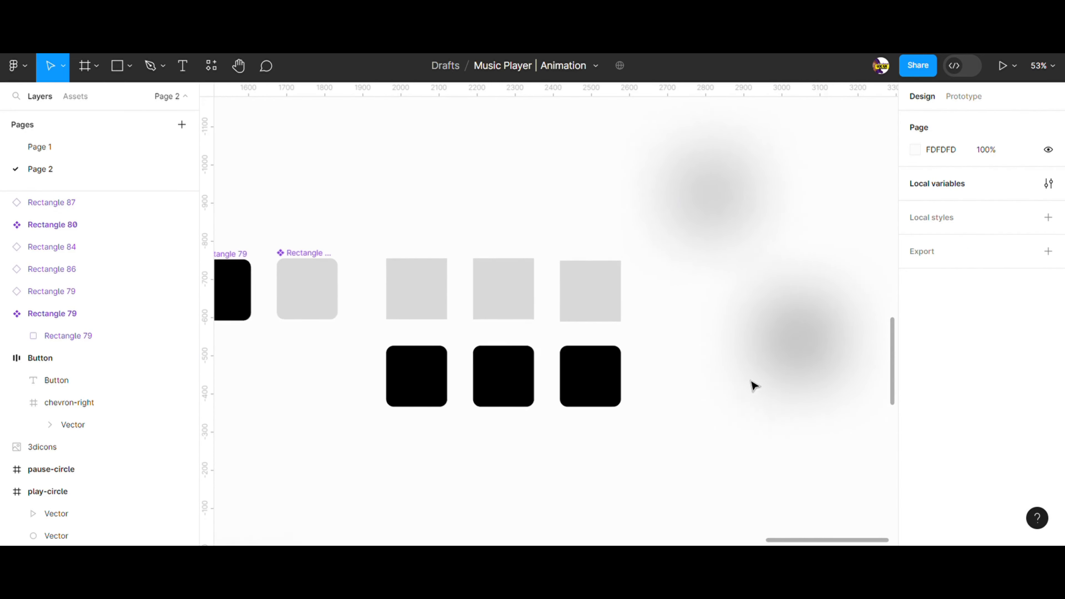
Step: Move the blurred instance level with the grey squares and return the Shadow cover image beside the Recently Played cover
{"action": "scroll", "coordinate": [751, 380], "scroll_direction": "up", "scroll_amount": 1}
{"action": "scroll", "coordinate": [751, 381], "scroll_direction": "down", "scroll_amount": 4}
{"action": "left_click_drag", "start_coordinate": [765, 359], "coordinate": [730, 342]}
{"action": "left_click_drag", "start_coordinate": [733, 242], "coordinate": [347, 340]}
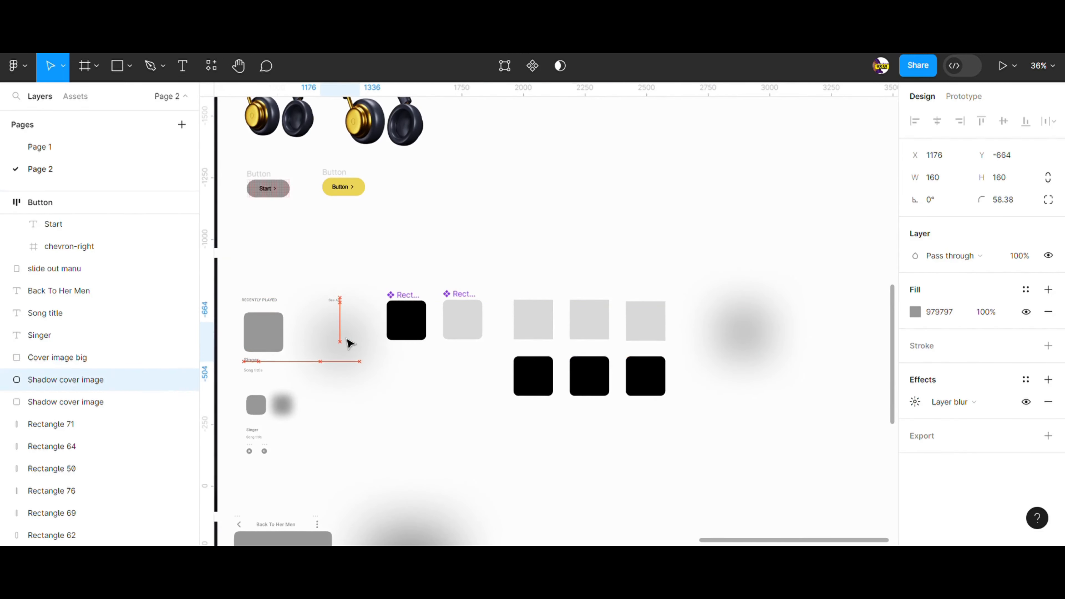
{"action": "left_click", "coordinate": [429, 489]}
{"action": "left_click_drag", "start_coordinate": [437, 493], "coordinate": [732, 421]}
{"action": "scroll", "coordinate": [585, 355], "scroll_direction": "up", "scroll_amount": 6}
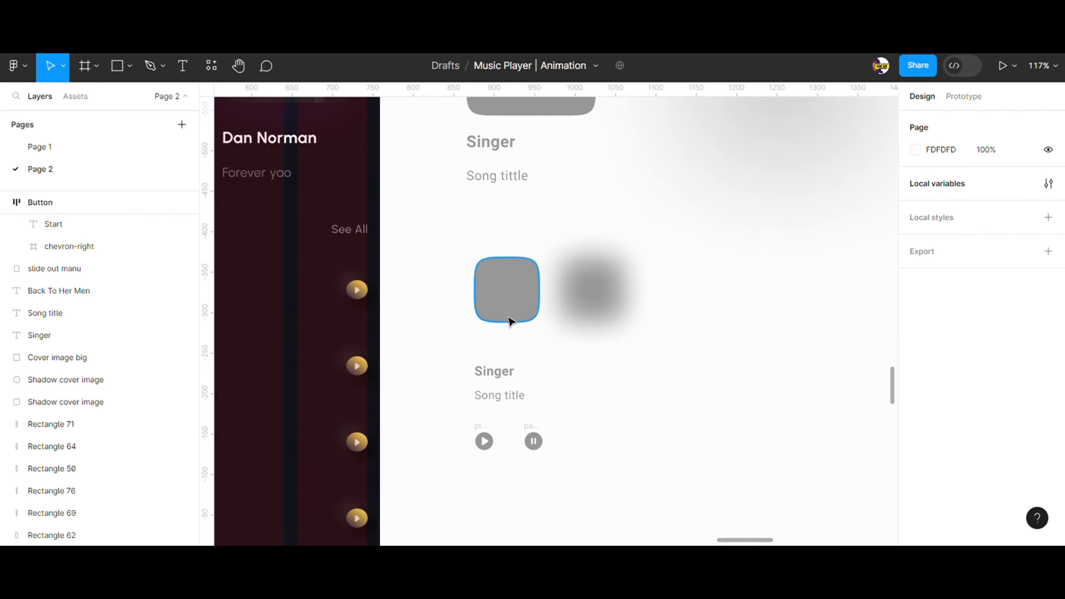
{"action": "left_click", "coordinate": [510, 321]}
{"action": "left_click", "coordinate": [723, 298]}
{"action": "scroll", "coordinate": [717, 319], "scroll_direction": "down", "scroll_amount": 3}
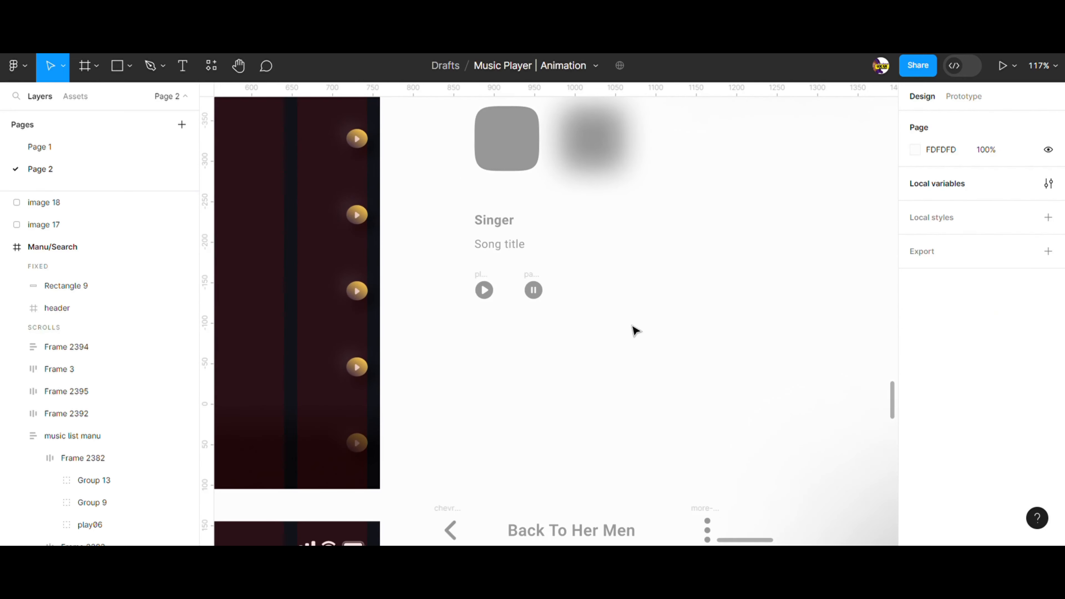
Step: Recolor the gray of the pause-circle icon below the song title with the document's yellow, EBD458
{"action": "double_click", "coordinate": [536, 290]}
{"action": "scroll", "coordinate": [546, 294], "scroll_direction": "up", "scroll_amount": 5}
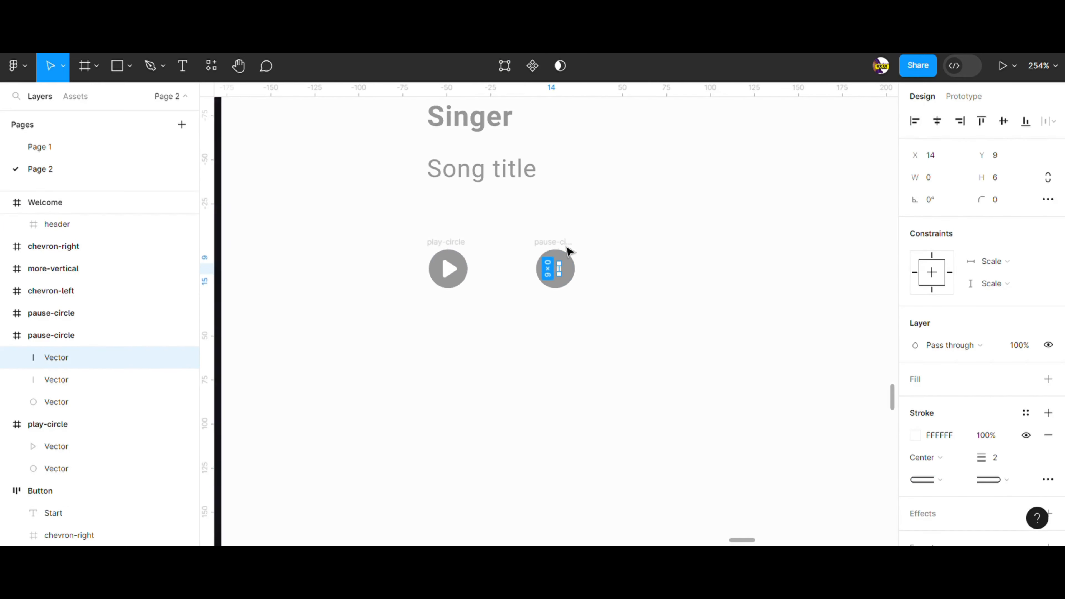
{"action": "key", "text": "Escape"}
{"action": "left_click", "coordinate": [916, 405]}
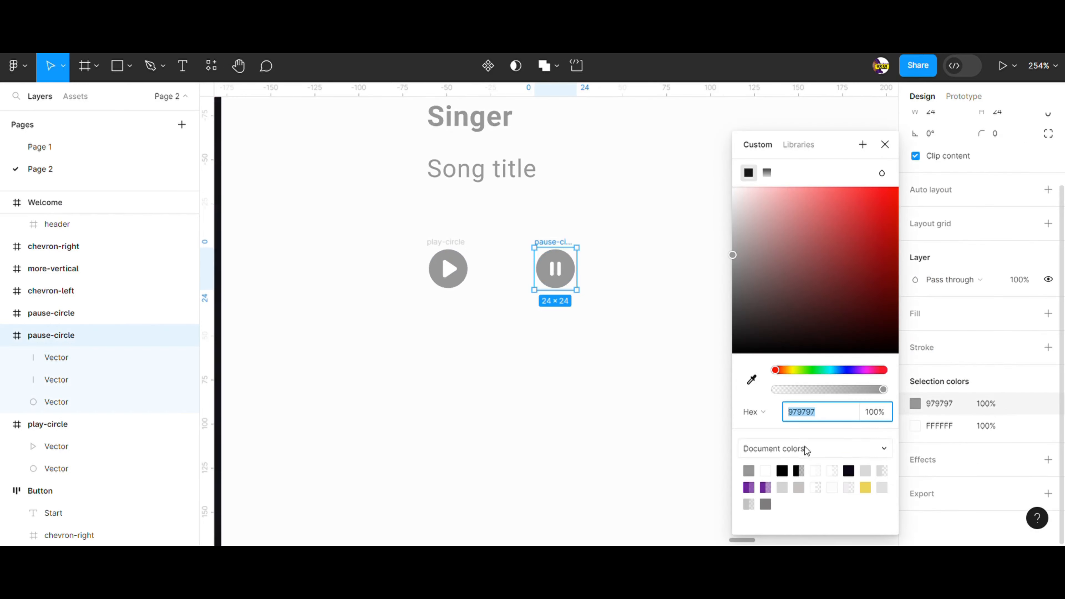
{"action": "left_click", "coordinate": [865, 488]}
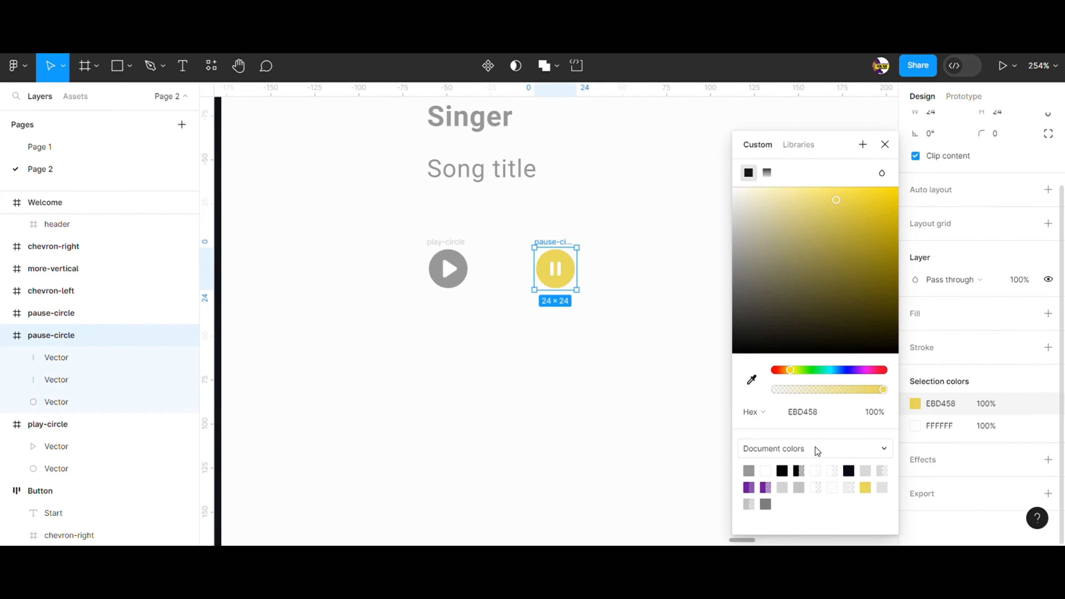
{"action": "left_click", "coordinate": [645, 411]}
Step: Insert the play-circle icon from the Feather Icons plugin below the existing play and pause icons
{"action": "right_click", "coordinate": [699, 293]}
{"action": "mouse_move", "coordinate": [788, 413]}
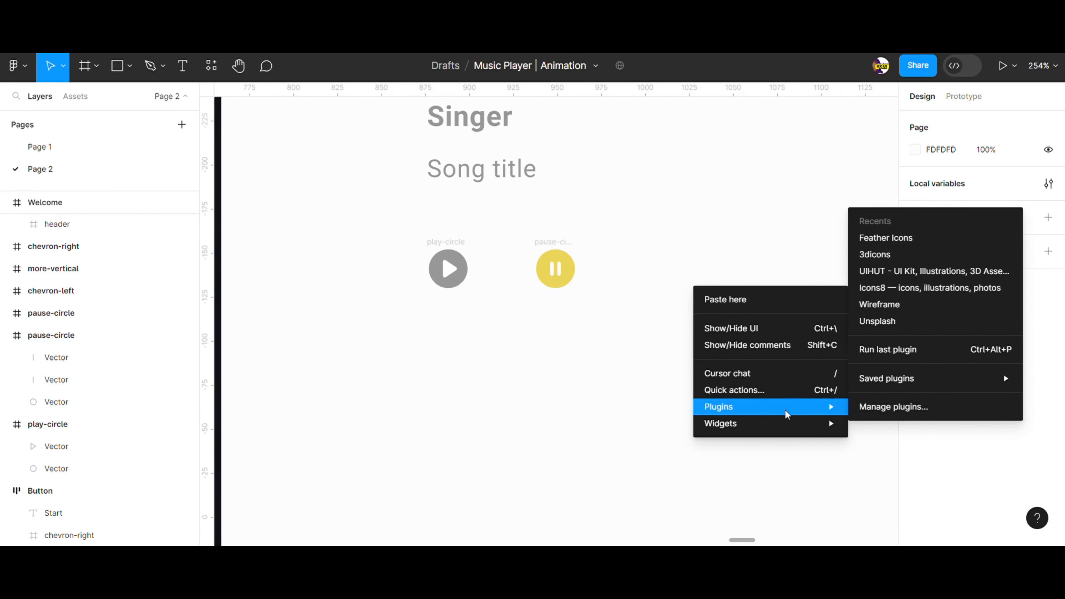
{"action": "left_click", "coordinate": [894, 407]}
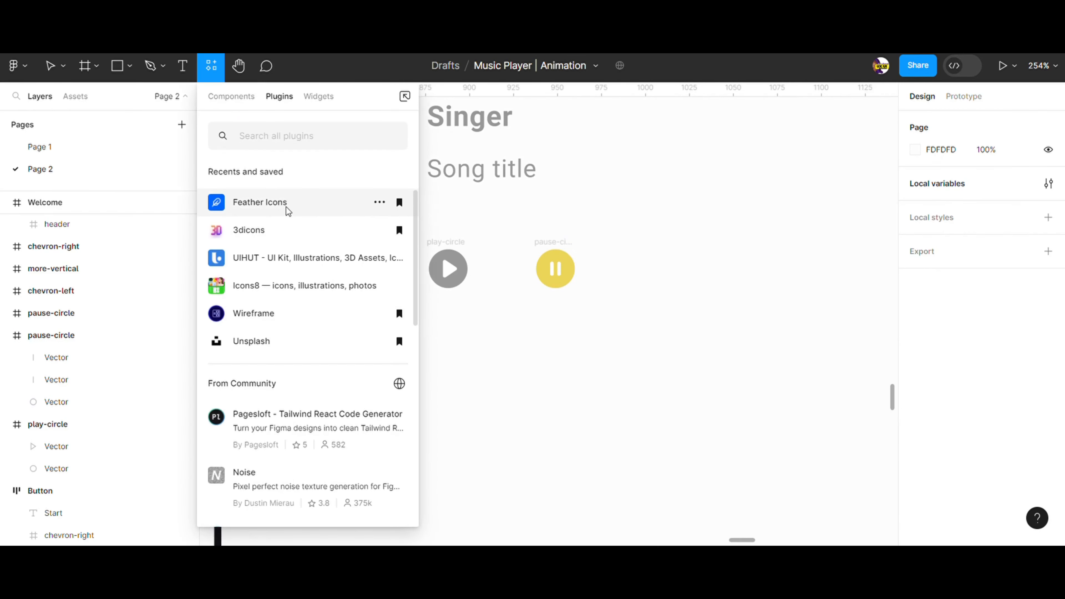
{"action": "left_click", "coordinate": [268, 202]}
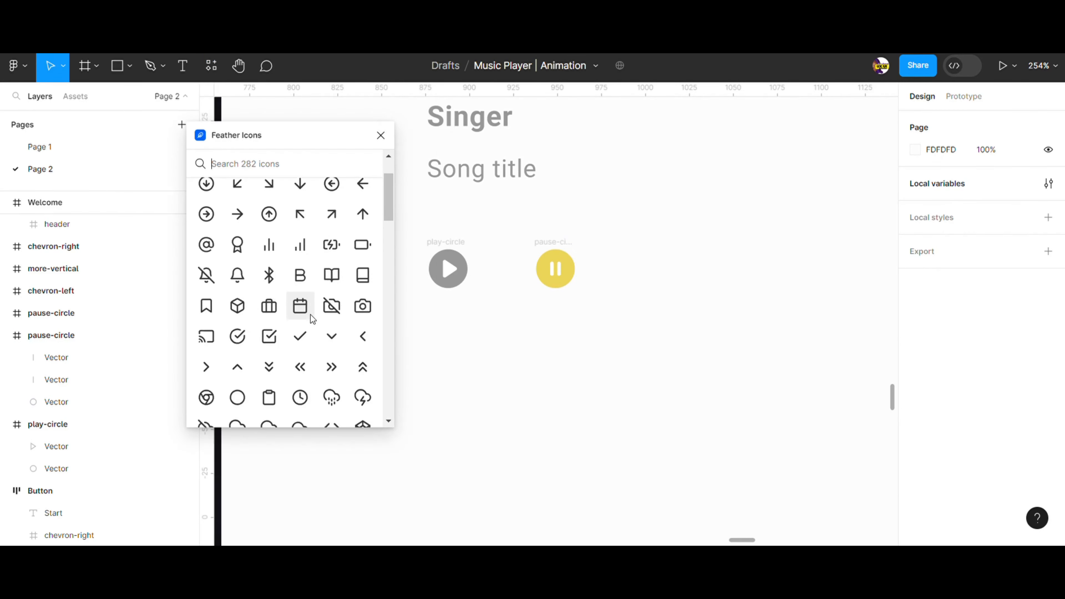
{"action": "scroll", "coordinate": [312, 319], "scroll_direction": "down", "scroll_amount": 15}
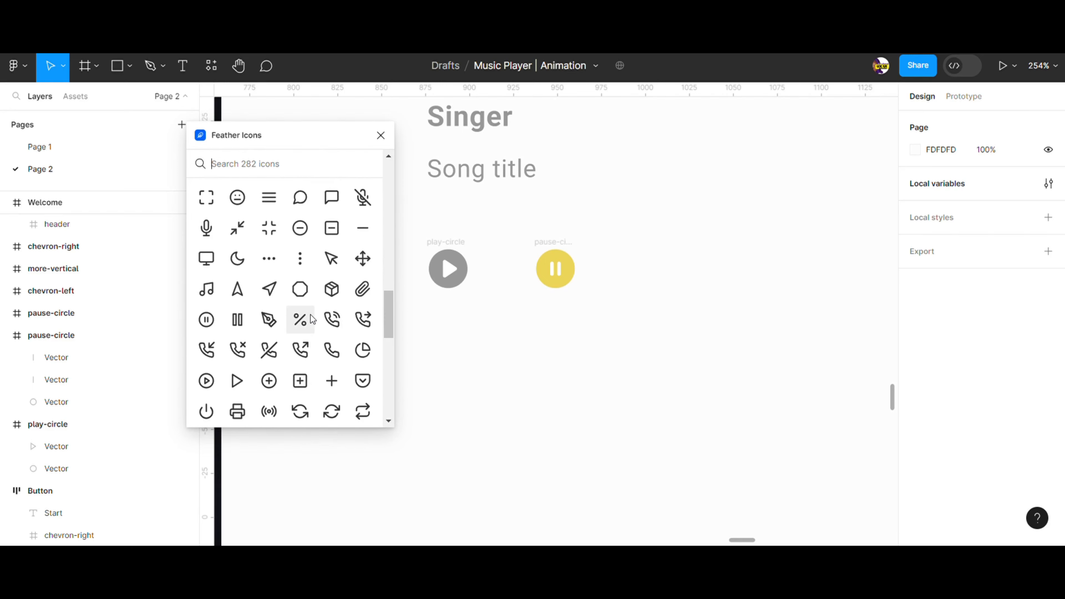
{"action": "scroll", "coordinate": [310, 314], "scroll_direction": "down", "scroll_amount": 2}
{"action": "left_click", "coordinate": [206, 311]}
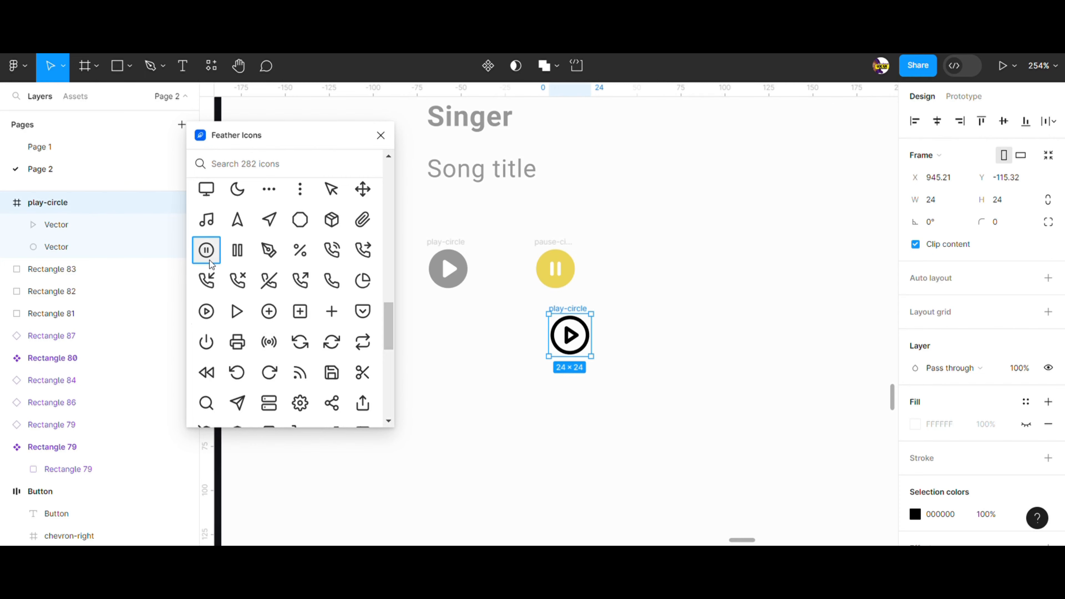
Step: Insert the Feather pause-circle icon, place it to the right of the new play-circle and close the plugin
{"action": "left_click", "coordinate": [206, 250]}
{"action": "left_click_drag", "start_coordinate": [570, 336], "coordinate": [642, 335]}
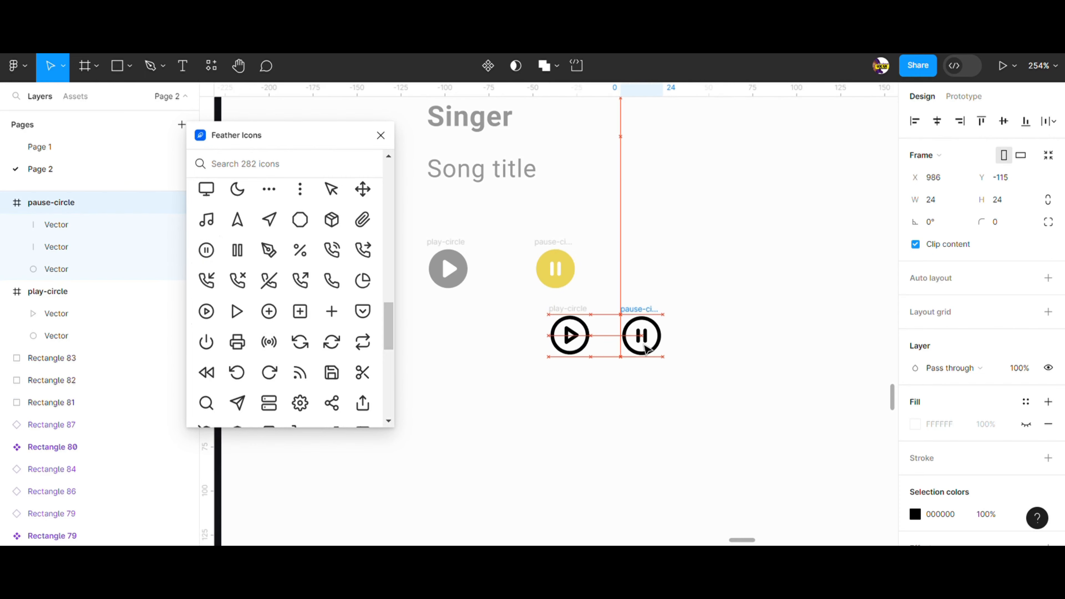
{"action": "left_click", "coordinate": [381, 137]}
Step: Recolor the outer ring's stroke of the new pause-circle icon with the document's yellow, EBD458
{"action": "left_click", "coordinate": [673, 231]}
{"action": "left_click", "coordinate": [657, 349]}
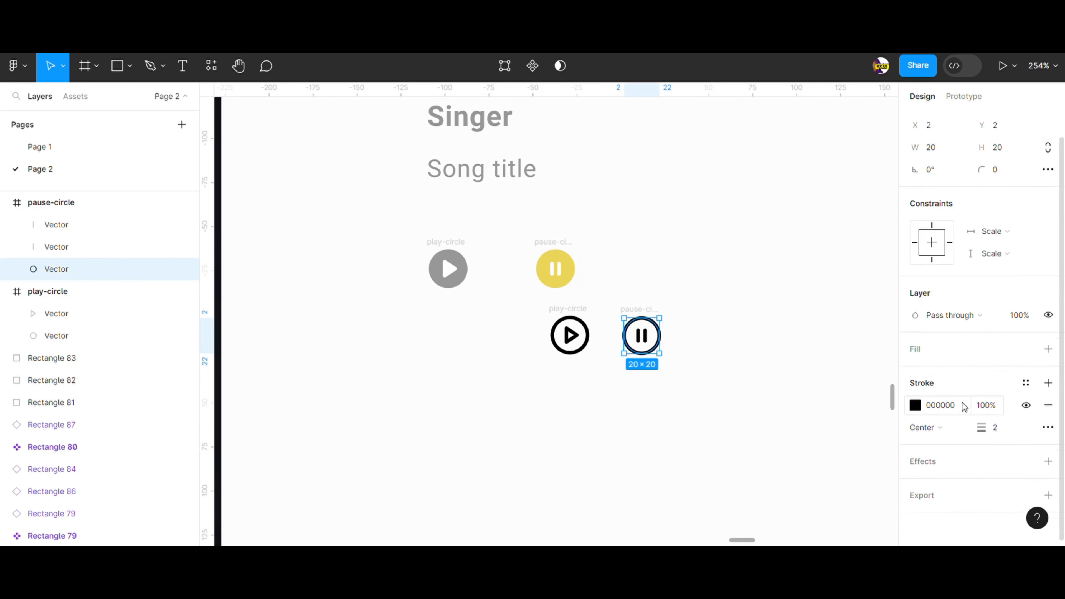
{"action": "left_click", "coordinate": [915, 405]}
{"action": "left_click", "coordinate": [782, 487]}
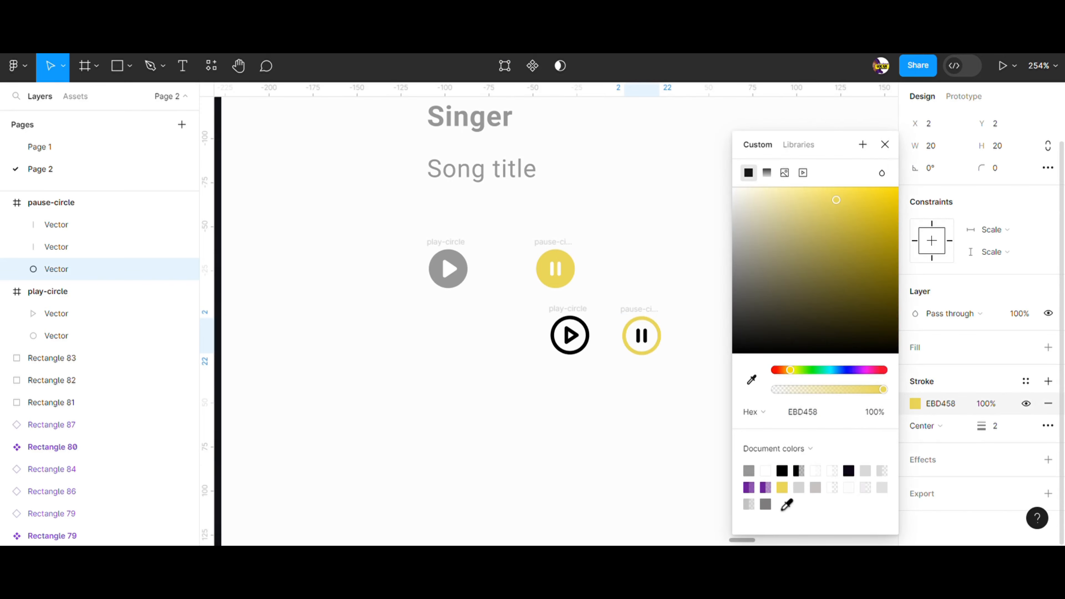
Step: Recolor the right bar of the new pause-circle icon to white FFFFFF at 75% opacity
{"action": "left_click", "coordinate": [638, 336]}
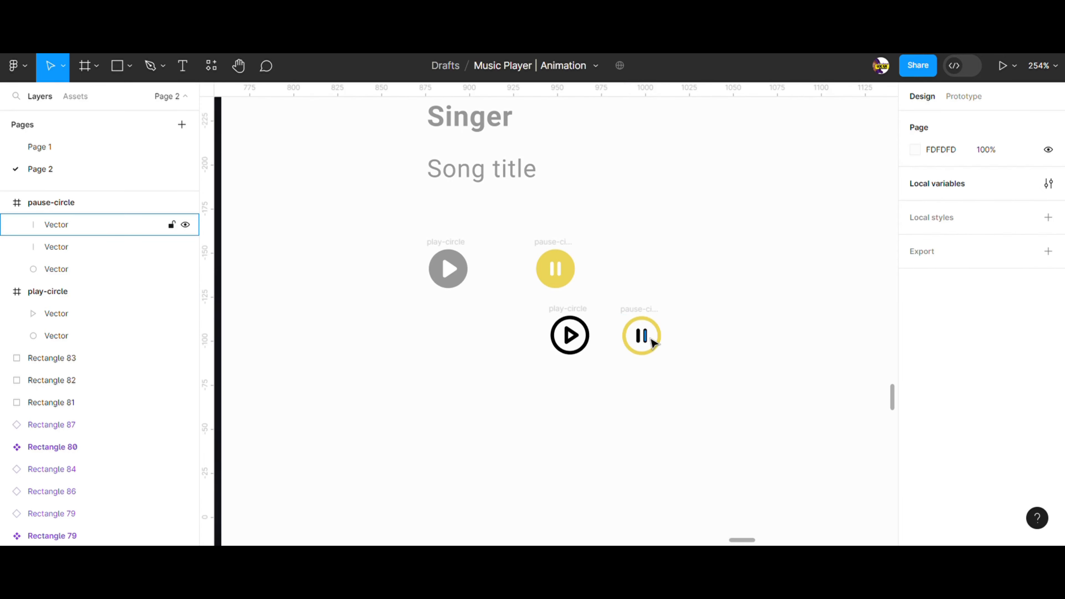
{"action": "left_click", "coordinate": [638, 335]}
{"action": "left_click", "coordinate": [915, 435]}
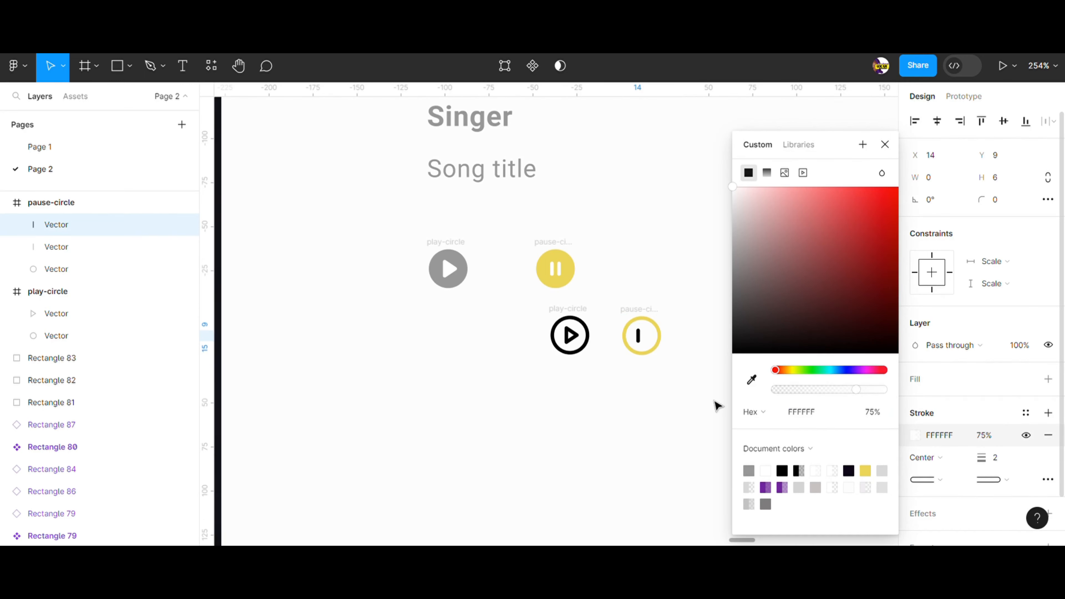
{"action": "left_click", "coordinate": [663, 362]}
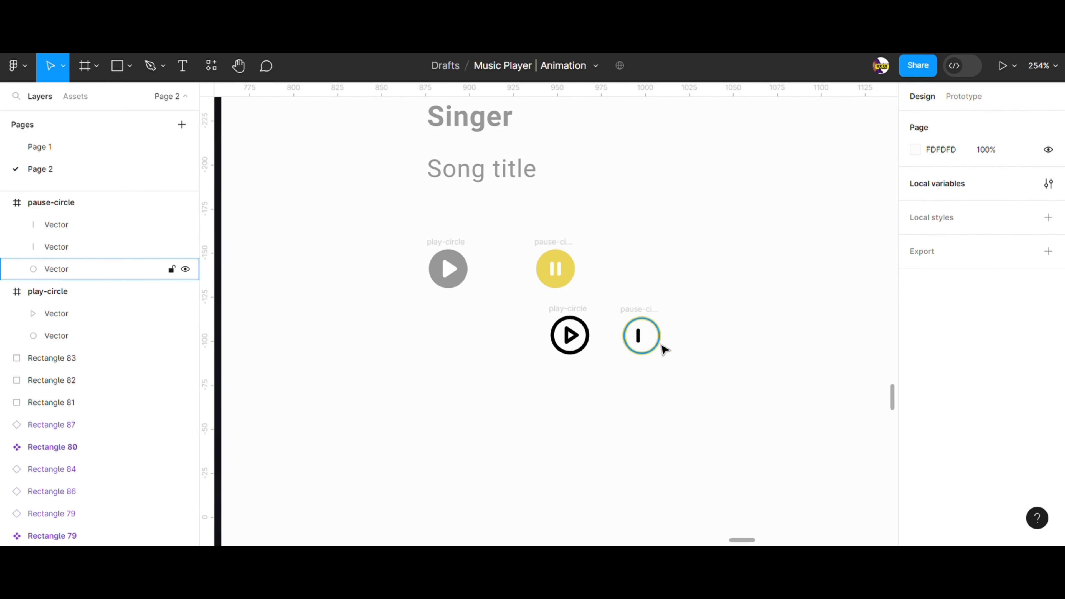
Step: Add a fill to the new pause-circle's circle and set it to yellow EBD458
{"action": "left_click", "coordinate": [663, 350]}
{"action": "left_click", "coordinate": [1049, 383]}
{"action": "left_click", "coordinate": [915, 401]}
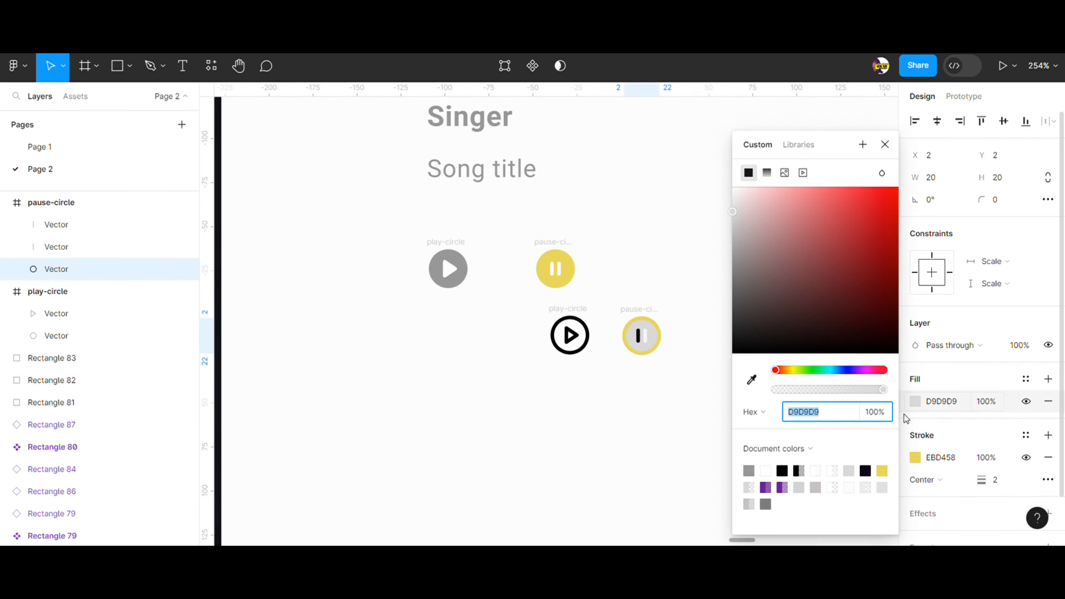
{"action": "left_click", "coordinate": [882, 471]}
Step: Recolor the black left bar of the new pause-circle icon to white
{"action": "left_click", "coordinate": [637, 341]}
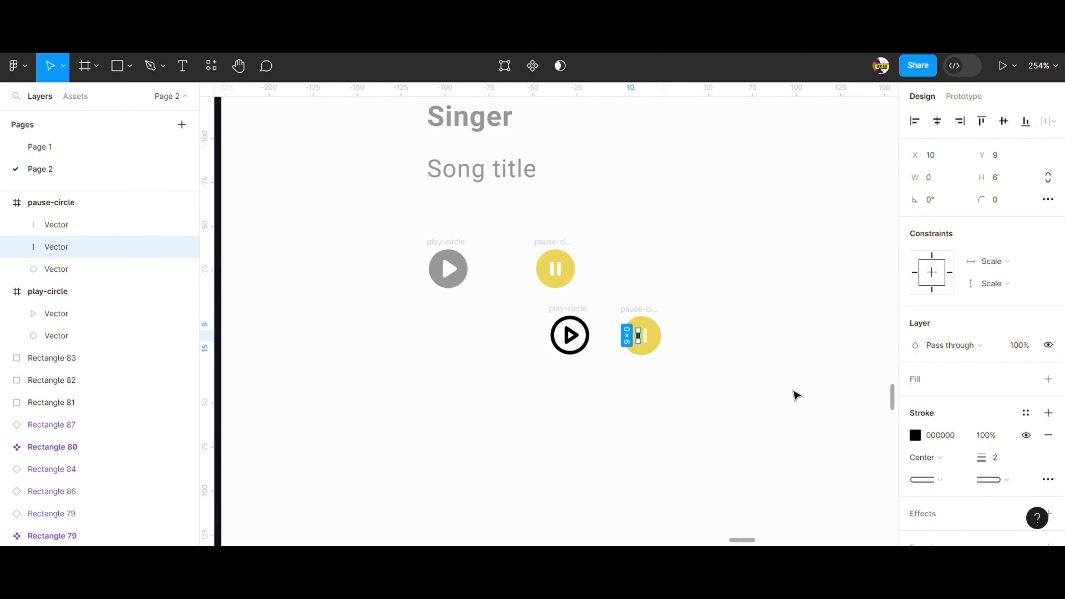
{"action": "left_click", "coordinate": [916, 436]}
{"action": "left_click", "coordinate": [816, 475]}
{"action": "left_click", "coordinate": [609, 344]}
Step: Recolor the outer ring's stroke of the new play-circle icon with yellow EBD458
{"action": "left_click", "coordinate": [578, 339]}
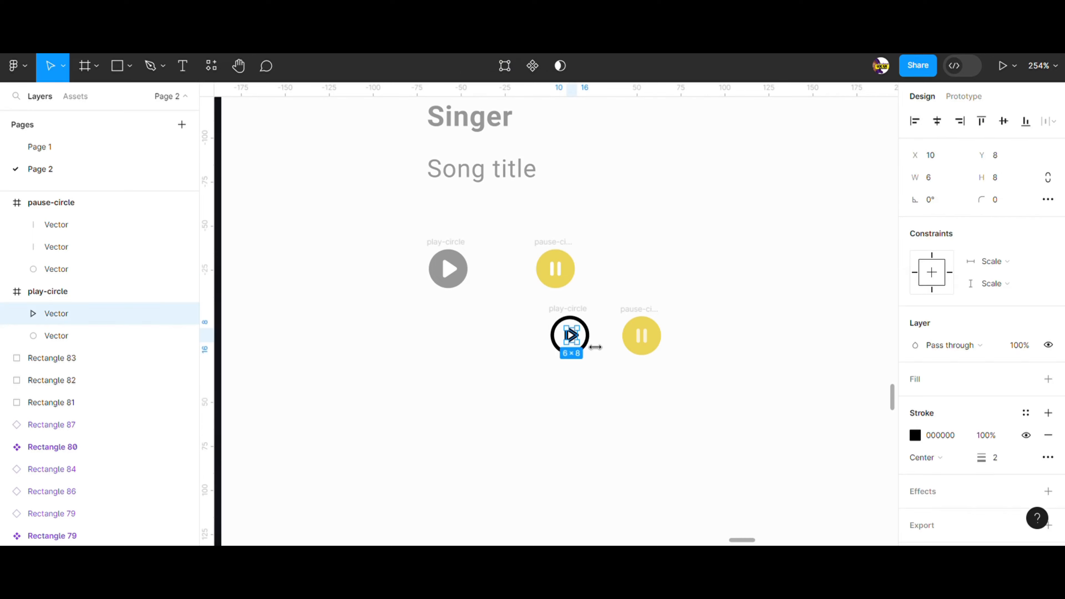
{"action": "left_click", "coordinate": [589, 341]}
{"action": "left_click", "coordinate": [589, 342]}
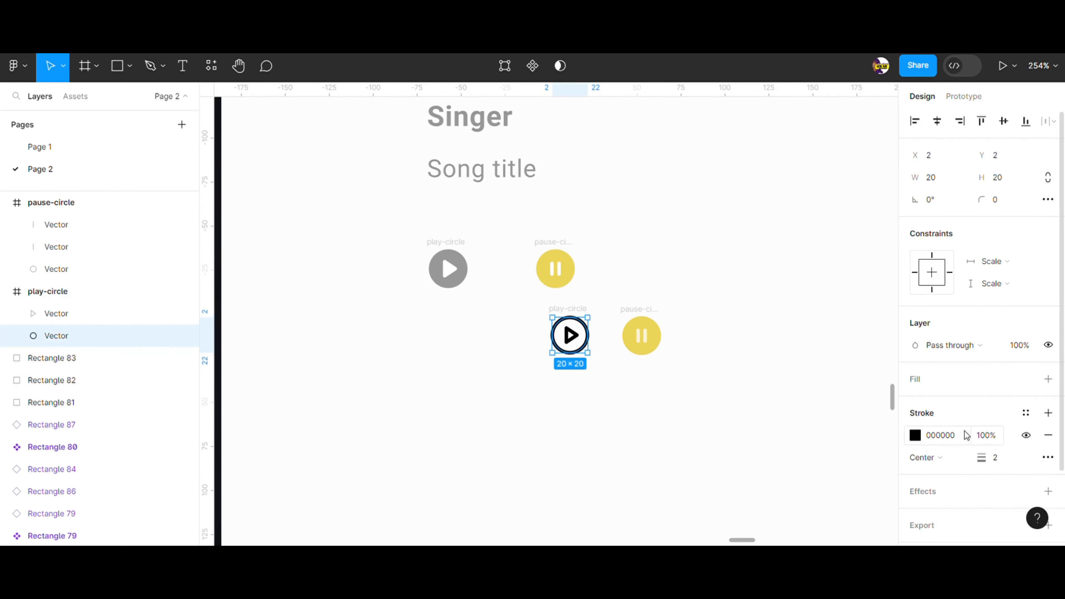
{"action": "left_click", "coordinate": [915, 405]}
{"action": "left_click", "coordinate": [848, 471]}
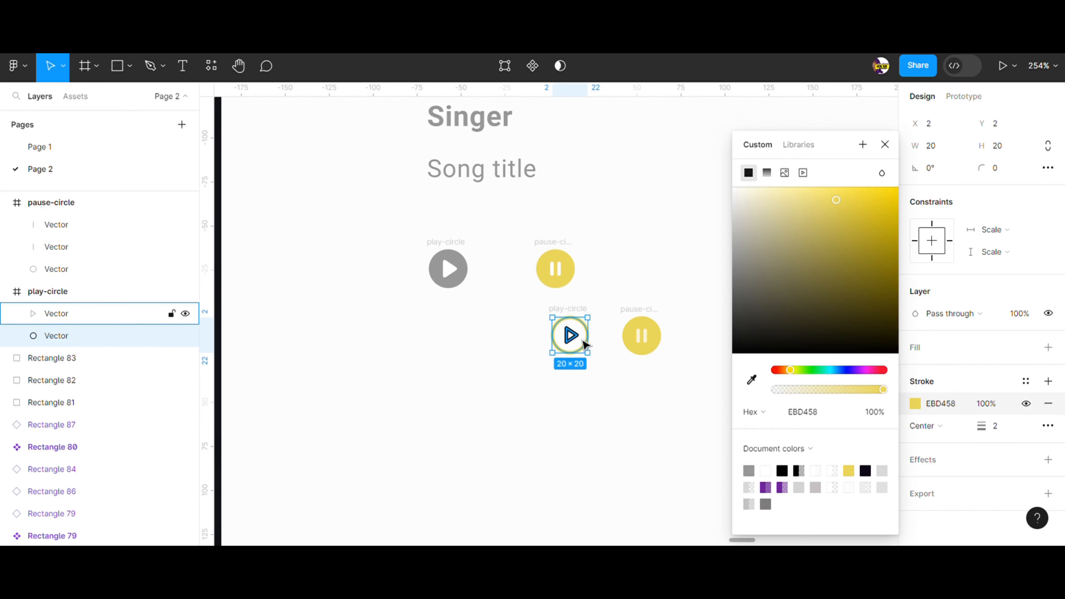
Step: Recolor the triangle outline inside the new play-circle icon with yellow EBD458
{"action": "left_click", "coordinate": [57, 313]}
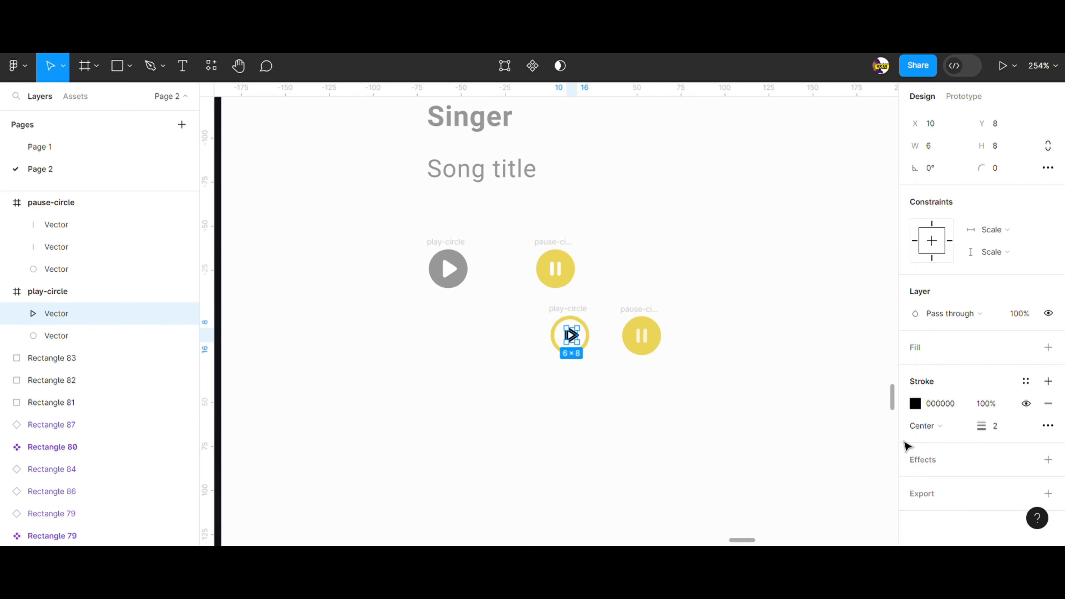
{"action": "left_click", "coordinate": [921, 410]}
{"action": "left_click", "coordinate": [848, 471]}
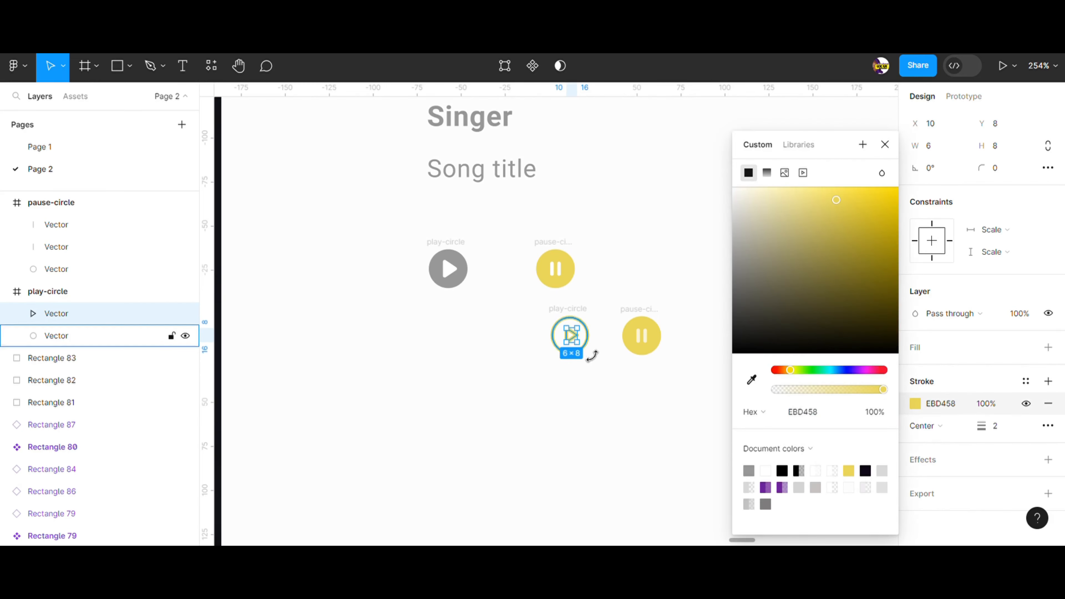
Step: Add a fill to the new play-circle's circle and set it to yellow EBD458
{"action": "left_click", "coordinate": [564, 347]}
{"action": "left_click", "coordinate": [1049, 348]}
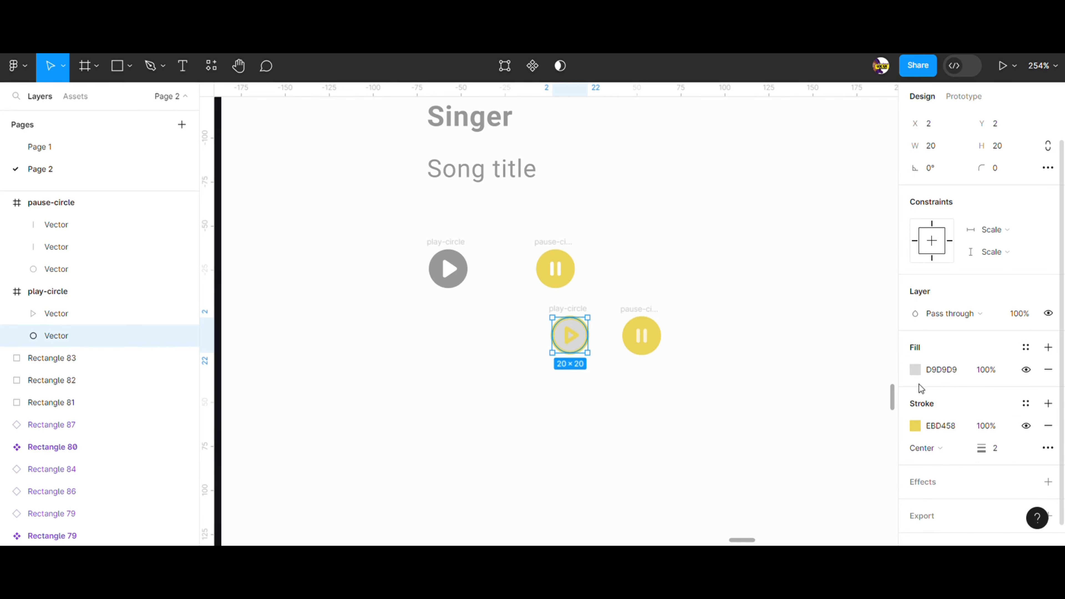
{"action": "left_click", "coordinate": [915, 372]}
{"action": "left_click", "coordinate": [848, 471]}
{"action": "left_click", "coordinate": [726, 466]}
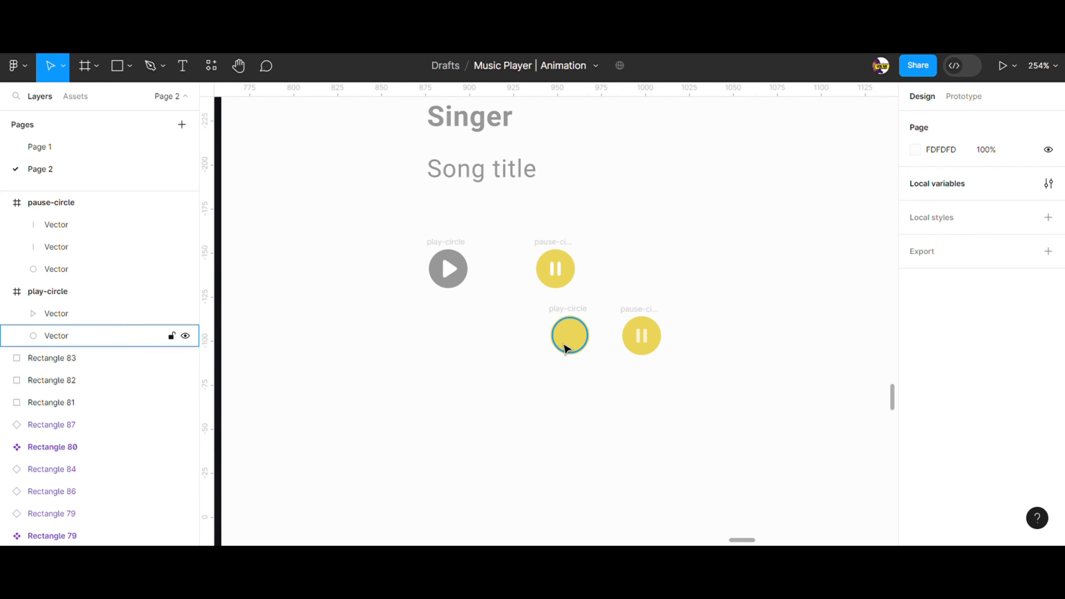
Step: Set the play-circle triangle's stroke to white FFFFFF and add a matching white fill
{"action": "left_click", "coordinate": [571, 336]}
{"action": "left_click", "coordinate": [914, 403]}
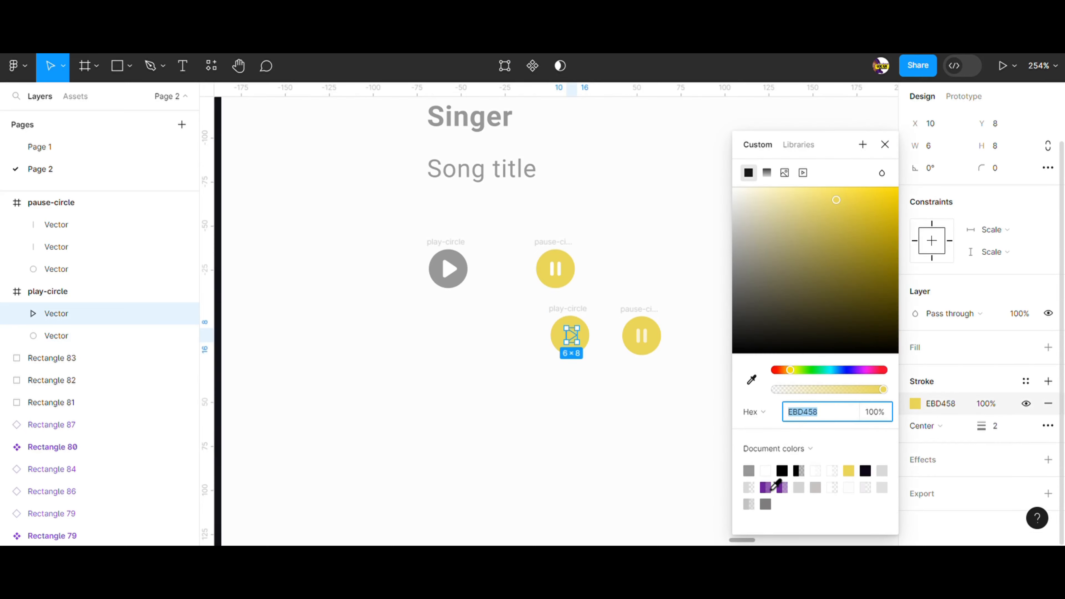
{"action": "left_click", "coordinate": [766, 471]}
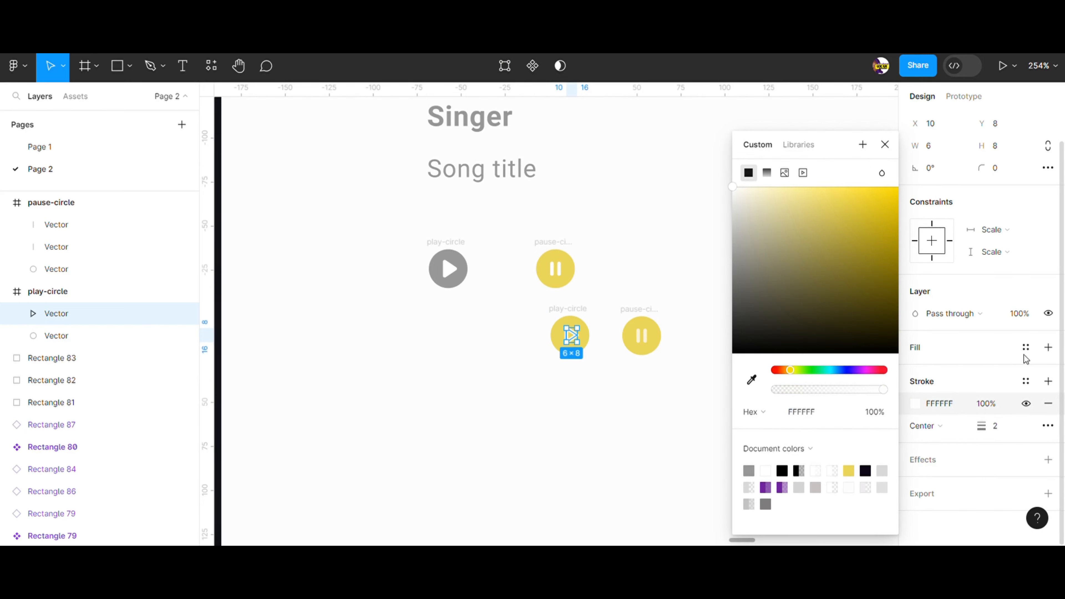
{"action": "left_click", "coordinate": [1049, 347]}
{"action": "left_click", "coordinate": [915, 370]}
{"action": "left_click", "coordinate": [767, 471]}
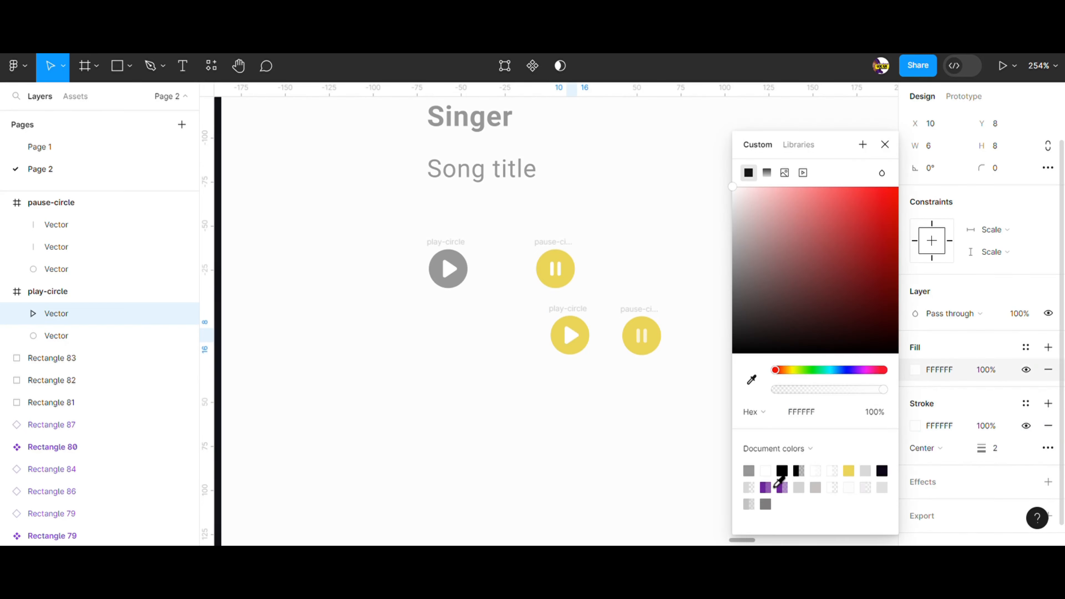
{"action": "left_click", "coordinate": [646, 487]}
Step: Examine the Singer and Song title placeholder texts and the recommendation music list they correspond to
{"action": "scroll", "coordinate": [603, 410], "scroll_direction": "down", "scroll_amount": 10}
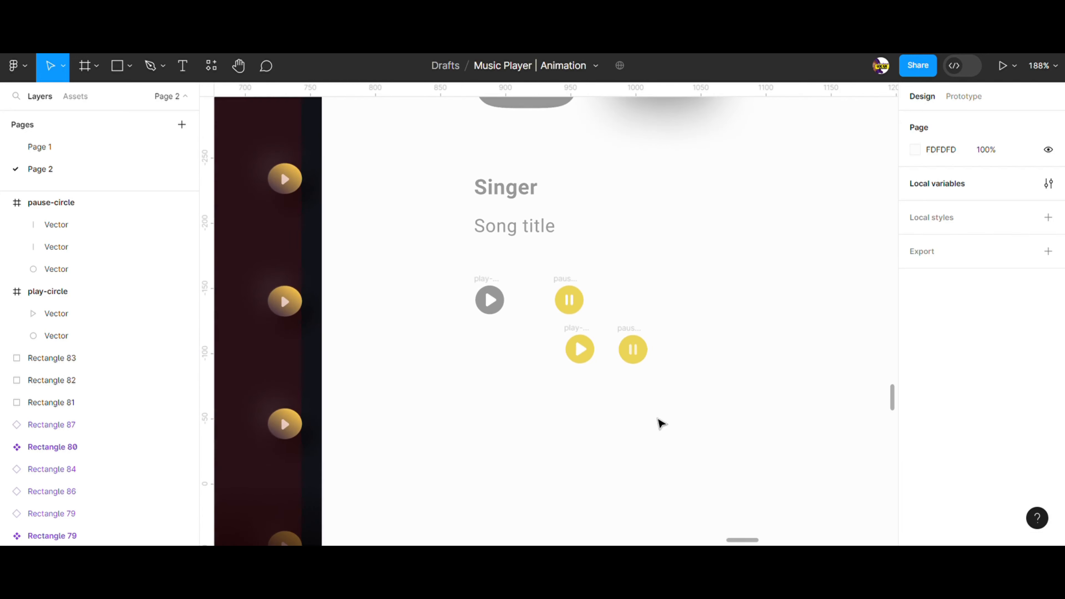
{"action": "scroll", "coordinate": [648, 467], "scroll_direction": "left", "scroll_amount": 3}
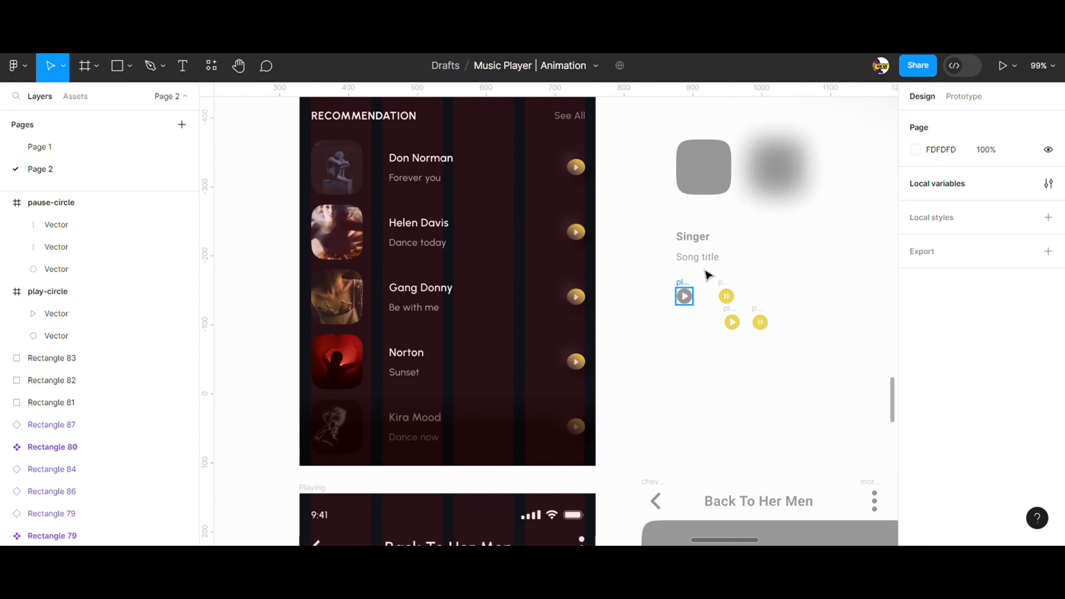
{"action": "left_click", "coordinate": [705, 238]}
{"action": "left_click", "coordinate": [736, 273]}
{"action": "left_click", "coordinate": [713, 257]}
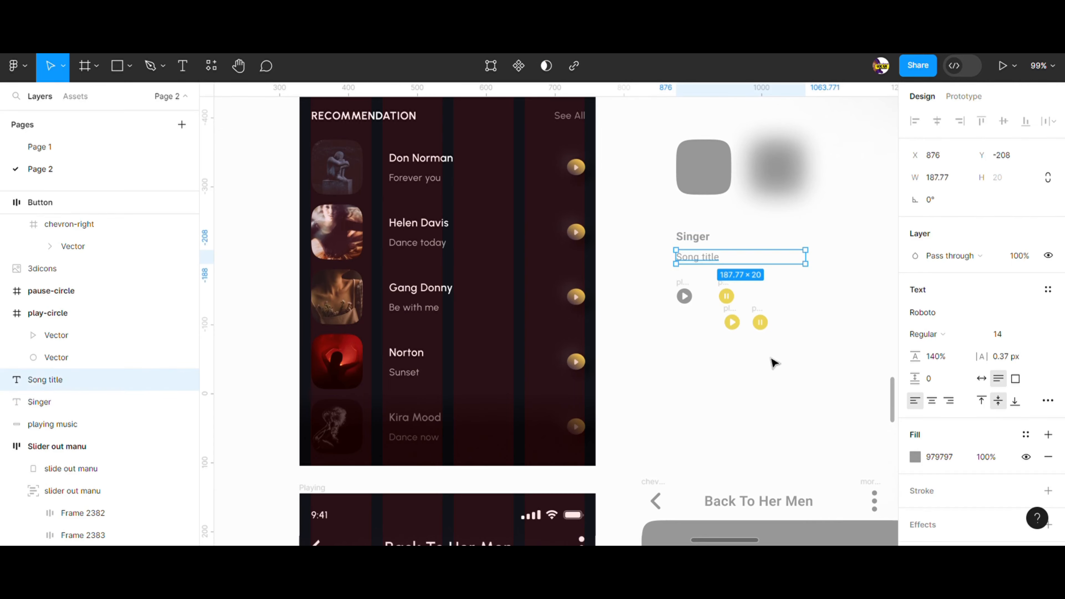
{"action": "left_click", "coordinate": [496, 246]}
{"action": "scroll", "coordinate": [570, 264], "scroll_direction": "down", "scroll_amount": 3}
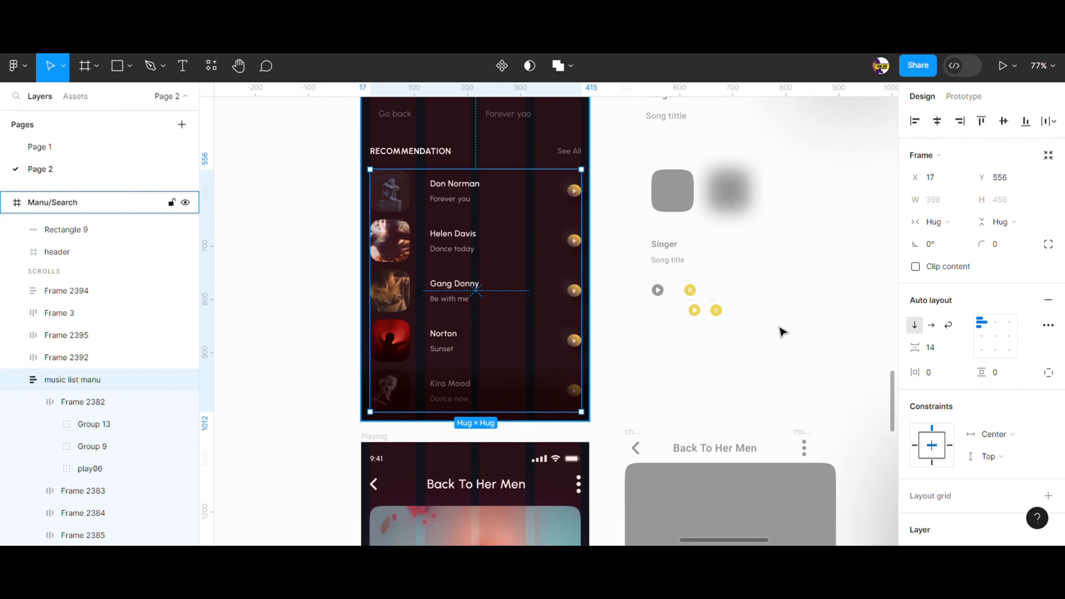
{"action": "left_click", "coordinate": [827, 337]}
Step: Place a 100 × 100 rectangle in the empty canvas area to the right of the small blurred square
{"action": "left_click_drag", "start_coordinate": [808, 372], "coordinate": [713, 388]}
{"action": "scroll", "coordinate": [709, 392], "scroll_direction": "down", "scroll_amount": 2}
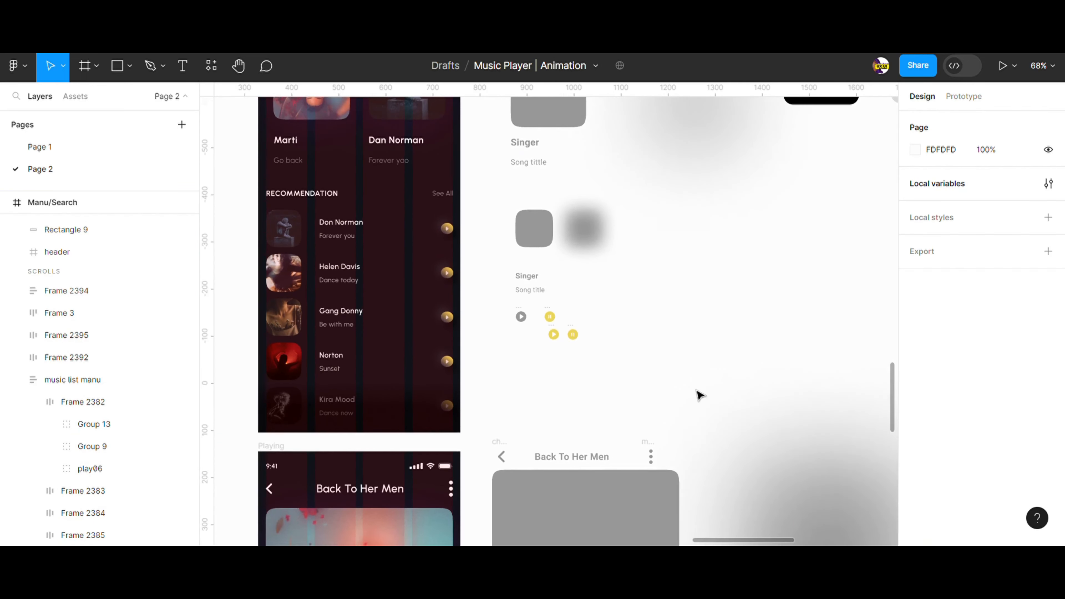
{"action": "left_click", "coordinate": [130, 67]}
{"action": "left_click", "coordinate": [93, 99]}
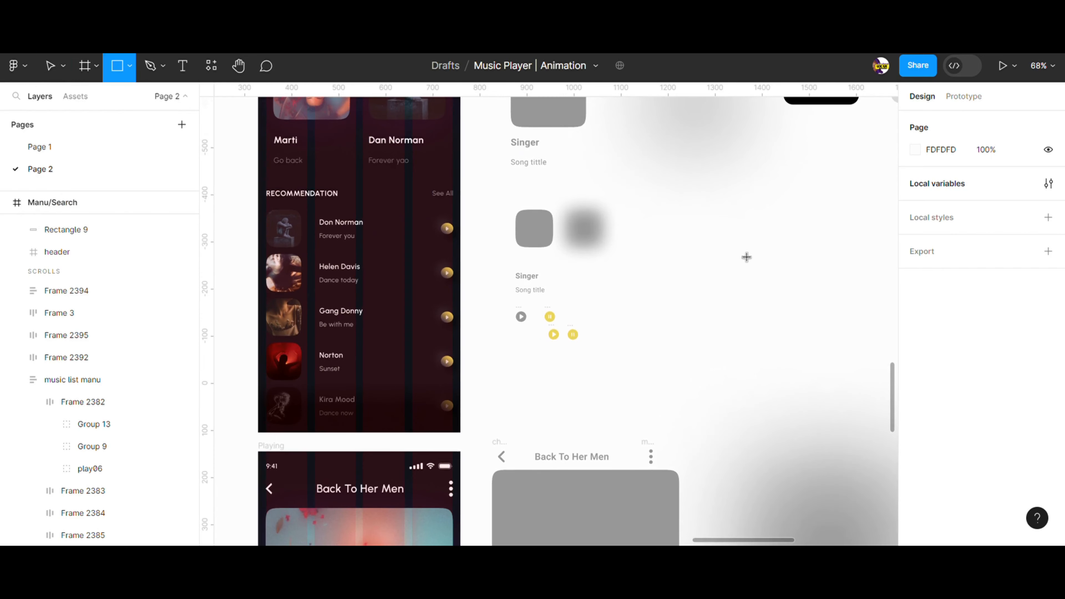
{"action": "left_click", "coordinate": [735, 246]}
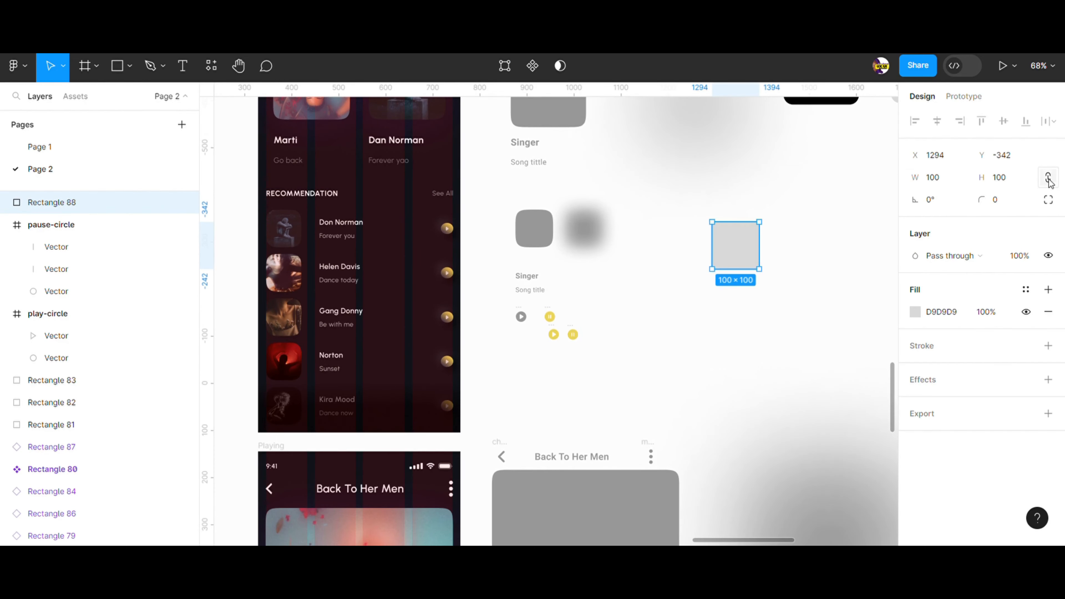
Step: Resize the new rectangle with locked proportions, trying 160 × 160 and settling on 80 × 80
{"action": "left_click", "coordinate": [933, 177]}
{"action": "key", "text": "Return"}
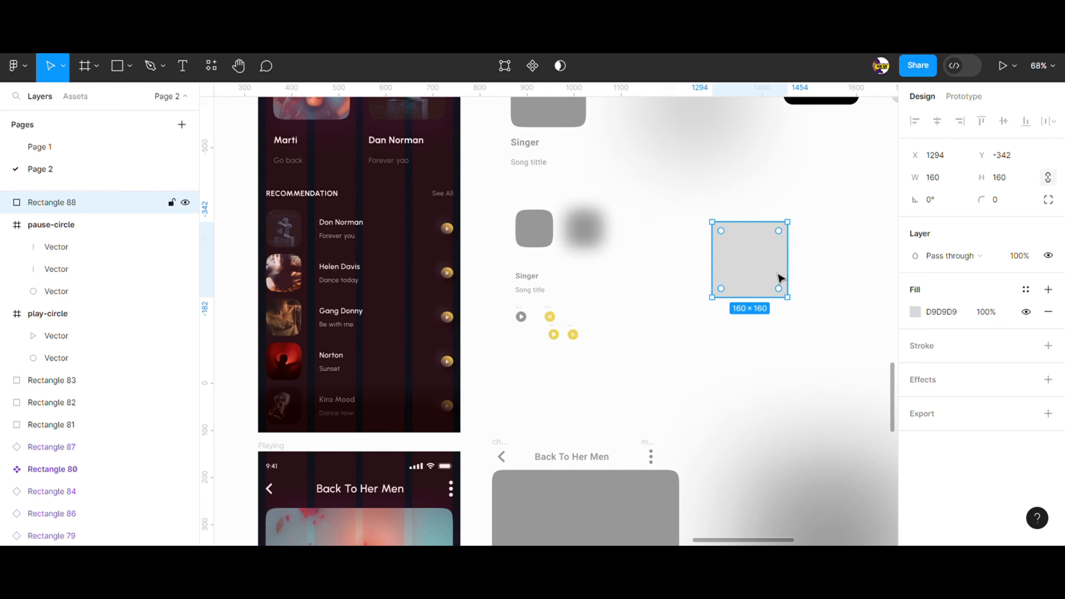
{"action": "left_click", "coordinate": [947, 184]}
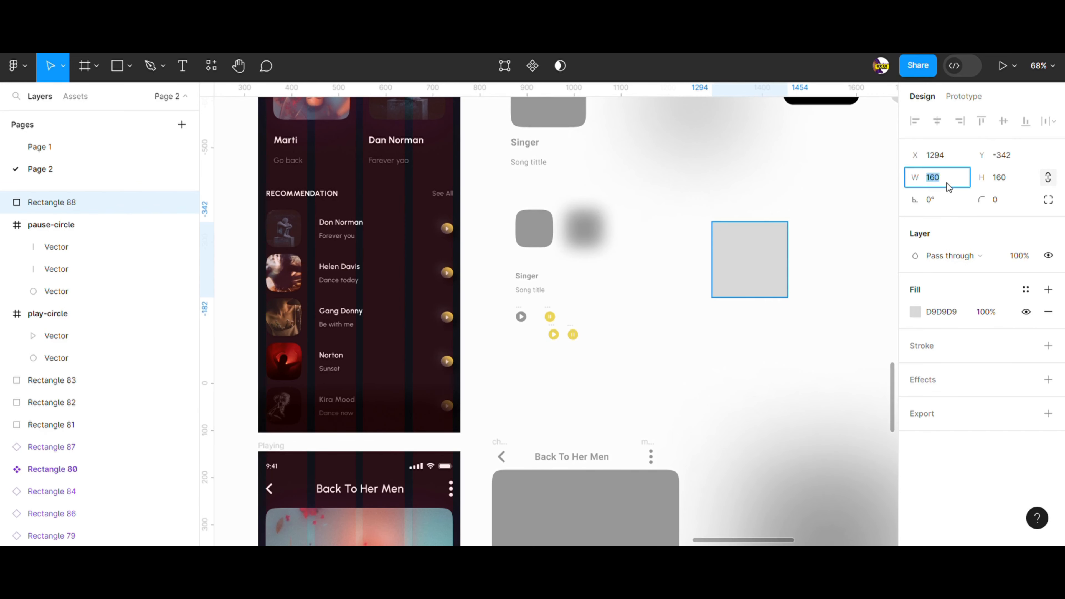
{"action": "type", "text": "80"}
{"action": "left_click", "coordinate": [789, 345]}
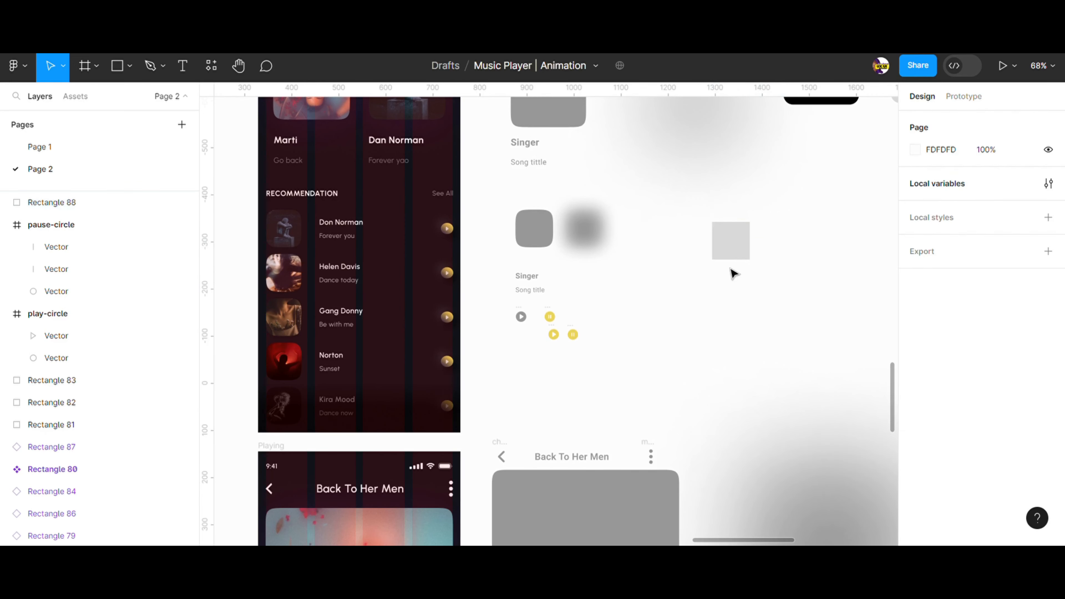
Step: Round the 80 × 80 square's corners to a radius of 20 and place a copy level with it on its right
{"action": "left_click", "coordinate": [731, 241]}
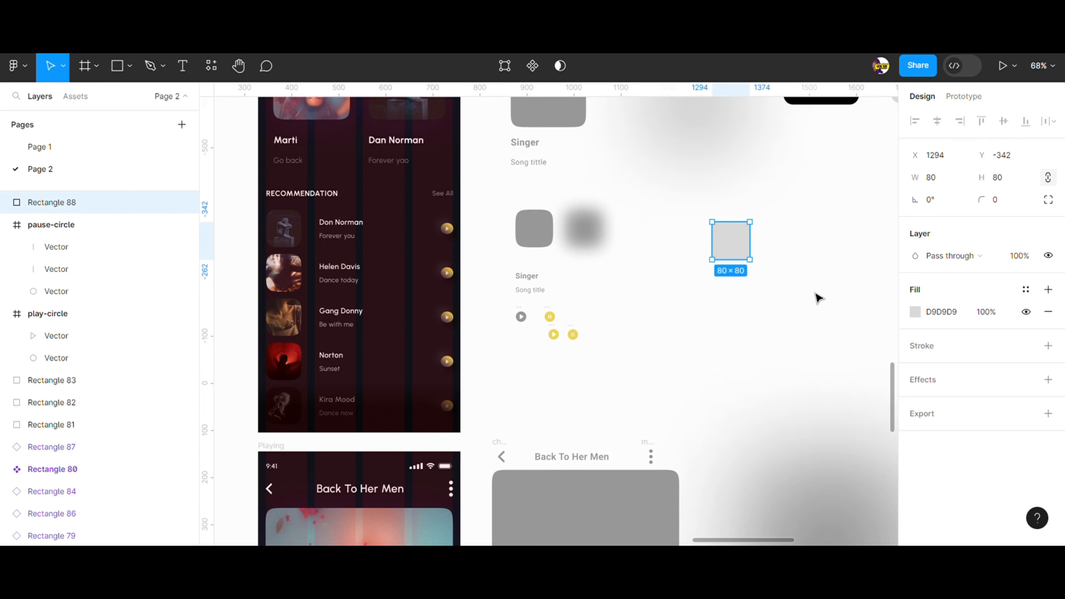
{"action": "left_click", "coordinate": [878, 338]}
{"action": "left_click", "coordinate": [738, 255]}
{"action": "right_click", "coordinate": [744, 248]}
{"action": "left_click", "coordinate": [754, 150]}
{"action": "right_click", "coordinate": [801, 250]}
{"action": "left_click", "coordinate": [818, 252]}
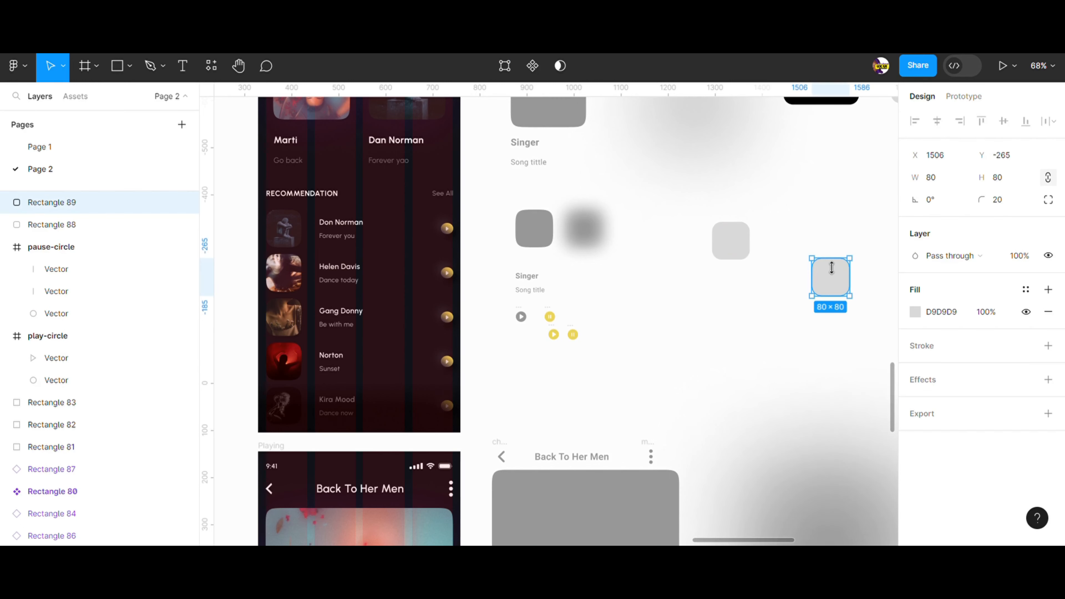
{"action": "left_click_drag", "start_coordinate": [832, 268], "coordinate": [793, 231]}
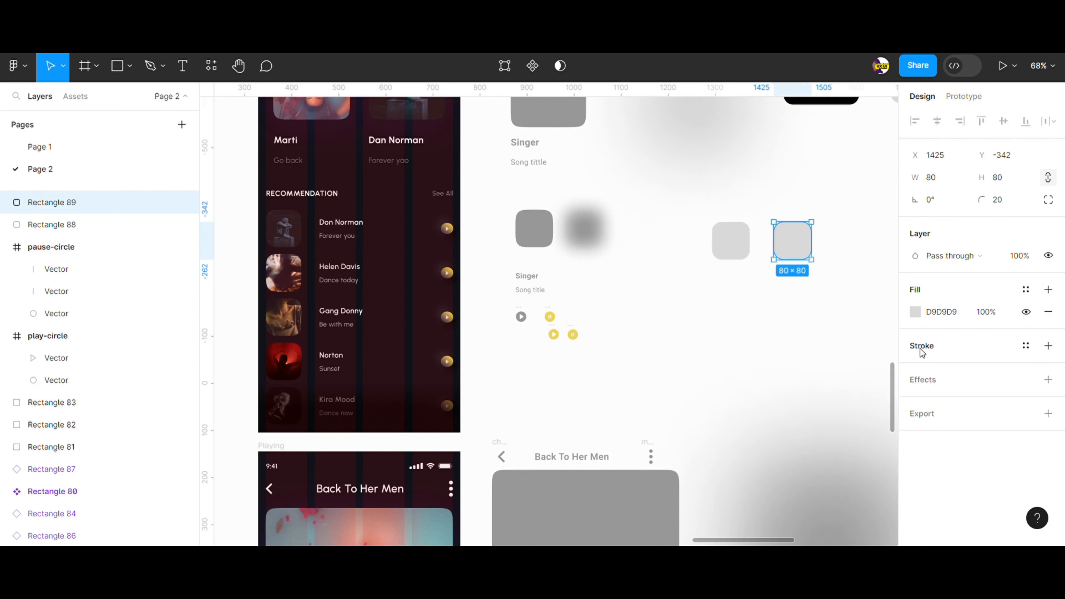
Step: Apply a layer blur effect to the copied square and set its blur to 100
{"action": "left_click", "coordinate": [1048, 380]}
{"action": "left_click", "coordinate": [935, 403]}
{"action": "left_click", "coordinate": [945, 417]}
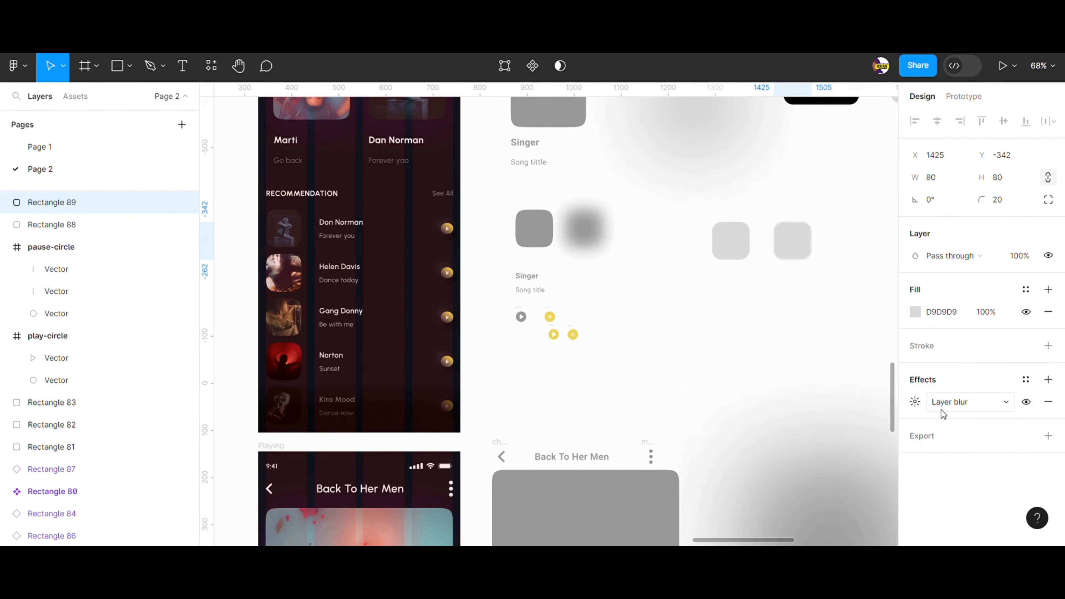
{"action": "left_click", "coordinate": [915, 403]}
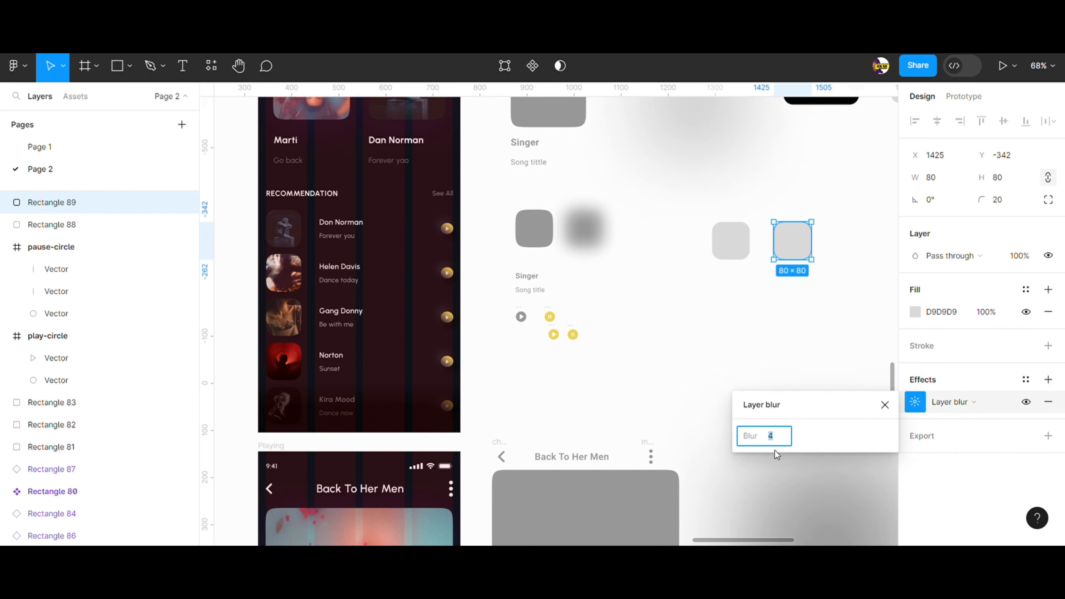
{"action": "type", "text": "0"}
{"action": "left_click", "coordinate": [786, 290]}
Step: Reduce the layer blur amount of the copied square
{"action": "left_click", "coordinate": [792, 245]}
{"action": "left_click", "coordinate": [916, 402]}
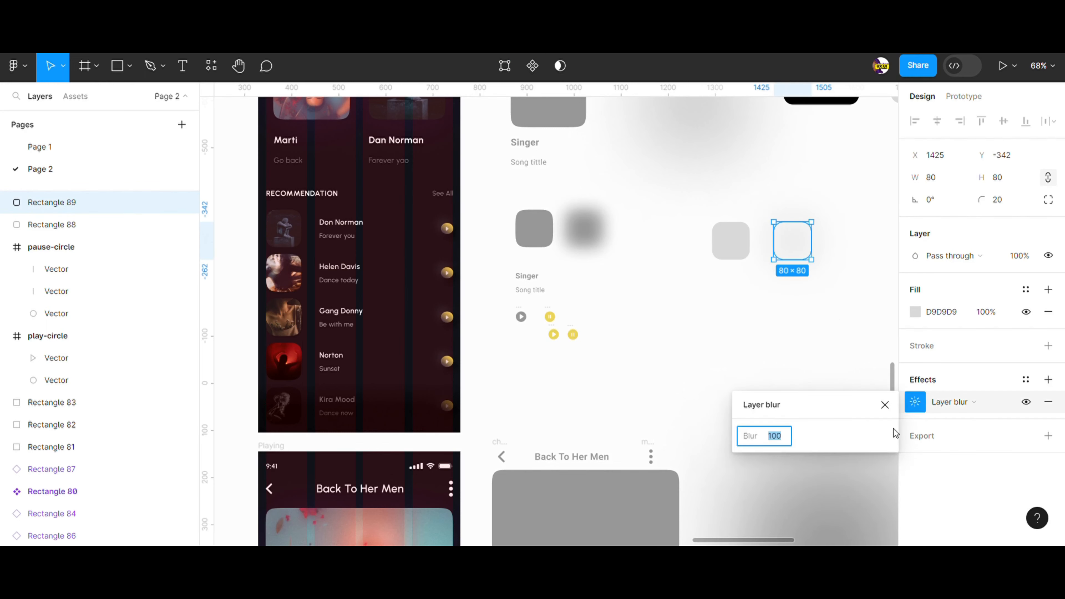
{"action": "type", "text": "6"}
{"action": "left_click", "coordinate": [807, 377]}
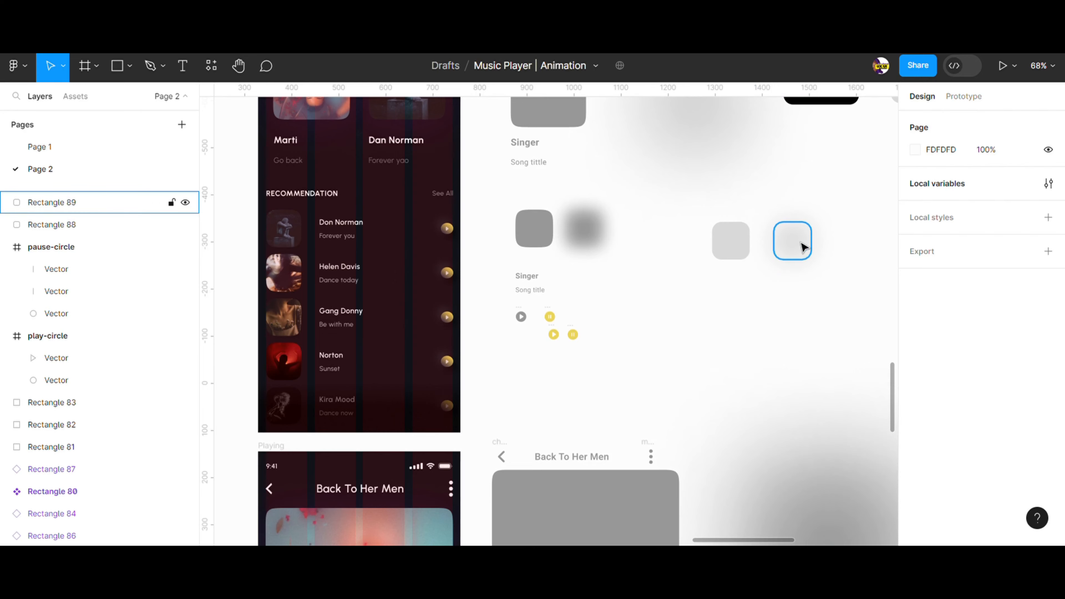
Step: Darken the blurred square's fill to the gray 9D9292
{"action": "left_click", "coordinate": [801, 248]}
{"action": "left_click", "coordinate": [913, 315]}
{"action": "left_click", "coordinate": [745, 251]}
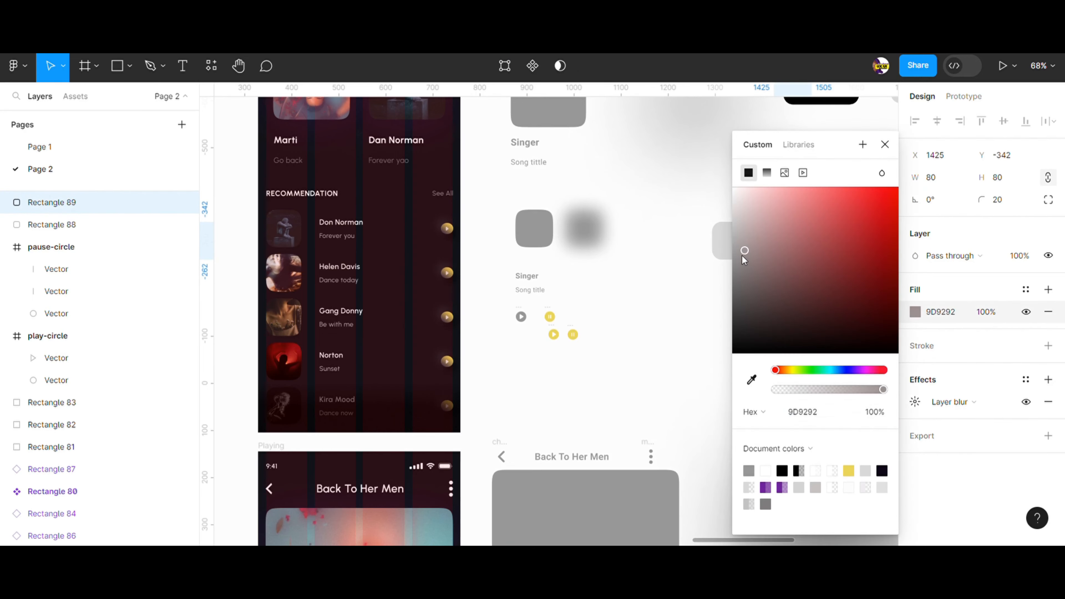
Step: Set the blurred square's fill to 888888 and its layer blur to 100
{"action": "left_click", "coordinate": [730, 309]}
{"action": "left_click", "coordinate": [800, 245]}
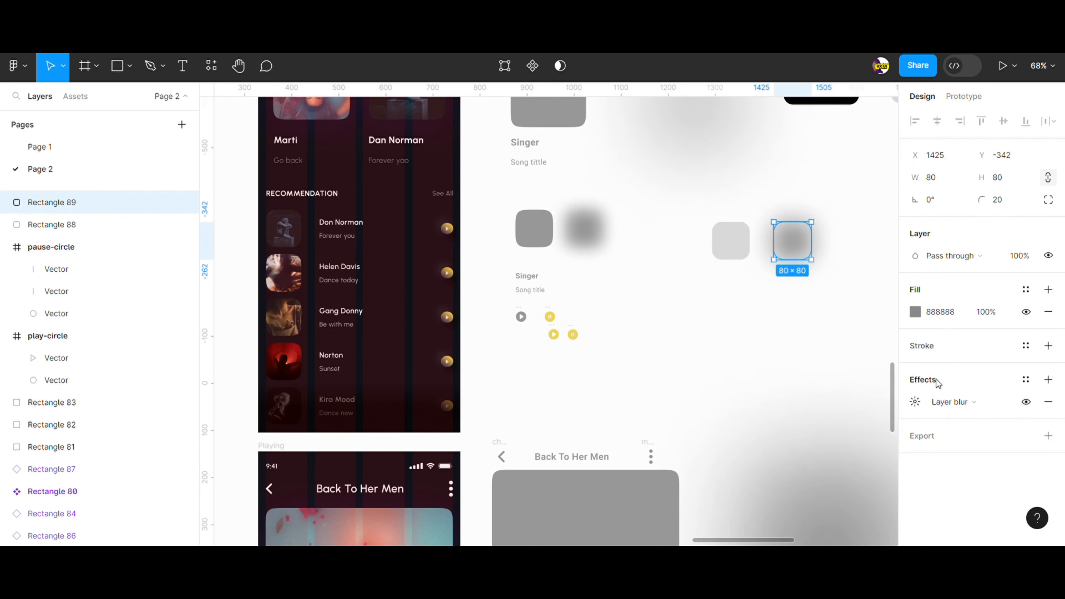
{"action": "left_click", "coordinate": [916, 402]}
{"action": "type", "text": "100"}
{"action": "left_click", "coordinate": [815, 360]}
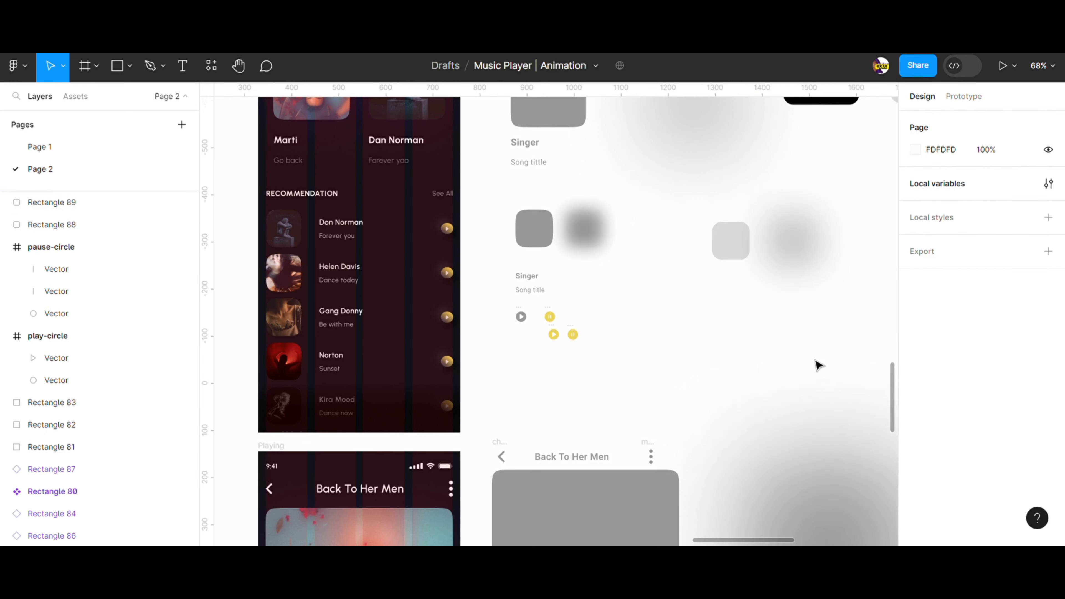
Step: Try the blurred square over the light gray square and open its layer blur amount to check it
{"action": "left_click", "coordinate": [807, 244]}
{"action": "left_click_drag", "start_coordinate": [808, 244], "coordinate": [755, 245]}
{"action": "left_click", "coordinate": [916, 402]}
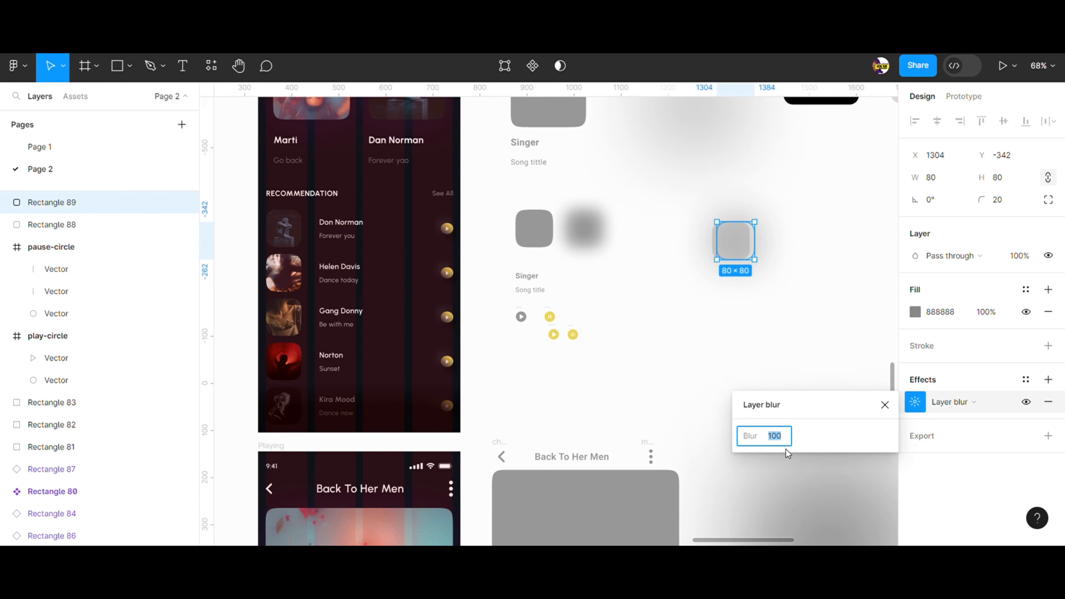
{"action": "left_click", "coordinate": [840, 343]}
{"action": "scroll", "coordinate": [760, 310], "scroll_direction": "up", "scroll_amount": 3}
{"action": "scroll", "coordinate": [757, 302], "scroll_direction": "down", "scroll_amount": 2}
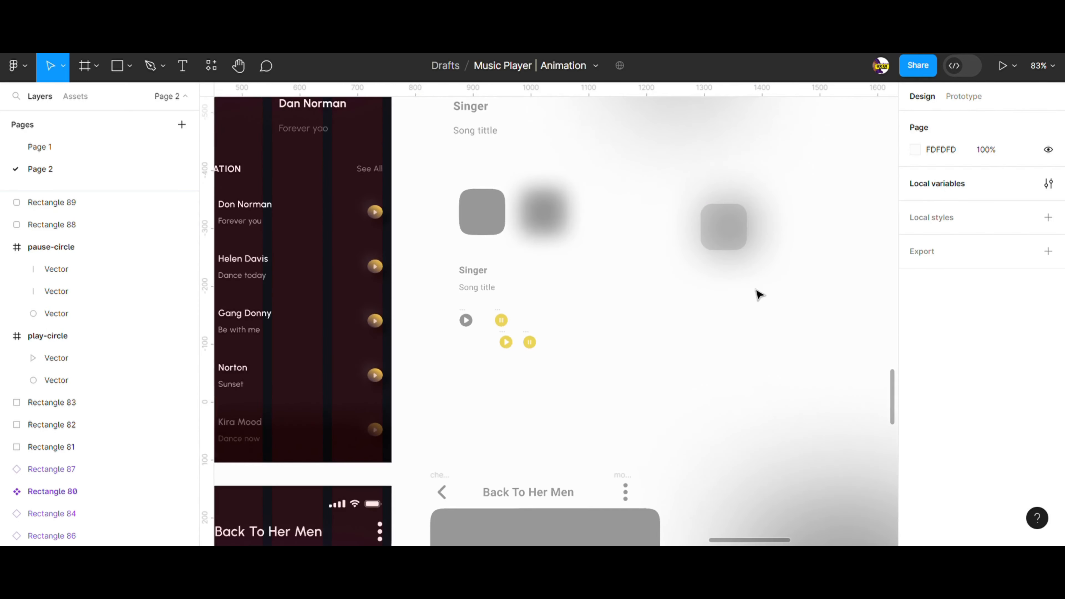
Step: Place the blurred square just to the right of the light gray square and rename its layer Shadow
{"action": "left_click", "coordinate": [732, 234]}
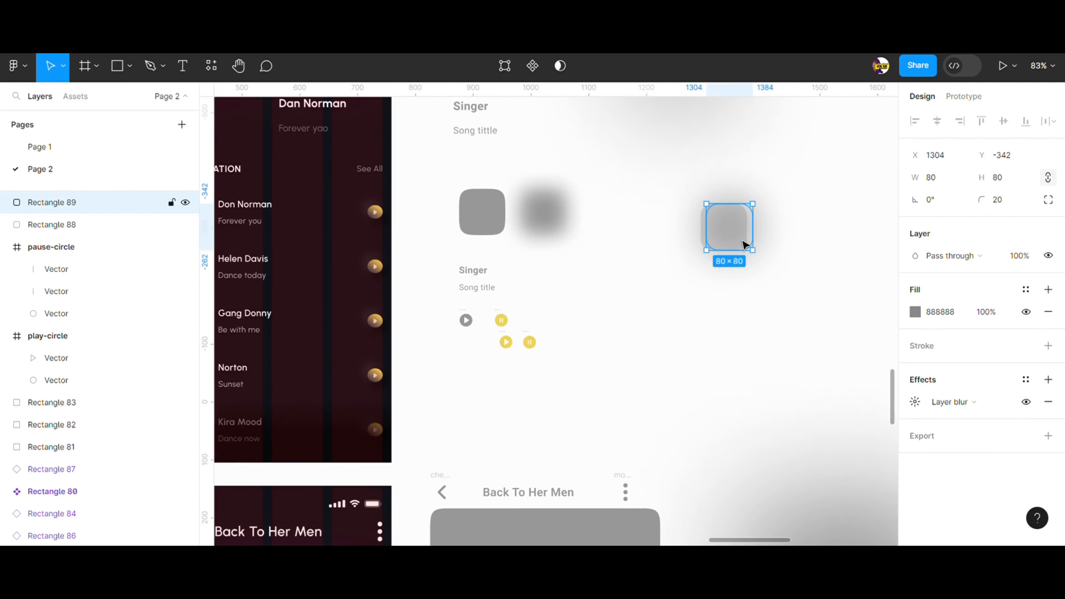
{"action": "left_click_drag", "start_coordinate": [744, 244], "coordinate": [789, 244]}
{"action": "double_click", "coordinate": [125, 207]}
{"action": "type", "text": "S"}
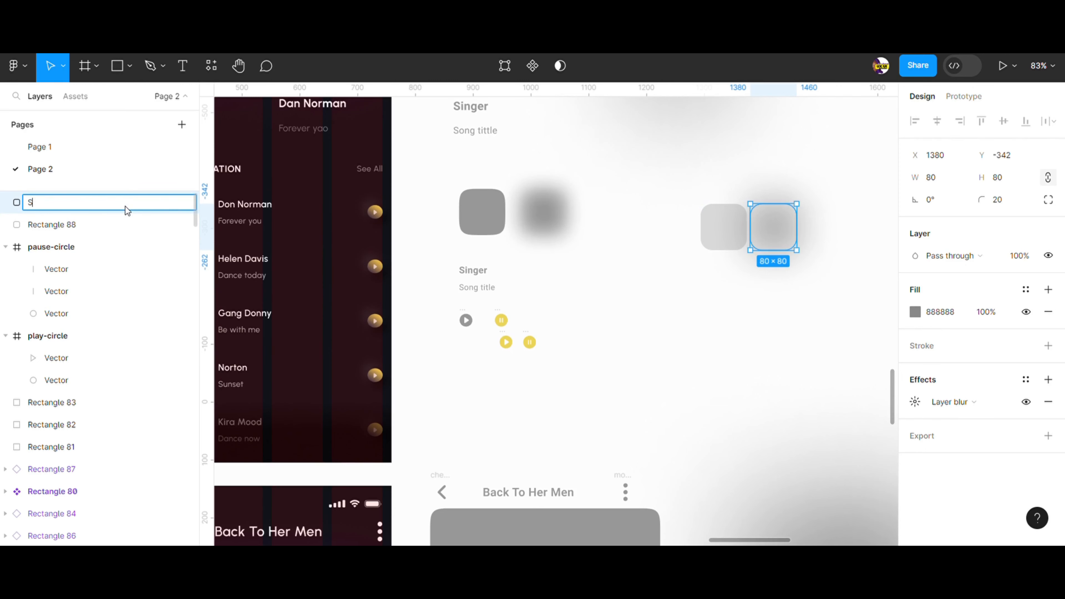
{"action": "type", "text": "hadow"}
Step: Rename the light gray rounded square's layer Picture
{"action": "left_click", "coordinate": [86, 225]}
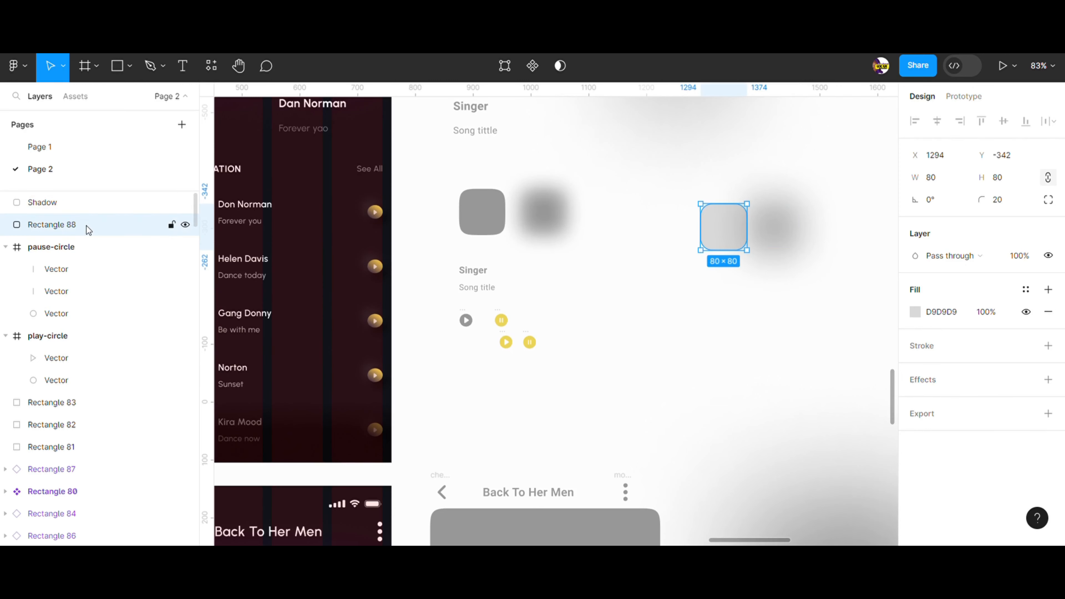
{"action": "double_click", "coordinate": [86, 226]}
{"action": "type", "text": "Picture"}
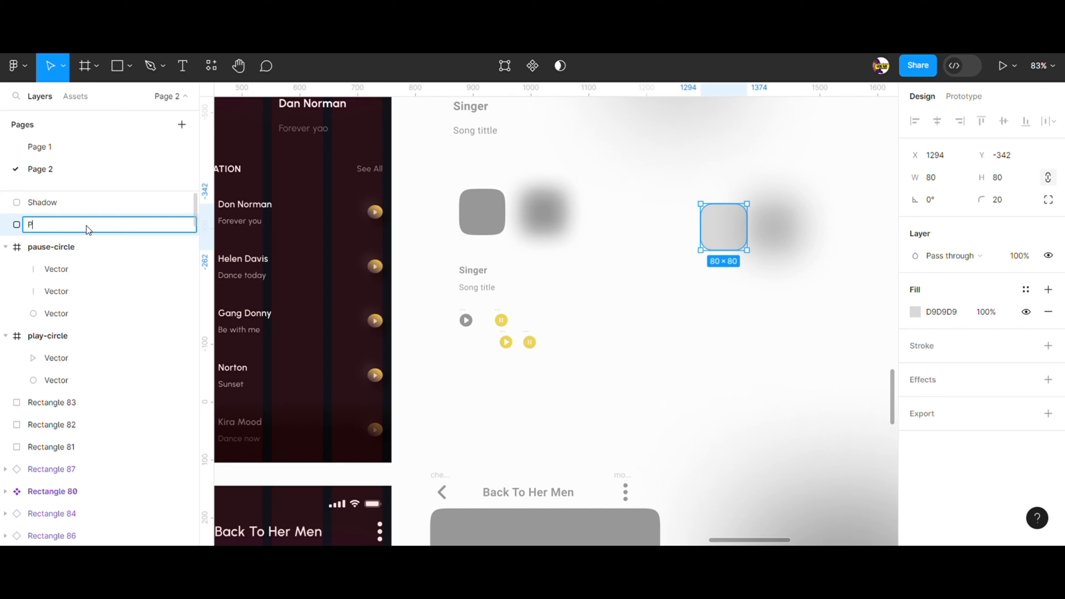
{"action": "left_click", "coordinate": [418, 341]}
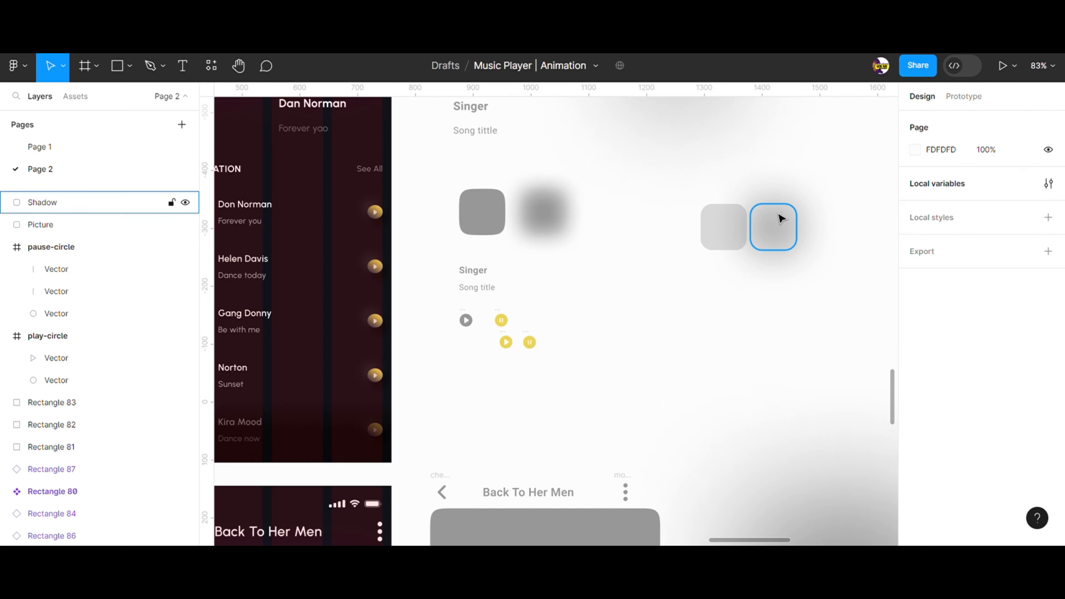
Step: Move Shadow onto the Picture square, offset about 15 to the right, and bring the Picture layer above Shadow
{"action": "left_click", "coordinate": [778, 228]}
{"action": "left_click_drag", "start_coordinate": [778, 229], "coordinate": [725, 252]}
{"action": "scroll", "coordinate": [751, 250], "scroll_direction": "up", "scroll_amount": 5}
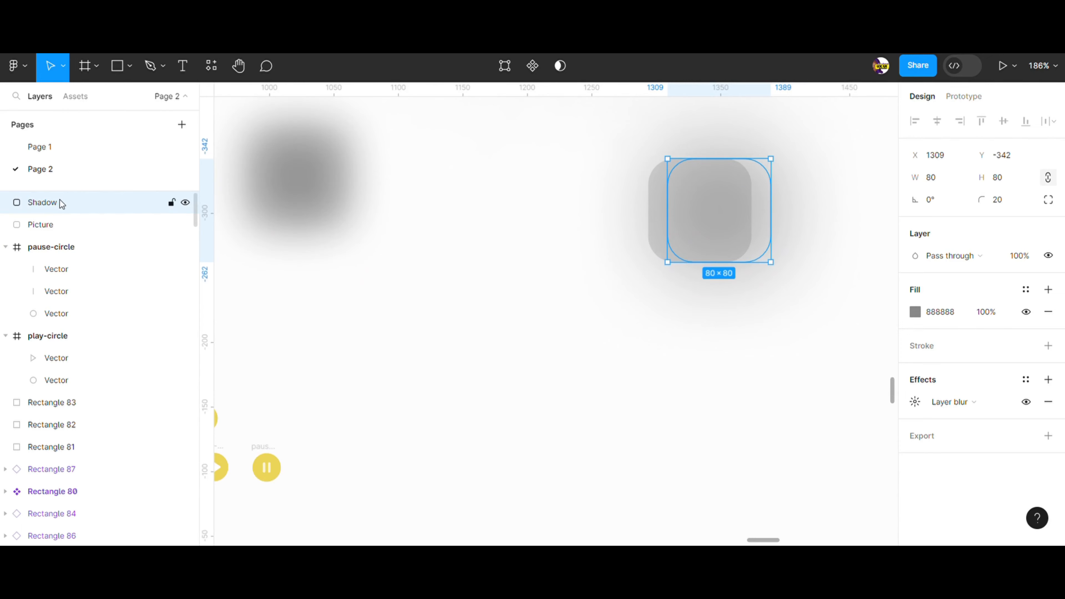
{"action": "left_click_drag", "start_coordinate": [53, 232], "coordinate": [53, 232]}
{"action": "left_click", "coordinate": [49, 226]}
{"action": "left_click_drag", "start_coordinate": [44, 200], "coordinate": [47, 203]}
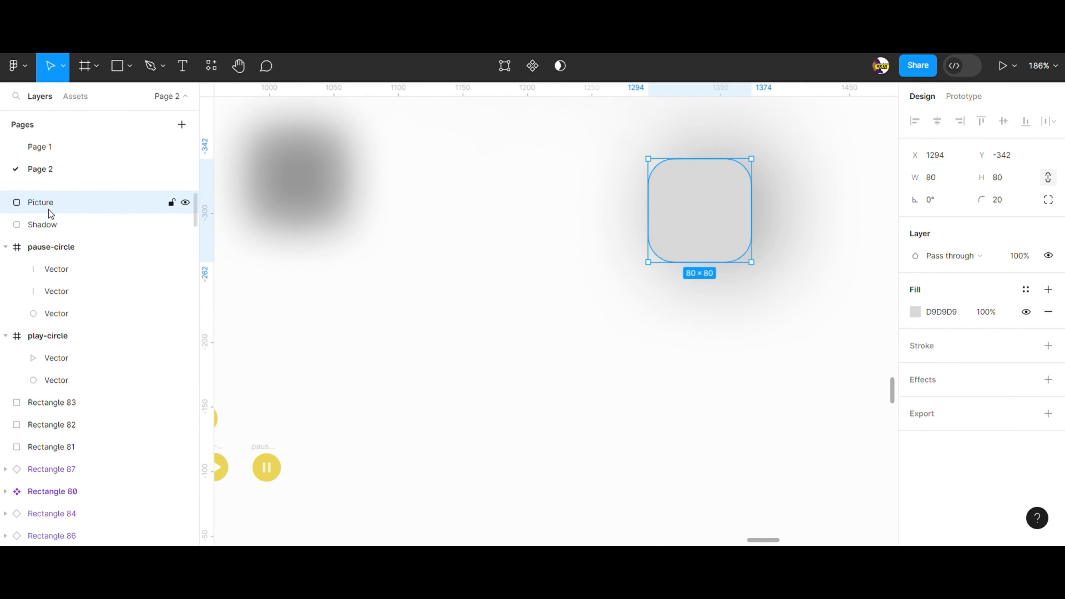
{"action": "left_click", "coordinate": [761, 333]}
{"action": "scroll", "coordinate": [772, 324], "scroll_direction": "down", "scroll_amount": 3}
{"action": "scroll", "coordinate": [774, 313], "scroll_direction": "up", "scroll_amount": 5}
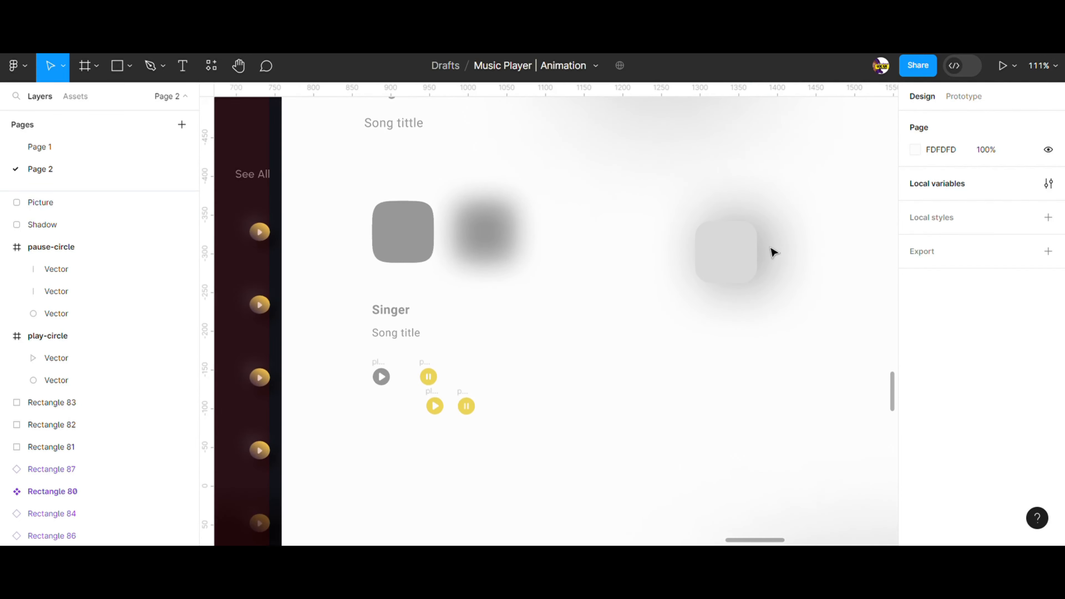
{"action": "scroll", "coordinate": [799, 350], "scroll_direction": "down", "scroll_amount": 8}
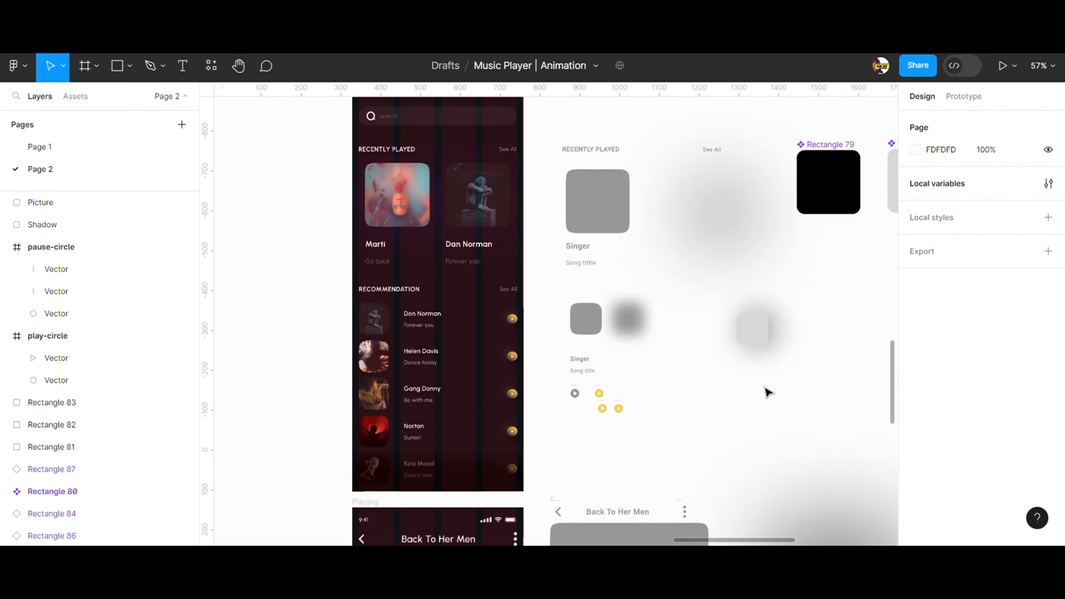
Step: Group the Picture and Shadow squares and turn the group into a component
{"action": "left_click", "coordinate": [688, 294]}
{"action": "left_click", "coordinate": [706, 292]}
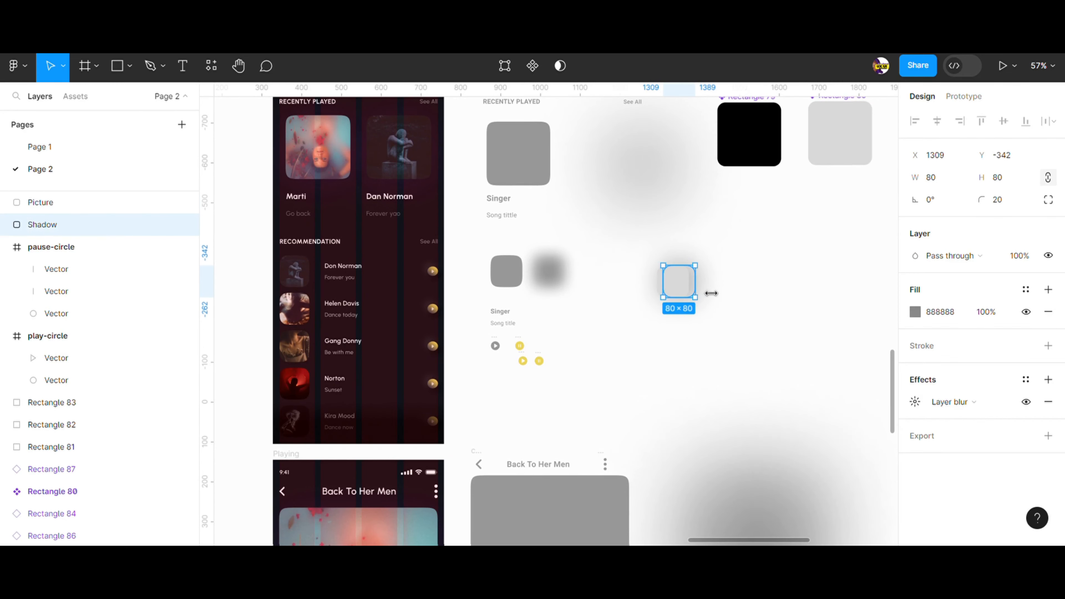
{"action": "left_click", "coordinate": [683, 287], "text": "shift"}
{"action": "right_click", "coordinate": [680, 289]}
{"action": "left_click", "coordinate": [697, 274]}
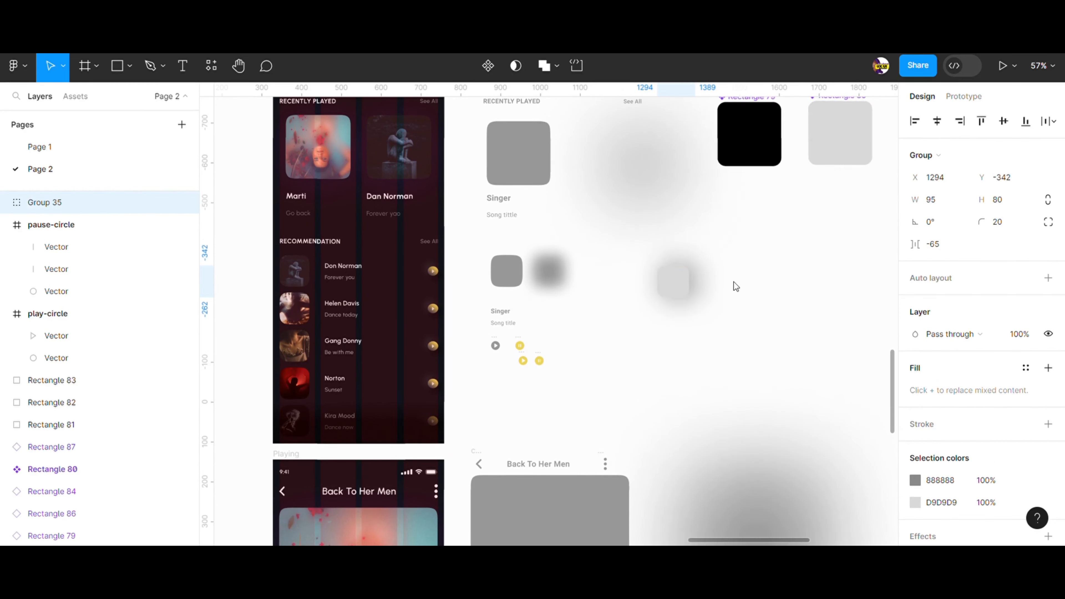
{"action": "left_click", "coordinate": [488, 65]}
{"action": "scroll", "coordinate": [776, 302], "scroll_direction": "down", "scroll_amount": 2}
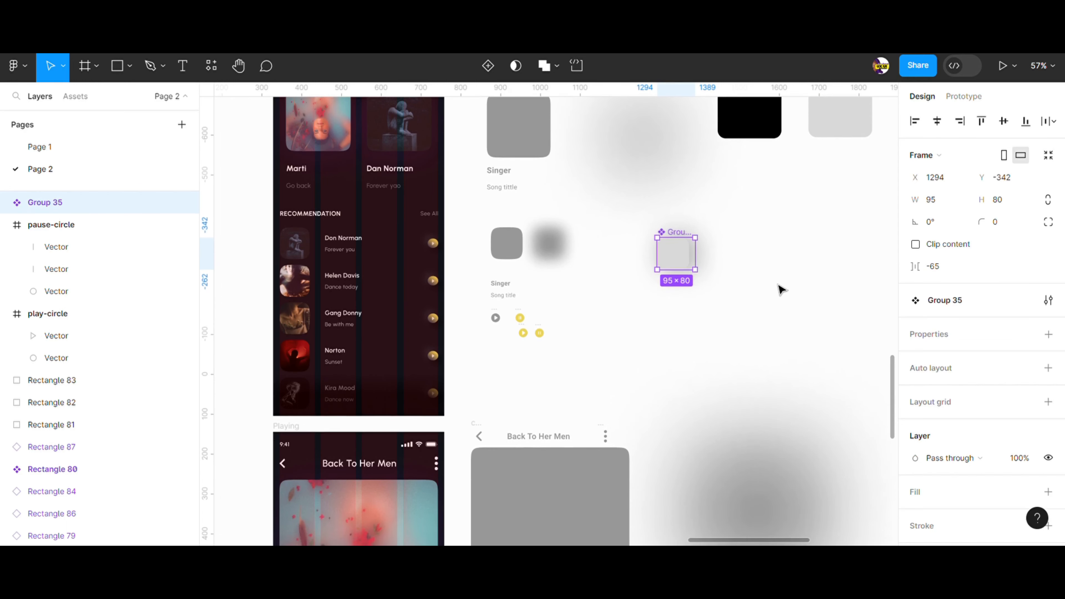
{"action": "scroll", "coordinate": [667, 290], "scroll_direction": "down", "scroll_amount": 1}
Step: Copy the smaller Singer and Song title texts and paste them below the new cover component
{"action": "left_click", "coordinate": [515, 280]}
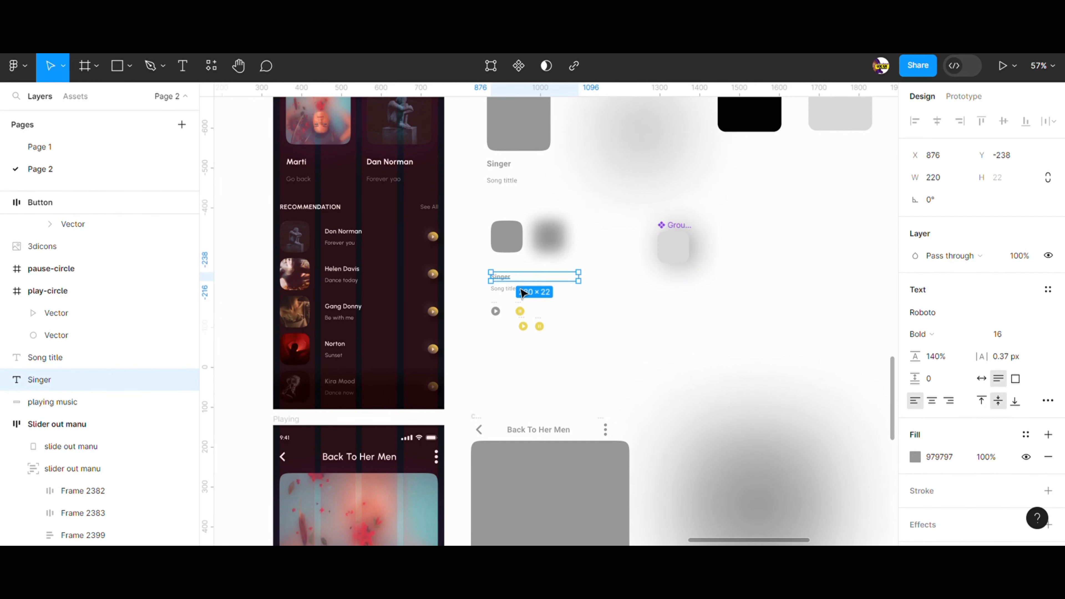
{"action": "left_click", "coordinate": [521, 292], "text": "shift"}
{"action": "right_click", "coordinate": [522, 292]}
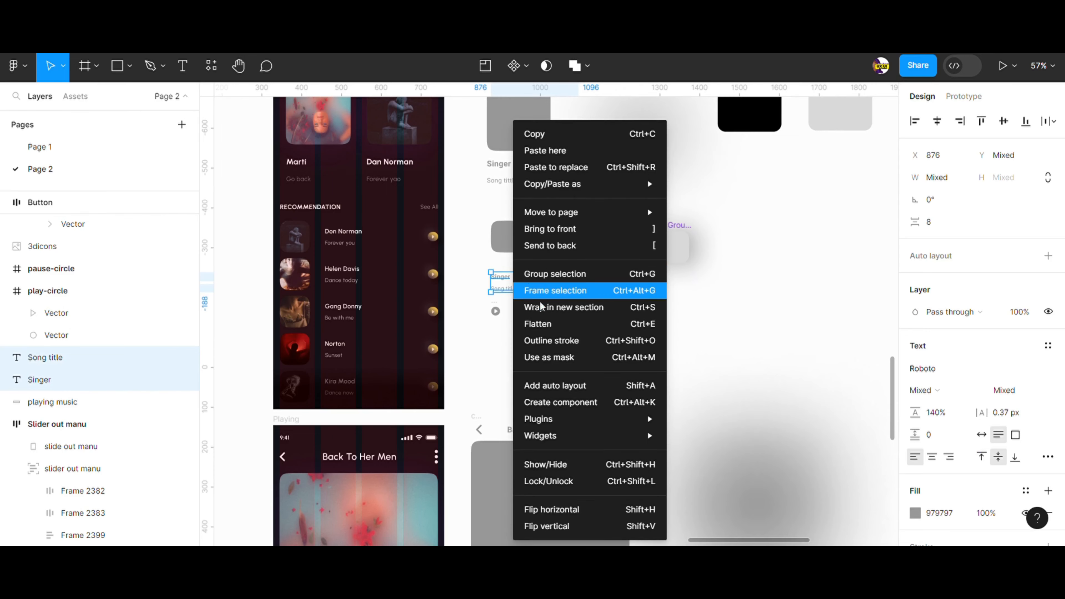
{"action": "key", "text": "Escape"}
{"action": "right_click", "coordinate": [673, 294]}
{"action": "left_click", "coordinate": [707, 305]}
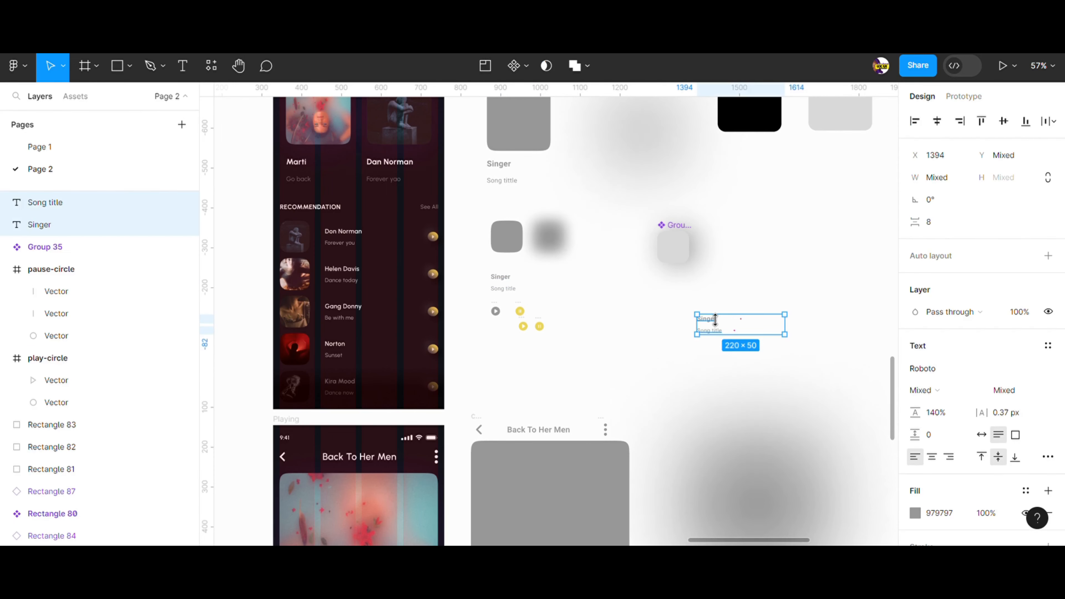
Step: Wrap the pasted Singer and Song title texts in an auto layout frame and place it to the right of the cover component
{"action": "scroll", "coordinate": [734, 342], "scroll_direction": "up", "scroll_amount": 5}
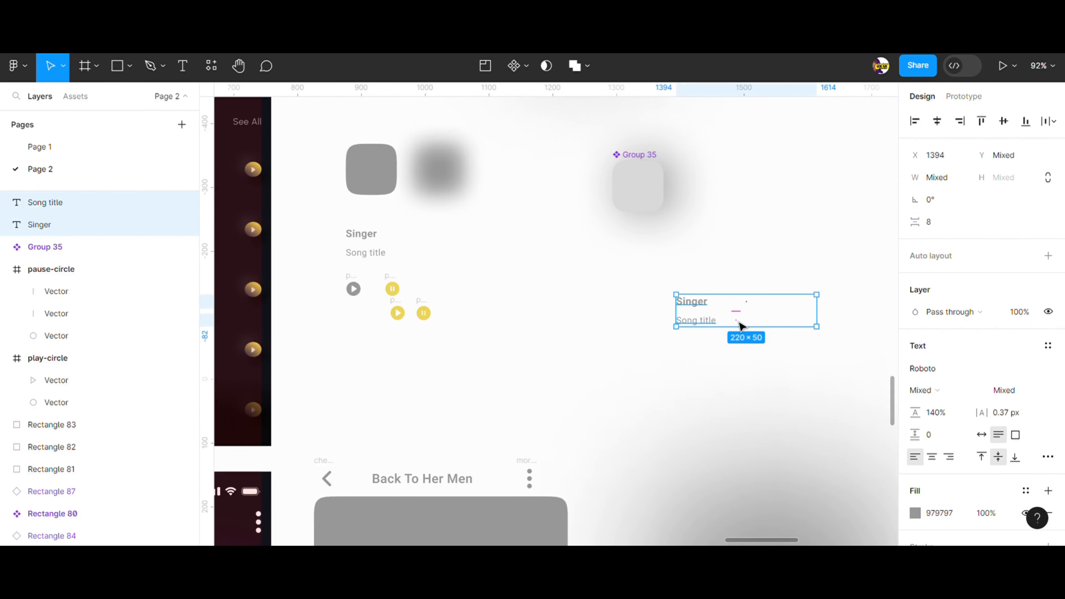
{"action": "left_click", "coordinate": [934, 220]}
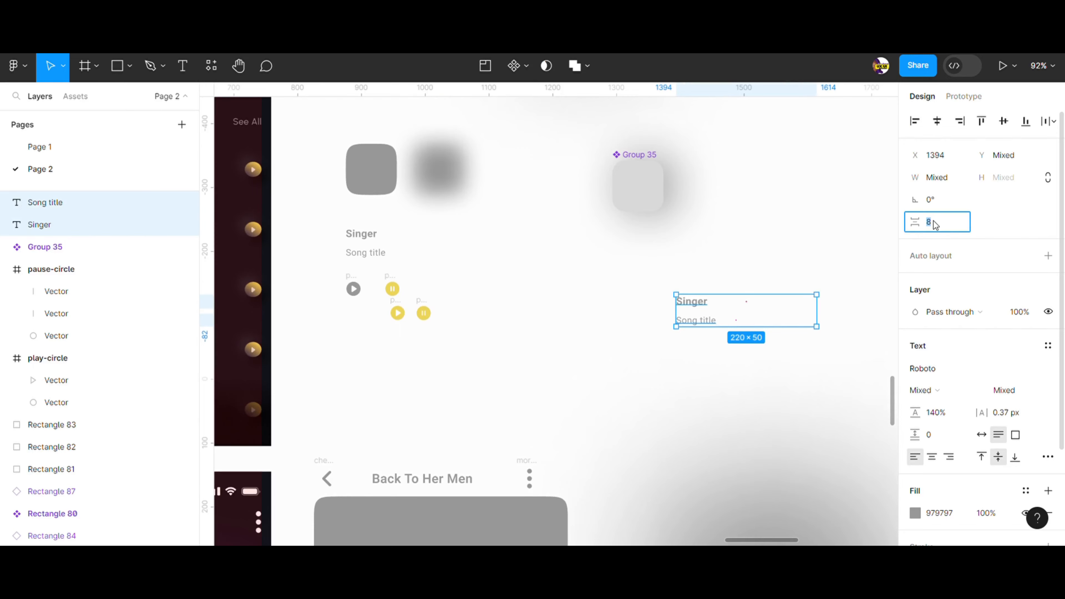
{"action": "right_click", "coordinate": [793, 321]}
{"action": "left_click", "coordinate": [817, 384]}
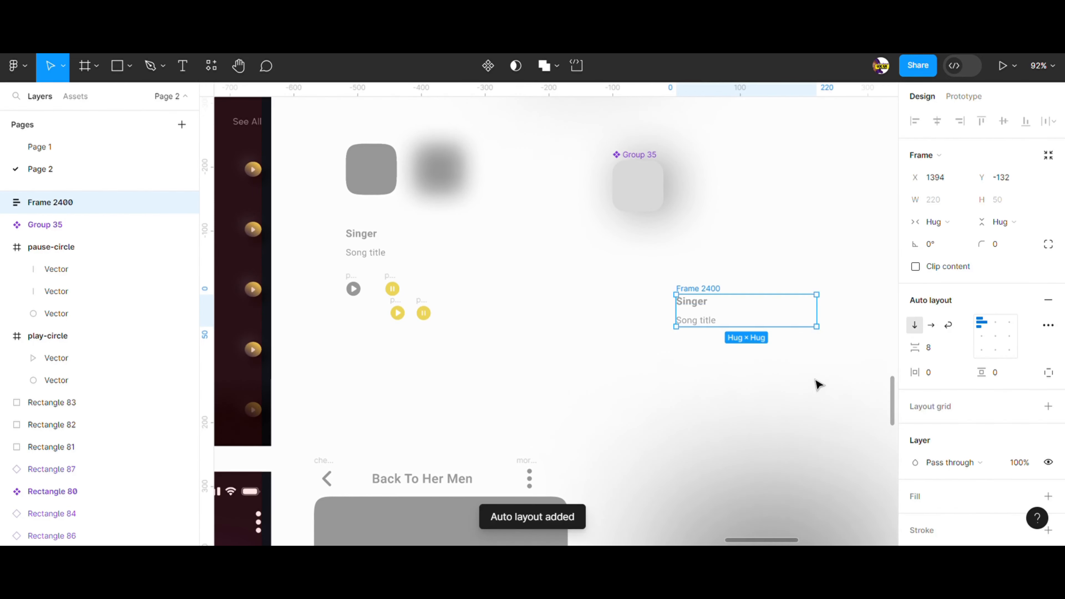
{"action": "left_click_drag", "start_coordinate": [719, 322], "coordinate": [766, 195]}
{"action": "scroll", "coordinate": [743, 262], "scroll_direction": "down", "scroll_amount": 1}
{"action": "scroll", "coordinate": [740, 257], "scroll_direction": "down", "scroll_amount": 3}
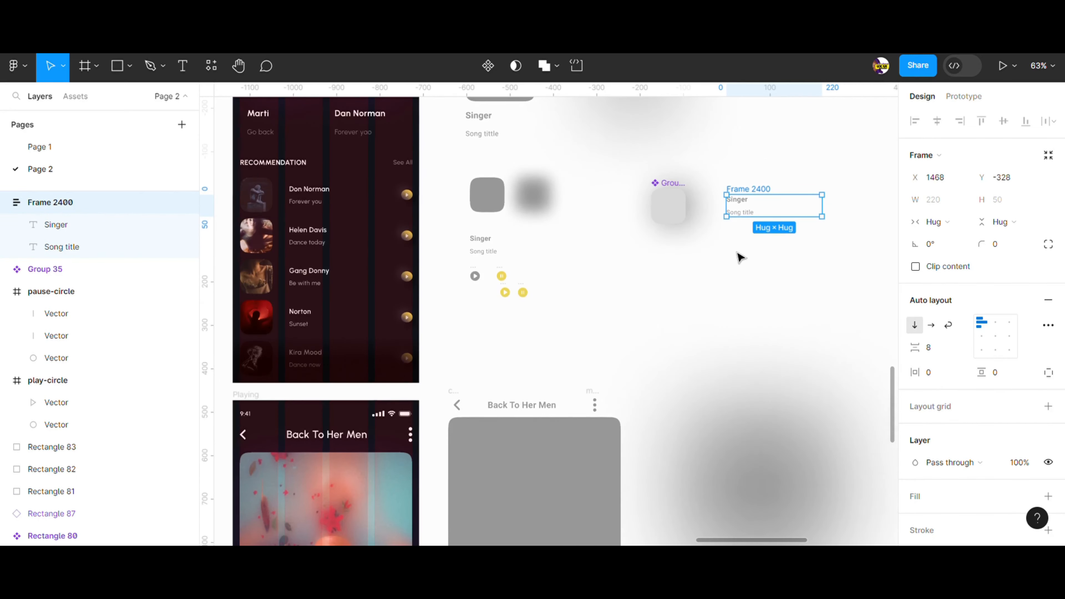
{"action": "left_click", "coordinate": [724, 301]}
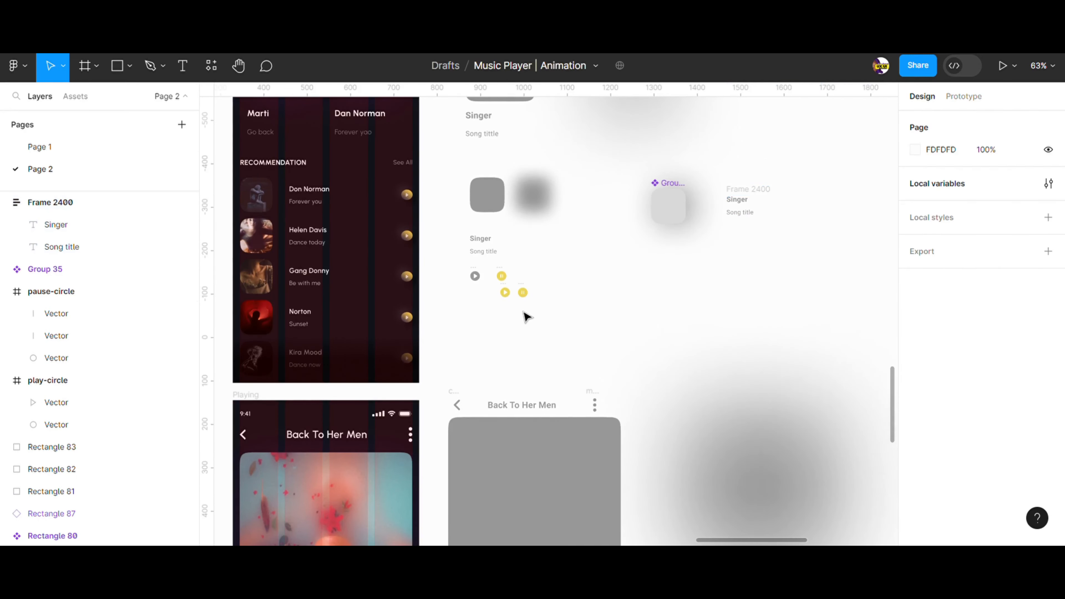
Step: Duplicate the gray play-circle icon and place the copy at the right end of the Singer and Song title frame
{"action": "left_click", "coordinate": [478, 276]}
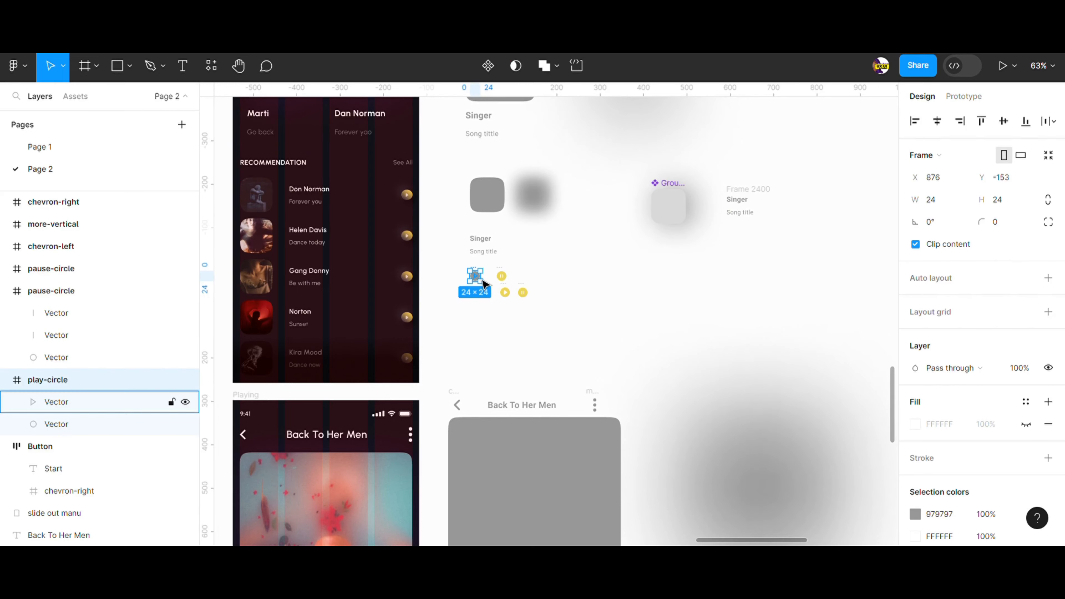
{"action": "left_click", "coordinate": [745, 277]}
{"action": "key", "text": "ctrl+v"}
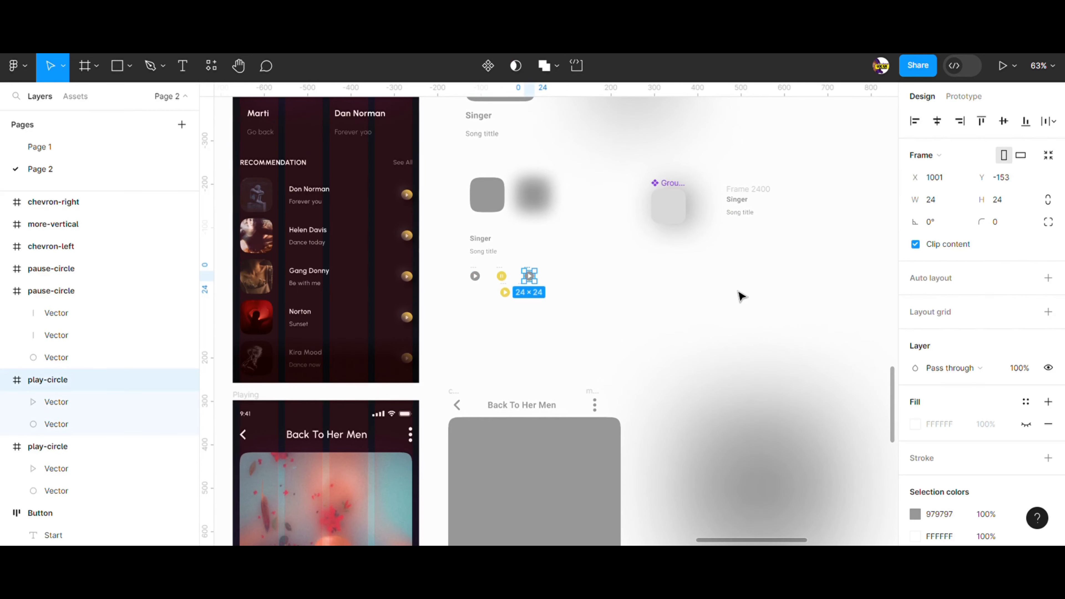
{"action": "scroll", "coordinate": [574, 285], "scroll_direction": "up", "scroll_amount": 4}
{"action": "left_click_drag", "start_coordinate": [505, 271], "coordinate": [682, 164]}
{"action": "scroll", "coordinate": [671, 226], "scroll_direction": "up", "scroll_amount": 4}
{"action": "scroll", "coordinate": [670, 227], "scroll_direction": "down", "scroll_amount": 1}
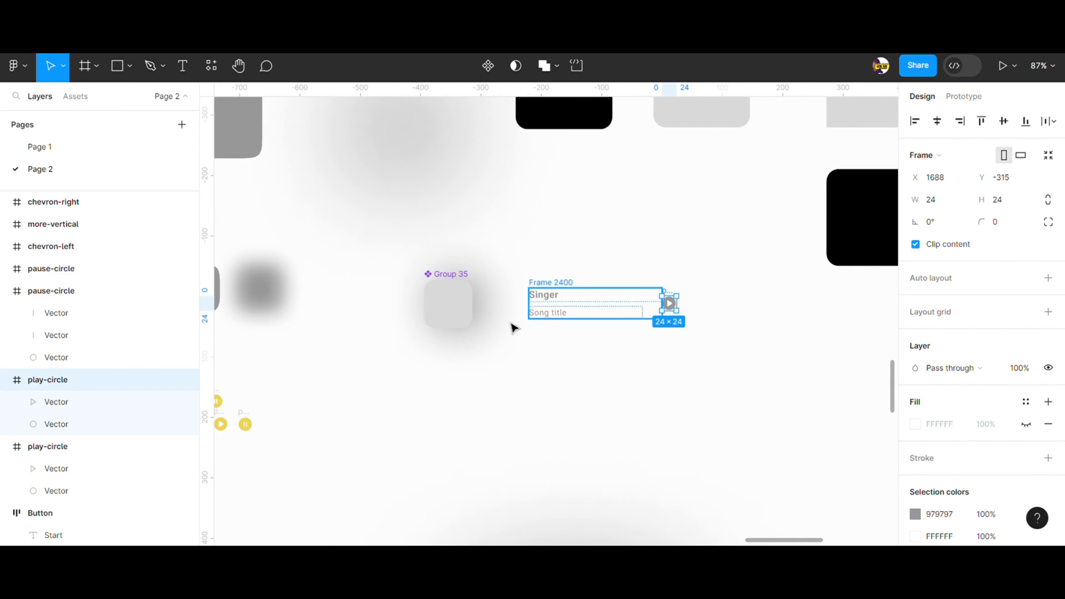
Step: Duplicate the Group 35 cover component as an instance and place it below the original
{"action": "left_click", "coordinate": [462, 310]}
{"action": "key", "text": "ctrl+d"}
{"action": "left_click_drag", "start_coordinate": [466, 305], "coordinate": [488, 393]}
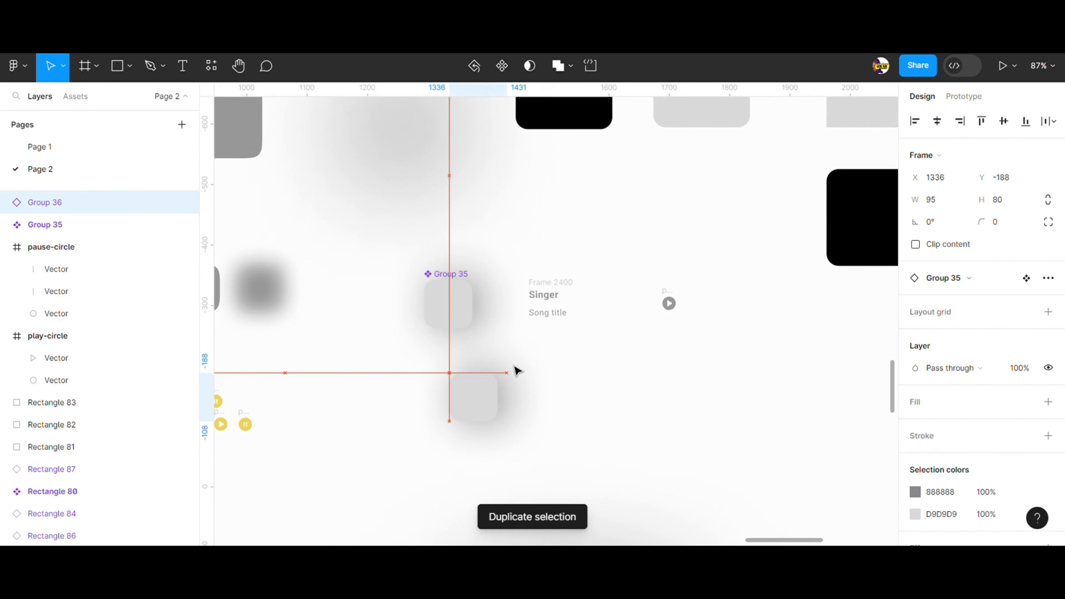
Step: Turn the Singer and Song title frame and the copied play-circle icon into separate components
{"action": "left_click", "coordinate": [562, 282]}
{"action": "scroll", "coordinate": [561, 282], "scroll_direction": "up", "scroll_amount": 3}
{"action": "left_click", "coordinate": [489, 65]}
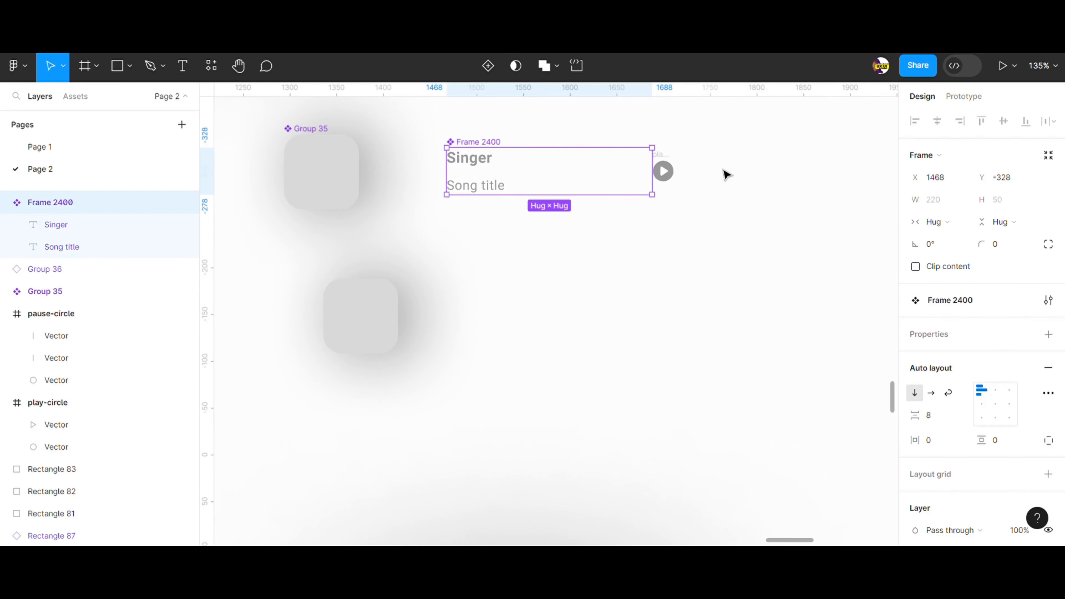
{"action": "left_click", "coordinate": [726, 174]}
{"action": "left_click", "coordinate": [664, 170]}
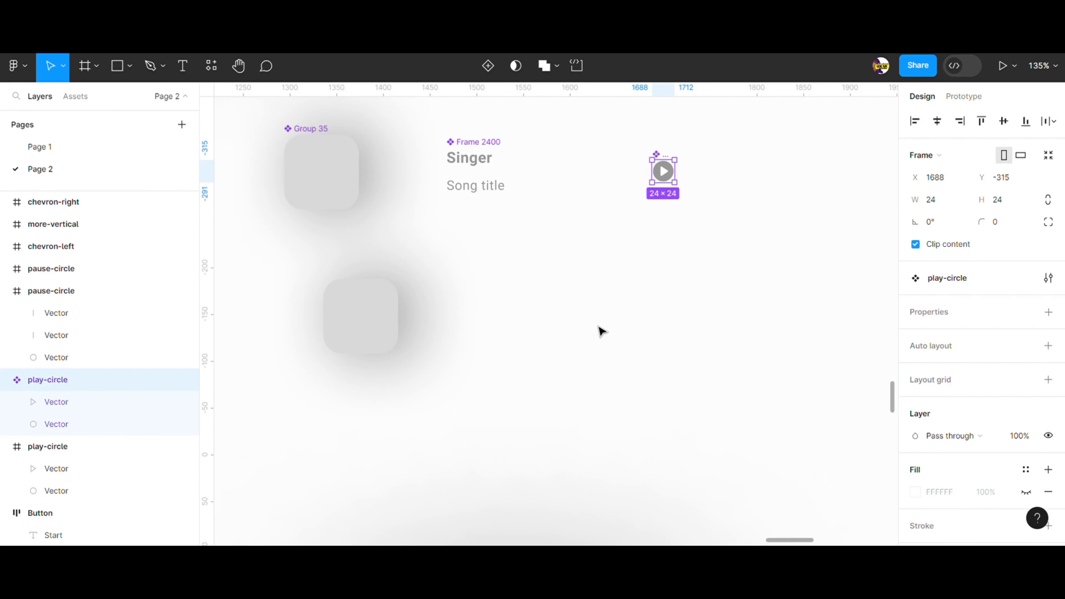
{"action": "left_click", "coordinate": [602, 332]}
Step: Duplicate the text and play-circle components and place their instances in a row to the right of the cover instance
{"action": "left_click", "coordinate": [499, 152]}
{"action": "key", "text": "ctrl+d"}
{"action": "left_click_drag", "start_coordinate": [554, 197], "coordinate": [557, 365]}
{"action": "left_click", "coordinate": [665, 164]}
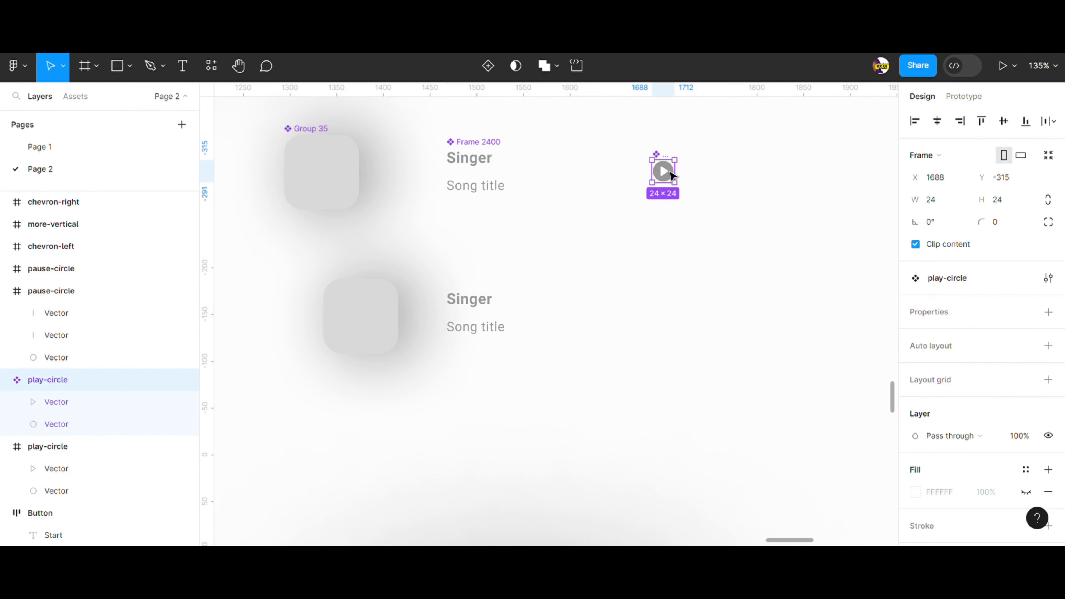
{"action": "key", "text": "ctrl+d"}
{"action": "left_click_drag", "start_coordinate": [668, 174], "coordinate": [642, 313]}
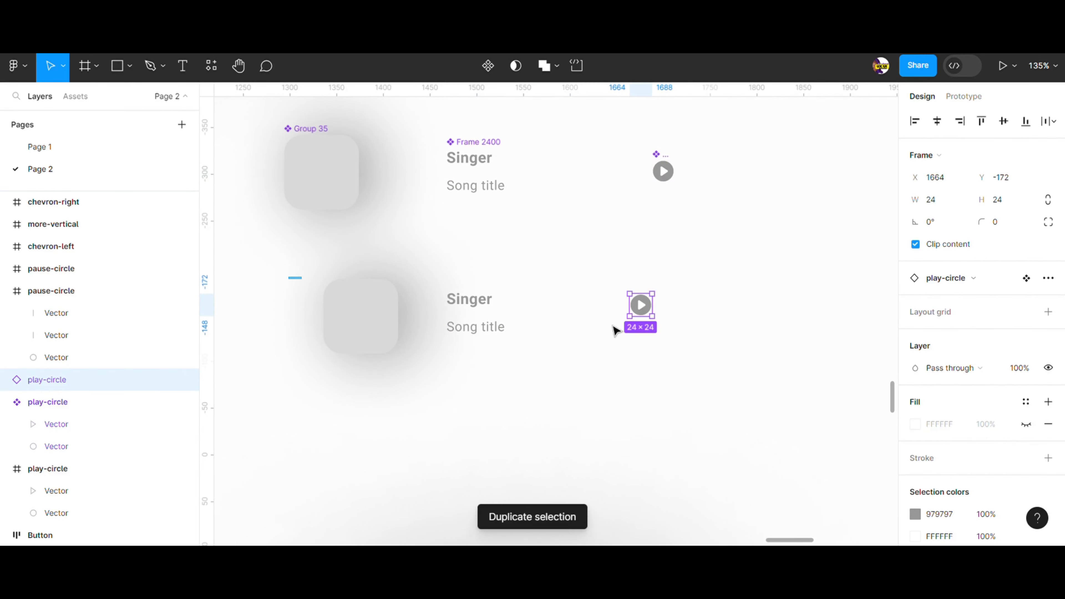
Step: Align the cover, text and play-circle instances by their vertical centers and wrap them in a horizontal auto layout frame
{"action": "left_click_drag", "start_coordinate": [288, 276], "coordinate": [707, 335]}
{"action": "left_click", "coordinate": [1004, 121]}
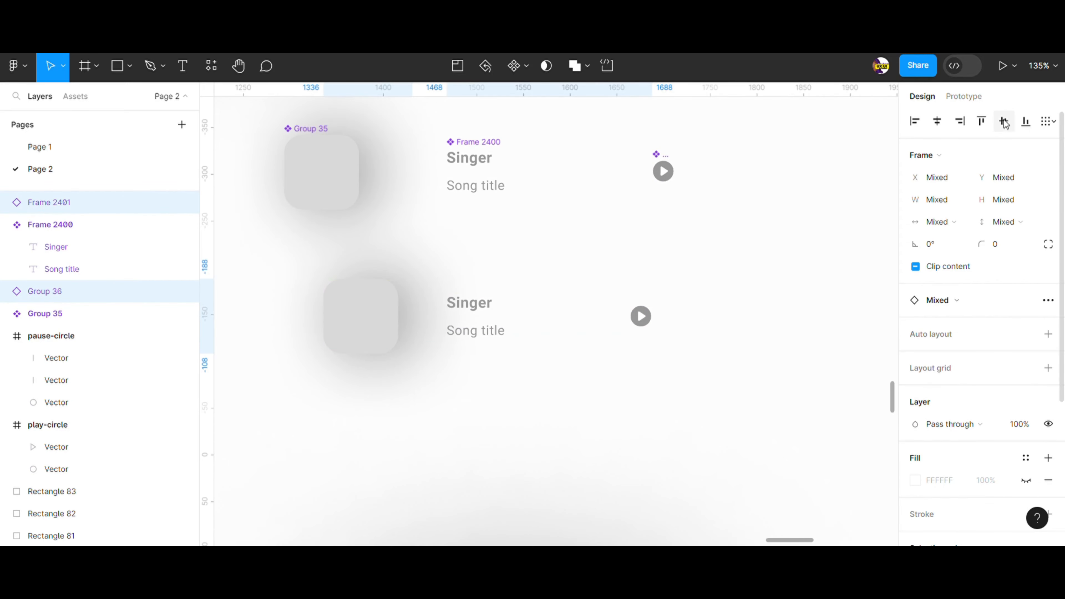
{"action": "left_click", "coordinate": [641, 316], "text": "shift"}
{"action": "right_click", "coordinate": [584, 319]}
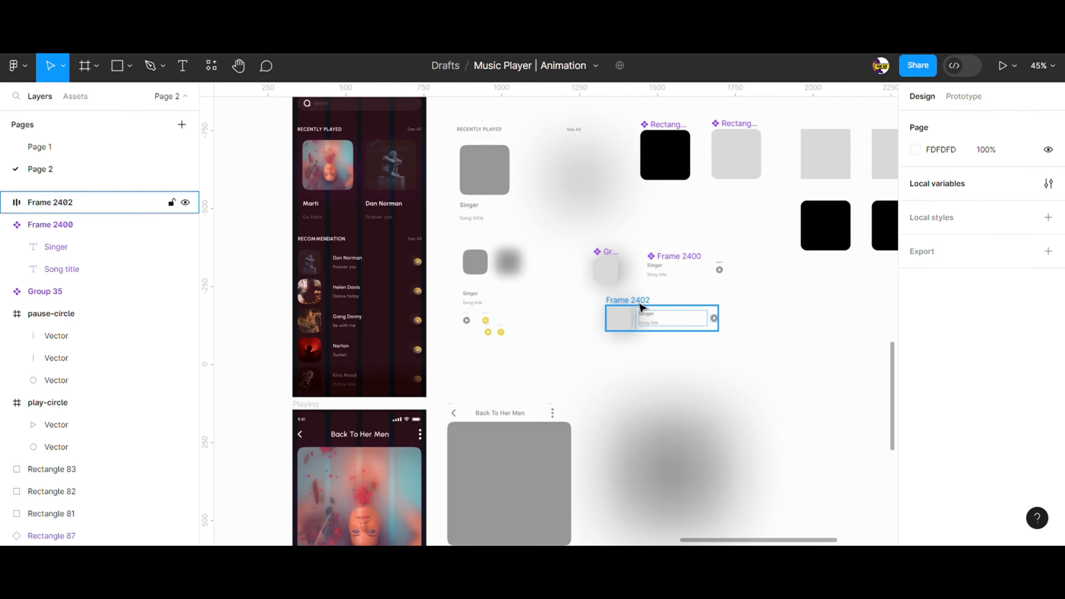
{"action": "left_click", "coordinate": [642, 307]}
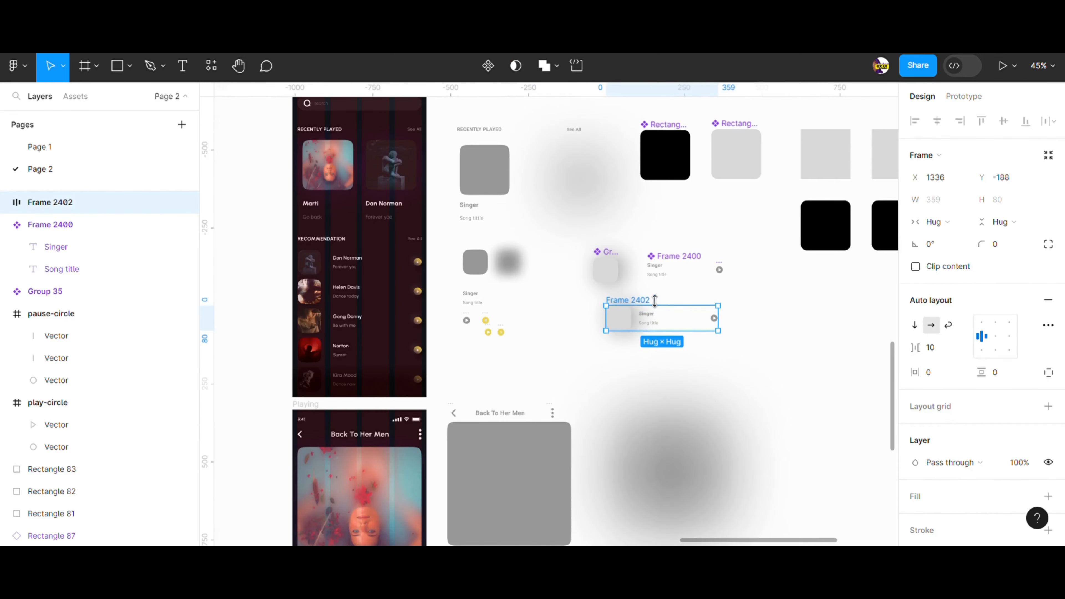
Step: Turn the recommendation row frame into a component and place a duplicate instance of it in the empty area below the black squares
{"action": "left_click", "coordinate": [487, 65]}
{"action": "key", "text": "ctrl+d"}
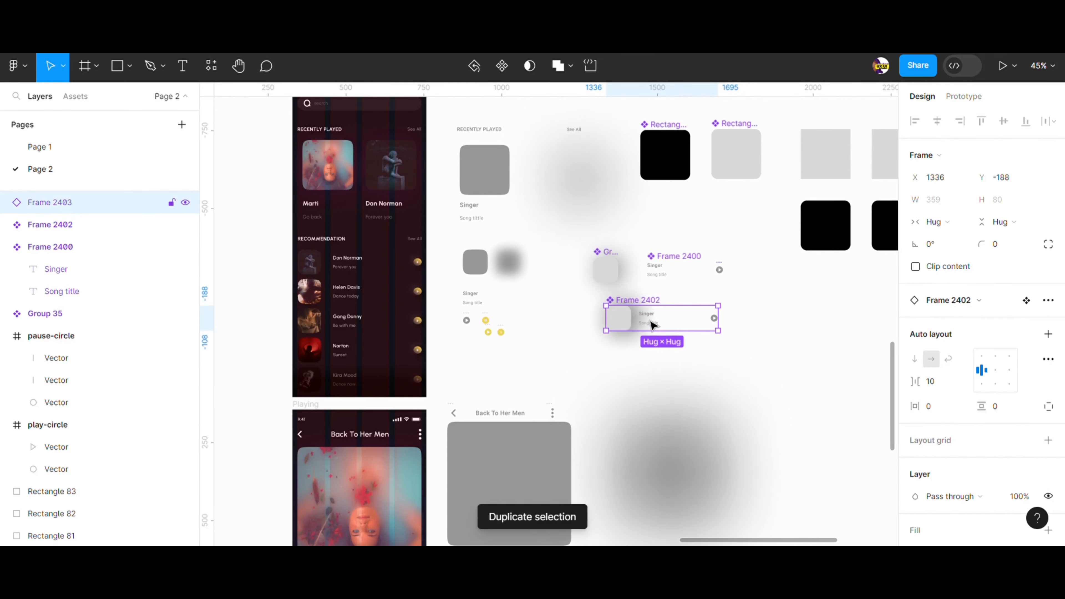
{"action": "left_click_drag", "start_coordinate": [649, 323], "coordinate": [429, 354]}
{"action": "scroll", "coordinate": [677, 376], "scroll_direction": "up", "scroll_amount": 3}
Step: Duplicate the row instance four times to stack five evenly spaced recommendation rows
{"action": "key", "text": "ctrl+d"}
{"action": "scroll", "coordinate": [676, 317], "scroll_direction": "down", "scroll_amount": 3}
{"action": "key", "text": "ctrl+d"}
{"action": "key", "text": "ctrl+d"}
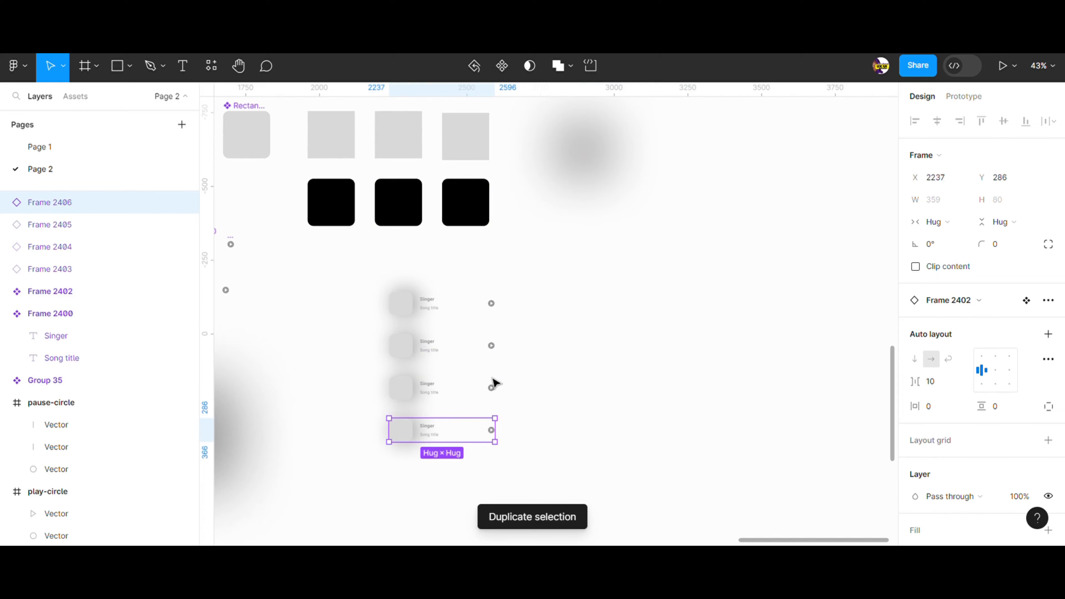
{"action": "key", "text": "ctrl+d"}
Step: Set the vertical spacing between the five row instances to 20 and wrap them in a vertical auto layout frame
{"action": "scroll", "coordinate": [461, 390], "scroll_direction": "down", "scroll_amount": 1}
{"action": "left_click_drag", "start_coordinate": [386, 232], "coordinate": [502, 450]}
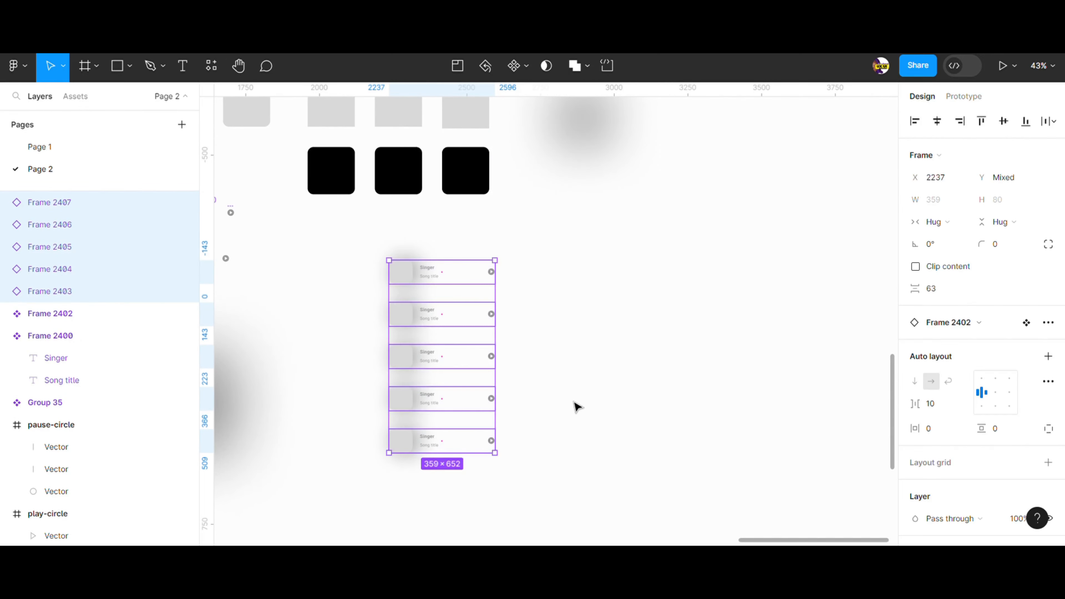
{"action": "left_click", "coordinate": [945, 294]}
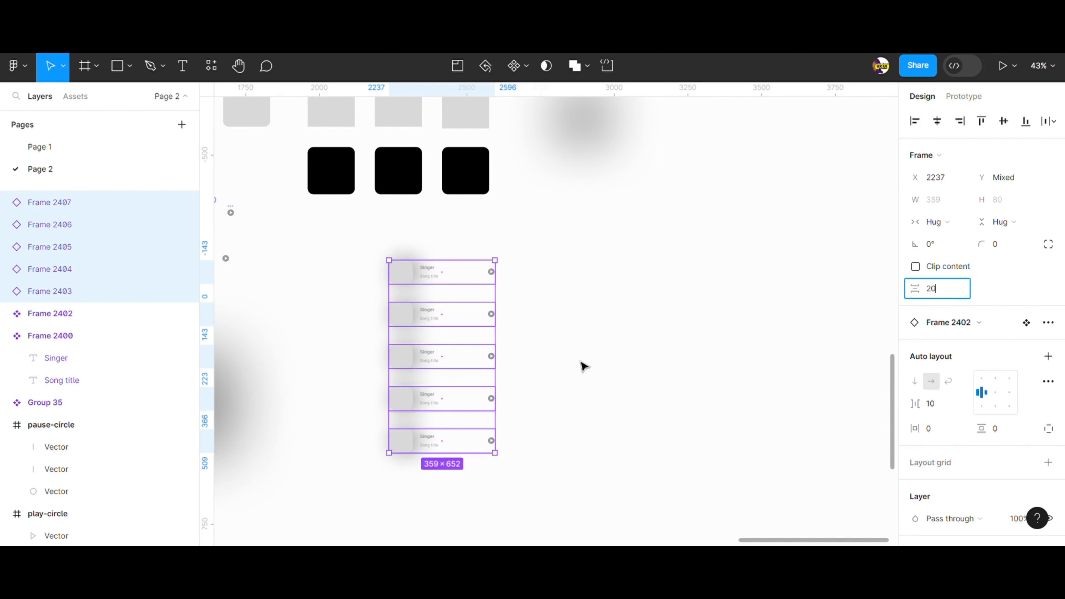
{"action": "left_click", "coordinate": [499, 361]}
{"action": "left_click_drag", "start_coordinate": [527, 416], "coordinate": [516, 409]}
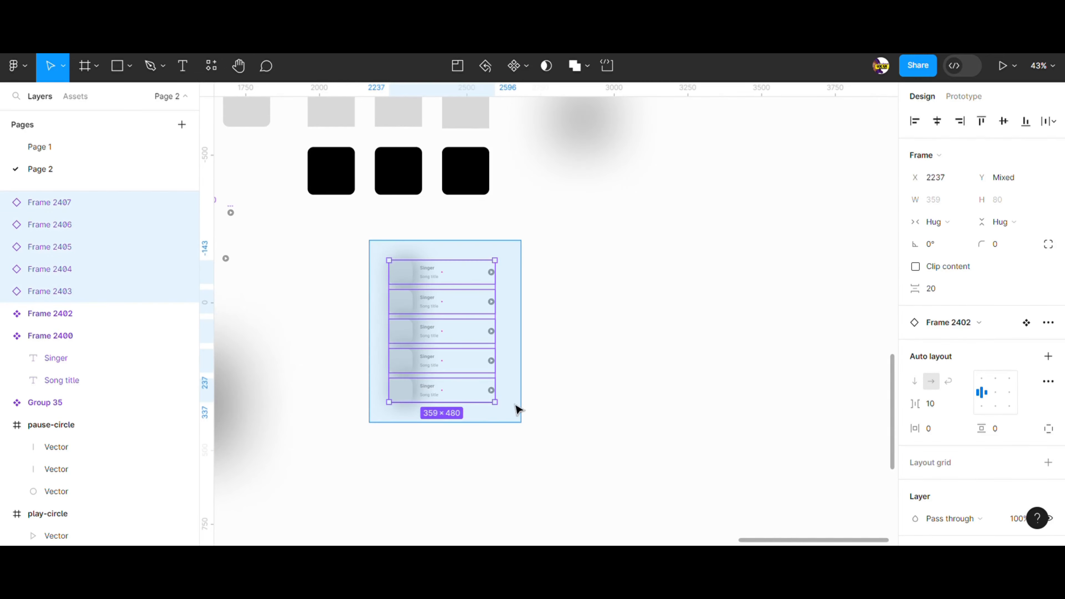
{"action": "right_click", "coordinate": [454, 338]}
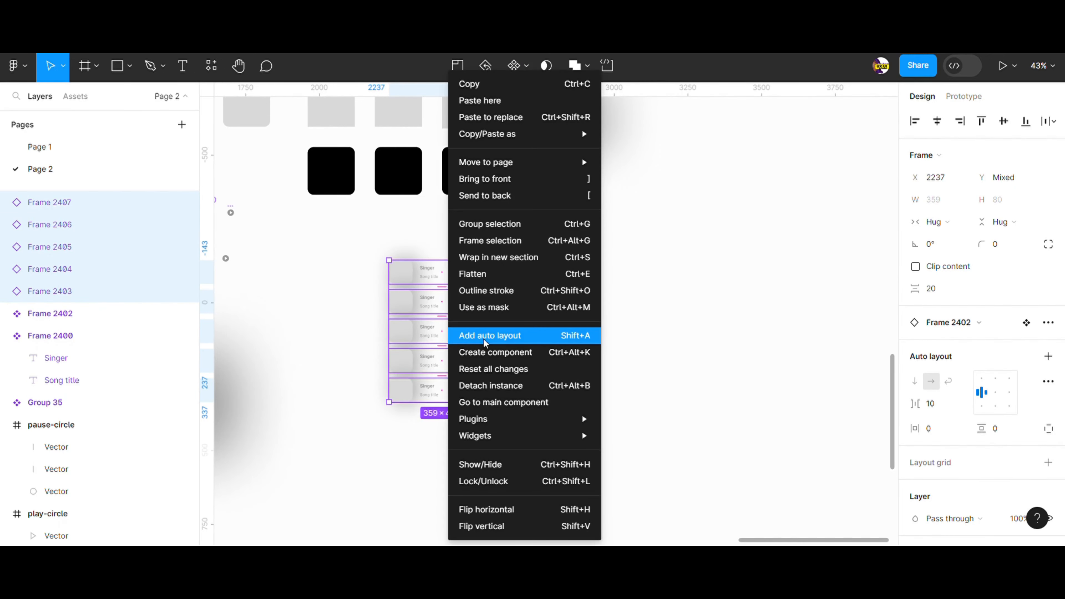
{"action": "left_click", "coordinate": [464, 344]}
Step: Change the fill of the Picture layer in the Group 35 main component to the dark document color 0F0817
{"action": "scroll", "coordinate": [409, 345], "scroll_direction": "up", "scroll_amount": 5}
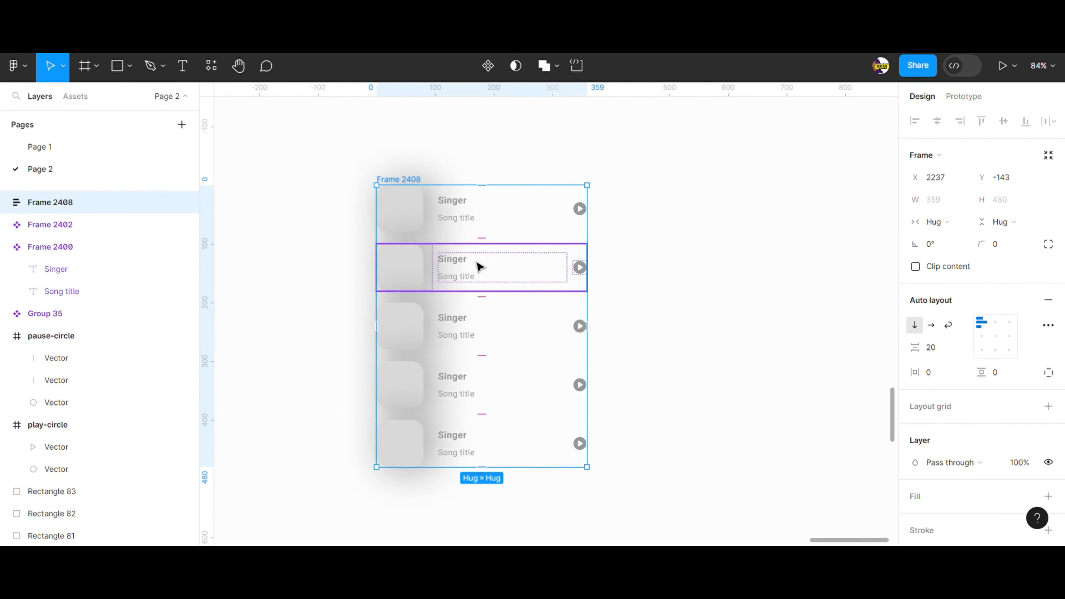
{"action": "left_click", "coordinate": [414, 278]}
{"action": "double_click", "coordinate": [414, 279]}
{"action": "scroll", "coordinate": [414, 278], "scroll_direction": "down", "scroll_amount": 3}
{"action": "scroll", "coordinate": [414, 278], "scroll_direction": "down", "scroll_amount": 3}
{"action": "scroll", "coordinate": [483, 252], "scroll_direction": "left", "scroll_amount": 3}
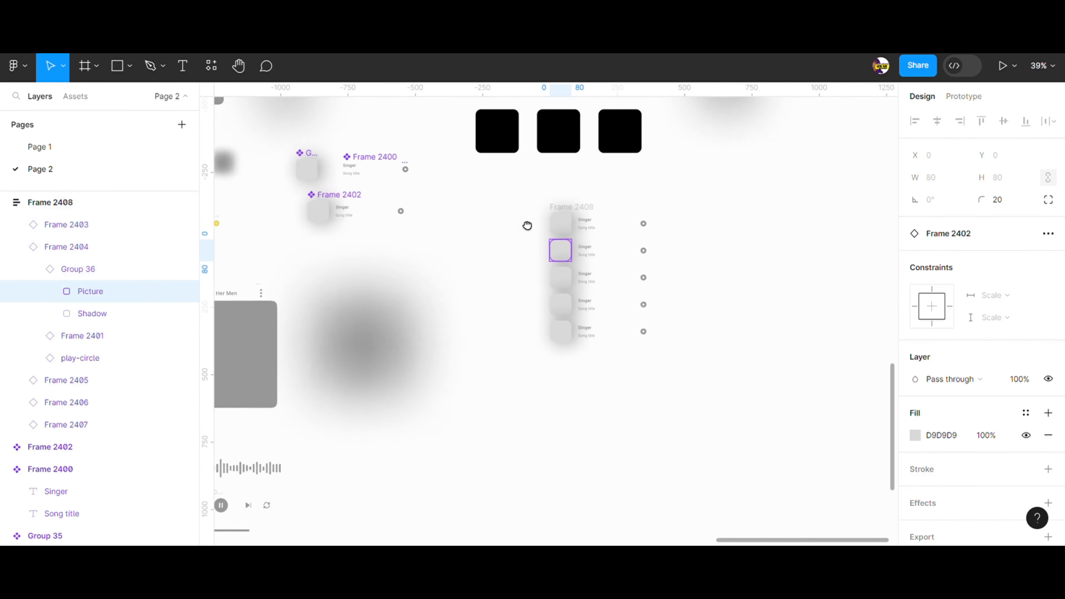
{"action": "left_click", "coordinate": [321, 162]}
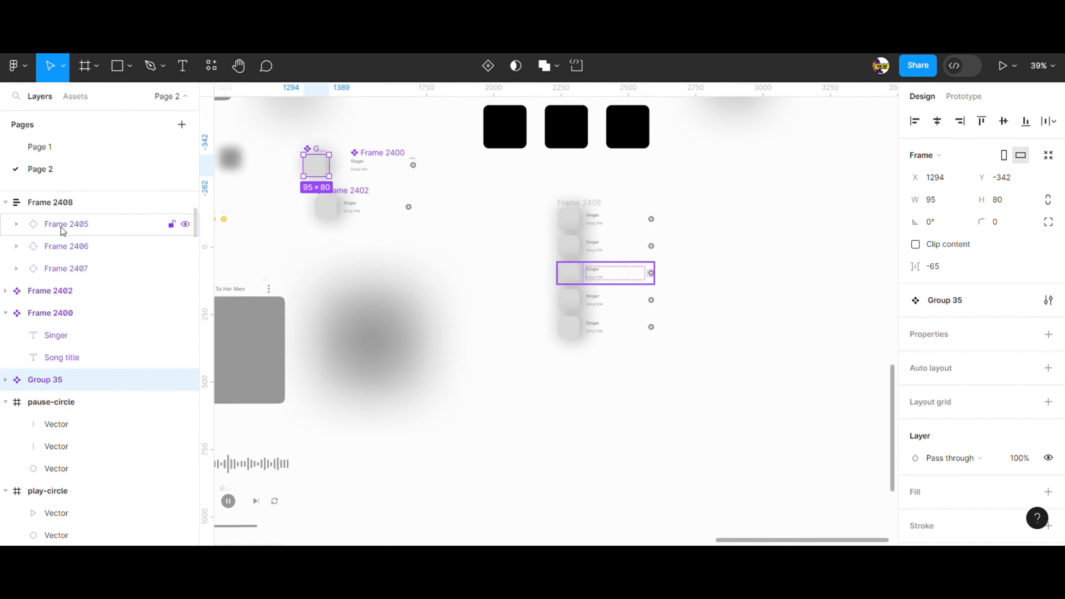
{"action": "left_click", "coordinate": [5, 380]}
{"action": "left_click", "coordinate": [78, 434]}
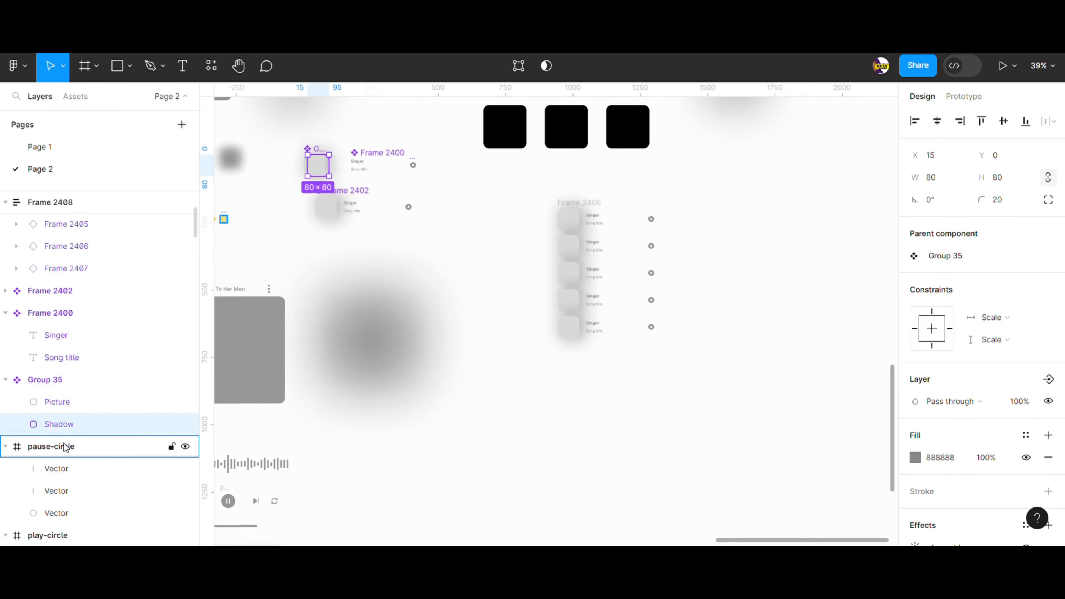
{"action": "left_click", "coordinate": [73, 405]}
{"action": "left_click", "coordinate": [916, 457]}
{"action": "left_click", "coordinate": [749, 488]}
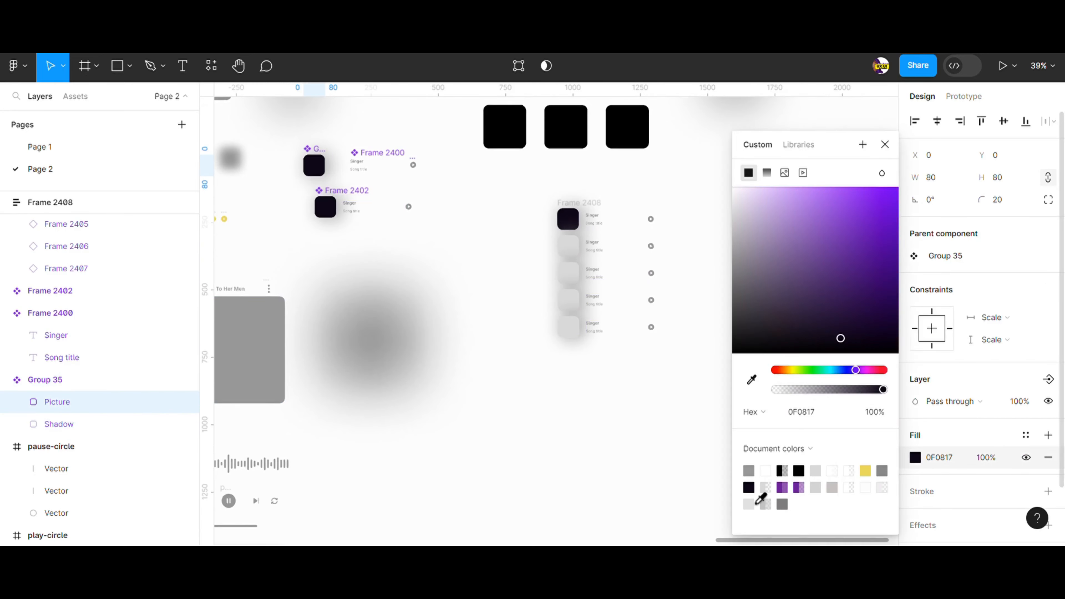
Step: Change the fill of the Shadow layer in the Group 35 component to purple 6F259C at 71% opacity
{"action": "left_click", "coordinate": [126, 424]}
{"action": "left_click", "coordinate": [916, 458]}
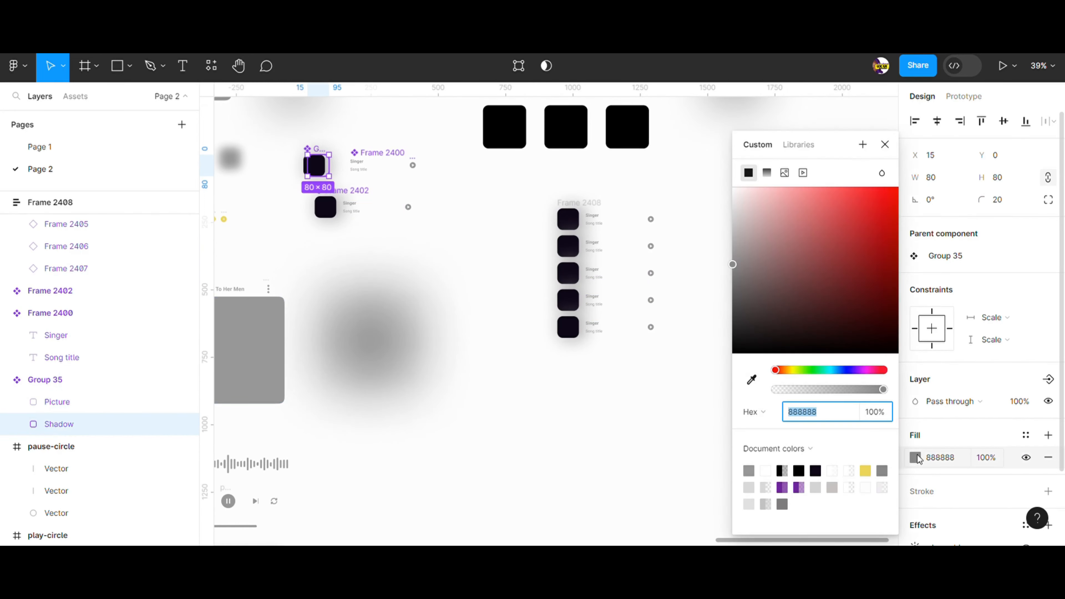
{"action": "left_click", "coordinate": [806, 390]}
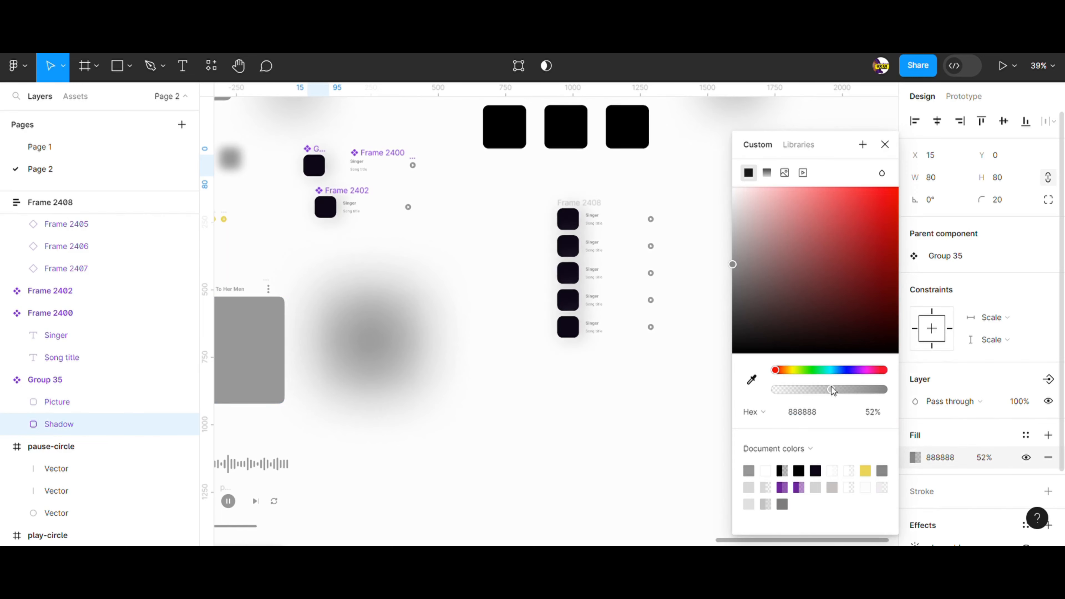
{"action": "left_click", "coordinate": [867, 470]}
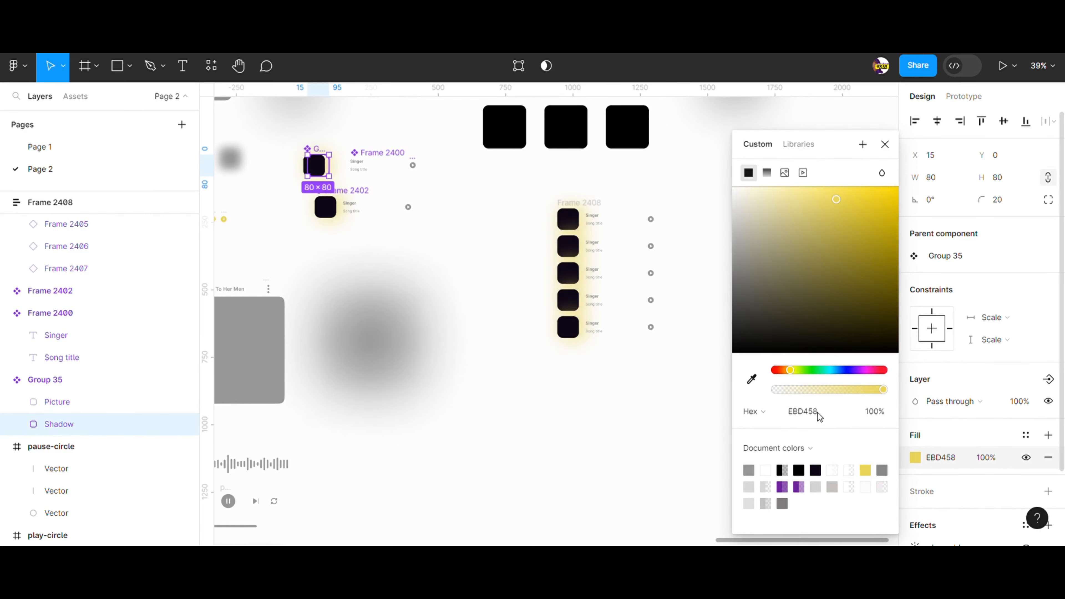
{"action": "left_click", "coordinate": [784, 488]}
{"action": "scroll", "coordinate": [605, 266], "scroll_direction": "up", "scroll_amount": 5}
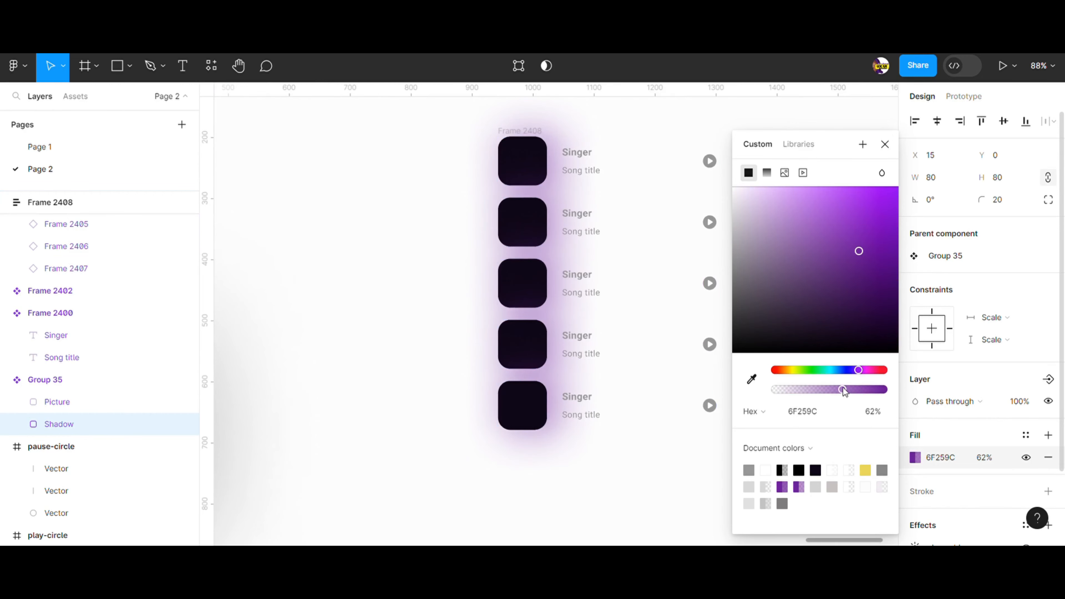
{"action": "mouse_move", "coordinate": [843, 388]}
{"action": "left_mouse_down"}
{"action": "mouse_move", "coordinate": [810, 390]}
{"action": "mouse_move", "coordinate": [852, 393]}
{"action": "left_mouse_up"}
{"action": "scroll", "coordinate": [359, 261], "scroll_direction": "down", "scroll_amount": 5}
{"action": "scroll", "coordinate": [359, 260], "scroll_direction": "left", "scroll_amount": 3}
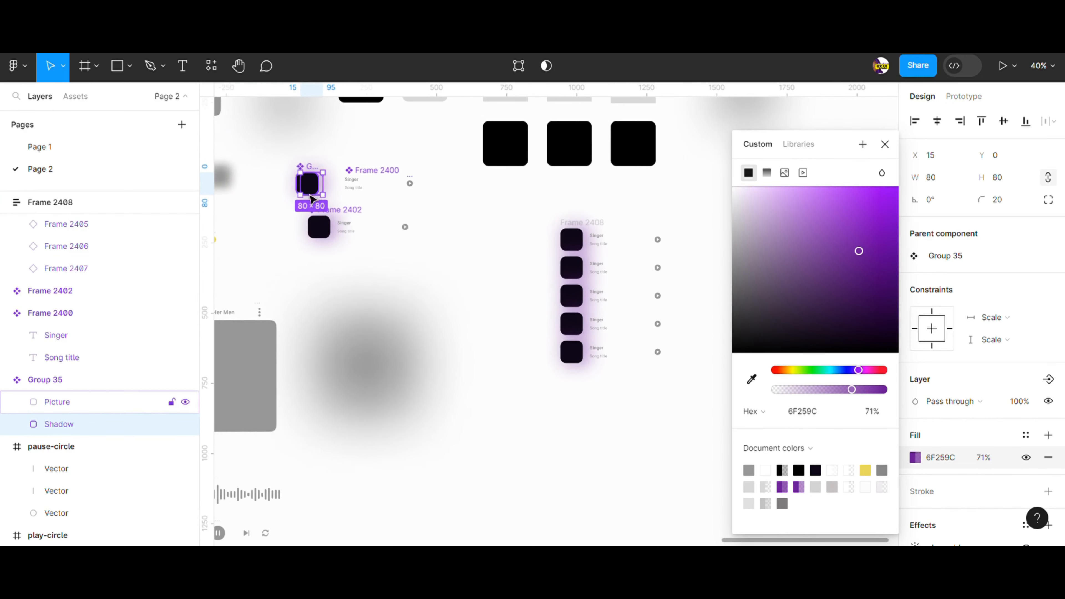
Step: Set the layer blur of the Shadow layer in the Group 35 component to 60
{"action": "scroll", "coordinate": [965, 420], "scroll_direction": "down", "scroll_amount": 3}
{"action": "left_click", "coordinate": [915, 460]}
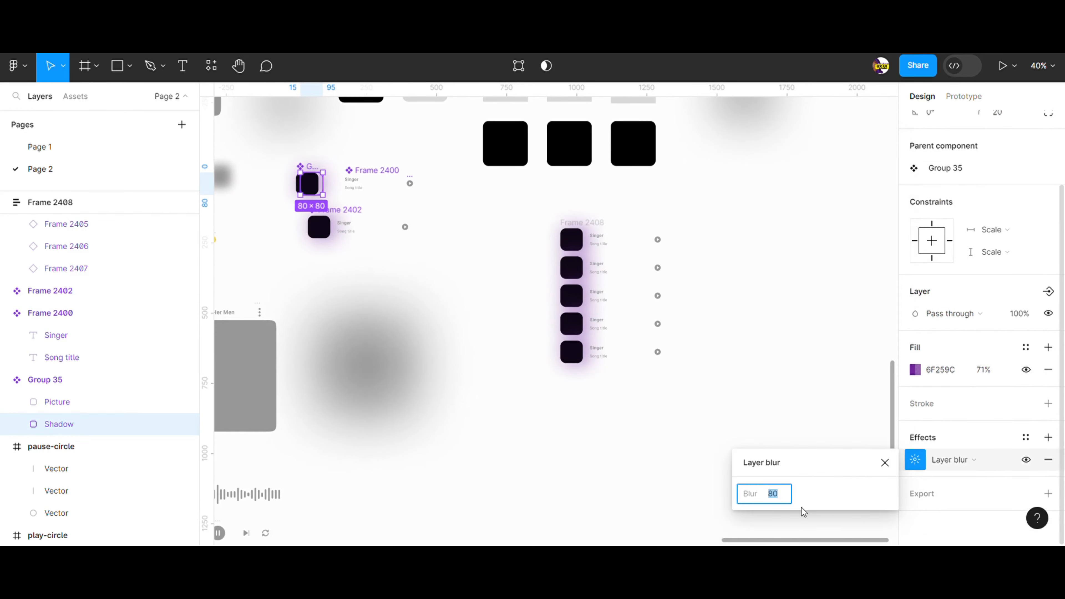
{"action": "key", "text": "Return"}
{"action": "scroll", "coordinate": [638, 369], "scroll_direction": "up", "scroll_amount": 3}
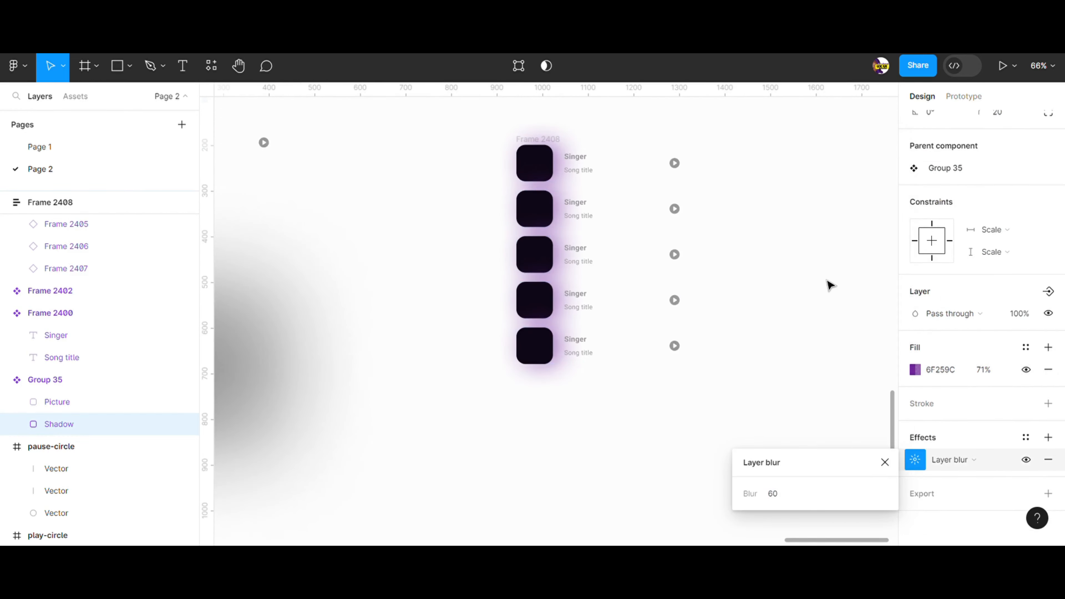
{"action": "left_click", "coordinate": [822, 280]}
{"action": "scroll", "coordinate": [823, 280], "scroll_direction": "down", "scroll_amount": 1}
Step: Run the Unsplash plugin and fill the third row's cover picture with the photo of flowers tucked in a dress
{"action": "left_click", "coordinate": [561, 254]}
{"action": "double_click", "coordinate": [569, 262]}
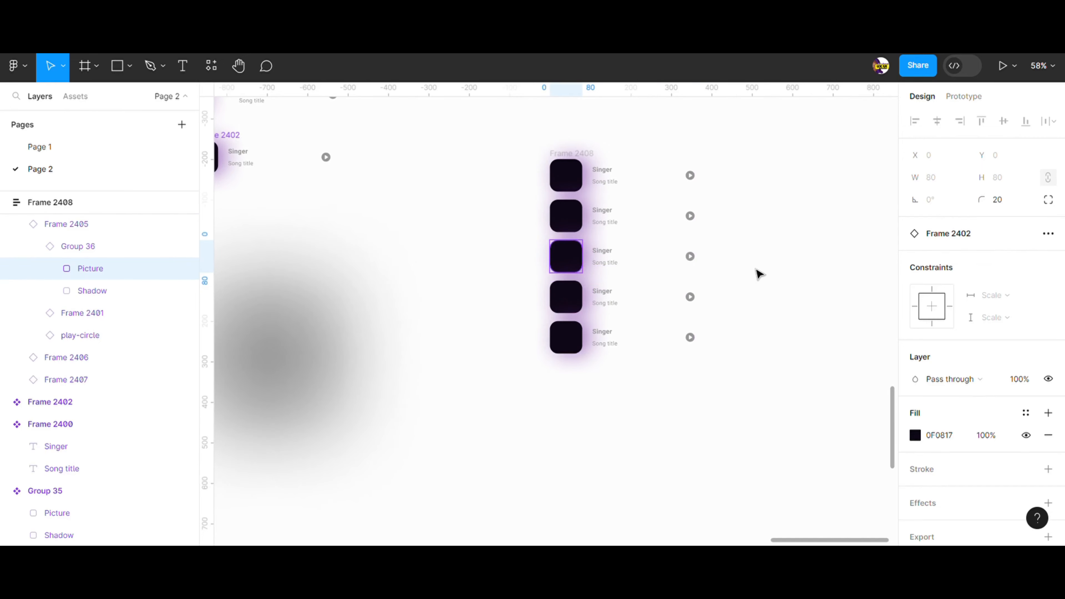
{"action": "right_click", "coordinate": [764, 264]}
{"action": "mouse_move", "coordinate": [785, 377]}
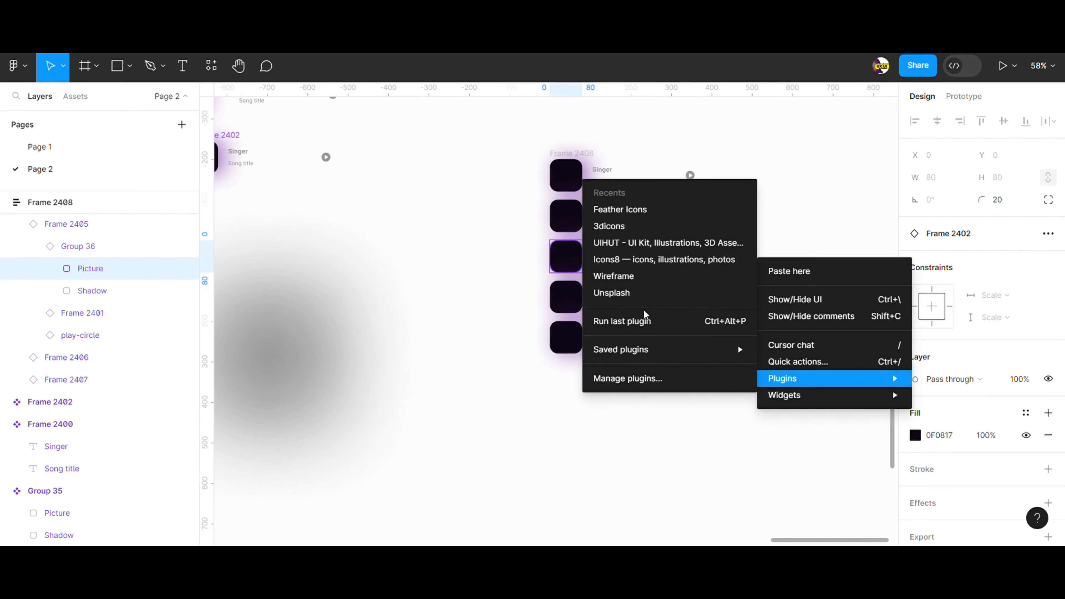
{"action": "left_click", "coordinate": [624, 298]}
{"action": "scroll", "coordinate": [501, 326], "scroll_direction": "down", "scroll_amount": 5}
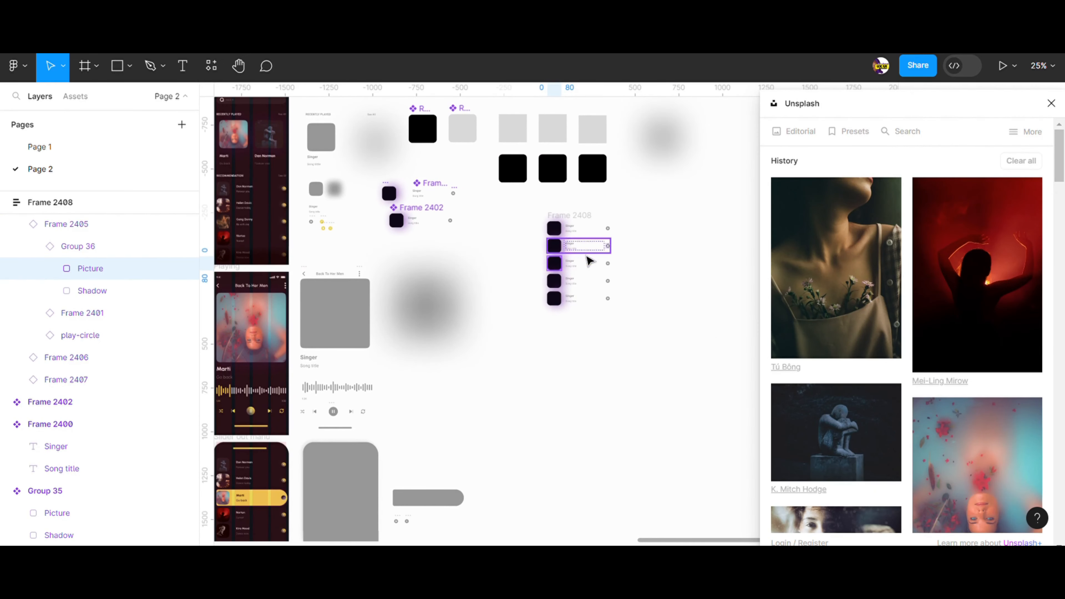
{"action": "left_click", "coordinate": [807, 286]}
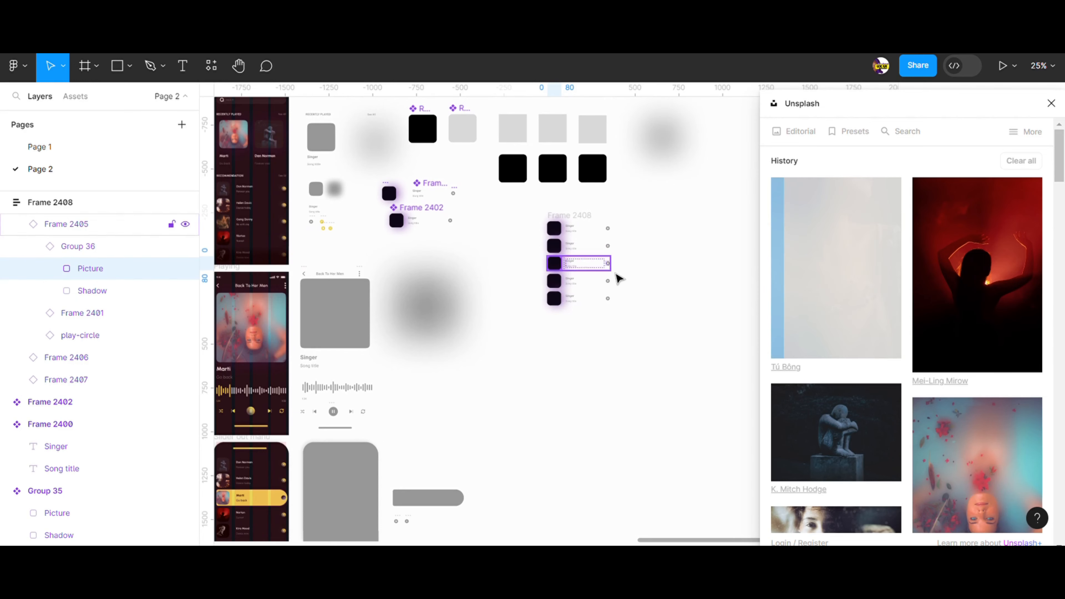
Step: Fill the first row's cover with the red silhouette photo and the fourth row's cover with the seated statue photo
{"action": "scroll", "coordinate": [573, 277], "scroll_direction": "up", "scroll_amount": 5}
{"action": "left_click", "coordinate": [541, 172]}
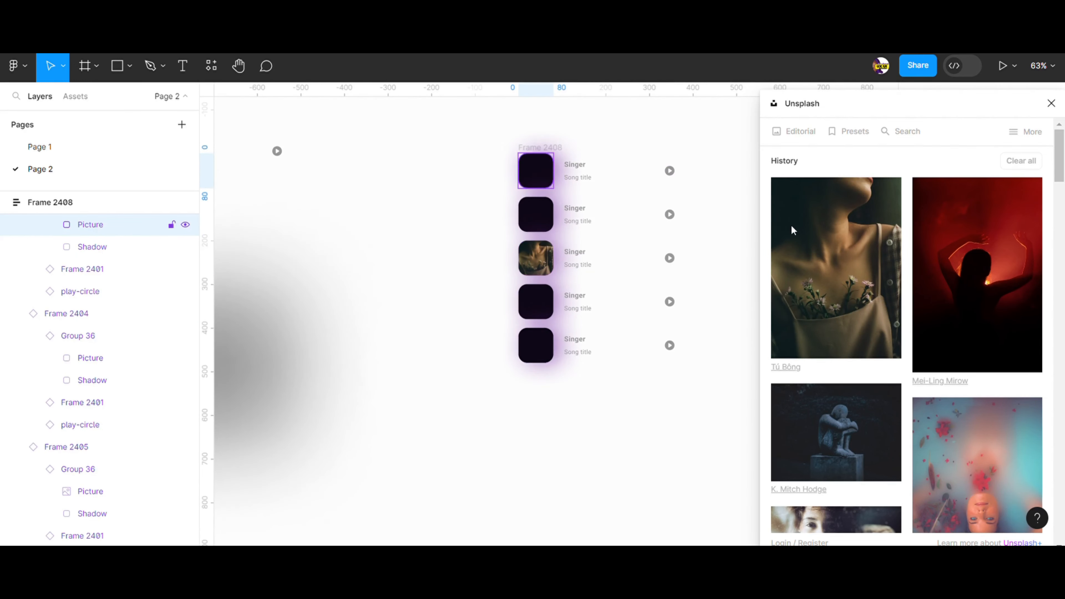
{"action": "left_click", "coordinate": [537, 214]}
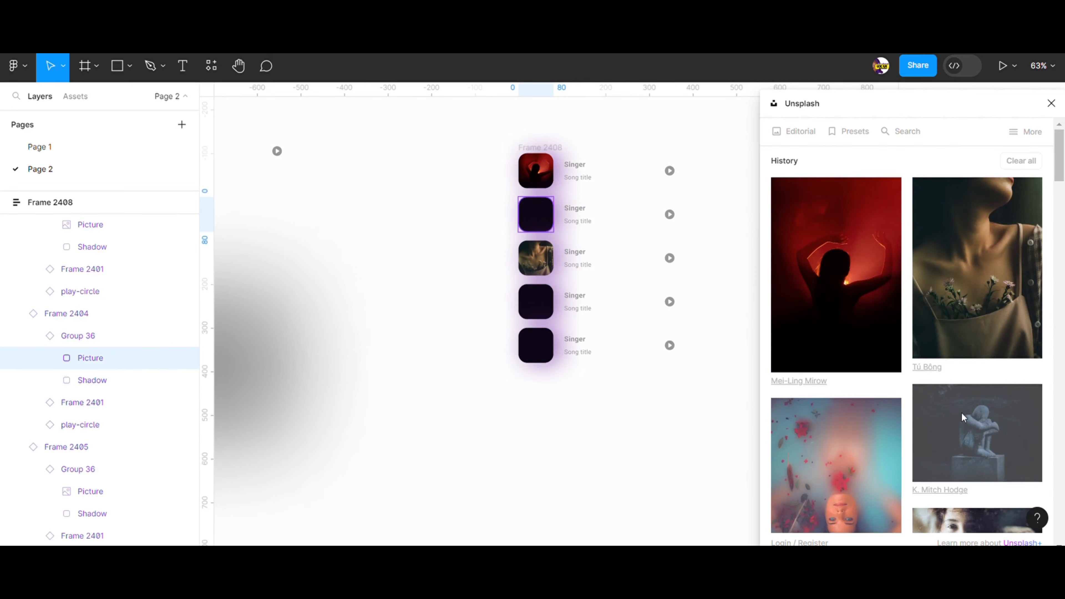
{"action": "left_click", "coordinate": [545, 310]}
{"action": "double_click", "coordinate": [545, 310]}
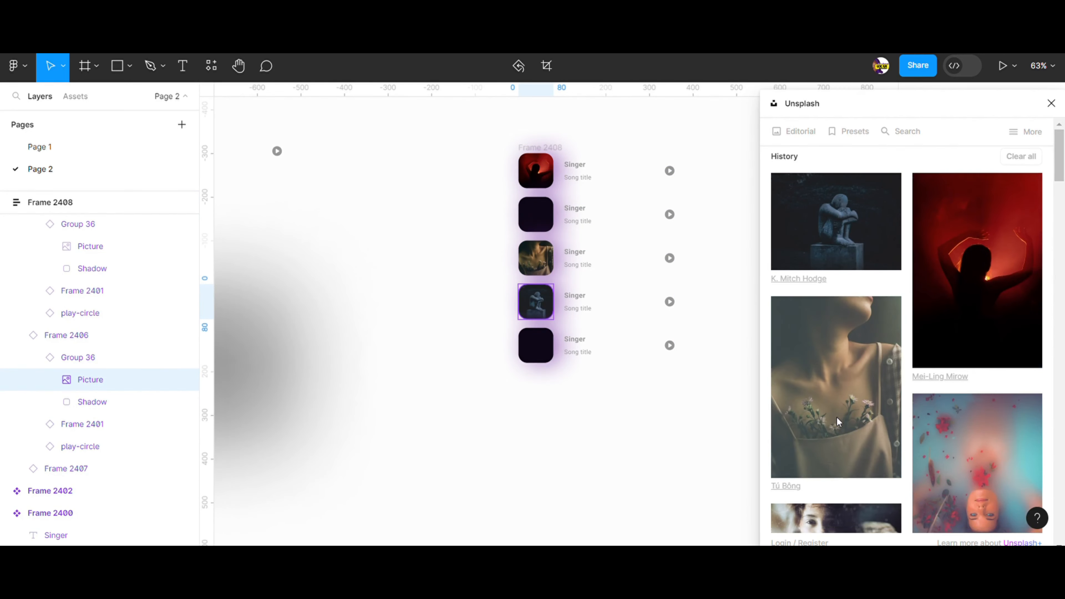
Step: Fill the fifth row's cover with the portrait photo and the second row's with the red petals photo, and close Unsplash
{"action": "scroll", "coordinate": [837, 418], "scroll_direction": "down", "scroll_amount": 4}
{"action": "left_click", "coordinate": [538, 351]}
{"action": "double_click", "coordinate": [538, 351]}
{"action": "left_click", "coordinate": [876, 397]}
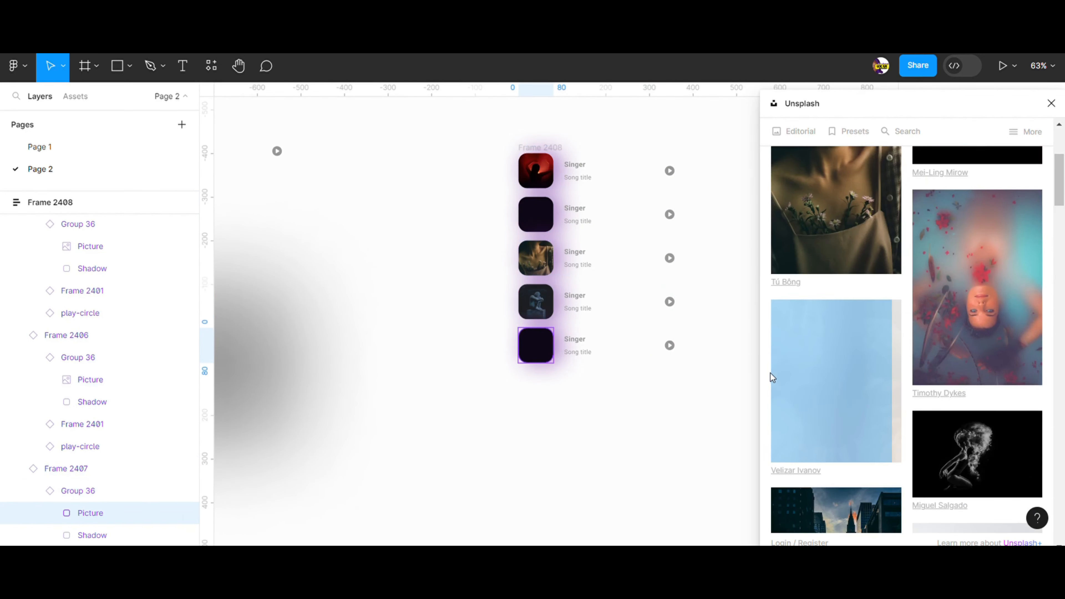
{"action": "left_click", "coordinate": [536, 214]}
{"action": "left_click", "coordinate": [996, 418]}
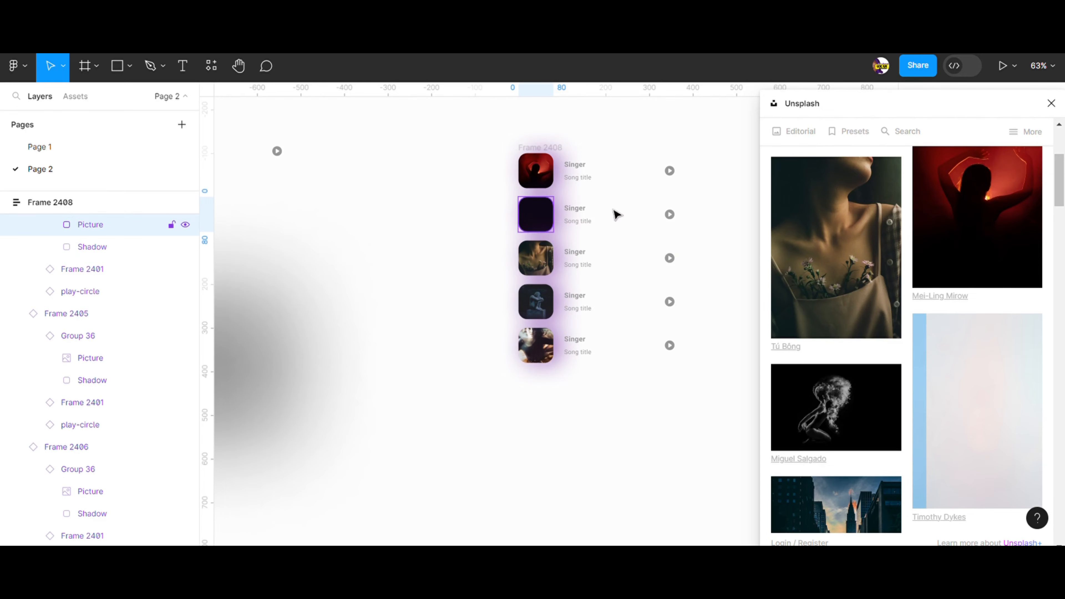
{"action": "left_click", "coordinate": [1052, 103]}
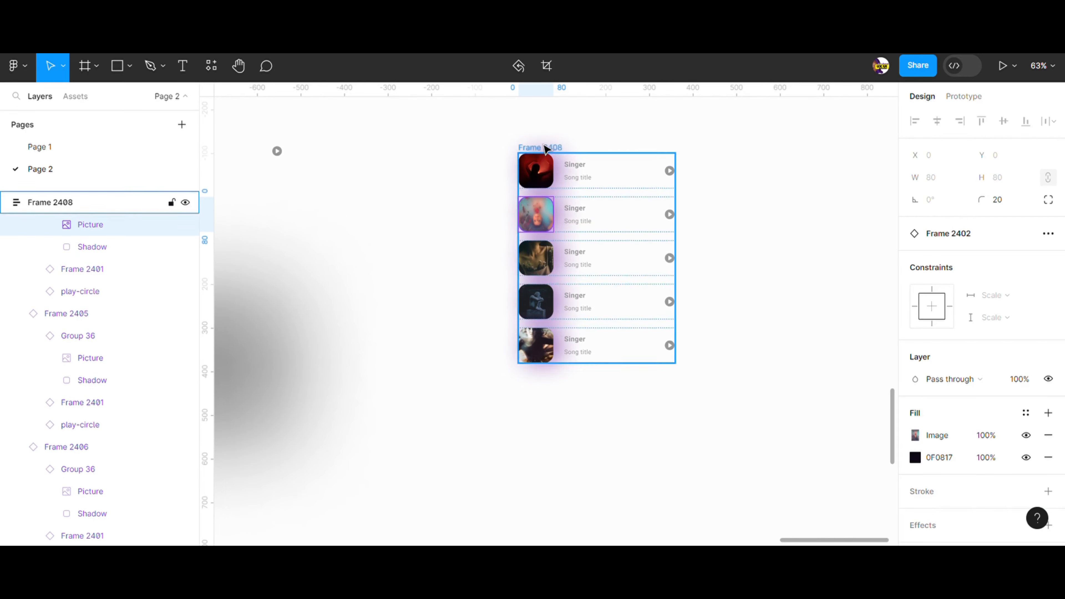
Step: Reorder the rows in Frame 2408 by cover: red petals, seated statue, flowers, red silhouette, portrait
{"action": "left_click", "coordinate": [549, 159]}
{"action": "left_click_drag", "start_coordinate": [628, 185], "coordinate": [613, 218]}
{"action": "left_click", "coordinate": [471, 236]}
{"action": "scroll", "coordinate": [450, 310], "scroll_direction": "down", "scroll_amount": 3}
{"action": "scroll", "coordinate": [448, 310], "scroll_direction": "down", "scroll_amount": 4}
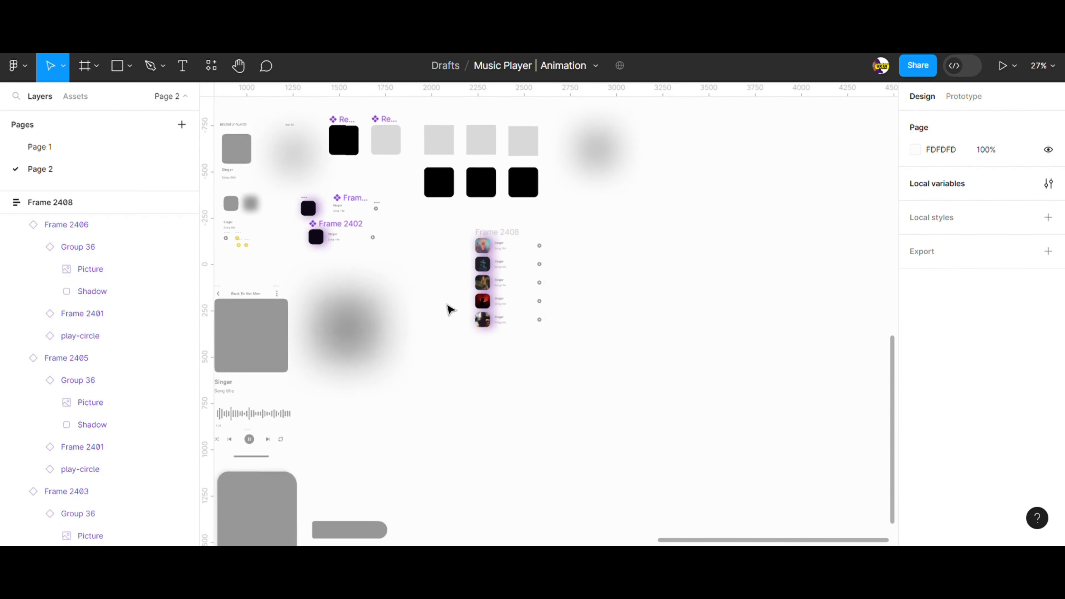
Step: Run the Feather Icons plugin, insert the refresh-ccw icon and place it just below the repeat icon of the grey playback controls
{"action": "left_click_drag", "start_coordinate": [406, 399], "coordinate": [665, 348]}
{"action": "scroll", "coordinate": [524, 376], "scroll_direction": "up", "scroll_amount": 2}
{"action": "scroll", "coordinate": [526, 377], "scroll_direction": "up", "scroll_amount": 5}
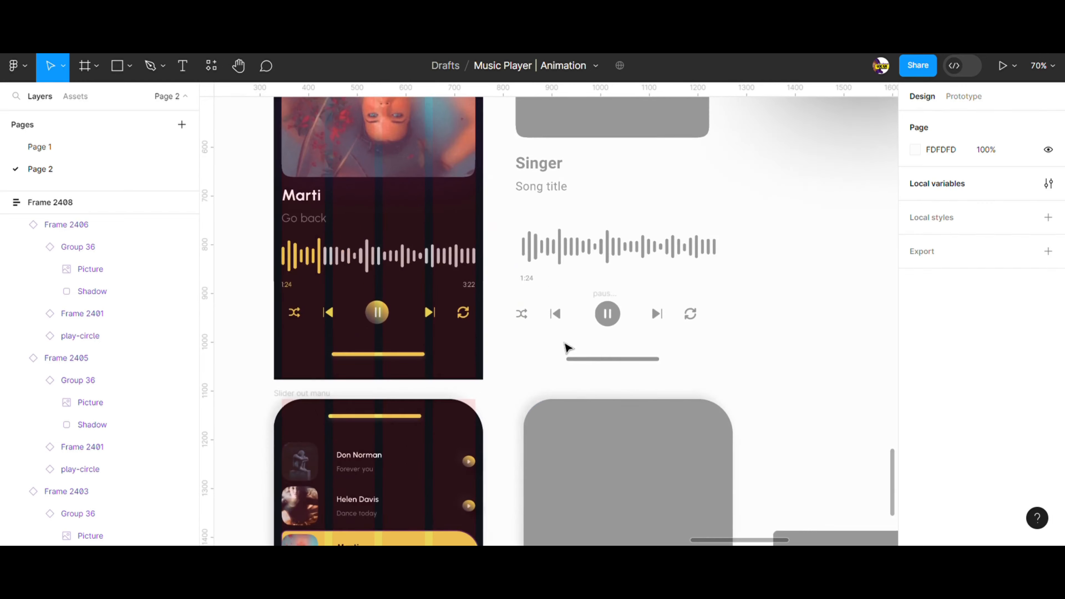
{"action": "left_click_drag", "start_coordinate": [509, 315], "coordinate": [685, 330]}
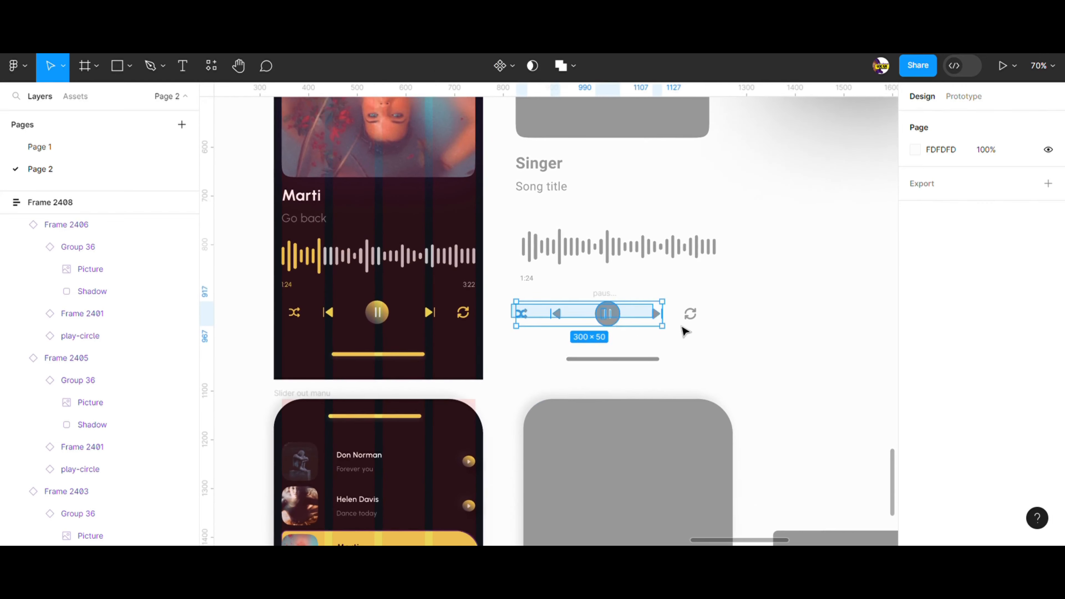
{"action": "right_click", "coordinate": [671, 331]}
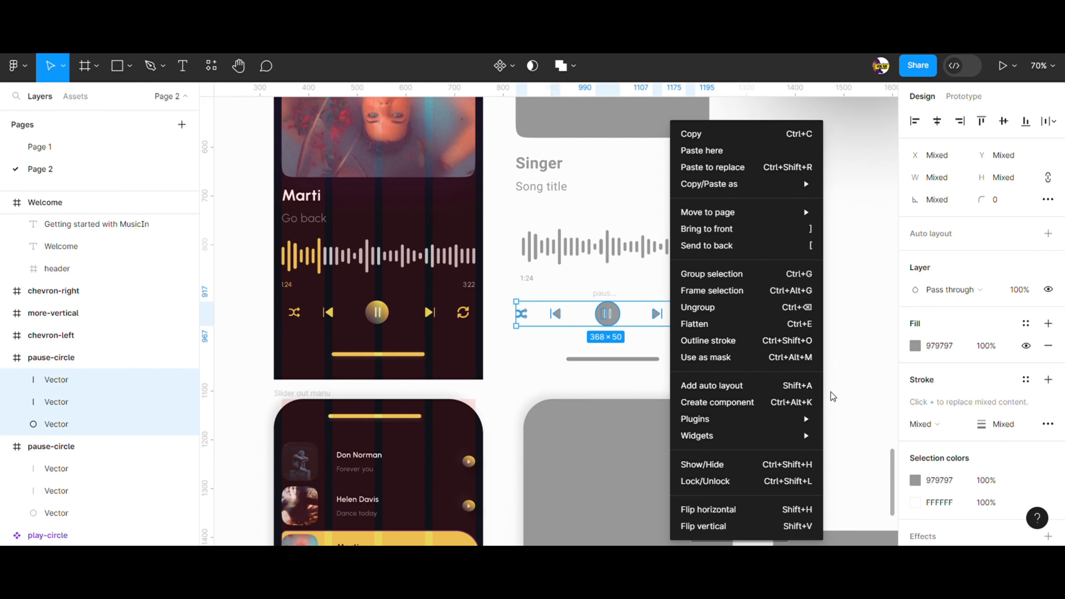
{"action": "mouse_move", "coordinate": [771, 419]}
{"action": "left_click", "coordinate": [856, 420]}
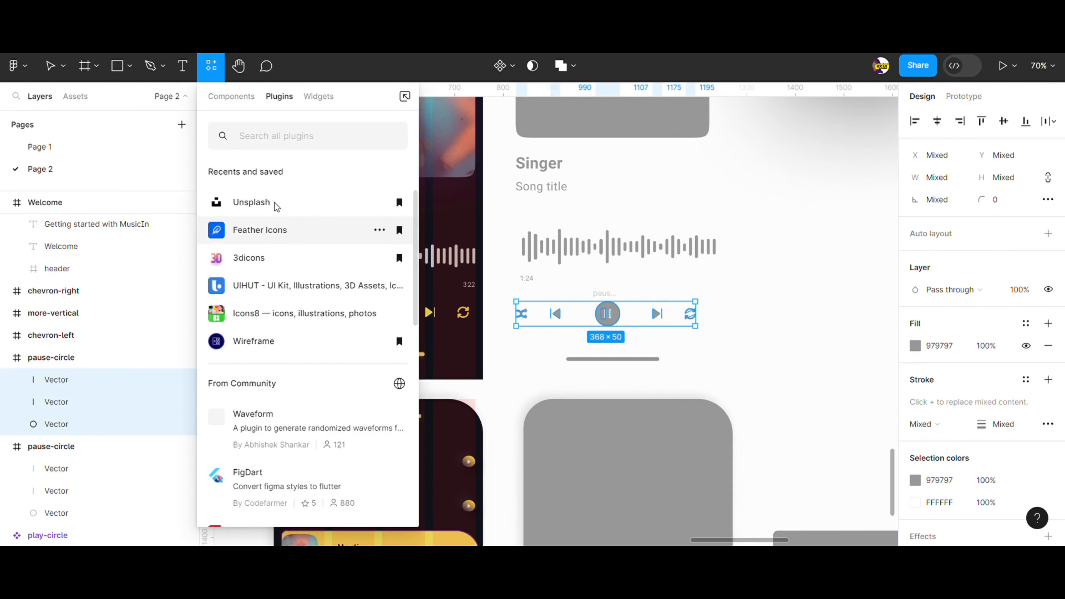
{"action": "left_click", "coordinate": [308, 232]}
{"action": "scroll", "coordinate": [302, 278], "scroll_direction": "down", "scroll_amount": 2}
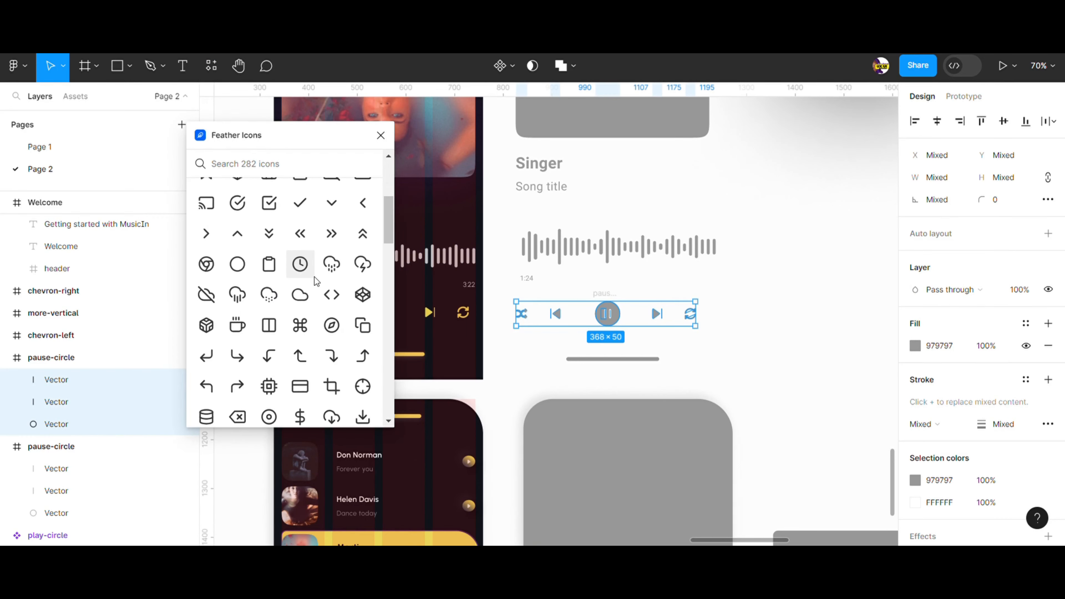
{"action": "scroll", "coordinate": [316, 280], "scroll_direction": "down", "scroll_amount": 10}
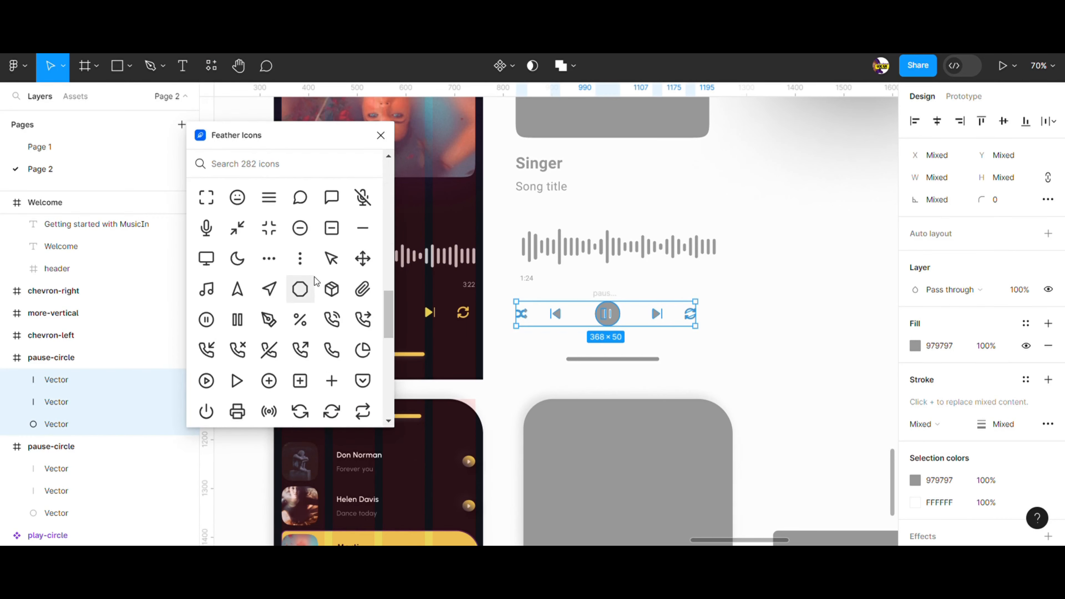
{"action": "scroll", "coordinate": [313, 280], "scroll_direction": "down", "scroll_amount": 3}
{"action": "left_click", "coordinate": [307, 345]}
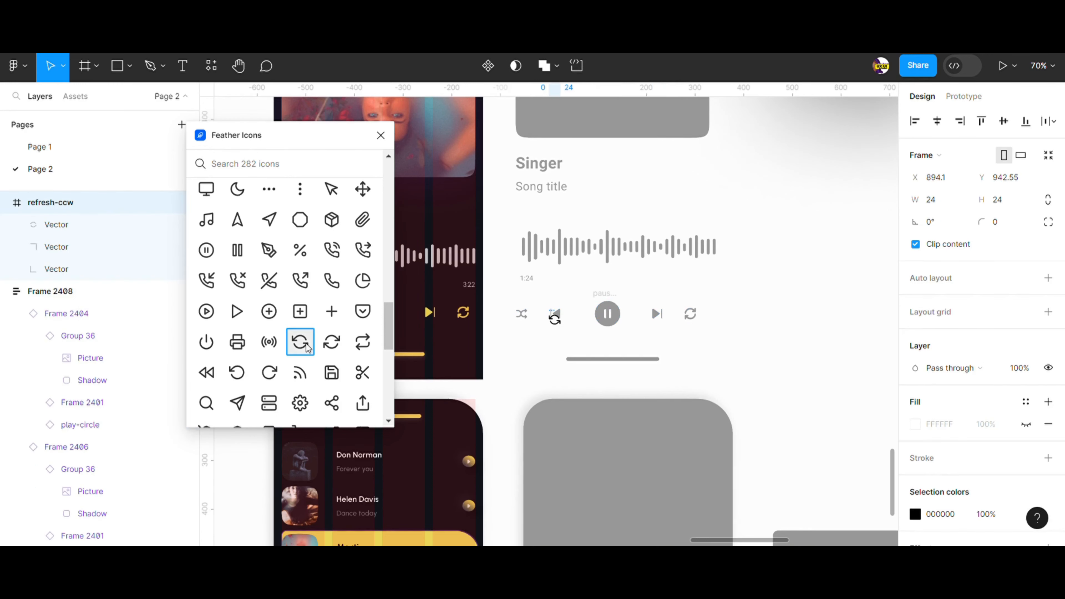
{"action": "left_click_drag", "start_coordinate": [562, 332], "coordinate": [703, 347]}
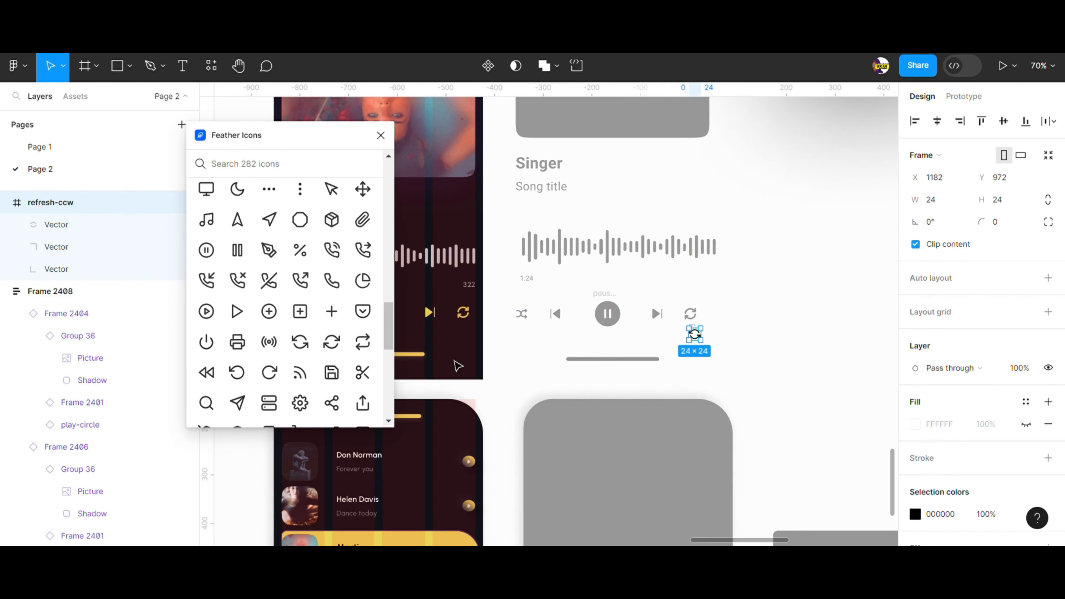
Step: Insert the skip-forward and skip-back icons from Feather Icons and place each below its matching grey playback control
{"action": "scroll", "coordinate": [361, 370], "scroll_direction": "down", "scroll_amount": 6}
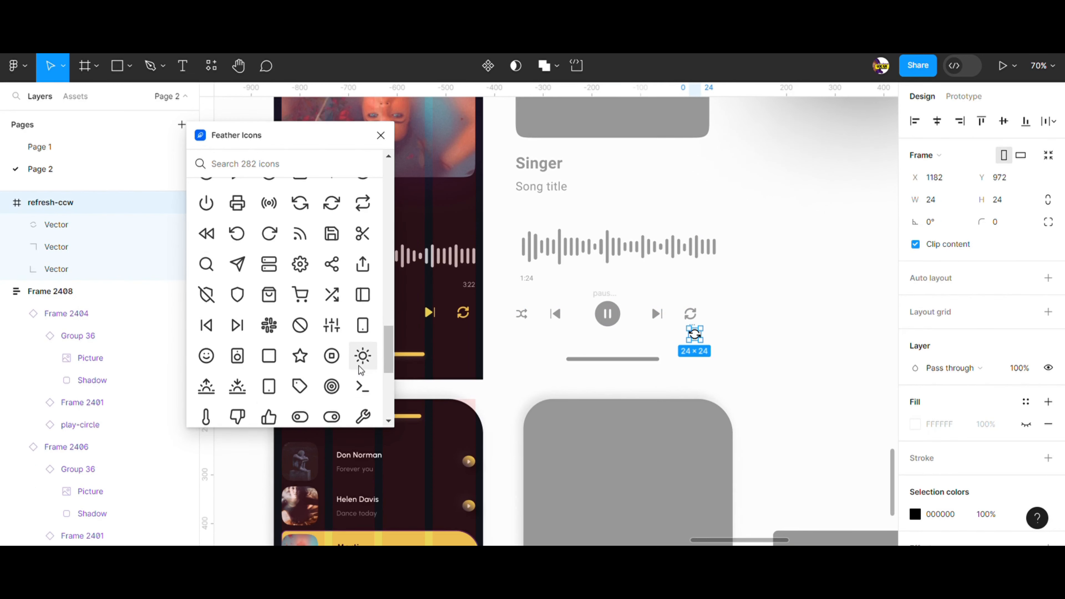
{"action": "scroll", "coordinate": [360, 370], "scroll_direction": "down", "scroll_amount": 3}
{"action": "scroll", "coordinate": [359, 369], "scroll_direction": "up", "scroll_amount": 6}
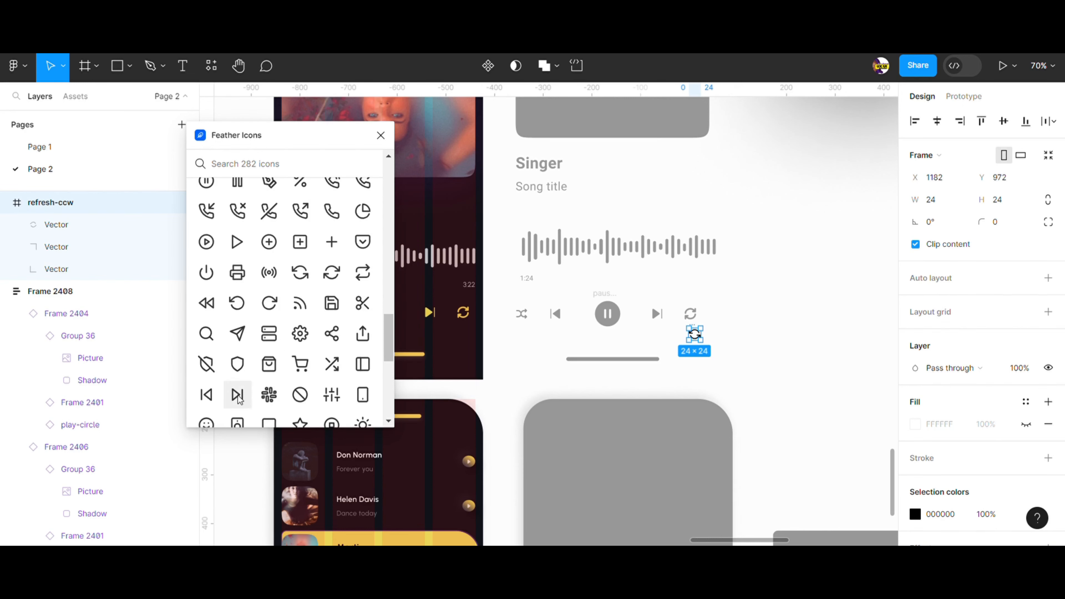
{"action": "left_click", "coordinate": [238, 397]}
{"action": "left_click_drag", "start_coordinate": [562, 332], "coordinate": [662, 352]}
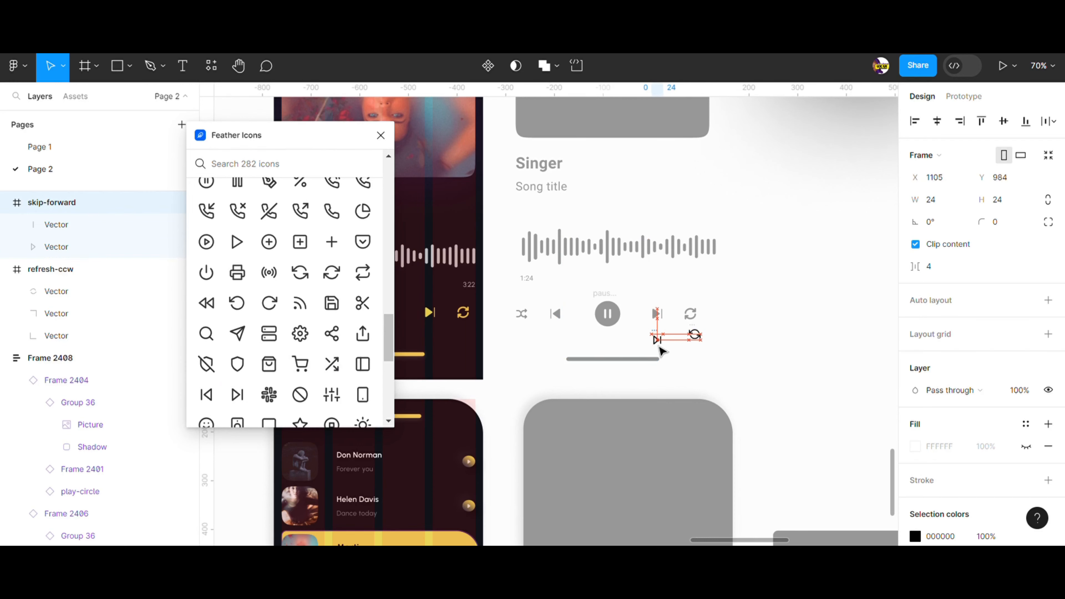
{"action": "left_click", "coordinate": [205, 397]}
{"action": "left_click_drag", "start_coordinate": [554, 331], "coordinate": [552, 363]}
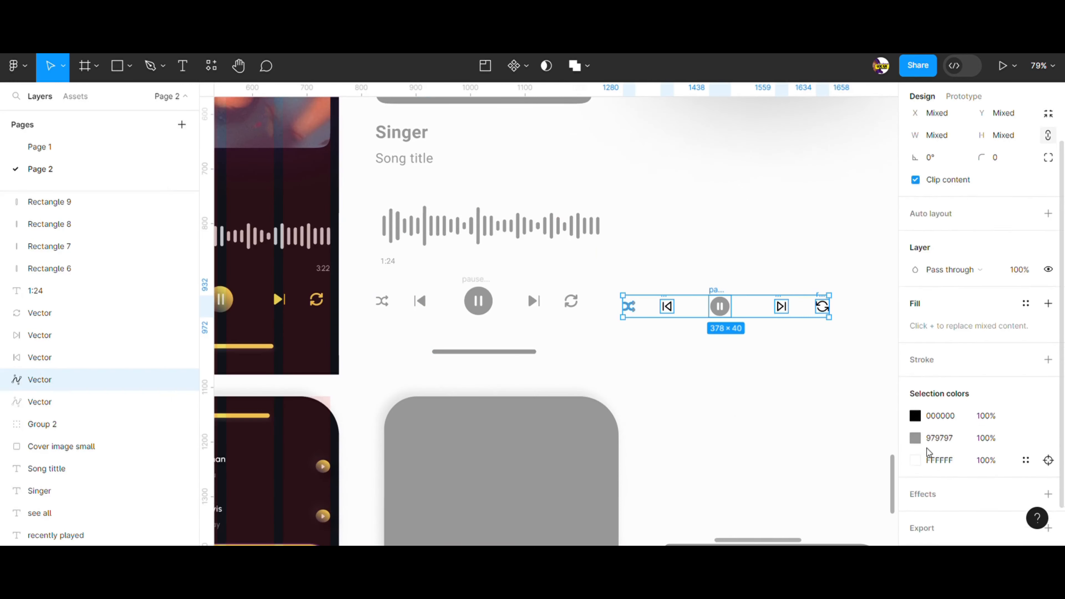
Step: Recolour the black icons in the new playback control row to grey 979797
{"action": "scroll", "coordinate": [923, 378], "scroll_direction": "down", "scroll_amount": 2}
{"action": "left_click", "coordinate": [916, 381]}
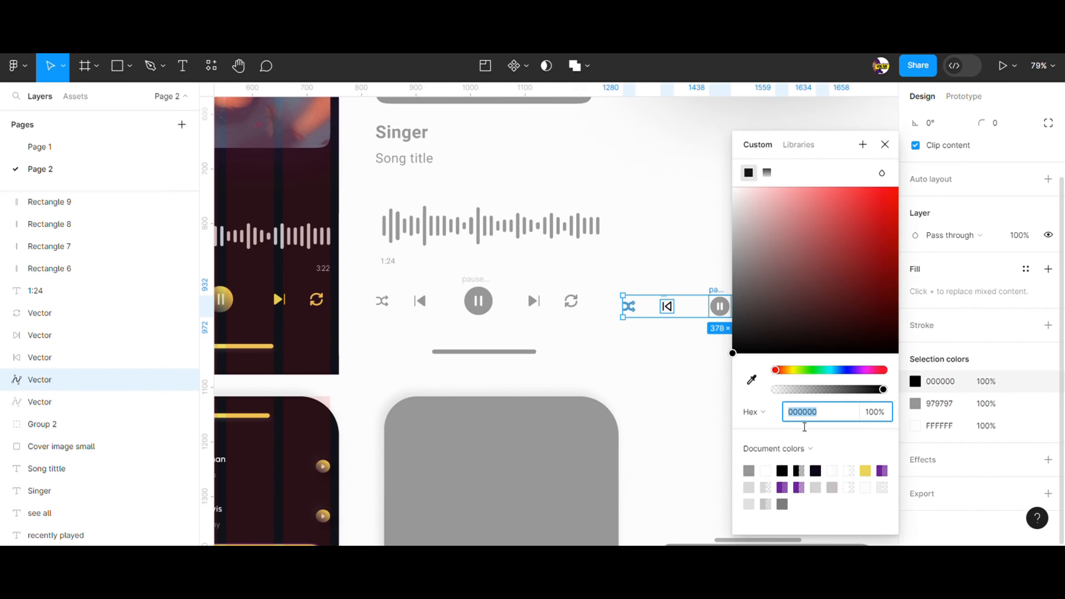
{"action": "left_click", "coordinate": [753, 487]}
{"action": "left_click", "coordinate": [668, 393]}
Step: Resize the pause icon in the new control row proportionally to a height of 64
{"action": "left_click_drag", "start_coordinate": [724, 223], "coordinate": [671, 225]}
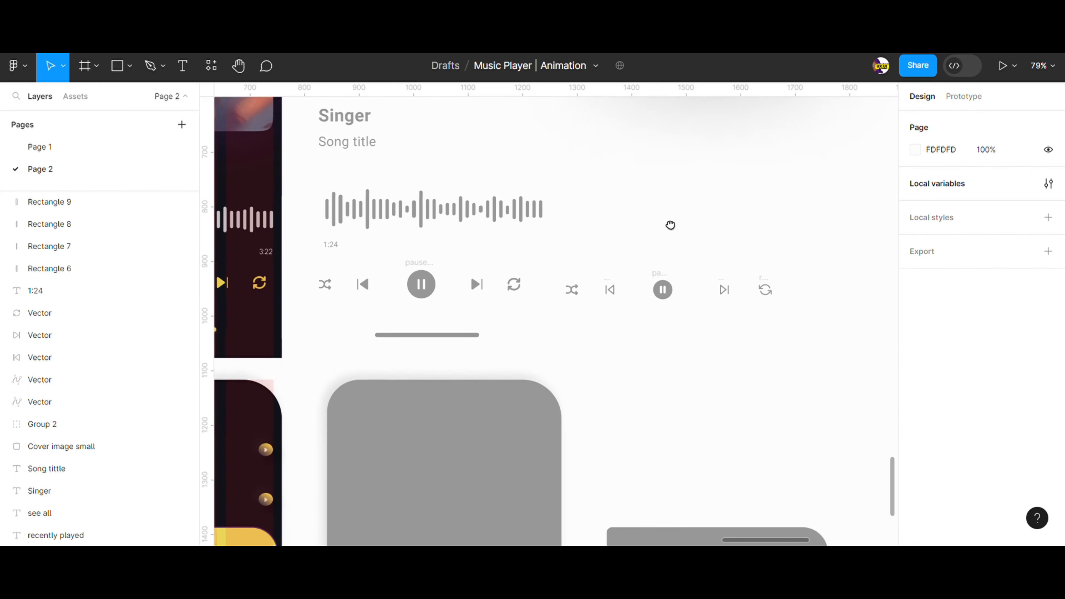
{"action": "left_click", "coordinate": [669, 282]}
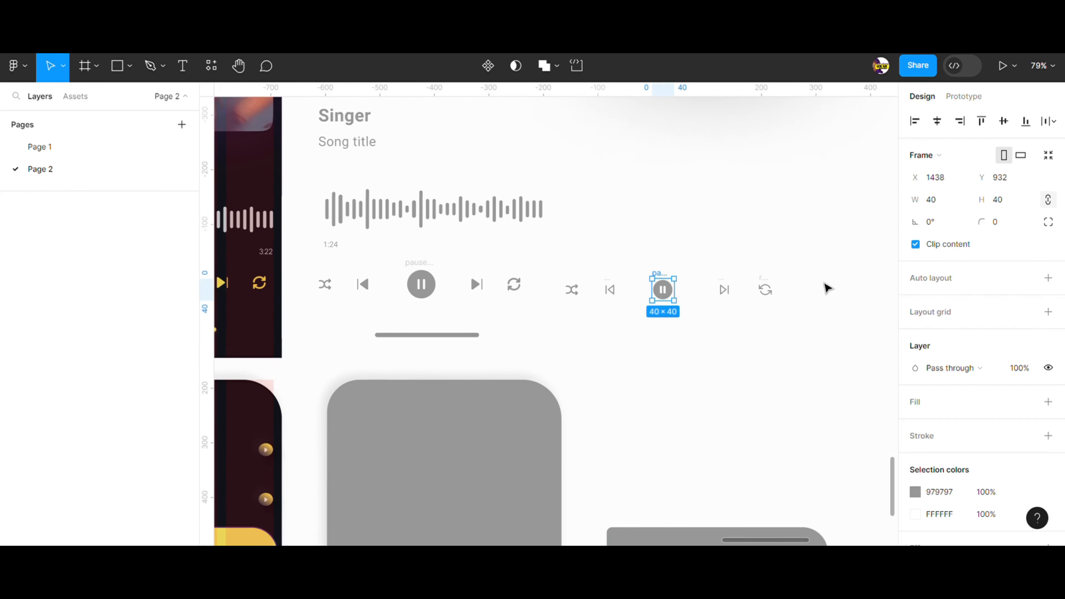
{"action": "left_click", "coordinate": [1049, 201]}
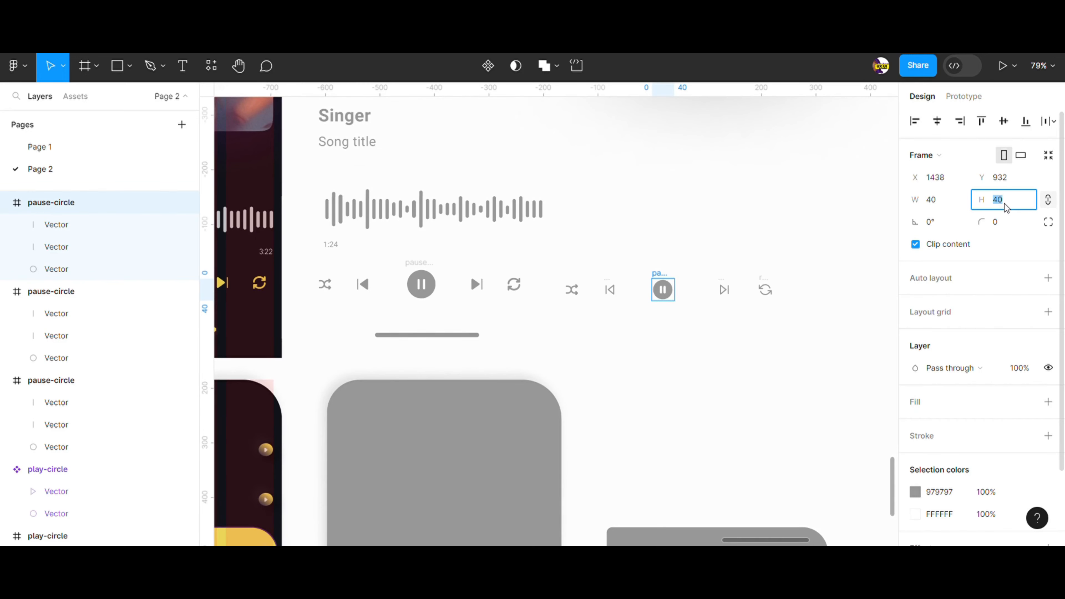
{"action": "type", "text": "64"}
{"action": "key", "text": "Return"}
{"action": "left_click", "coordinate": [805, 379]}
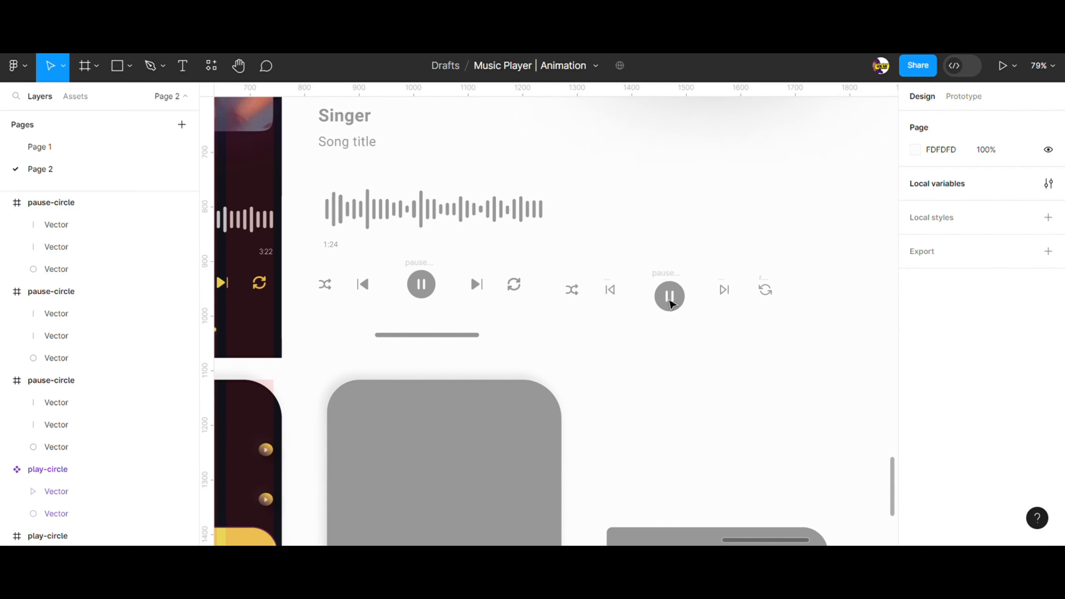
Step: Align the five new playback controls on their vertical centres and tidy them into a row with 24 spacing
{"action": "left_click_drag", "start_coordinate": [565, 284], "coordinate": [791, 309]}
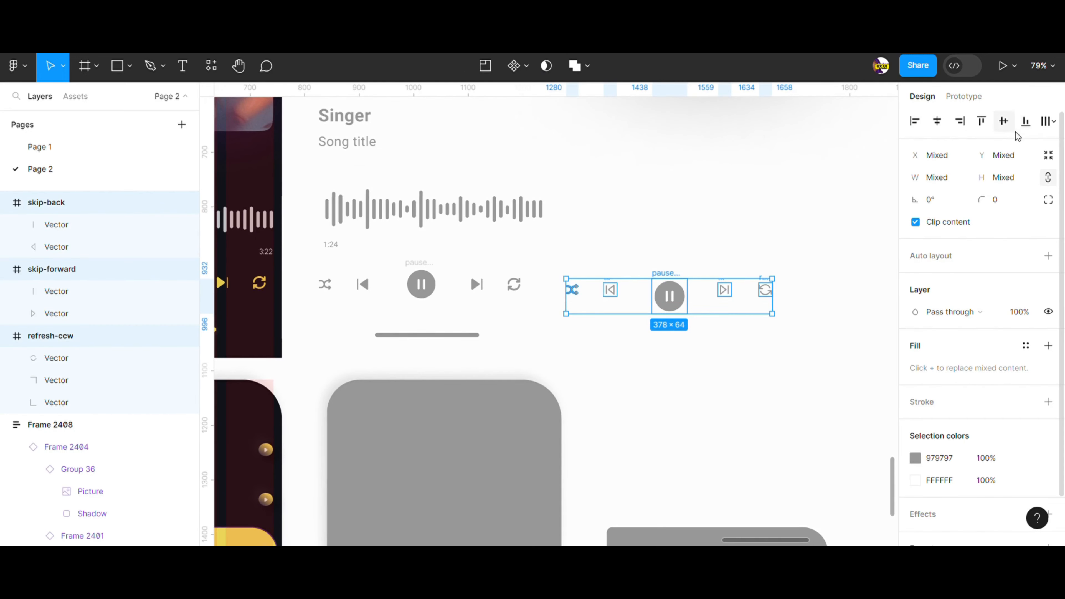
{"action": "left_click", "coordinate": [1003, 127]}
{"action": "left_click", "coordinate": [1050, 121]}
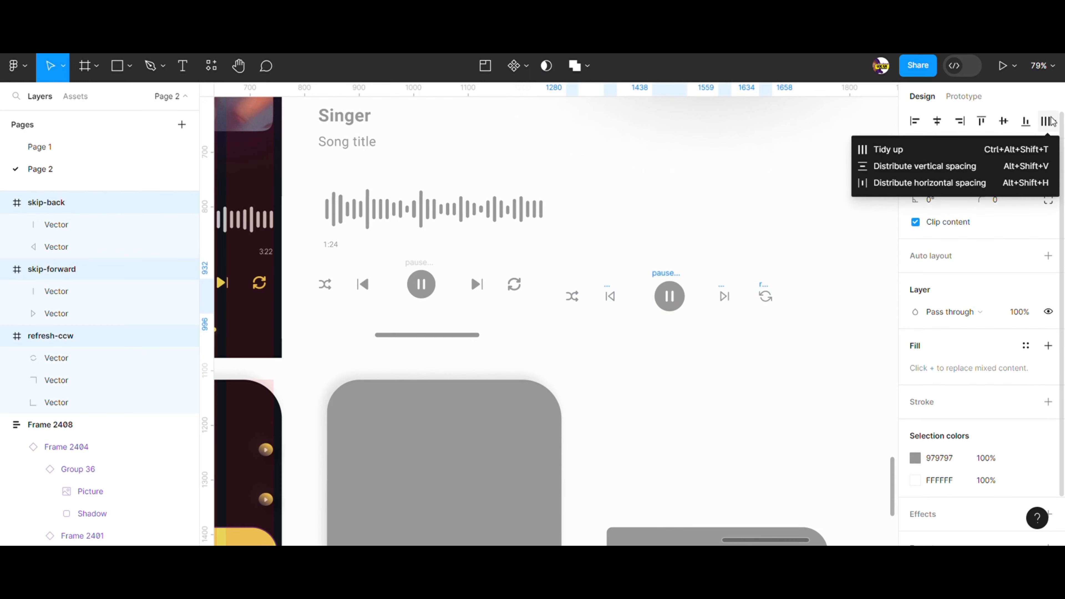
{"action": "left_click", "coordinate": [941, 145]}
{"action": "left_click", "coordinate": [937, 246]}
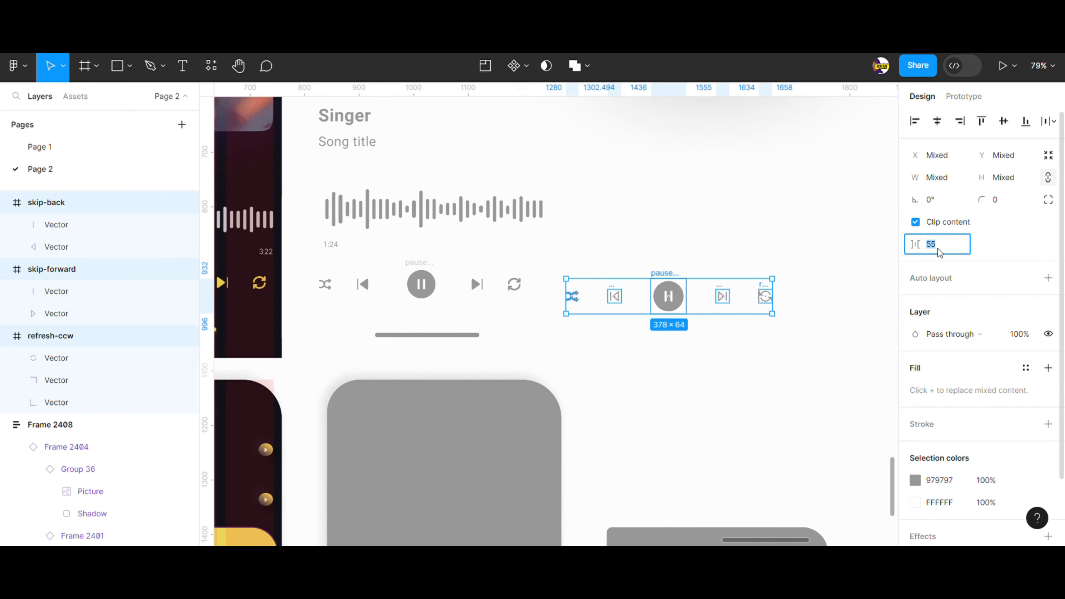
{"action": "type", "text": "24"}
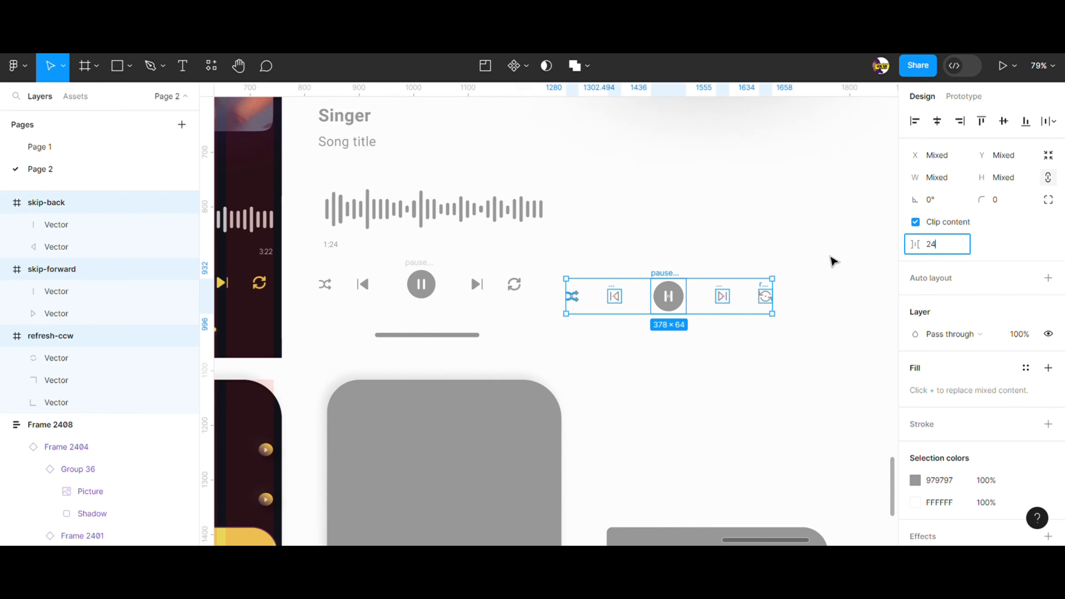
{"action": "left_click", "coordinate": [830, 256]}
Step: Ungroup the skip-forward and refresh icon frames and group their vectors together, and group the shuffle and skip-back icons as another pair
{"action": "left_click_drag", "start_coordinate": [737, 307], "coordinate": [713, 298]}
{"action": "key", "text": "ctrl+shift+g"}
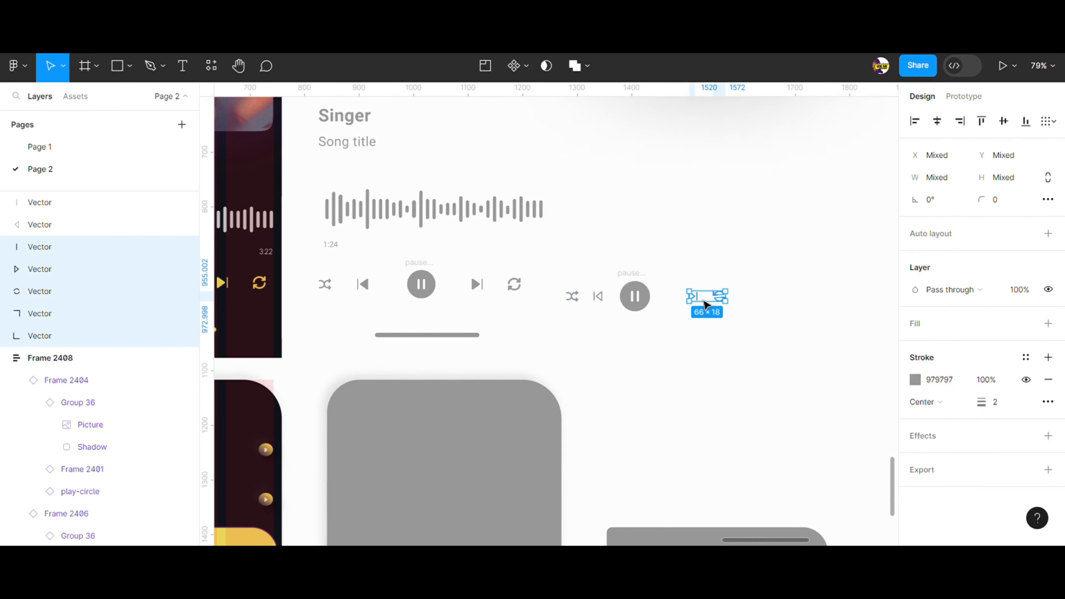
{"action": "right_click", "coordinate": [695, 298]}
{"action": "left_click", "coordinate": [750, 279]}
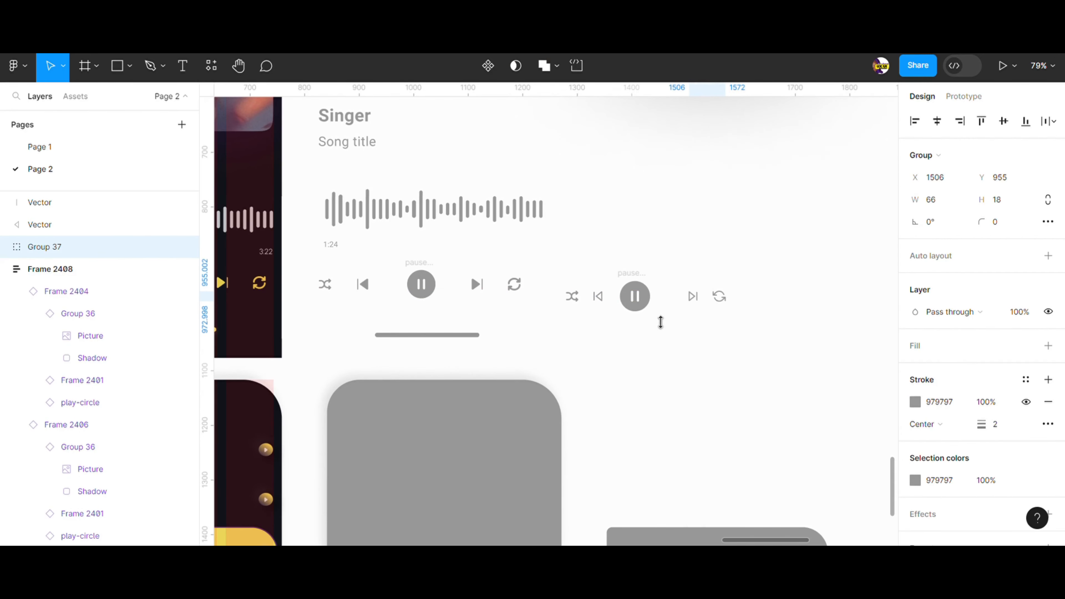
{"action": "left_click_drag", "start_coordinate": [569, 297], "coordinate": [613, 312]}
{"action": "right_click", "coordinate": [602, 311]}
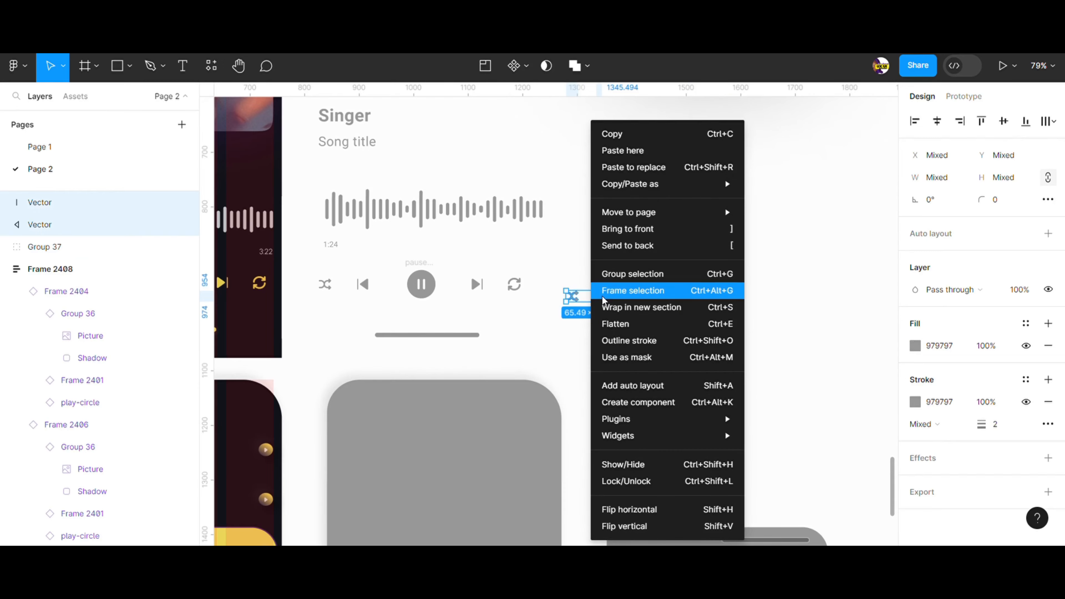
{"action": "left_click", "coordinate": [624, 274]}
Step: Align the two icon groups and the pause icon on their vertical centres and space them evenly at 62
{"action": "left_click_drag", "start_coordinate": [756, 333], "coordinate": [563, 257]}
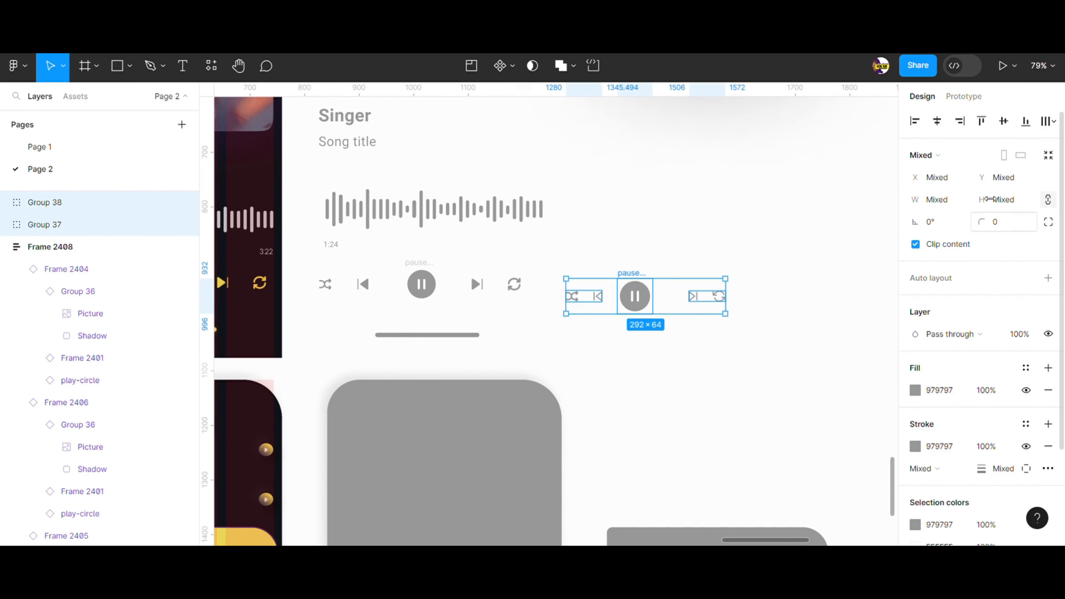
{"action": "left_click", "coordinate": [1004, 126]}
{"action": "scroll", "coordinate": [952, 377], "scroll_direction": "down", "scroll_amount": 3}
{"action": "scroll", "coordinate": [949, 364], "scroll_direction": "up", "scroll_amount": 3}
{"action": "left_click", "coordinate": [1049, 121]}
{"action": "left_click", "coordinate": [944, 181]}
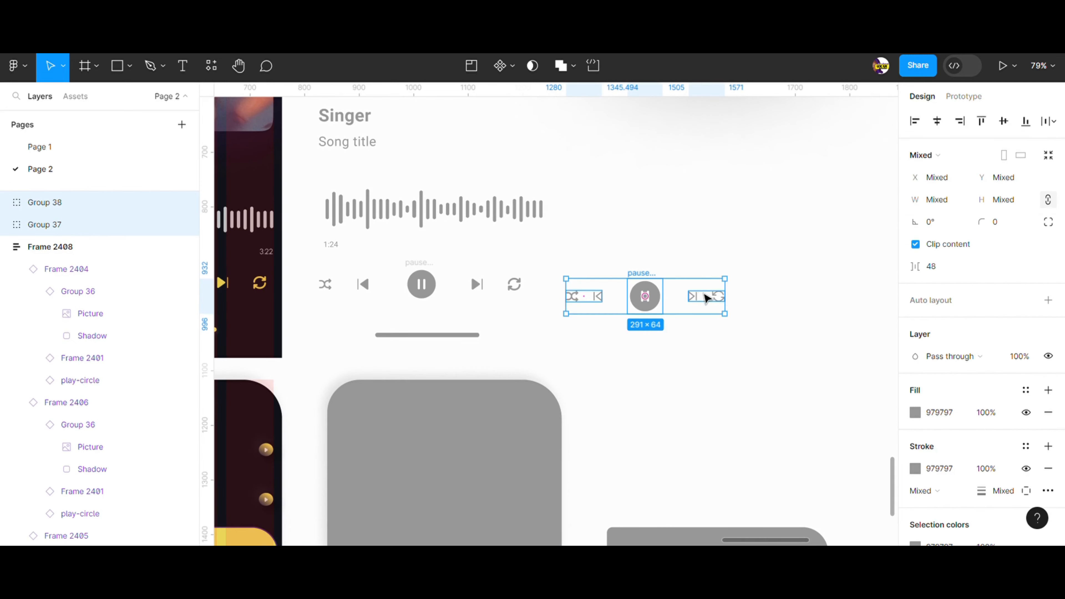
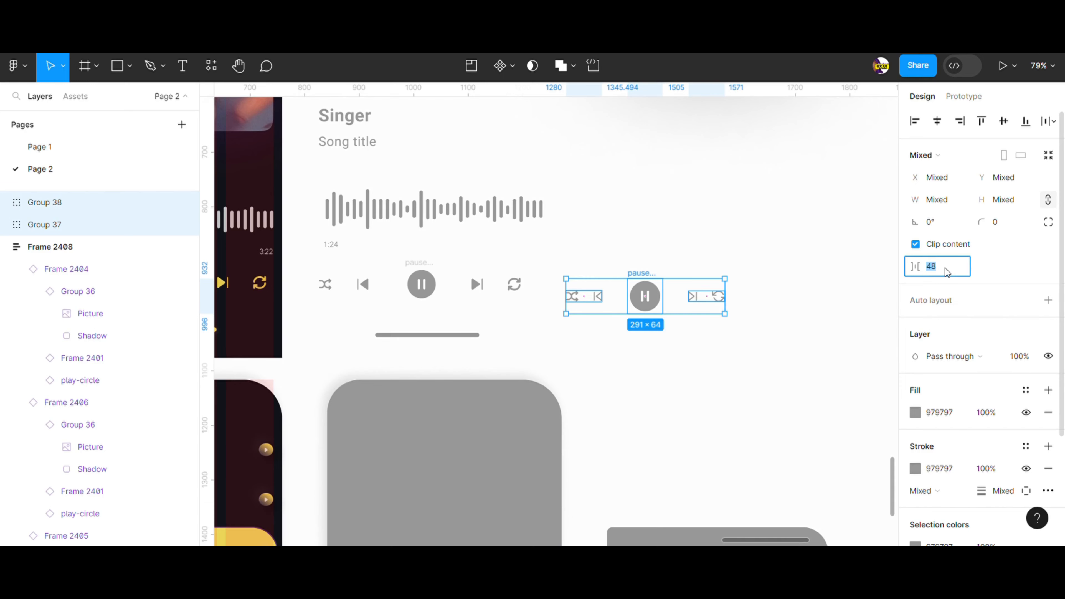
{"action": "type", "text": "62"}
{"action": "key", "text": "Return"}
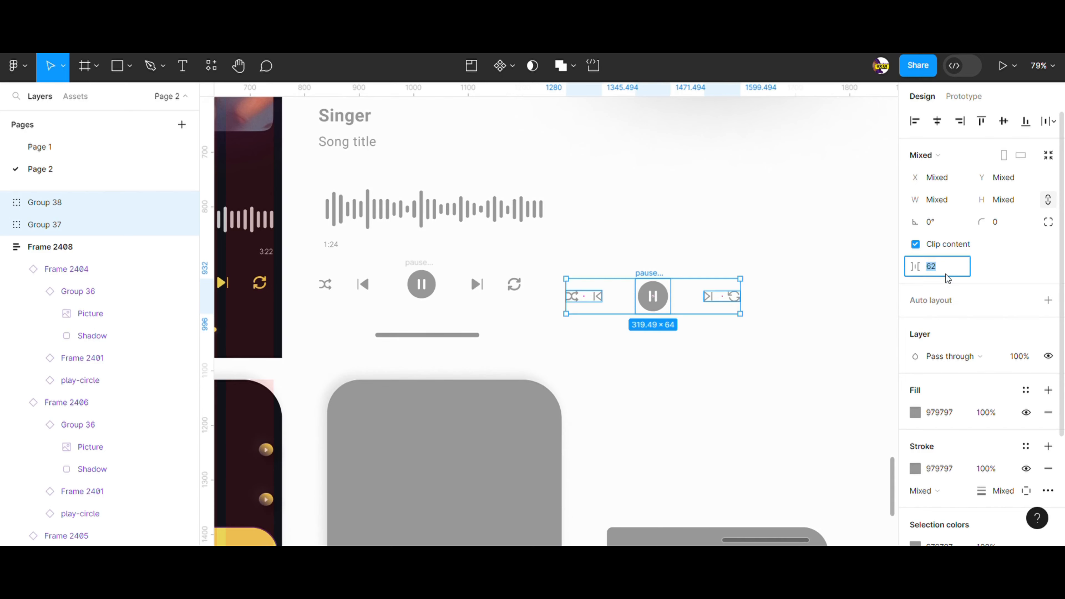
Step: Wrap the new playback controls in an auto layout frame and move the frame farther away from the original grey controls
{"action": "type", "text": "48"}
{"action": "key", "text": "shift+a"}
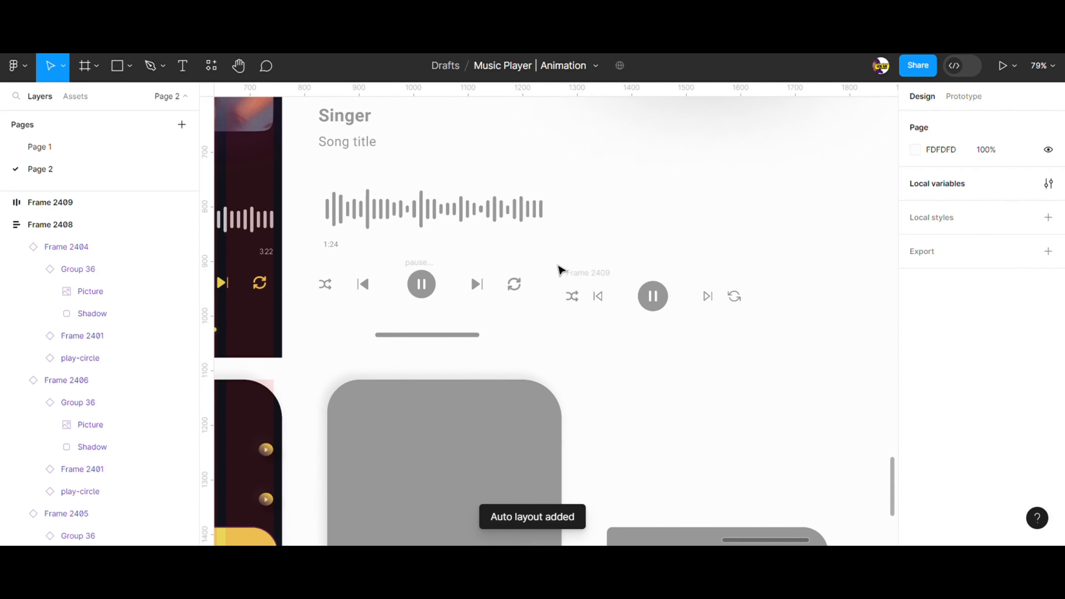
{"action": "left_click_drag", "start_coordinate": [598, 273], "coordinate": [668, 296]}
{"action": "left_click", "coordinate": [690, 357]}
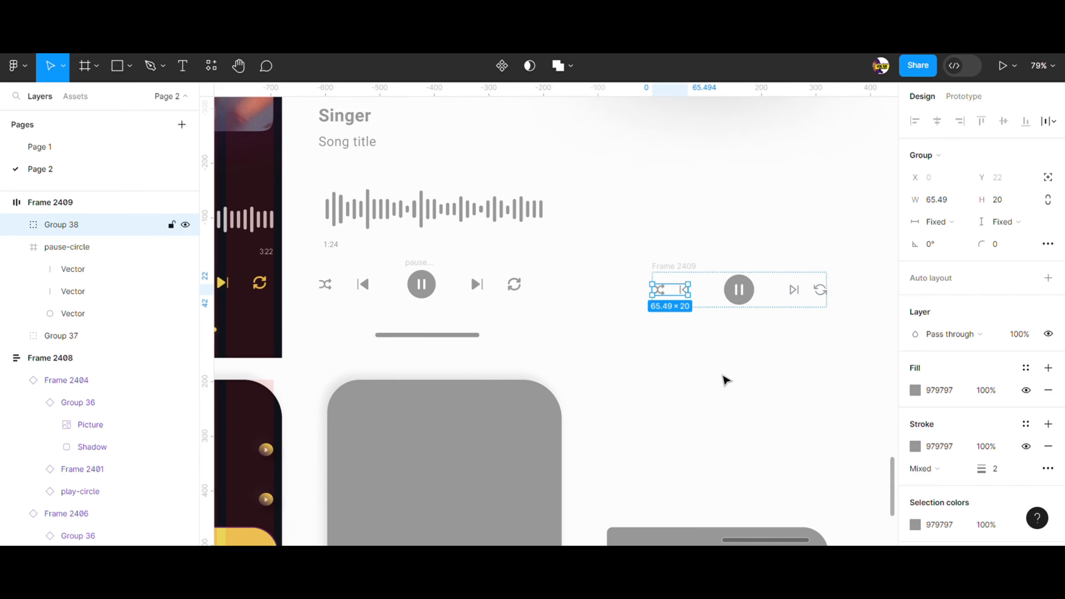
{"action": "left_click", "coordinate": [712, 362]}
Step: Draw a rectangle and fit it over the grey slide-out panel at about 431 × 573
{"action": "scroll", "coordinate": [699, 346], "scroll_direction": "down", "scroll_amount": 3}
{"action": "left_click_drag", "start_coordinate": [806, 427], "coordinate": [765, 256]}
{"action": "left_click", "coordinate": [699, 272]}
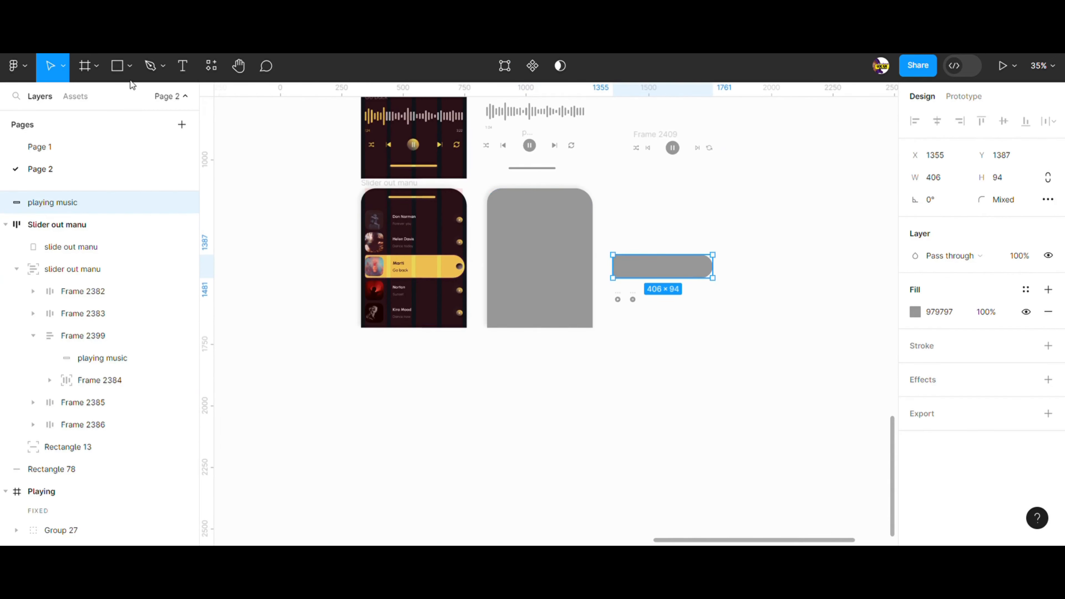
{"action": "left_click", "coordinate": [129, 65]}
{"action": "left_click", "coordinate": [126, 100]}
{"action": "mouse_move", "coordinate": [783, 201]}
{"action": "left_mouse_down"}
{"action": "mouse_move", "coordinate": [868, 326]}
{"action": "mouse_move", "coordinate": [868, 382]}
{"action": "left_mouse_up"}
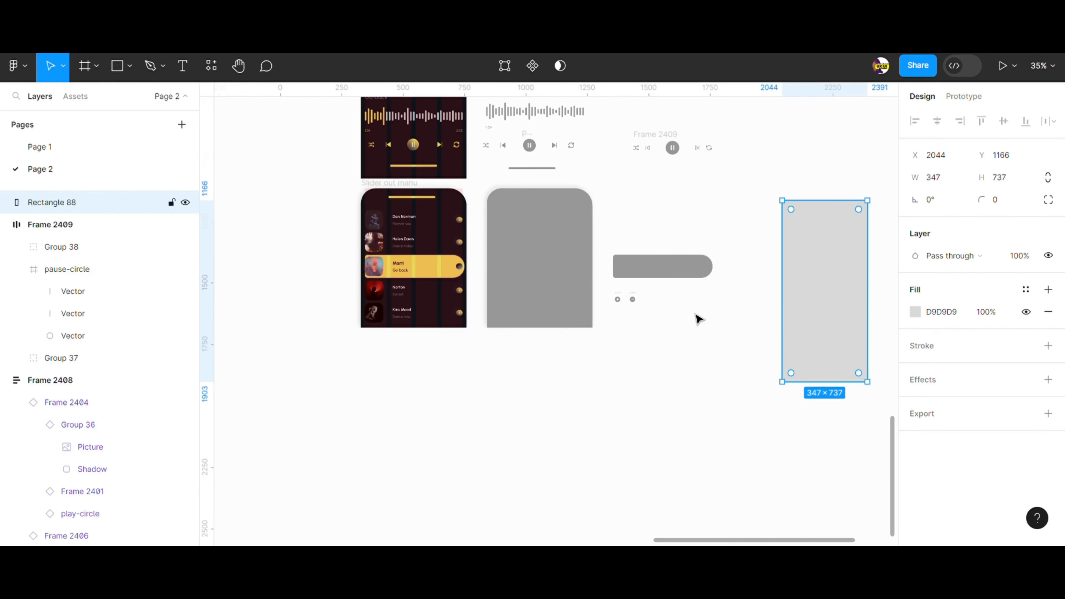
{"action": "left_click_drag", "start_coordinate": [843, 275], "coordinate": [547, 261]}
{"action": "left_click_drag", "start_coordinate": [572, 368], "coordinate": [607, 338]}
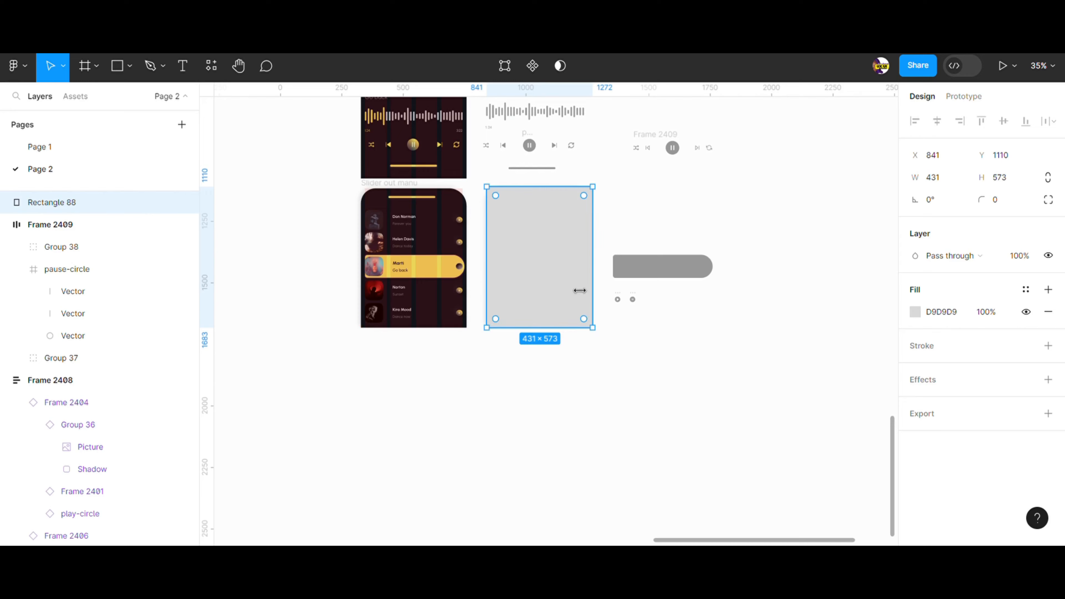
Step: Move the new rectangle below the grey slide-out panel and round its two top corners to 60
{"action": "left_click_drag", "start_coordinate": [563, 268], "coordinate": [564, 436]}
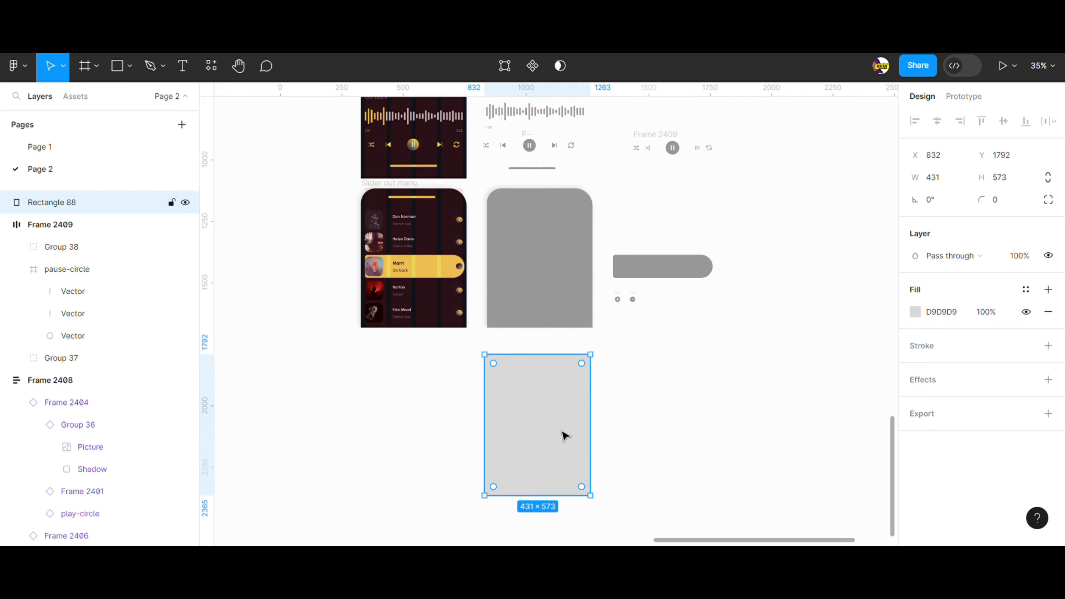
{"action": "left_click", "coordinate": [1050, 200]}
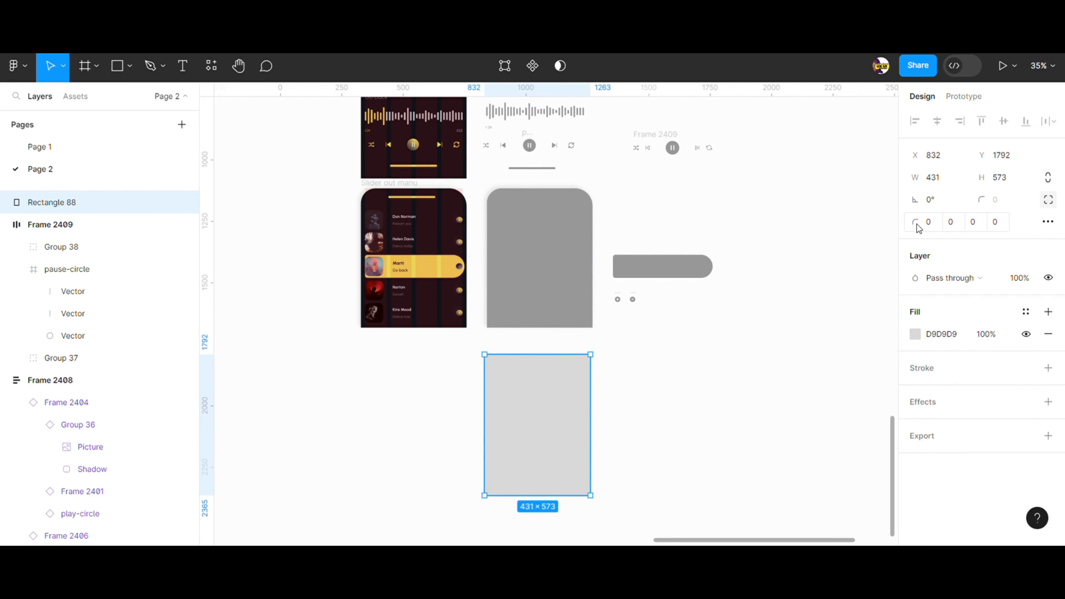
{"action": "type", "text": "60"}
{"action": "left_click", "coordinate": [952, 222]}
{"action": "left_click", "coordinate": [974, 222]}
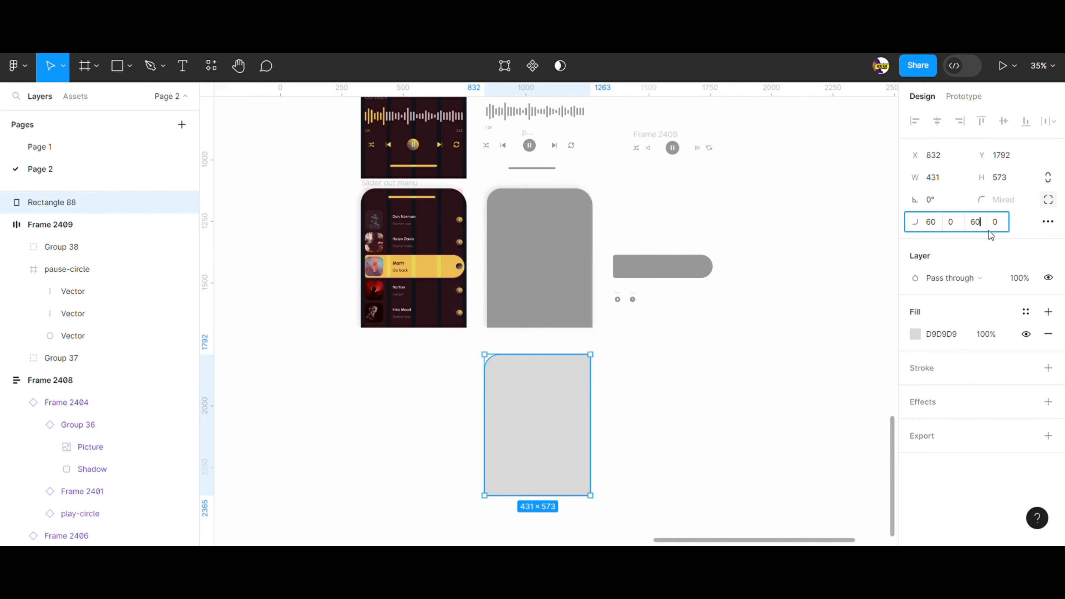
{"action": "type", "text": "60"}
{"action": "key", "text": "Return"}
{"action": "left_click", "coordinate": [978, 222]}
{"action": "type", "text": "2"}
{"action": "left_click", "coordinate": [952, 225]}
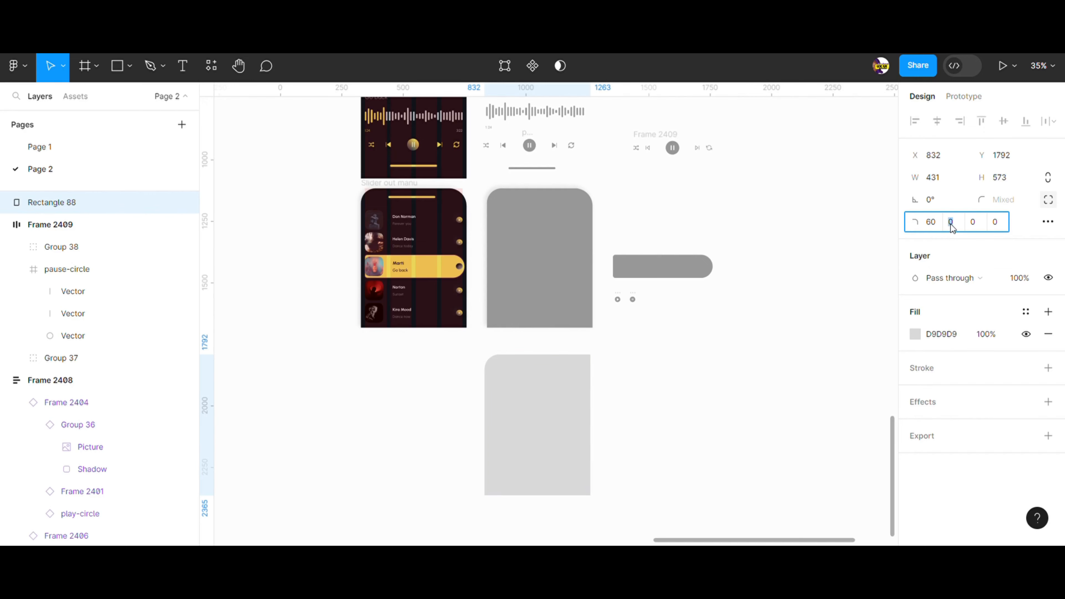
{"action": "left_click", "coordinate": [718, 362]}
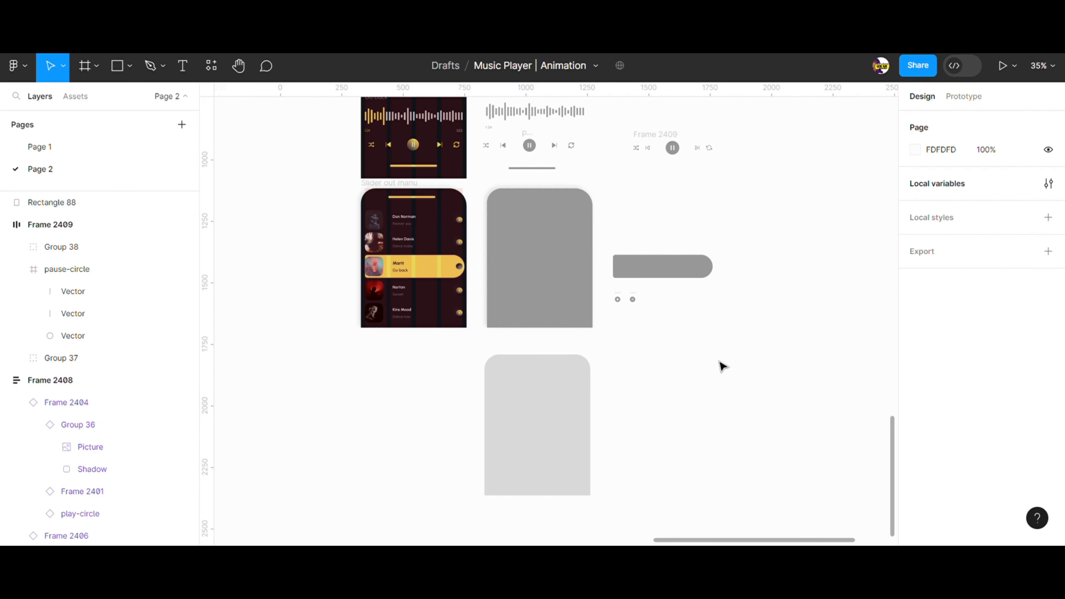
Step: Draw a rectangle about 407 × 85 just above the grey rounded highlight bar
{"action": "scroll", "coordinate": [704, 278], "scroll_direction": "down", "scroll_amount": 2}
{"action": "left_click", "coordinate": [126, 66]}
{"action": "left_click", "coordinate": [123, 98]}
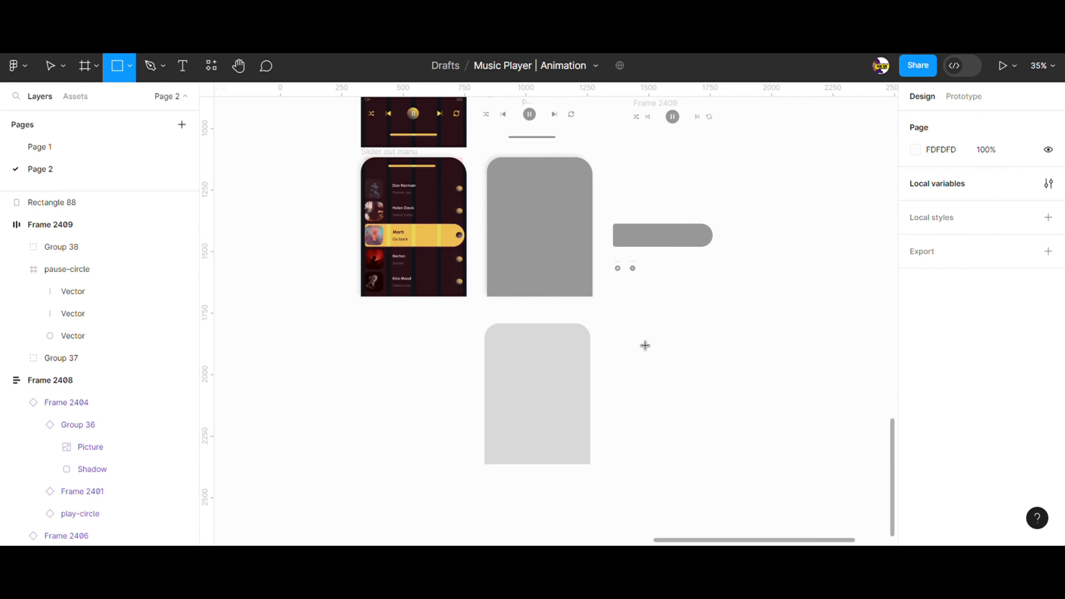
{"action": "left_click_drag", "start_coordinate": [619, 199], "coordinate": [720, 220]}
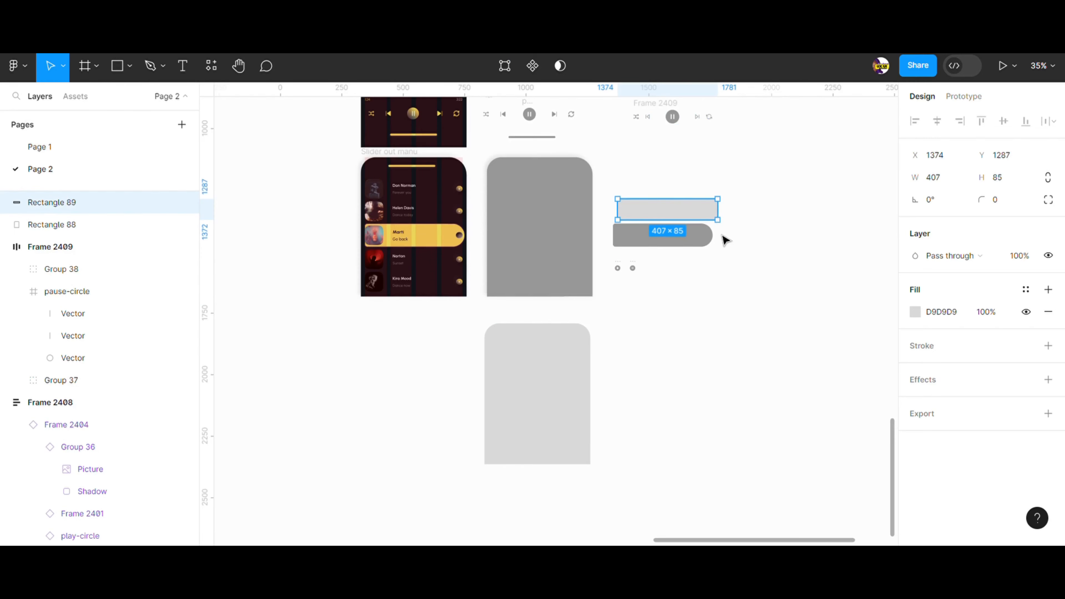
Step: Set the new bar's corner radii individually to 20 for both left corners and 60 for both right corners
{"action": "scroll", "coordinate": [646, 240], "scroll_direction": "up", "scroll_amount": 3}
{"action": "scroll", "coordinate": [645, 240], "scroll_direction": "up", "scroll_amount": 2}
{"action": "left_click", "coordinate": [1049, 201]}
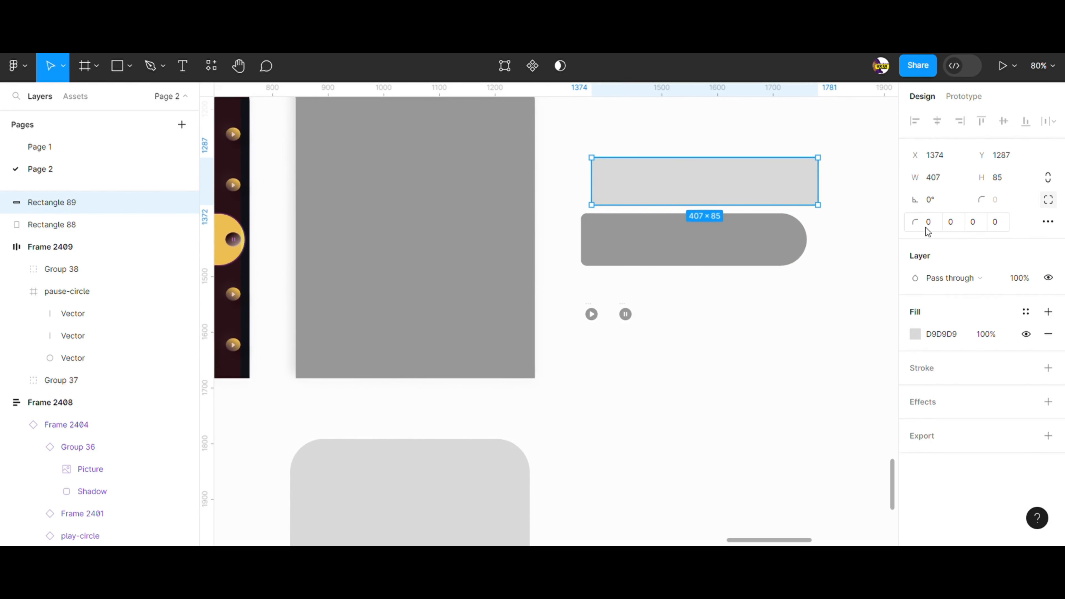
{"action": "left_click", "coordinate": [931, 227]}
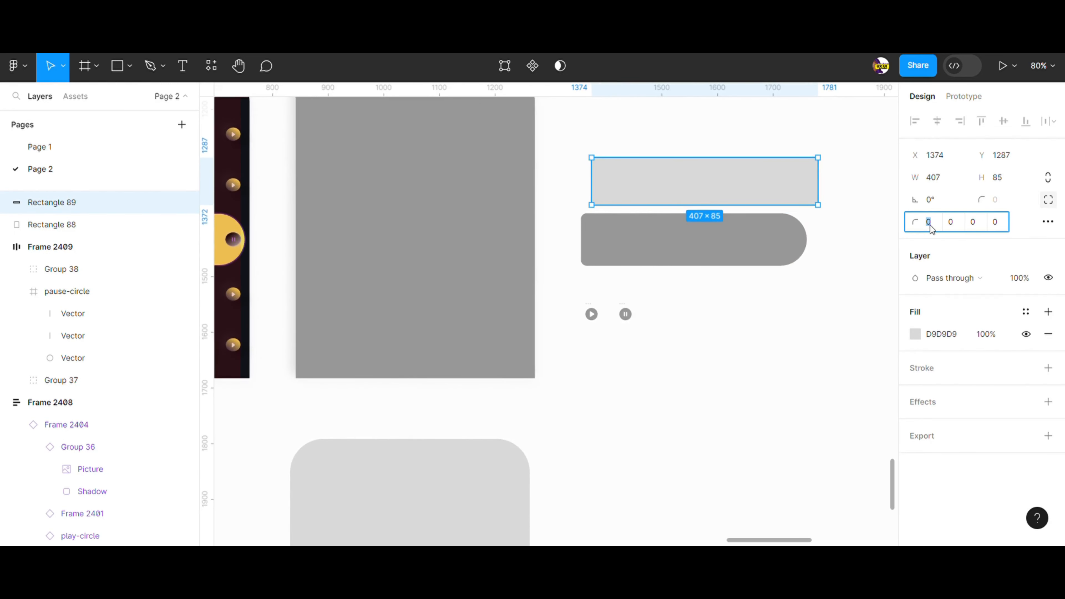
{"action": "left_click", "coordinate": [960, 225]}
{"action": "type", "text": "60"}
{"action": "left_click", "coordinate": [974, 227]}
{"action": "type", "text": "60"}
{"action": "left_click", "coordinate": [994, 227]}
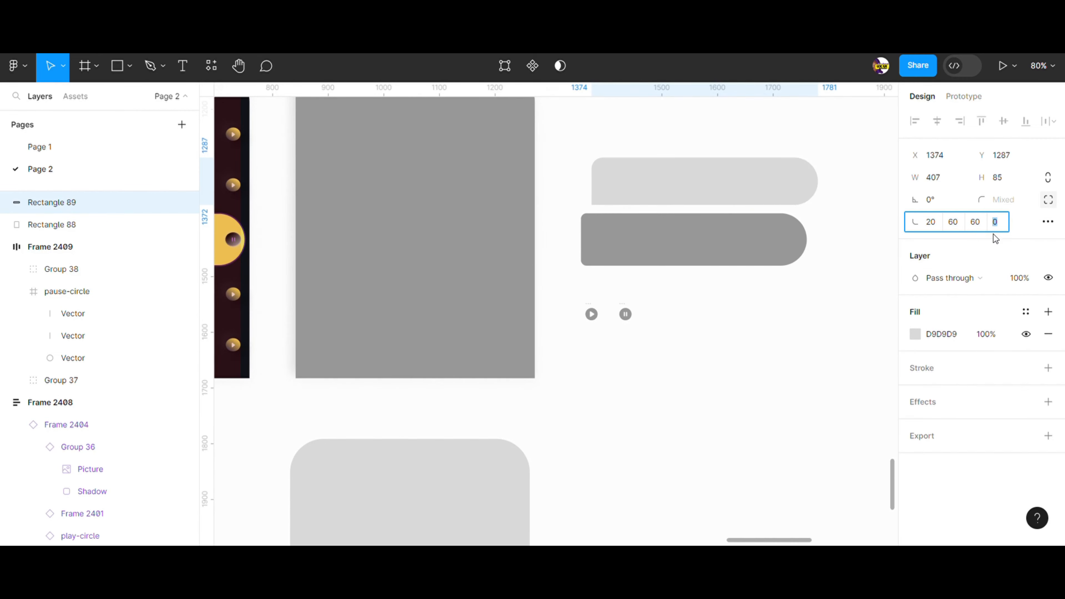
{"action": "key", "text": "Return"}
{"action": "left_click", "coordinate": [880, 304]}
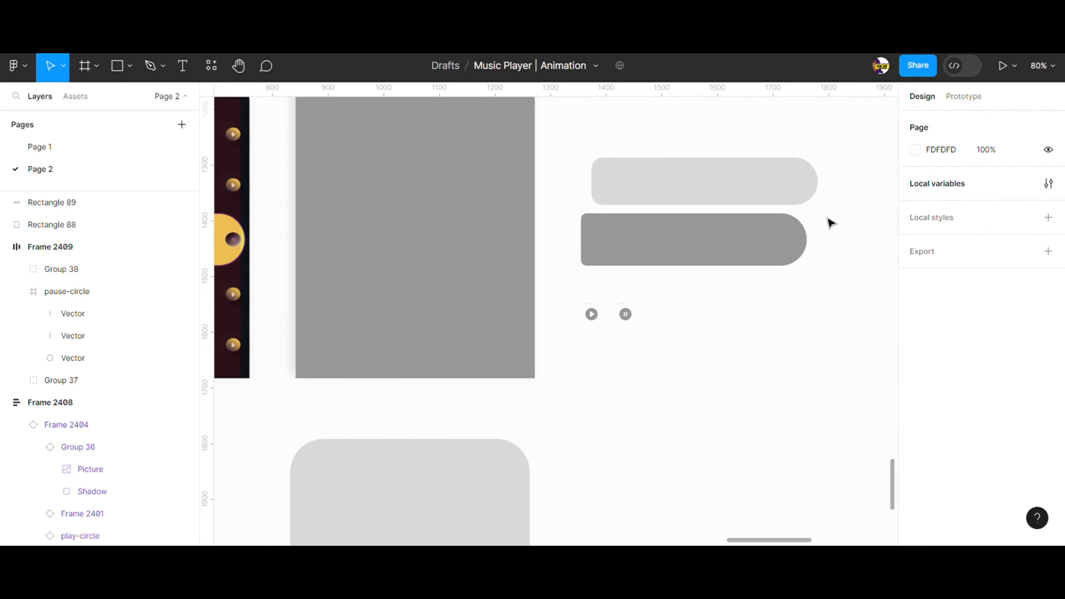
Step: Set the radius of the light bar's two left corners to 10
{"action": "left_click", "coordinate": [793, 198]}
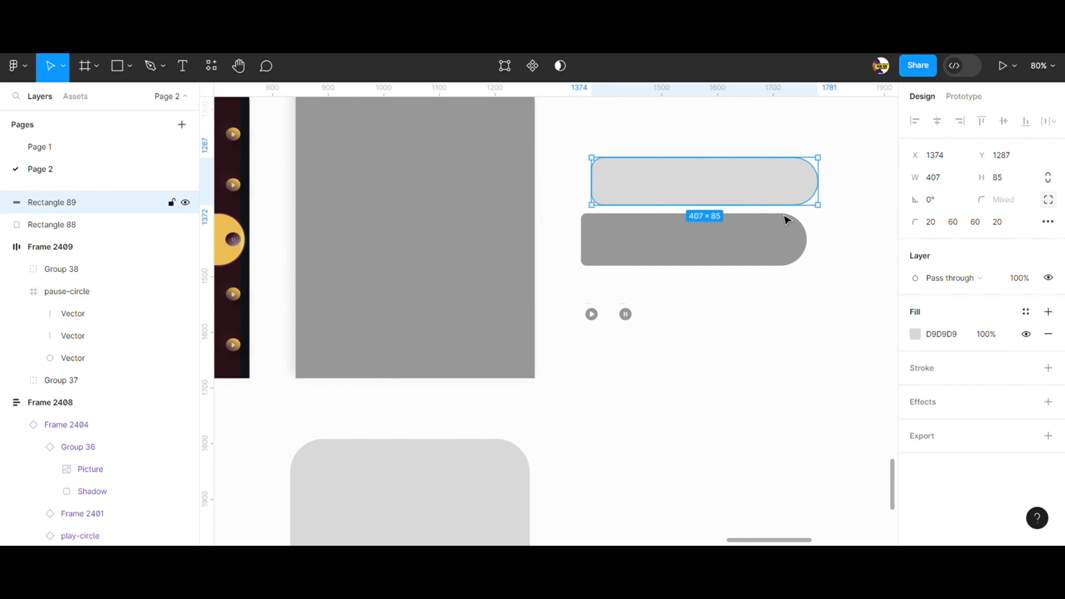
{"action": "left_click", "coordinate": [994, 227]}
{"action": "type", "text": "10"}
{"action": "key", "text": "Return"}
{"action": "left_click", "coordinate": [739, 348]}
Step: Shift the light bar 20 to the left, in line with the darker bar, and increase its height
{"action": "left_click", "coordinate": [733, 180]}
{"action": "key", "text": "shift+Left"}
{"action": "key", "text": "shift+Left"}
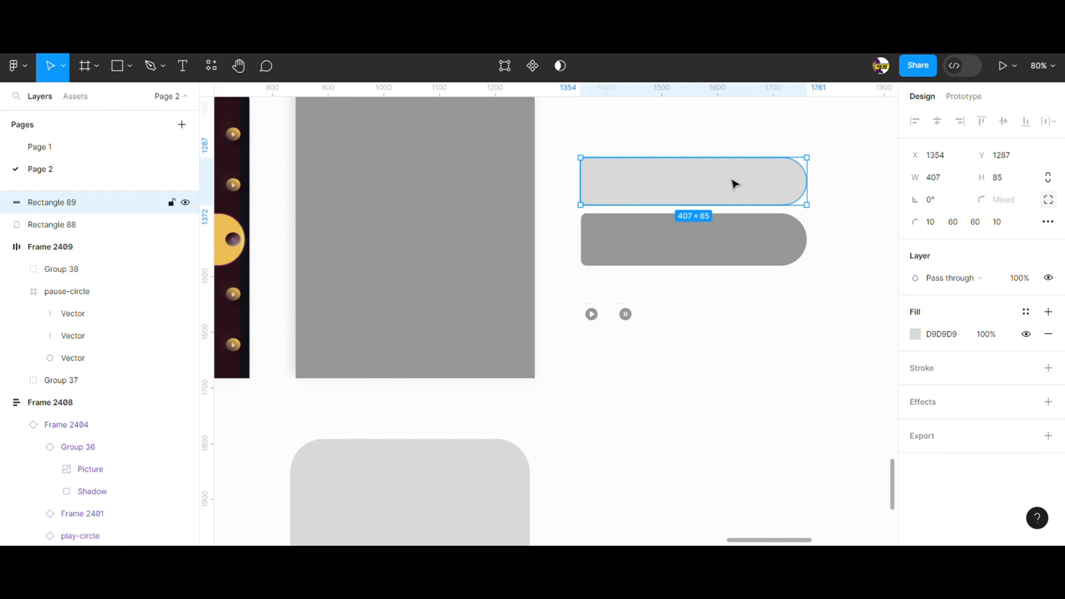
{"action": "left_click_drag", "start_coordinate": [741, 167], "coordinate": [741, 166]}
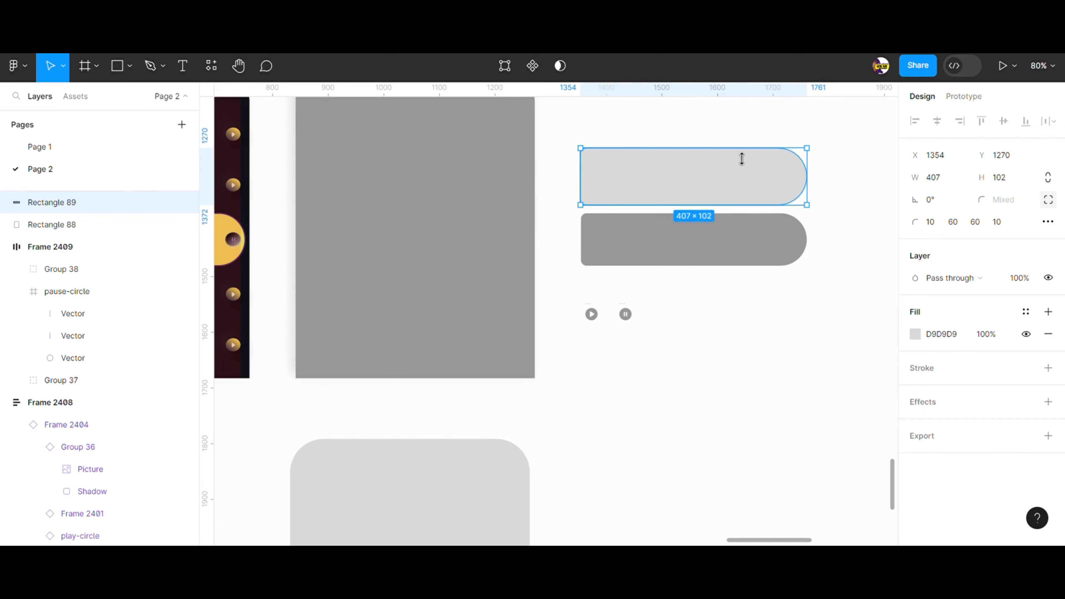
{"action": "left_click", "coordinate": [696, 487]}
Step: Copy all the grey waveform bars and paste them onto the empty canvas to the right of the playback controls
{"action": "scroll", "coordinate": [714, 436], "scroll_direction": "down", "scroll_amount": 5}
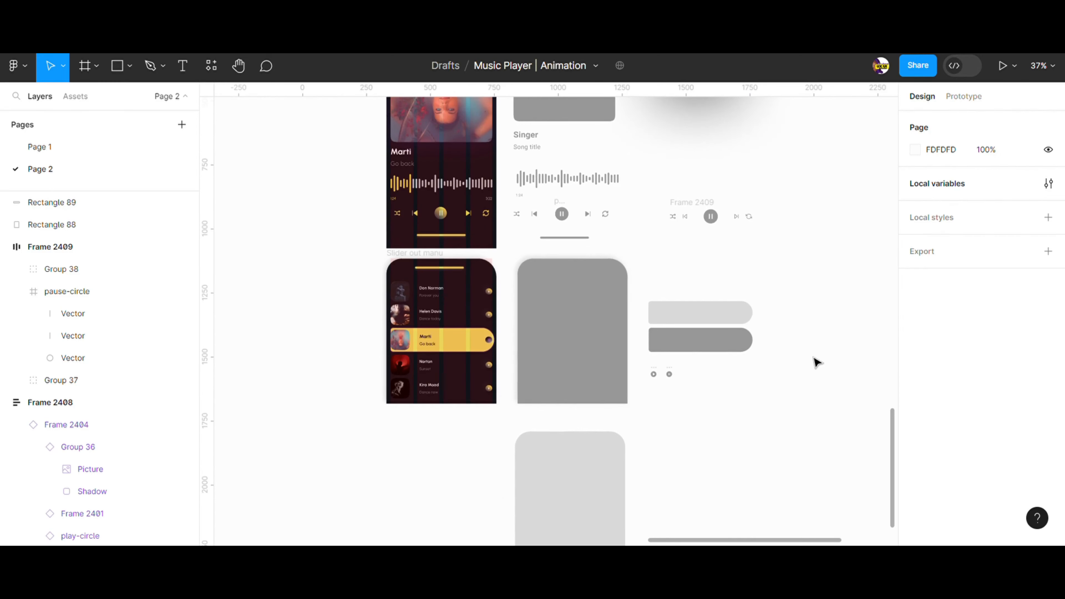
{"action": "scroll", "coordinate": [781, 349], "scroll_direction": "down", "scroll_amount": 3}
{"action": "scroll", "coordinate": [709, 271], "scroll_direction": "up", "scroll_amount": 8}
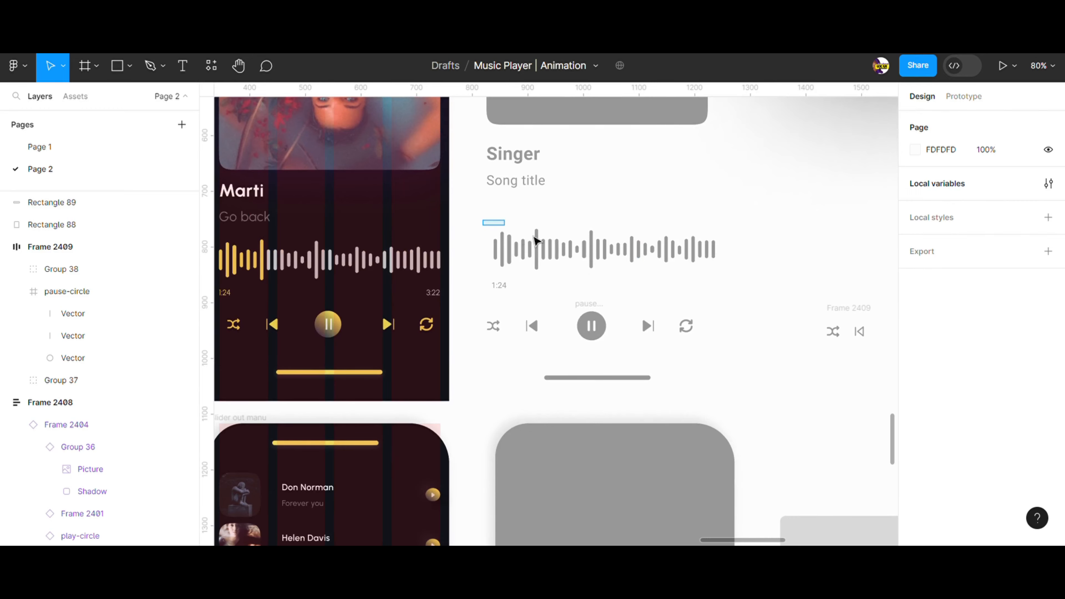
{"action": "left_click_drag", "start_coordinate": [536, 240], "coordinate": [739, 262]}
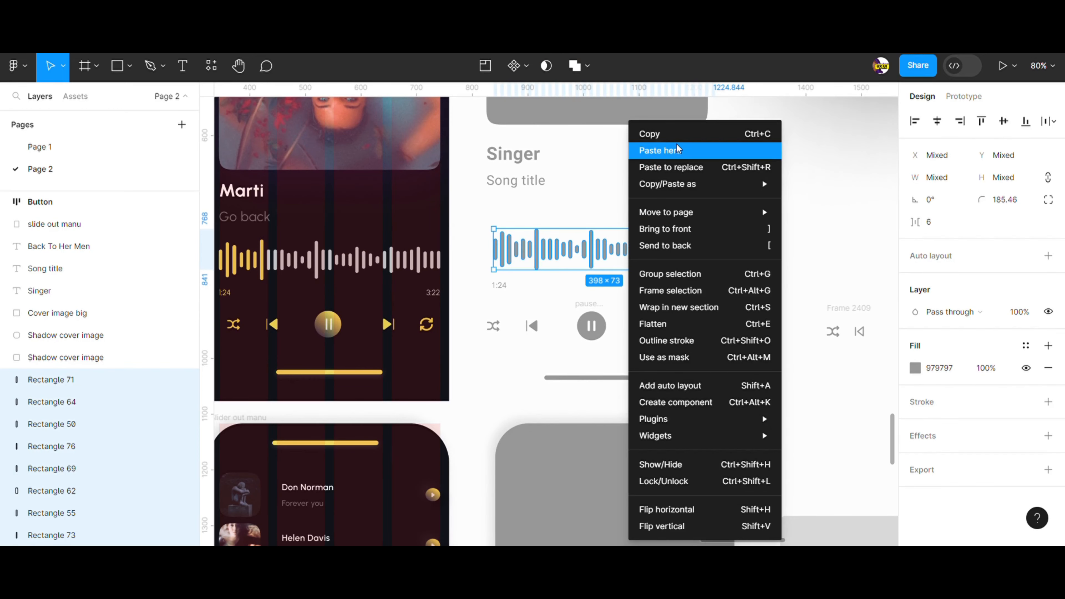
{"action": "left_click", "coordinate": [666, 138]}
{"action": "left_click", "coordinate": [837, 230]}
{"action": "scroll", "coordinate": [819, 253], "scroll_direction": "down", "scroll_amount": 5}
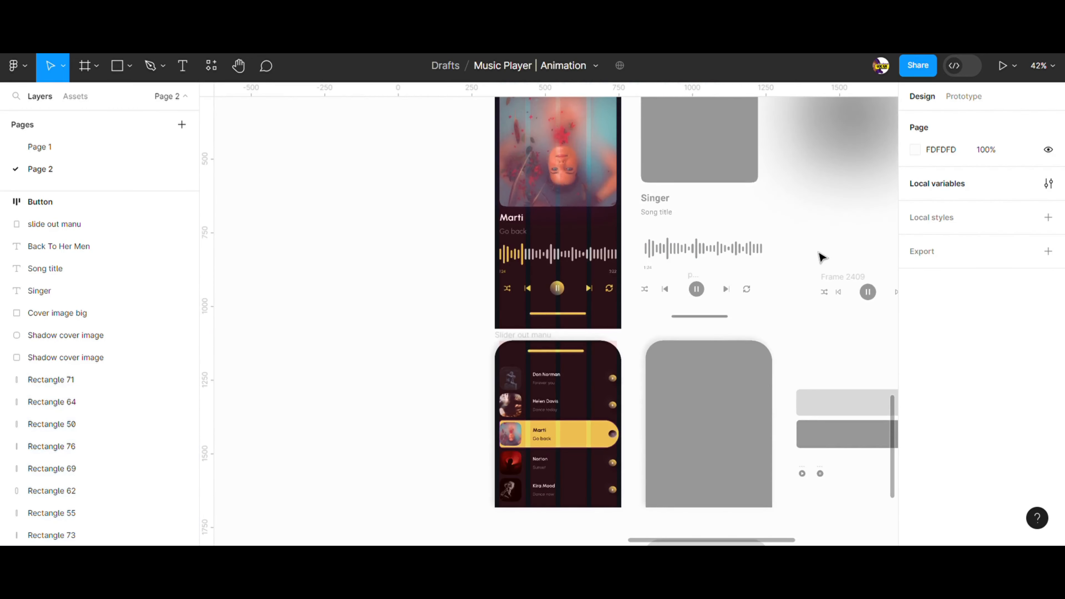
{"action": "left_click_drag", "start_coordinate": [840, 447], "coordinate": [395, 393]}
{"action": "scroll", "coordinate": [440, 228], "scroll_direction": "up", "scroll_amount": 5}
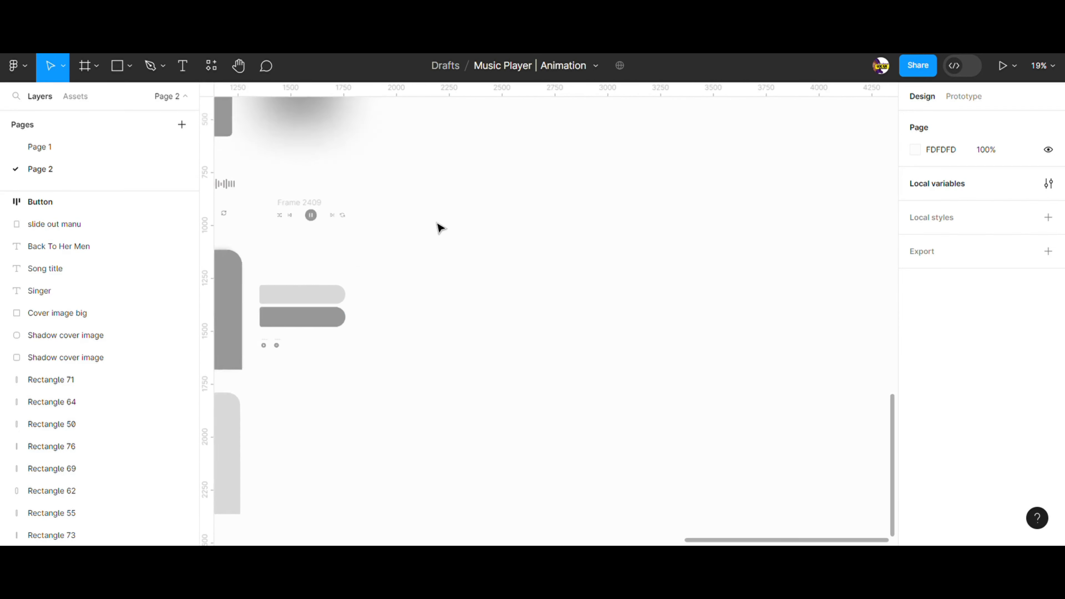
{"action": "key", "text": "ctrl+v"}
{"action": "left_click_drag", "start_coordinate": [556, 321], "coordinate": [545, 160]}
{"action": "left_click", "coordinate": [544, 208]}
Step: Draw a thin rectangle about 2 × 15 before the copied waveform's first bar, and check the neighbouring bars' dimensions
{"action": "scroll", "coordinate": [507, 169], "scroll_direction": "up", "scroll_amount": 8}
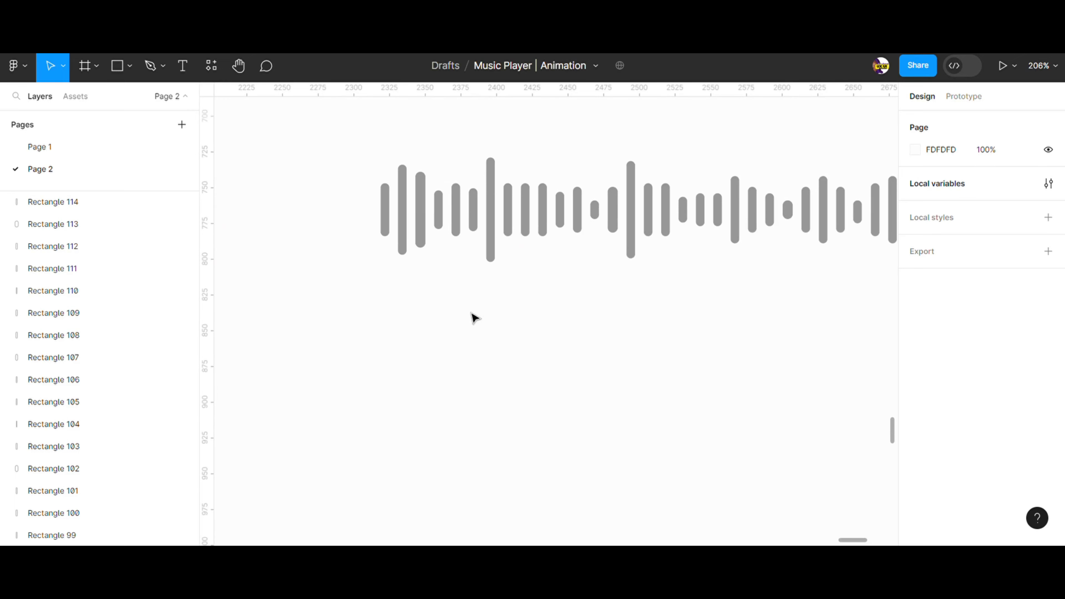
{"action": "left_click", "coordinate": [130, 66]}
{"action": "left_click", "coordinate": [122, 98]}
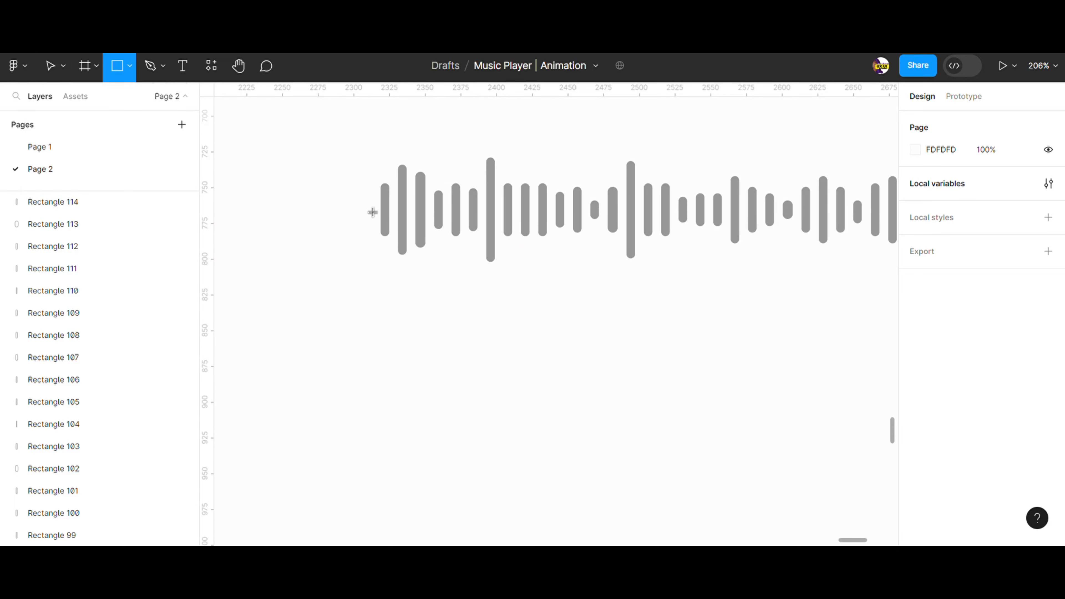
{"action": "left_click_drag", "start_coordinate": [363, 198], "coordinate": [366, 219]}
{"action": "left_click", "coordinate": [388, 219]}
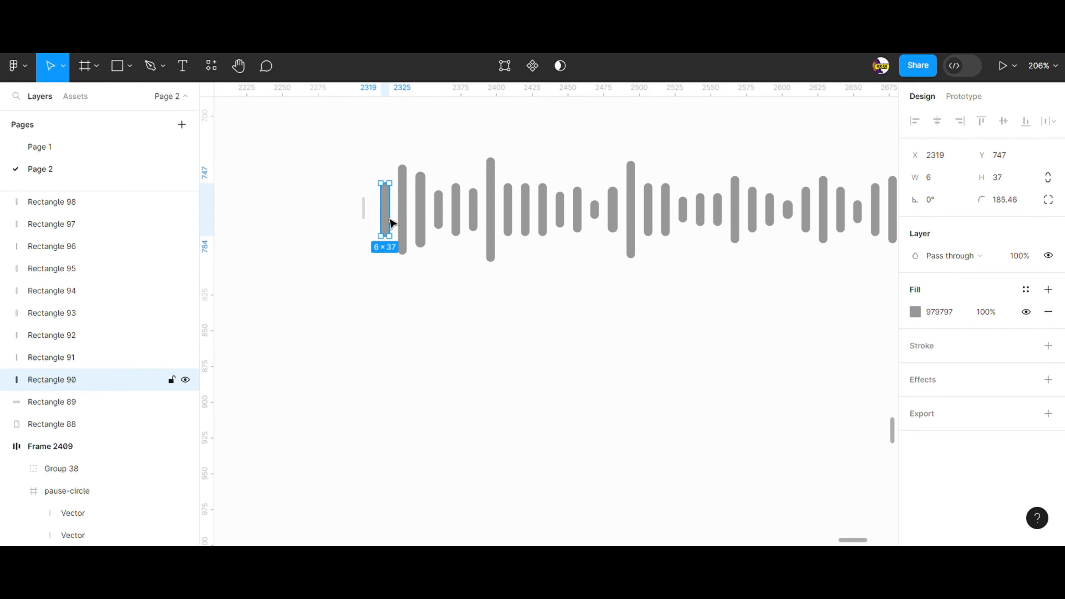
{"action": "left_click", "coordinate": [404, 220]}
{"action": "left_click", "coordinate": [422, 219]}
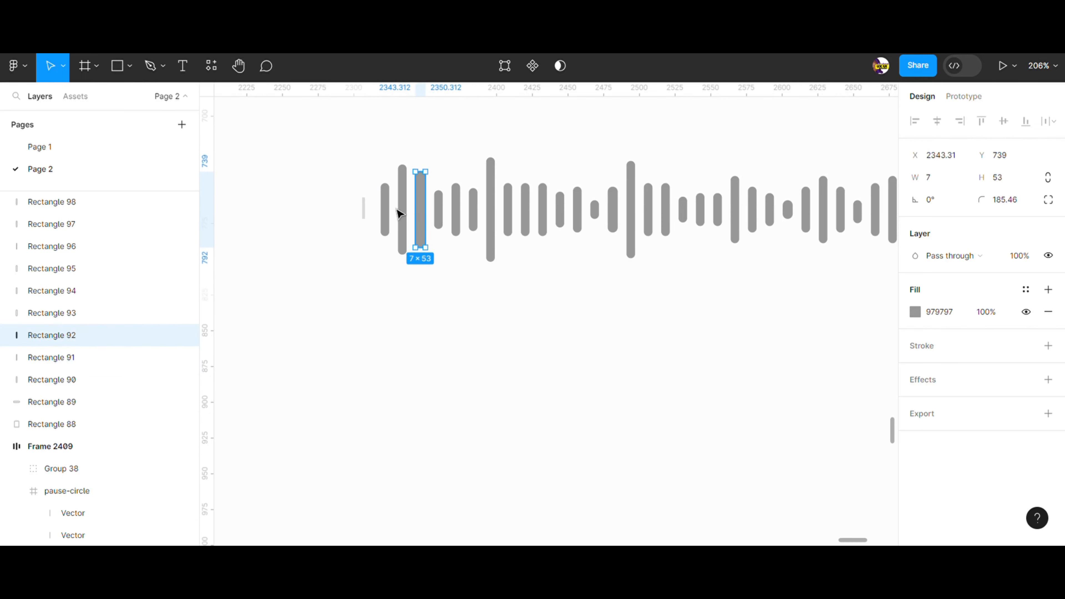
{"action": "left_click", "coordinate": [386, 210]}
{"action": "left_click", "coordinate": [319, 232]}
Step: Set the small bar's width to 6 and its corner radius to 20
{"action": "left_click", "coordinate": [364, 210]}
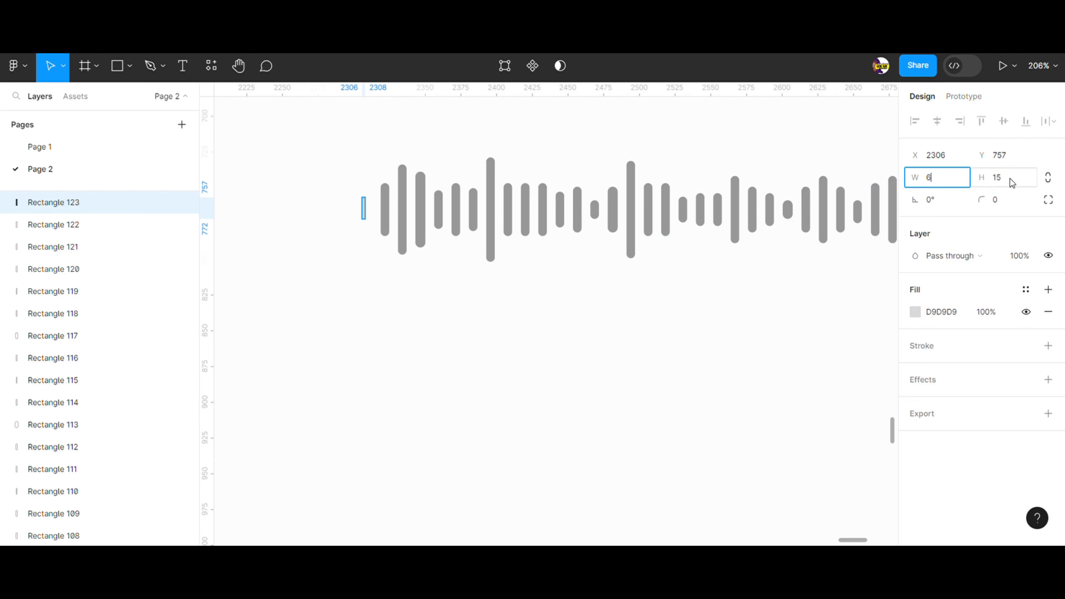
{"action": "left_click", "coordinate": [1012, 204]}
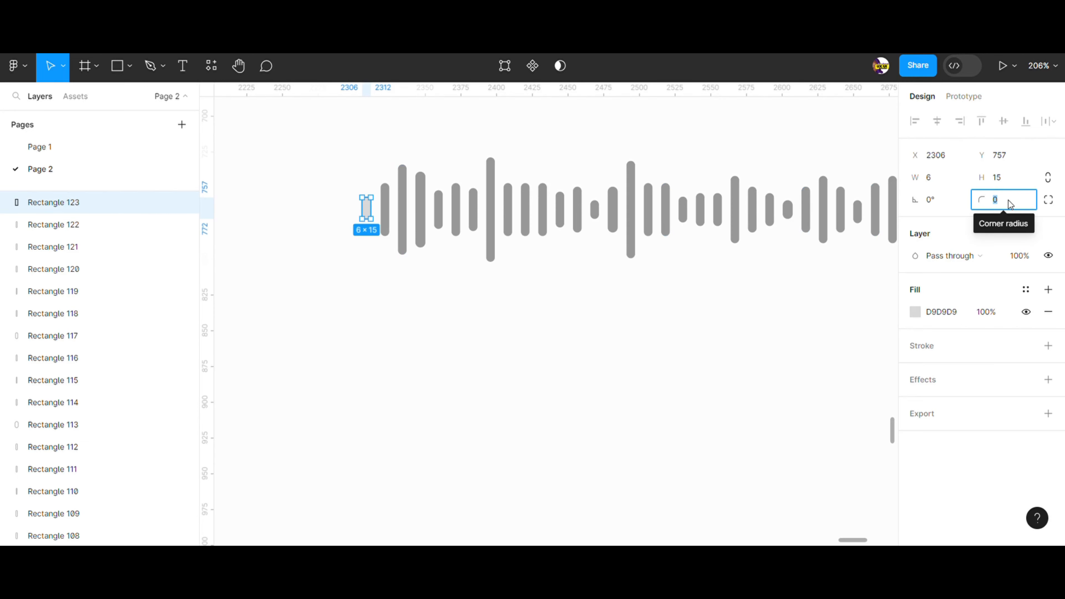
{"action": "type", "text": "20"}
{"action": "key", "text": "Return"}
{"action": "left_click", "coordinate": [704, 373]}
Step: Duplicate the small bar into an evenly spaced row of ten bars leading up to the waveform
{"action": "left_click", "coordinate": [368, 209]}
{"action": "key", "text": "ctrl+d"}
{"action": "key", "text": "ctrl+d"}
{"action": "left_click_drag", "start_coordinate": [369, 210], "coordinate": [357, 219]}
{"action": "key", "text": "ctrl+d"}
{"action": "key", "text": "ctrl+d"}
{"action": "key", "text": "ctrl+d"}
{"action": "key", "text": "ctrl+d"}
{"action": "key", "text": "ctrl+d"}
{"action": "key", "text": "ctrl+d"}
{"action": "key", "text": "ctrl+d"}
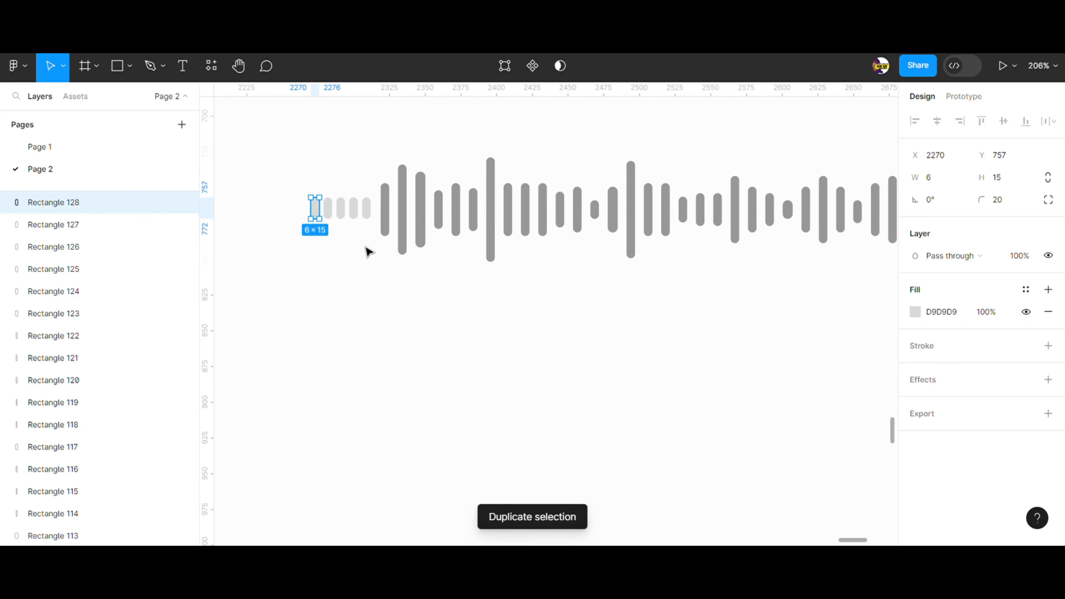
{"action": "key", "text": "ctrl+d"}
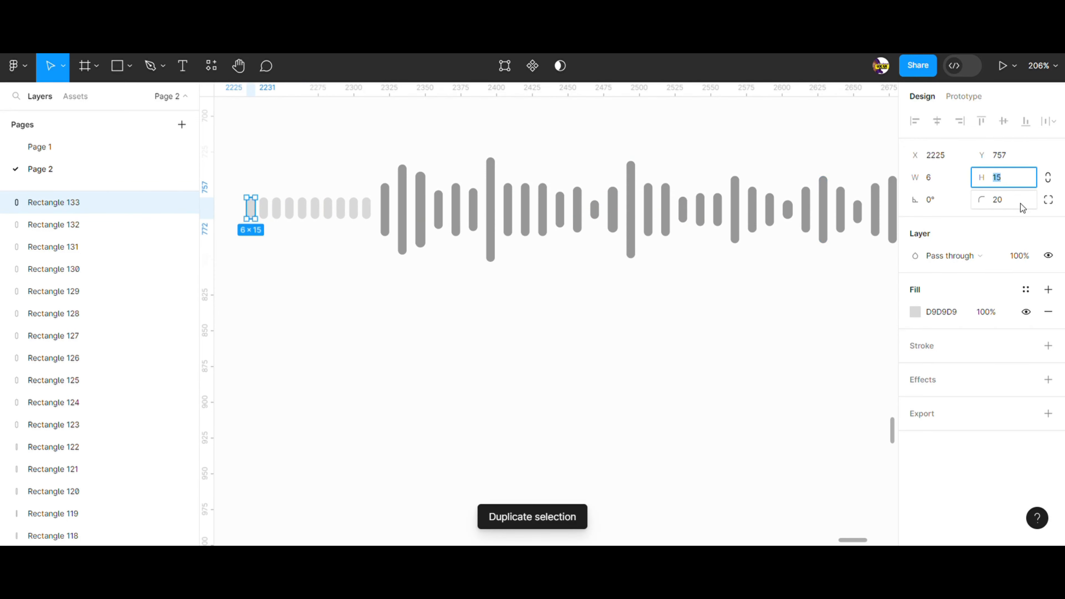
Step: Set the heights of the first, third and sixth bars in the new row to 50, 30 and 8
{"action": "type", "text": "50"}
{"action": "key", "text": "Return"}
{"action": "left_click", "coordinate": [277, 210]}
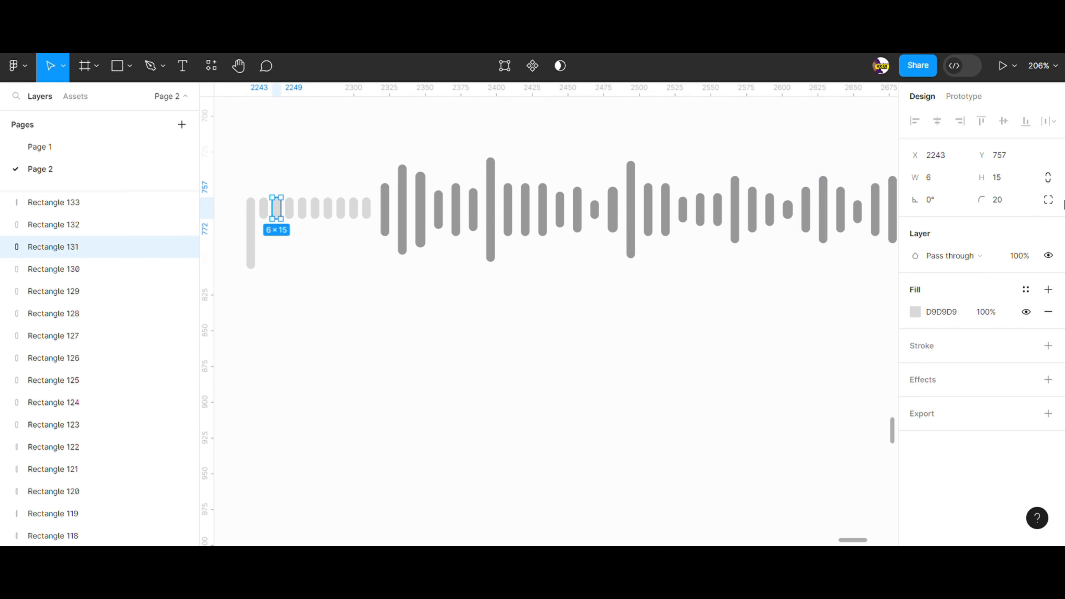
{"action": "type", "text": "30"}
{"action": "key", "text": "Return"}
{"action": "left_click", "coordinate": [316, 210]}
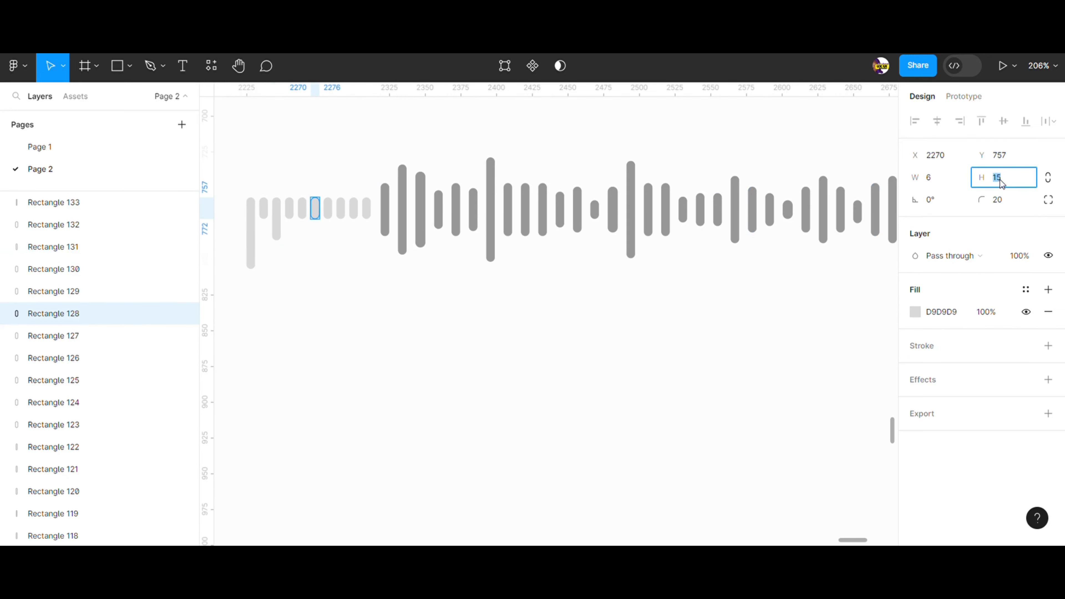
{"action": "key", "text": "Return"}
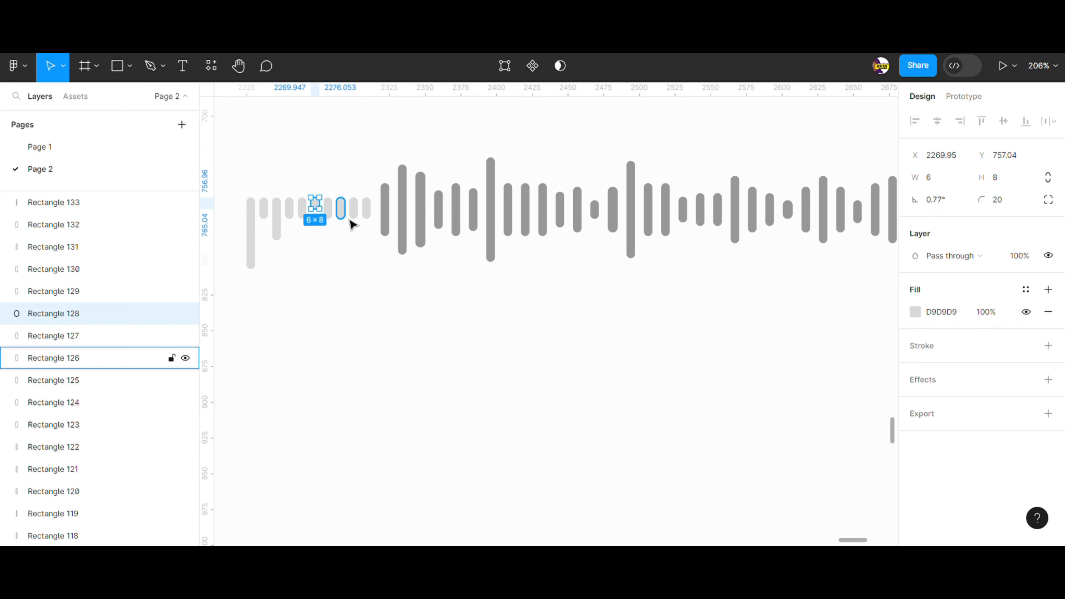
Step: Set the eighth bar's height to 24 and make the tenth bar of the new row slightly taller
{"action": "left_click", "coordinate": [341, 210]}
{"action": "left_click", "coordinate": [1004, 183]}
{"action": "type", "text": "2"}
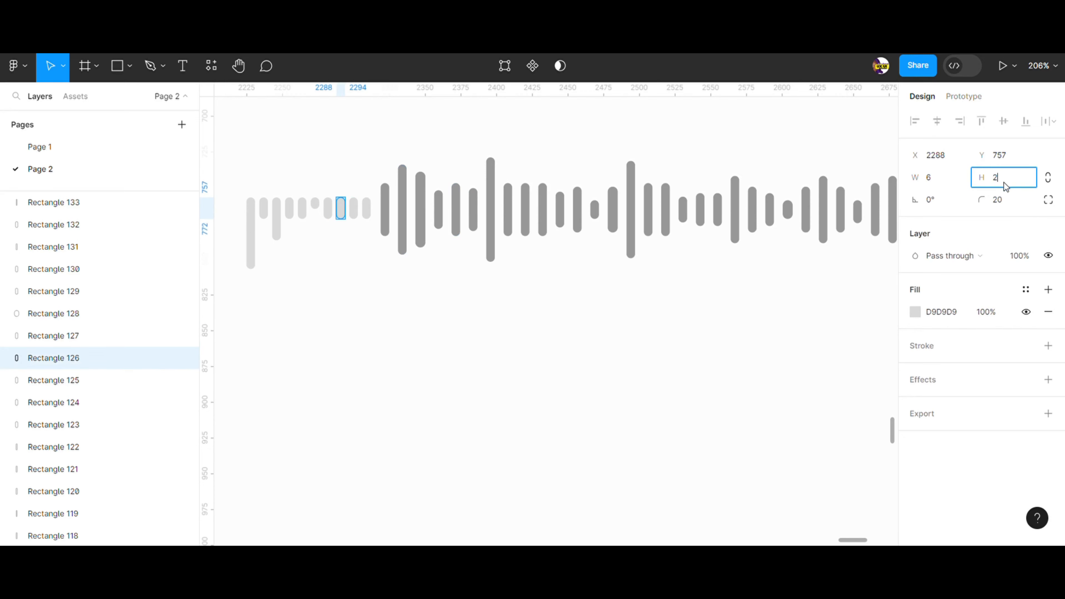
{"action": "type", "text": "4"}
{"action": "left_click", "coordinate": [366, 217]}
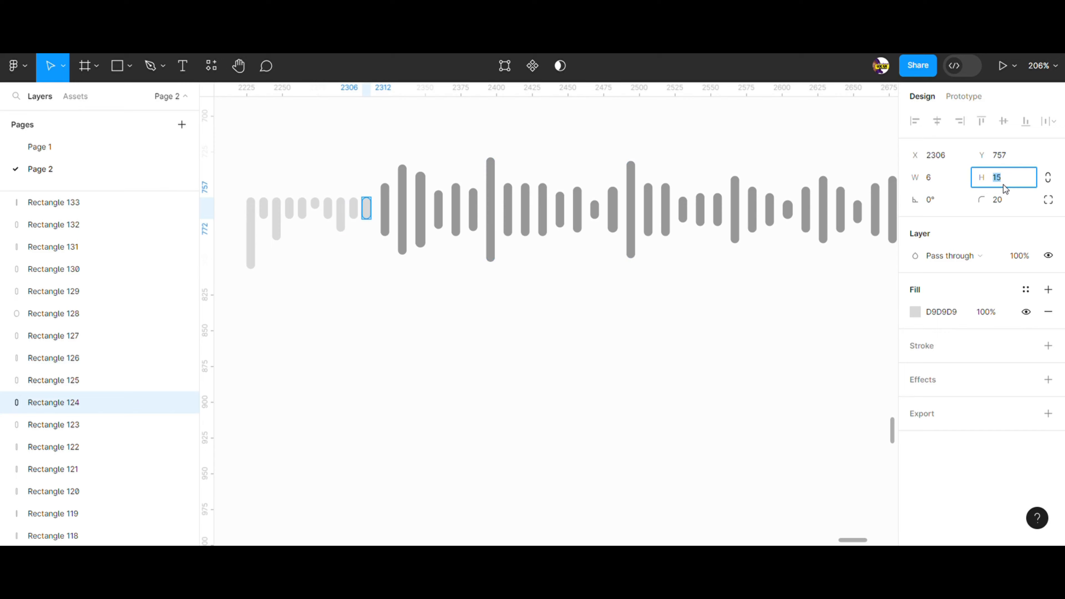
{"action": "left_click", "coordinate": [341, 307]}
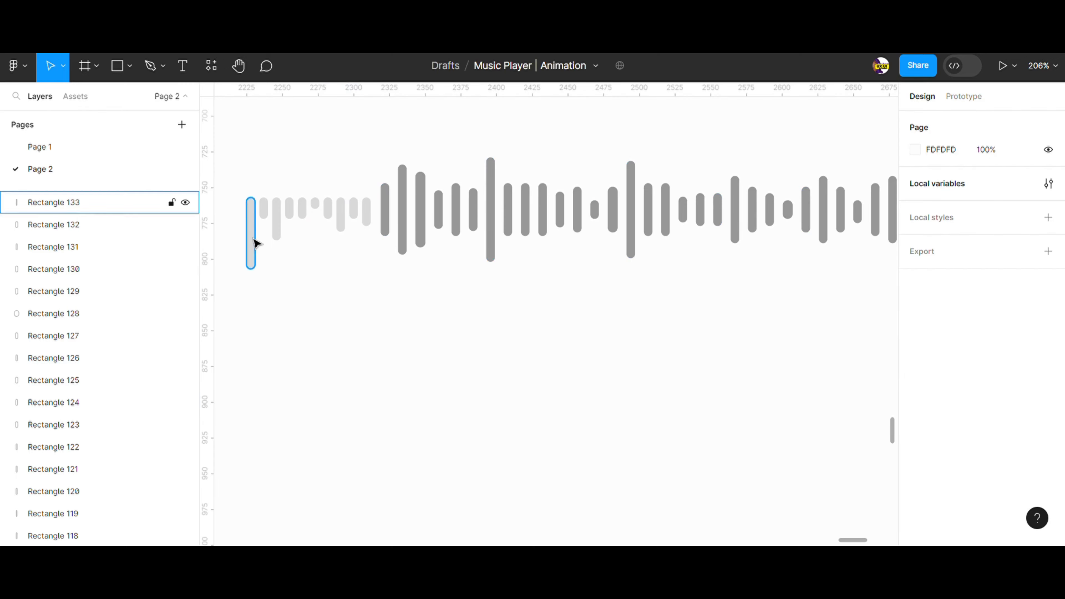
Step: Align all new and copied waveform bars on their vertical centres and give them the fill 979797
{"action": "scroll", "coordinate": [309, 275], "scroll_direction": "down", "scroll_amount": 4}
{"action": "left_click_drag", "start_coordinate": [269, 243], "coordinate": [635, 257]}
{"action": "left_click", "coordinate": [1005, 127]}
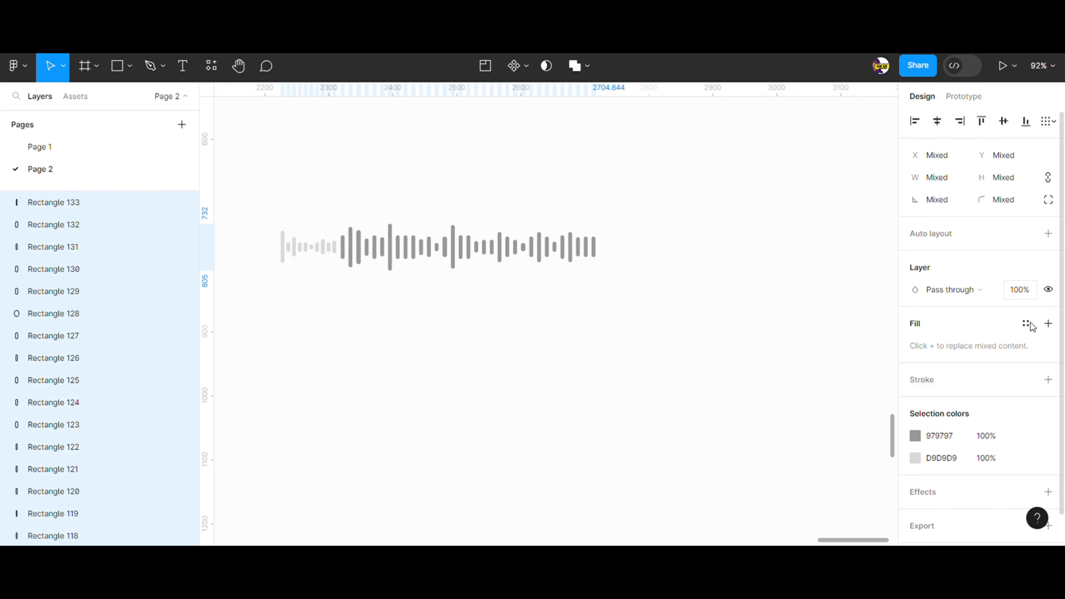
{"action": "left_click", "coordinate": [1049, 323]}
{"action": "left_click", "coordinate": [915, 346]}
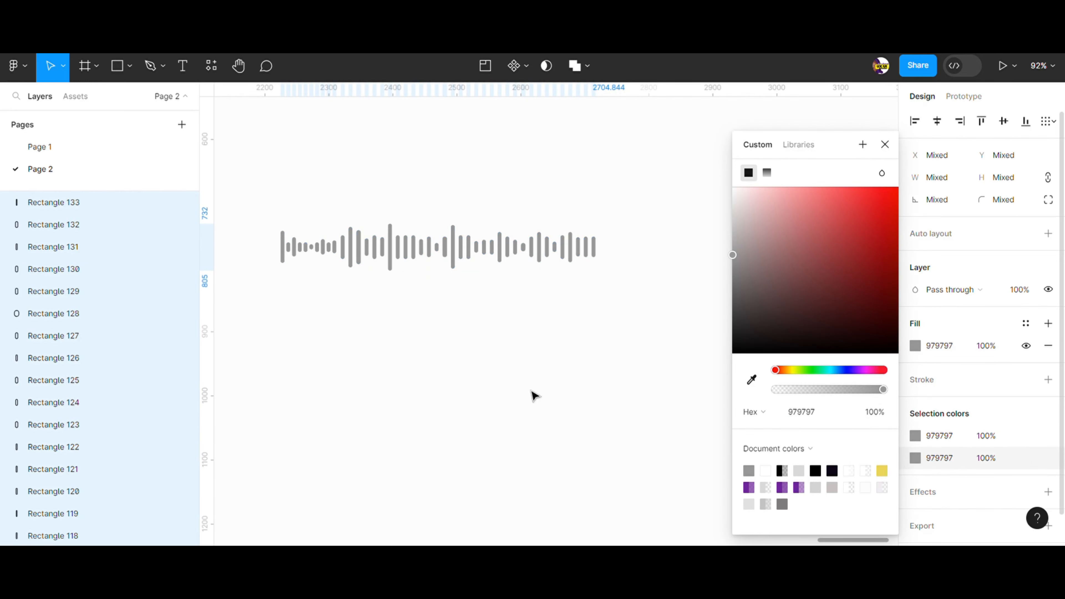
Step: Tidy up all the waveform bars and set their horizontal spacing to 4
{"action": "left_click", "coordinate": [1048, 121]}
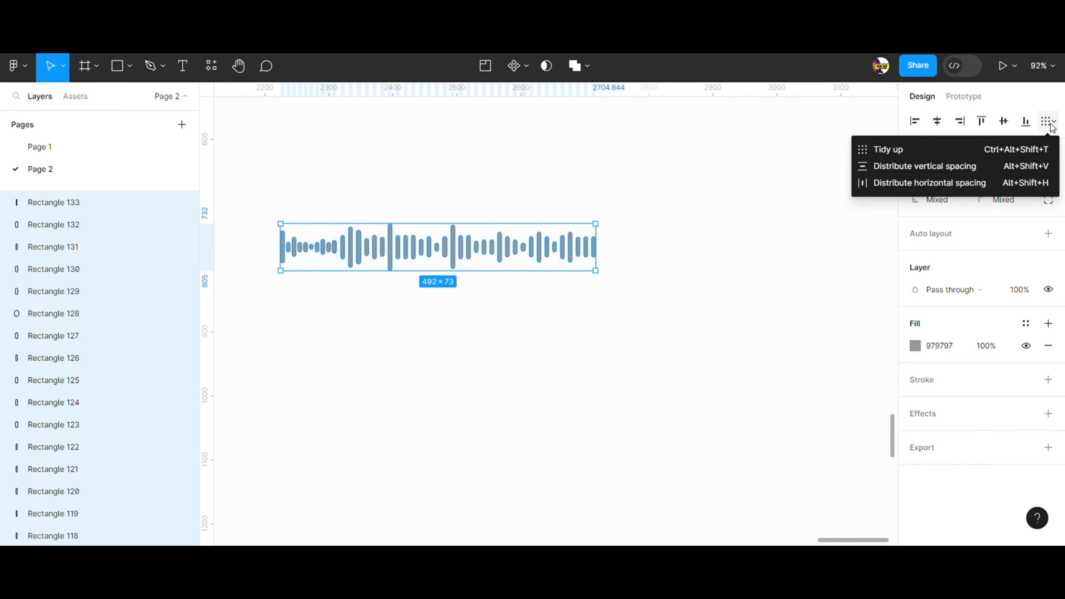
{"action": "left_click", "coordinate": [885, 150]}
{"action": "left_click", "coordinate": [935, 229]}
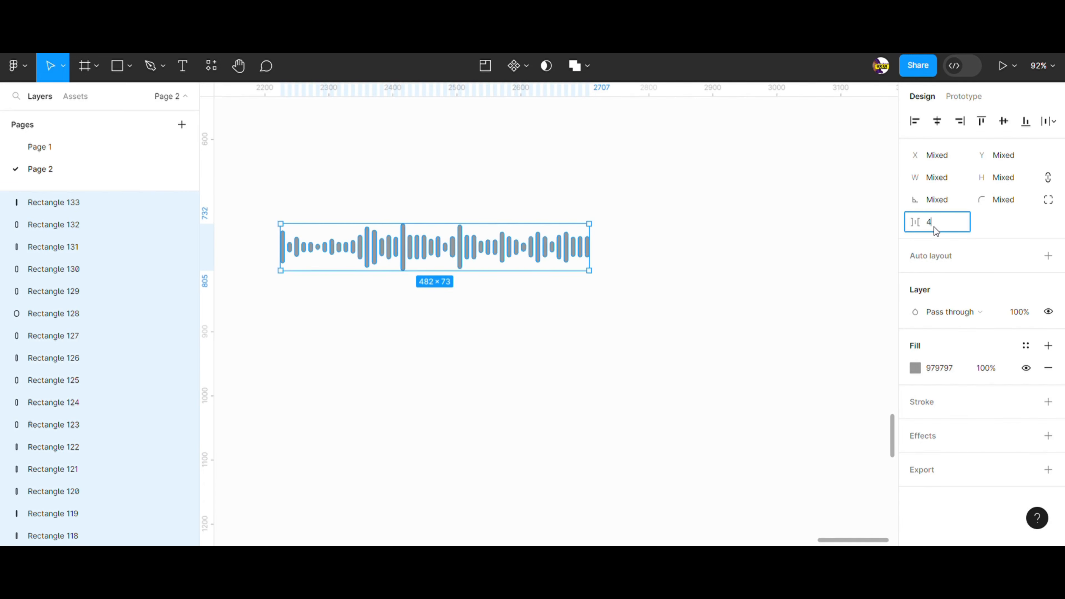
{"action": "type", "text": "4"}
{"action": "left_click", "coordinate": [683, 301]}
Step: Wrap all the waveform bars in an auto layout frame and turn it into a component
{"action": "scroll", "coordinate": [326, 281], "scroll_direction": "up", "scroll_amount": 5}
{"action": "left_click_drag", "start_coordinate": [255, 185], "coordinate": [732, 272]}
{"action": "right_click", "coordinate": [563, 246]}
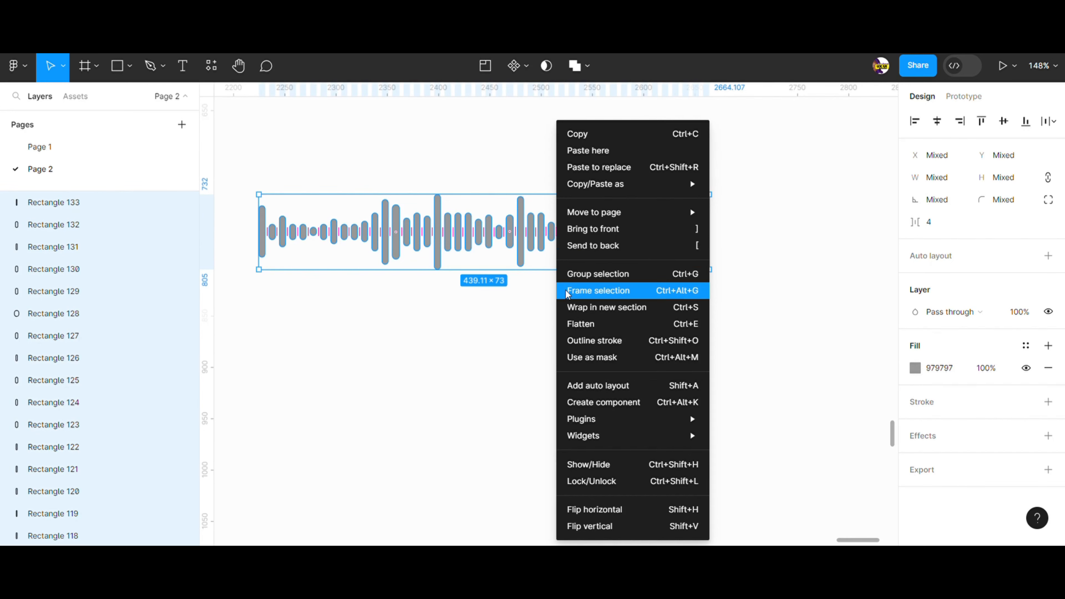
{"action": "left_click", "coordinate": [591, 385]}
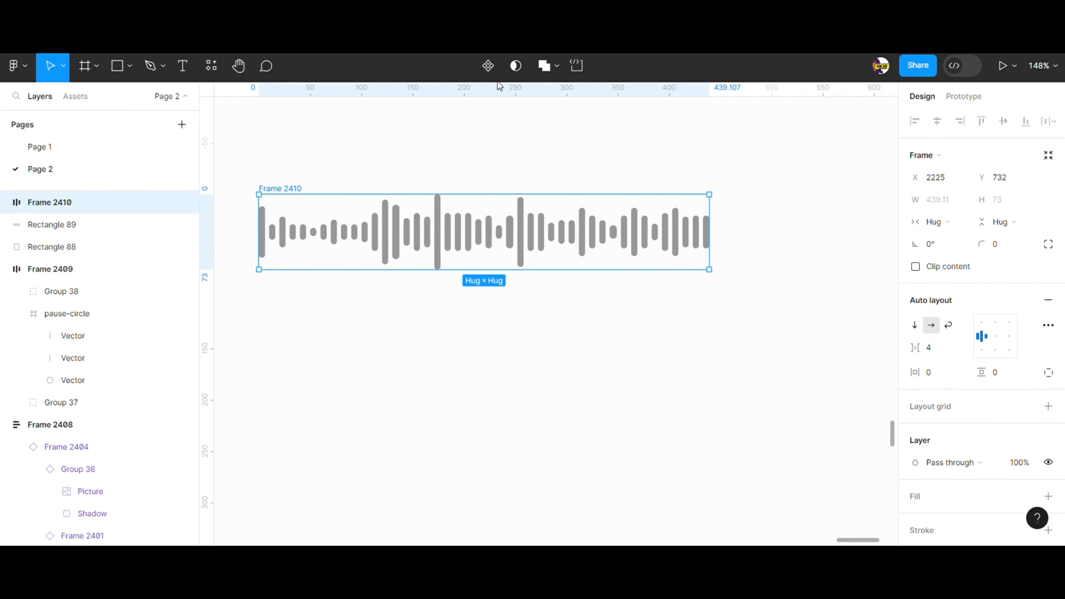
{"action": "left_click", "coordinate": [487, 66]}
Step: Add a variant property to the waveform component and create a second variant
{"action": "scroll", "coordinate": [431, 243], "scroll_direction": "down", "scroll_amount": 4}
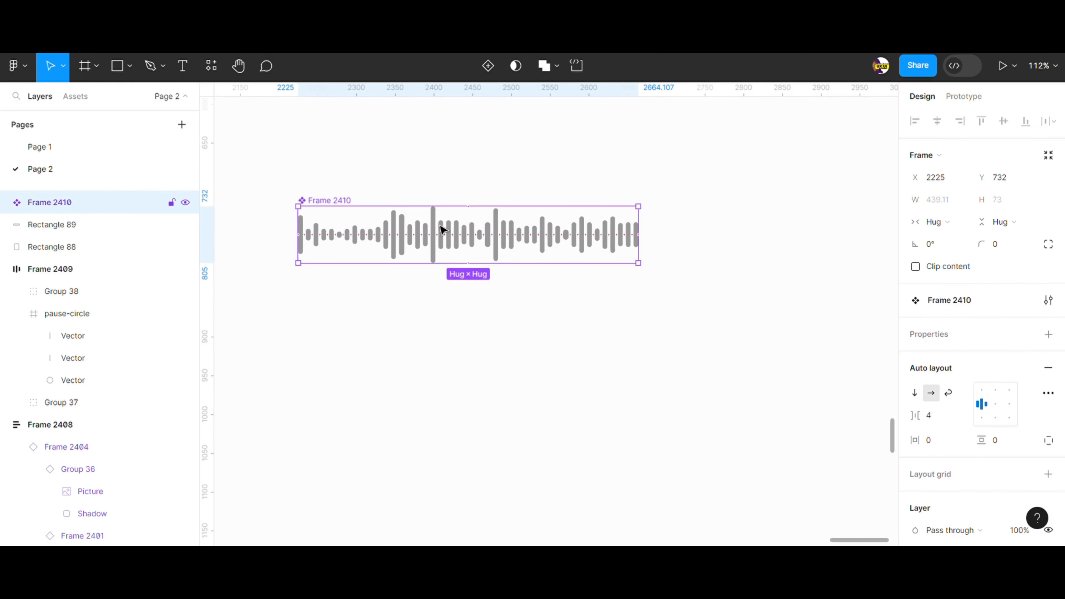
{"action": "left_click", "coordinate": [1049, 334]}
{"action": "left_click", "coordinate": [995, 379]}
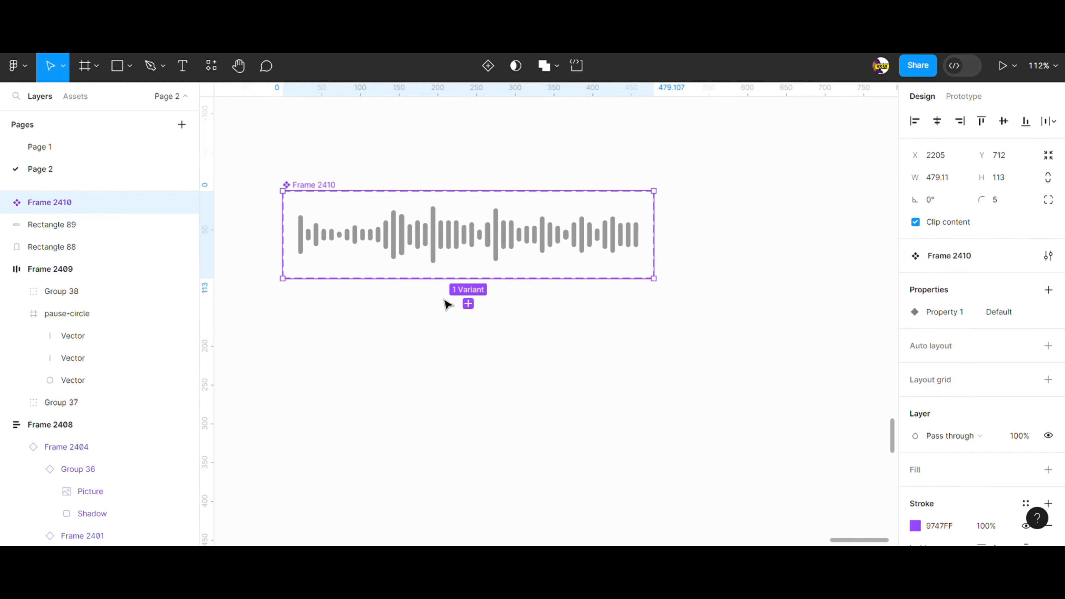
{"action": "left_click", "coordinate": [468, 305]}
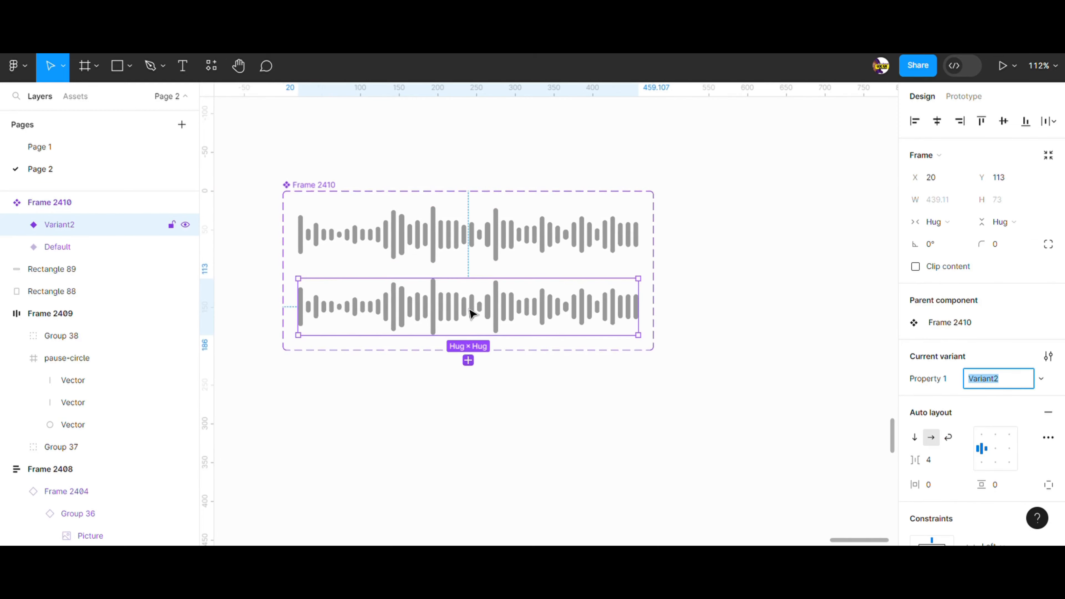
Step: Fill the first seven bars of the Default waveform variant with the document's yellow
{"action": "left_click", "coordinate": [315, 245]}
{"action": "left_click", "coordinate": [312, 247]}
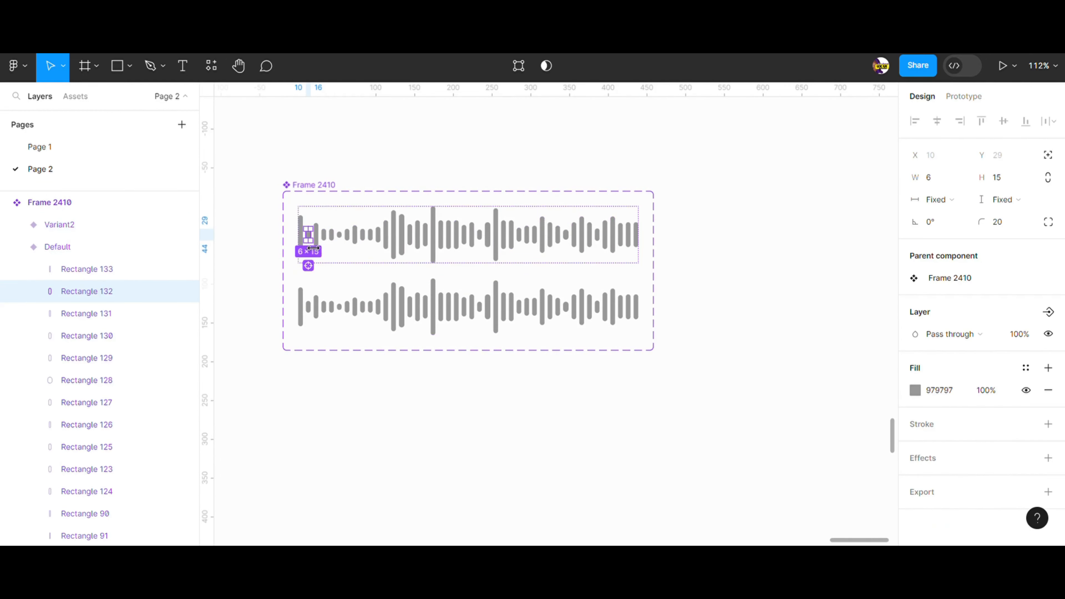
{"action": "scroll", "coordinate": [310, 263], "scroll_direction": "up", "scroll_amount": 3}
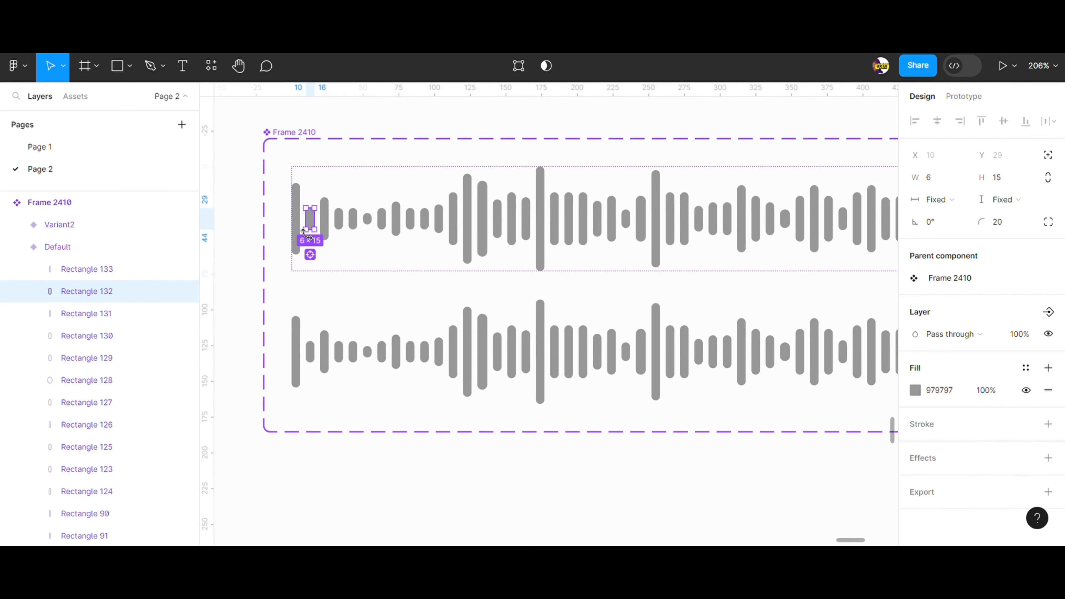
{"action": "left_click", "coordinate": [299, 229], "text": "shift"}
{"action": "left_click", "coordinate": [299, 231], "text": "shift"}
{"action": "left_click", "coordinate": [299, 234], "text": "shift"}
{"action": "left_click", "coordinate": [300, 231], "text": "shift"}
{"action": "left_click", "coordinate": [300, 229], "text": "shift"}
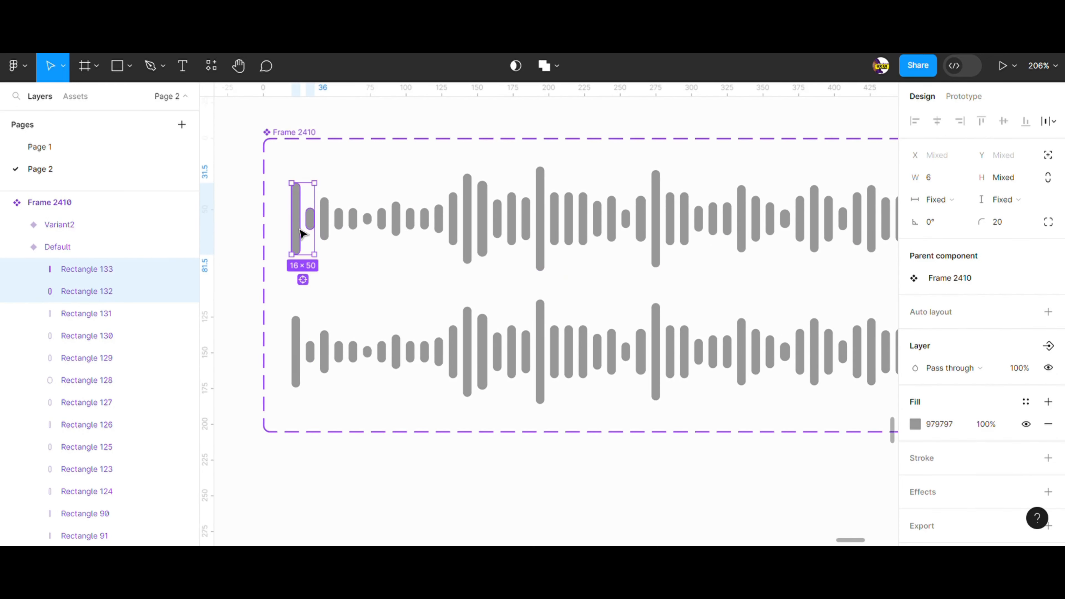
{"action": "left_click", "coordinate": [324, 229], "text": "shift"}
{"action": "left_click", "coordinate": [339, 227], "text": "shift"}
{"action": "left_click", "coordinate": [354, 227], "text": "shift"}
{"action": "left_click", "coordinate": [368, 219], "text": "shift"}
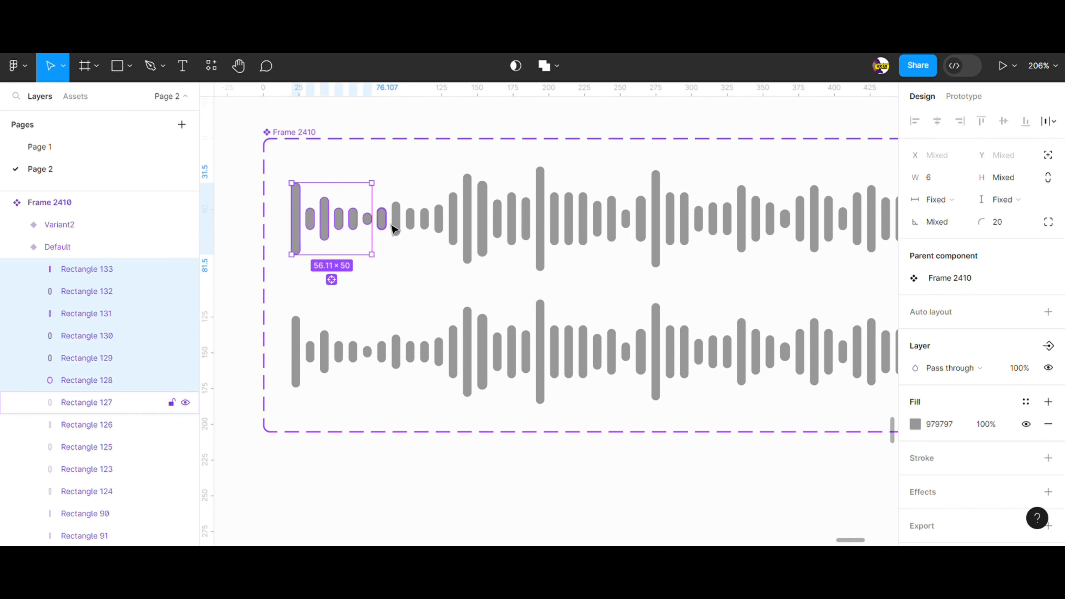
{"action": "left_click", "coordinate": [382, 220], "text": "shift"}
{"action": "left_click", "coordinate": [915, 427]}
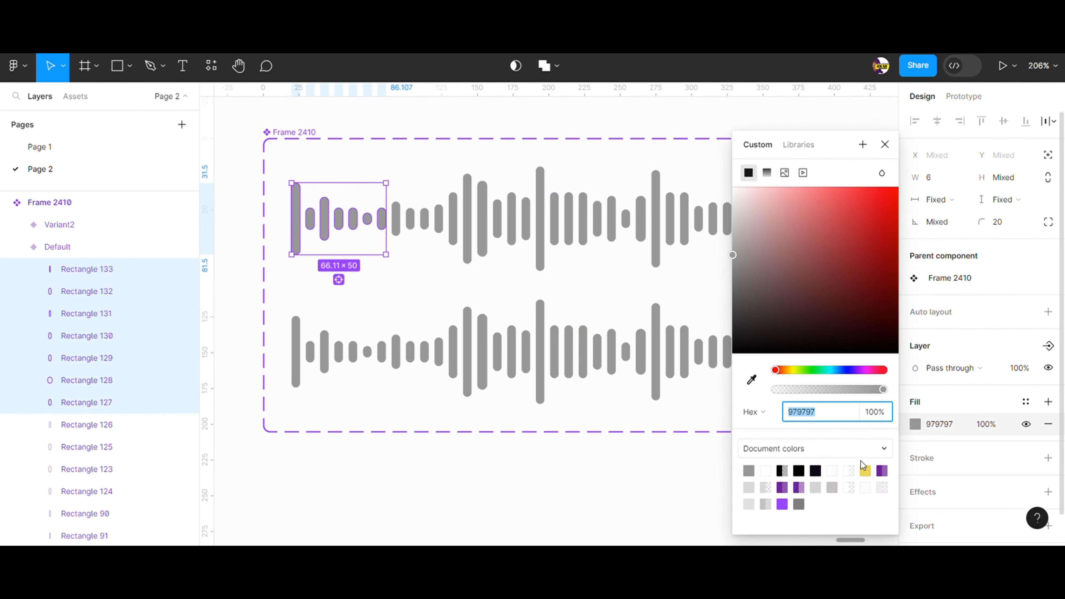
{"action": "left_click", "coordinate": [865, 471]}
Step: Give the first fifteen bars of the second waveform variant the yellow fill EBD458
{"action": "left_click", "coordinate": [303, 369]}
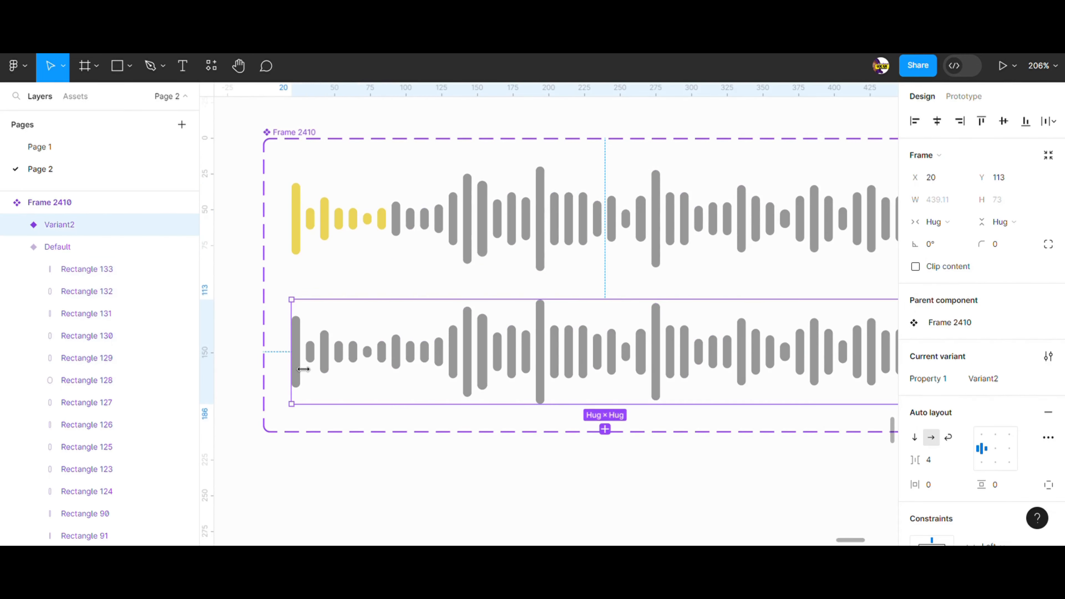
{"action": "left_click", "coordinate": [299, 369]}
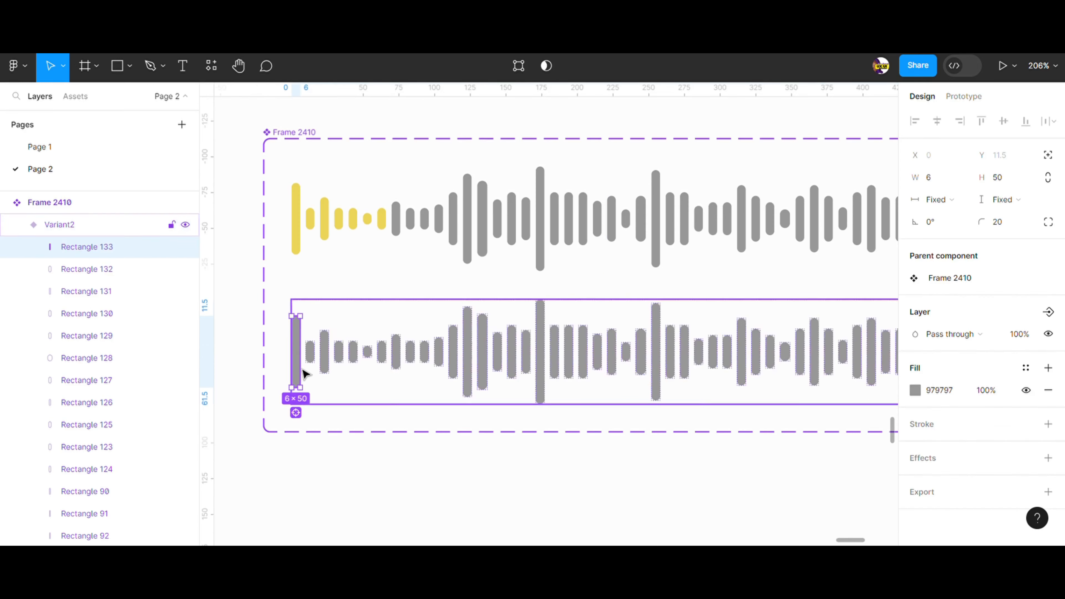
{"action": "left_click", "coordinate": [310, 359], "text": "shift"}
{"action": "left_click", "coordinate": [324, 359], "text": "shift"}
{"action": "left_click", "coordinate": [339, 352], "text": "shift"}
{"action": "left_click", "coordinate": [353, 352], "text": "shift"}
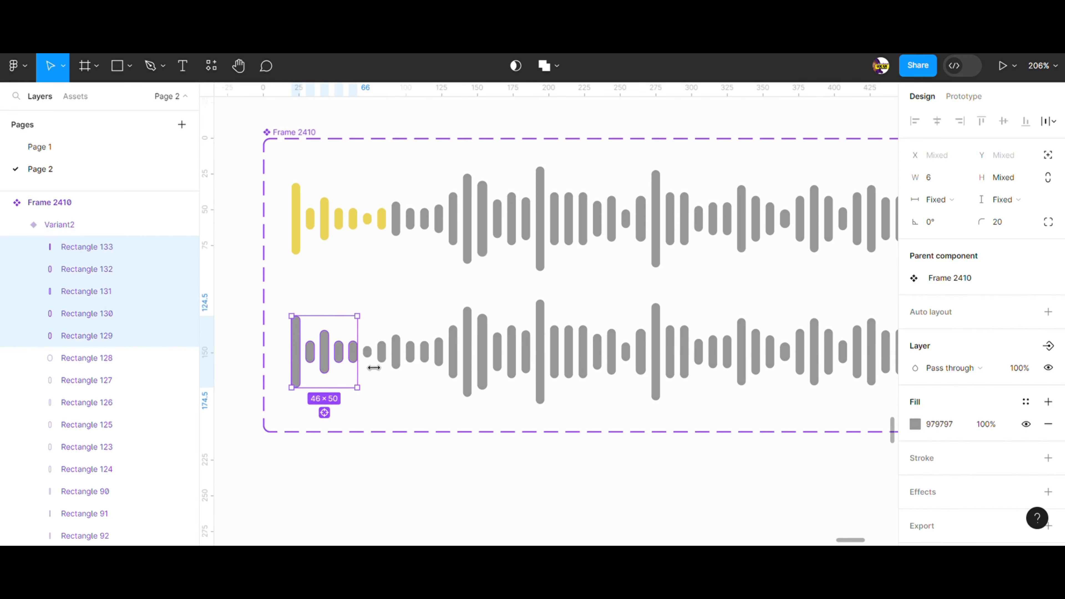
{"action": "left_click", "coordinate": [367, 352], "text": "shift"}
{"action": "left_click", "coordinate": [382, 351], "text": "shift"}
{"action": "left_click", "coordinate": [396, 352], "text": "shift"}
{"action": "left_click", "coordinate": [411, 352], "text": "shift"}
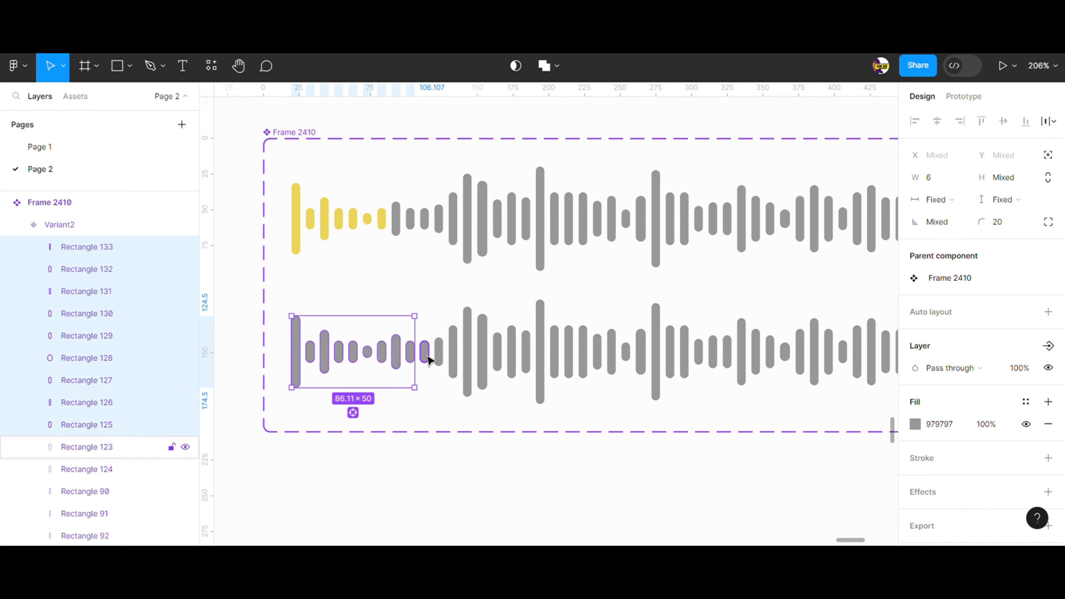
{"action": "left_click", "coordinate": [424, 352], "text": "shift"}
{"action": "left_click", "coordinate": [438, 352], "text": "shift"}
{"action": "left_click", "coordinate": [453, 353], "text": "shift"}
{"action": "left_click", "coordinate": [467, 353], "text": "shift"}
{"action": "left_click", "coordinate": [482, 357], "text": "shift"}
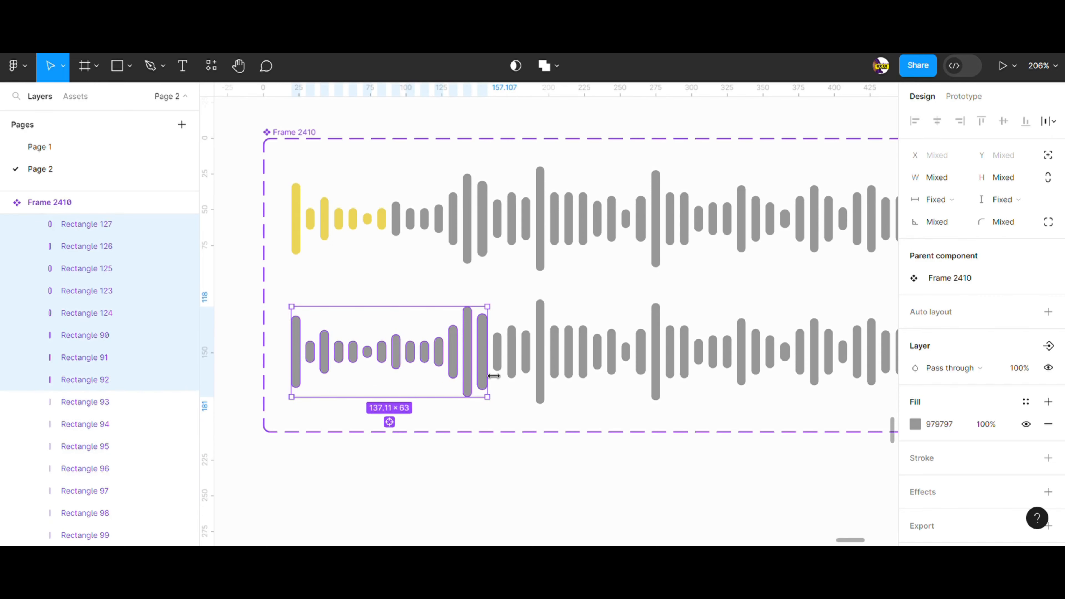
{"action": "left_click", "coordinate": [497, 357], "text": "shift"}
{"action": "left_click", "coordinate": [915, 425]}
{"action": "left_click", "coordinate": [817, 472]}
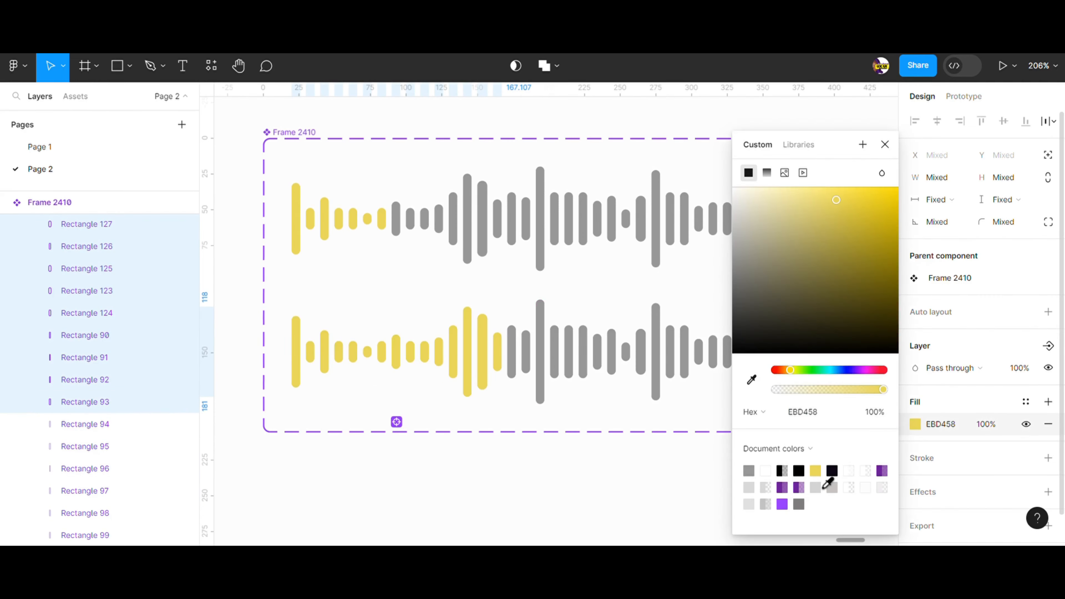
Step: Shorten the second variant's first bar to about 34 high and lengthen its third bar to about 50
{"action": "left_click", "coordinate": [409, 493]}
{"action": "scroll", "coordinate": [464, 436], "scroll_direction": "down", "scroll_amount": 3}
{"action": "scroll", "coordinate": [448, 422], "scroll_direction": "up", "scroll_amount": 5}
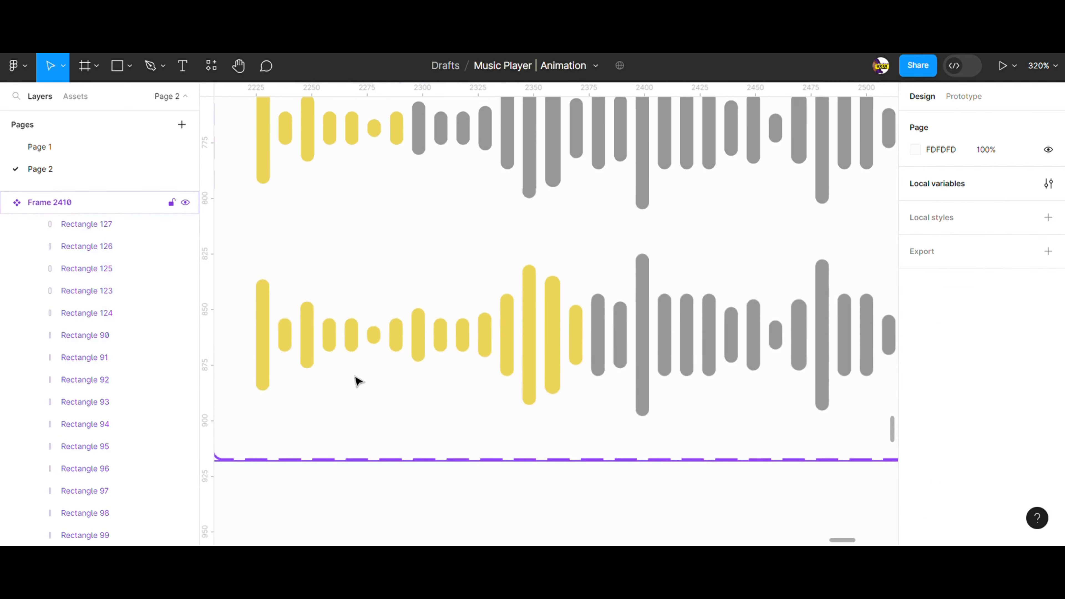
{"action": "left_click", "coordinate": [264, 336]}
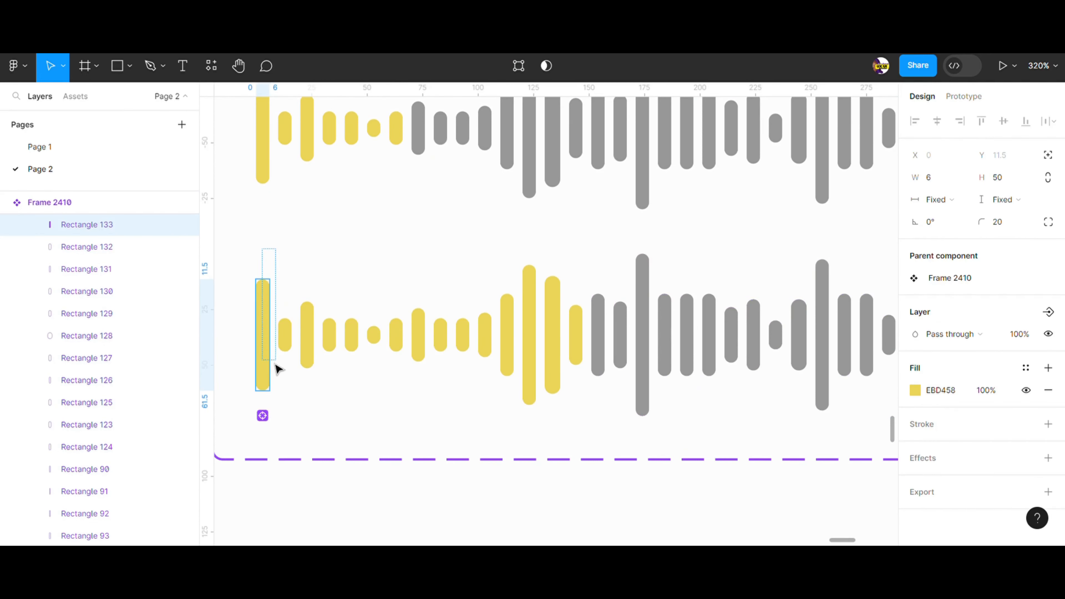
{"action": "left_click_drag", "start_coordinate": [266, 290], "coordinate": [272, 324]}
{"action": "left_click", "coordinate": [309, 335]}
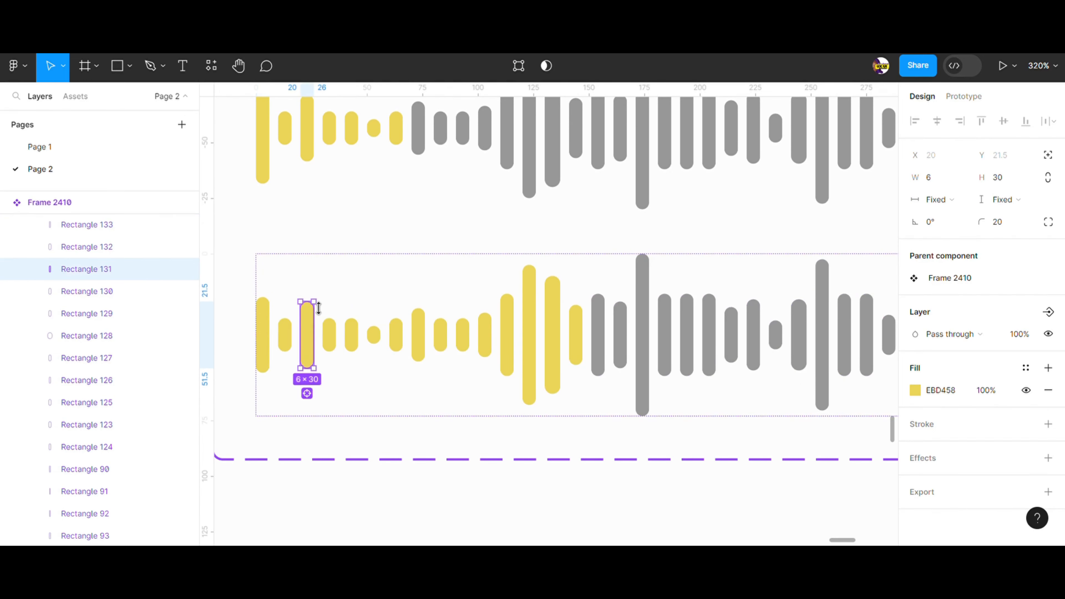
{"action": "left_click_drag", "start_coordinate": [322, 277], "coordinate": [322, 267]}
Step: In the second variant, lengthen the fifth, seventh, eighth and ninth bars and shorten the fourth and tenth
{"action": "left_click", "coordinate": [355, 338]}
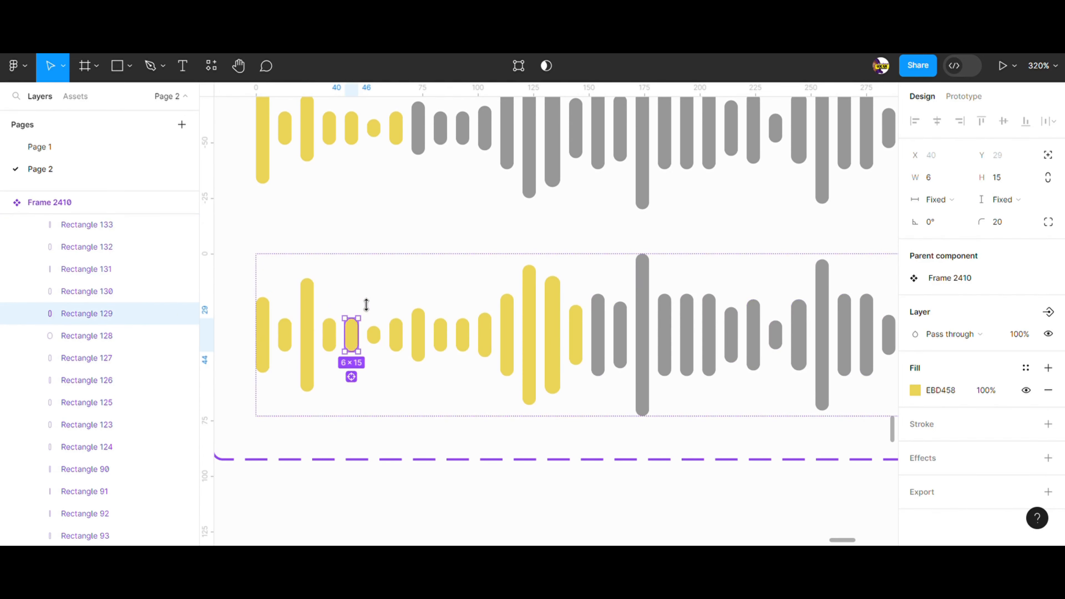
{"action": "left_click_drag", "start_coordinate": [367, 305], "coordinate": [334, 328]}
{"action": "left_click", "coordinate": [331, 334]}
{"action": "left_click", "coordinate": [396, 334]}
{"action": "left_click_drag", "start_coordinate": [402, 320], "coordinate": [466, 323]}
{"action": "left_click", "coordinate": [418, 335]}
{"action": "left_click", "coordinate": [441, 335]}
{"action": "left_click", "coordinate": [463, 335]}
Step: Lengthen the second variant's twelfth bar, shorten the thirteenth and fourteenth, and shrink the sixteenth to about 8 high
{"action": "left_click", "coordinate": [529, 319]}
{"action": "left_click_drag", "start_coordinate": [532, 266], "coordinate": [542, 329]}
{"action": "left_click", "coordinate": [507, 324]}
{"action": "left_click_drag", "start_coordinate": [512, 294], "coordinate": [561, 355]}
{"action": "left_click", "coordinate": [552, 319]}
{"action": "left_click", "coordinate": [598, 324]}
{"action": "left_click_drag", "start_coordinate": [606, 298], "coordinate": [608, 370]}
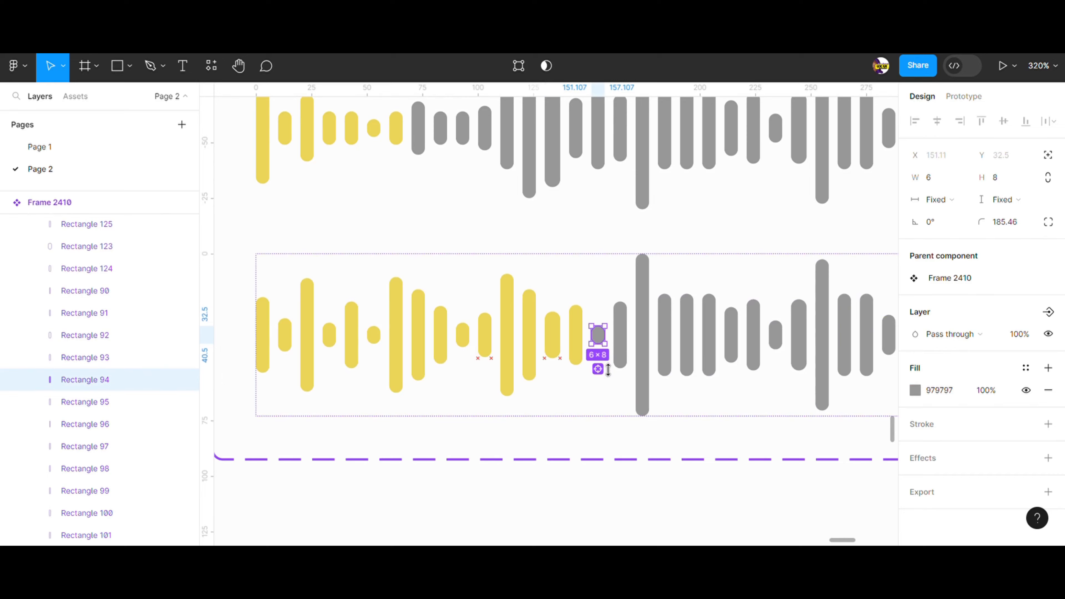
Step: In the second variant, lengthen the 19th, 20th and 24th bars and shorten the 18th, 22nd and 26th
{"action": "left_click", "coordinate": [648, 335]}
{"action": "left_click_drag", "start_coordinate": [649, 255], "coordinate": [659, 330]}
{"action": "left_click", "coordinate": [671, 299]}
{"action": "left_click_drag", "start_coordinate": [669, 289], "coordinate": [709, 220]}
{"action": "left_click", "coordinate": [687, 307]}
{"action": "left_click", "coordinate": [827, 276]}
{"action": "left_click", "coordinate": [781, 326]}
{"action": "left_click_drag", "start_coordinate": [825, 259], "coordinate": [778, 261]}
{"action": "left_click", "coordinate": [735, 315]}
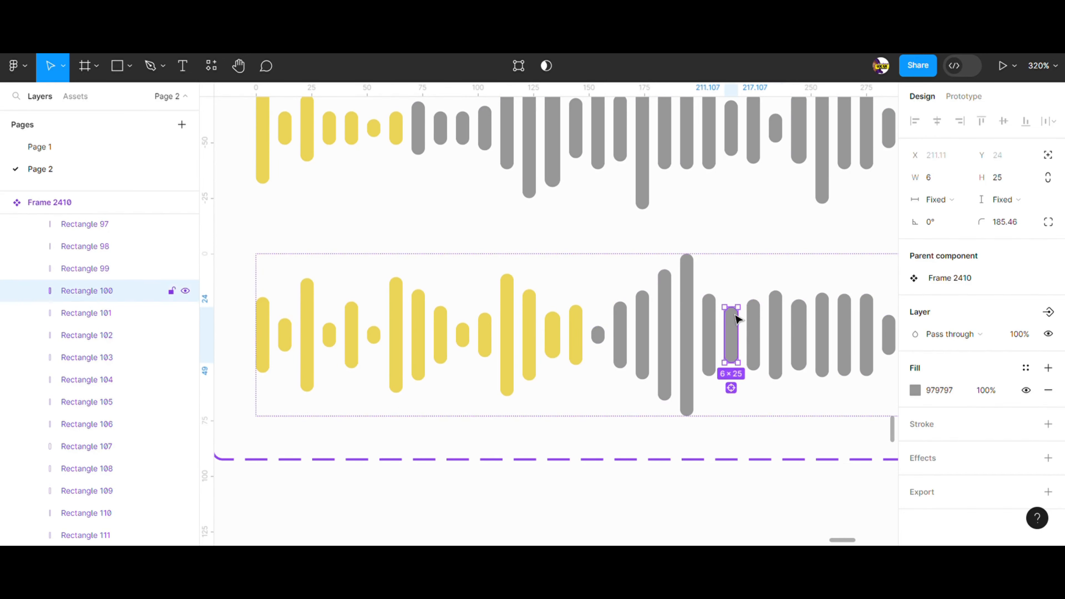
{"action": "left_click_drag", "start_coordinate": [733, 308], "coordinate": [734, 323]}
{"action": "left_click", "coordinate": [735, 482]}
Step: Vary the heights of the second variant's remaining grey bars, forming three tall peaks and a shorter last bar
{"action": "scroll", "coordinate": [735, 482], "scroll_direction": "down", "scroll_amount": 5}
{"action": "double_click", "coordinate": [663, 357]}
{"action": "left_click", "coordinate": [673, 362]}
{"action": "left_click_drag", "start_coordinate": [663, 338], "coordinate": [672, 411]}
{"action": "left_click", "coordinate": [632, 364]}
{"action": "left_click_drag", "start_coordinate": [632, 370], "coordinate": [632, 397]}
{"action": "left_click", "coordinate": [714, 359]}
{"action": "left_click", "coordinate": [723, 365]}
{"action": "left_click_drag", "start_coordinate": [723, 345], "coordinate": [733, 326]}
{"action": "left_click", "coordinate": [733, 361]}
{"action": "left_click", "coordinate": [754, 372]}
{"action": "left_click_drag", "start_coordinate": [753, 384], "coordinate": [781, 365]}
{"action": "left_click", "coordinate": [773, 366]}
{"action": "left_click", "coordinate": [782, 369]}
Step: Add a third variant to the waveform component based on the second one
{"action": "left_click", "coordinate": [600, 435]}
{"action": "left_click", "coordinate": [571, 386]}
{"action": "left_click", "coordinate": [566, 422]}
Step: Extend the yellow EBD458 fill in the third variant across its 16th to 29th bars
{"action": "scroll", "coordinate": [525, 441], "scroll_direction": "down", "scroll_amount": 1}
{"action": "left_click", "coordinate": [501, 426]}
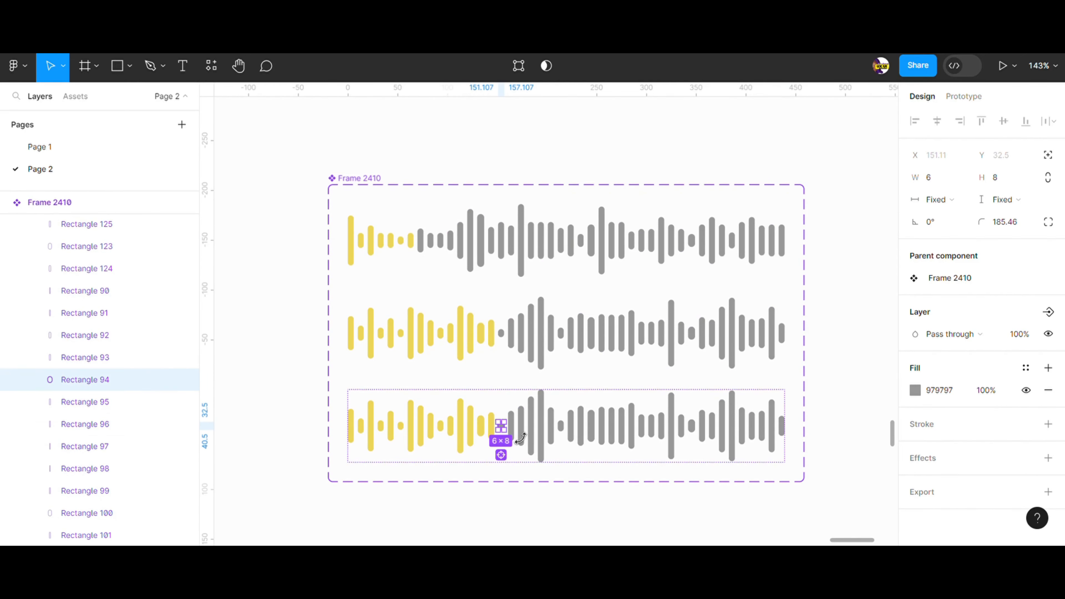
{"action": "scroll", "coordinate": [529, 452], "scroll_direction": "up", "scroll_amount": 4}
{"action": "left_click", "coordinate": [494, 413], "text": "shift"}
{"action": "left_click", "coordinate": [517, 414], "text": "shift"}
{"action": "left_click", "coordinate": [539, 412], "text": "shift"}
{"action": "left_click", "coordinate": [562, 409], "text": "shift"}
{"action": "left_click", "coordinate": [585, 407], "text": "shift"}
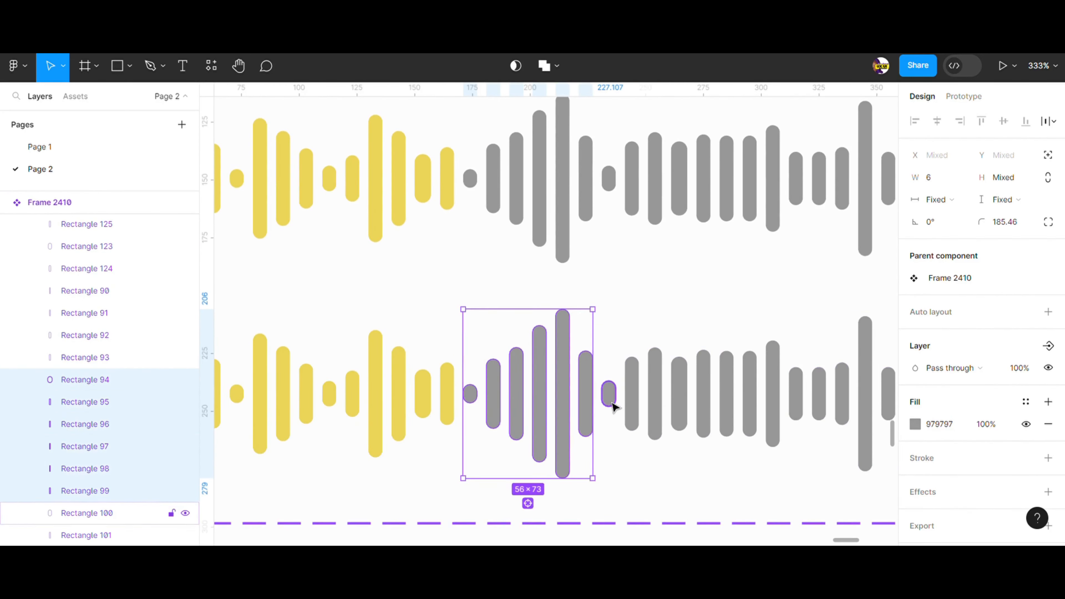
{"action": "left_click", "coordinate": [609, 403], "text": "shift"}
{"action": "left_click", "coordinate": [633, 407], "text": "shift"}
{"action": "left_click", "coordinate": [915, 424]}
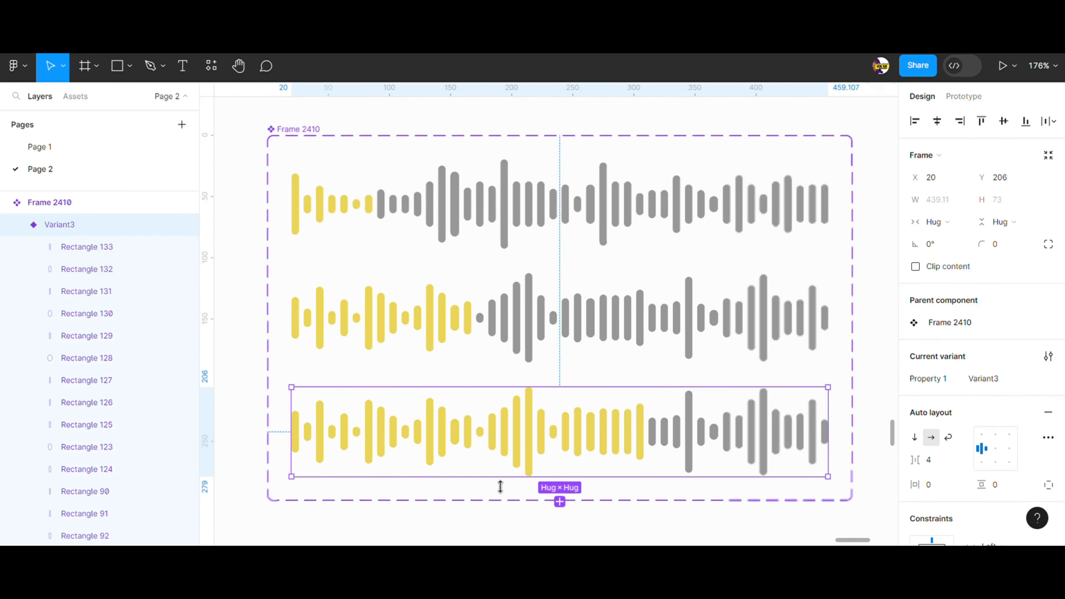
Step: Shorten the third variant's 33rd and 39th bars and reduce its 43rd bar to a dot
{"action": "scroll", "coordinate": [640, 444], "scroll_direction": "up", "scroll_amount": 2}
{"action": "left_click", "coordinate": [649, 412]}
{"action": "left_click_drag", "start_coordinate": [645, 369], "coordinate": [654, 414]}
{"action": "left_click", "coordinate": [737, 410]}
{"action": "left_click_drag", "start_coordinate": [737, 367], "coordinate": [737, 404]}
{"action": "left_click", "coordinate": [799, 410]}
{"action": "left_click_drag", "start_coordinate": [797, 379], "coordinate": [797, 445]}
Step: In the third variant, shorten the 29th bar, lengthen the 27th and 35th, and shrink the 31st to about 7 high
{"action": "left_click", "coordinate": [586, 426]}
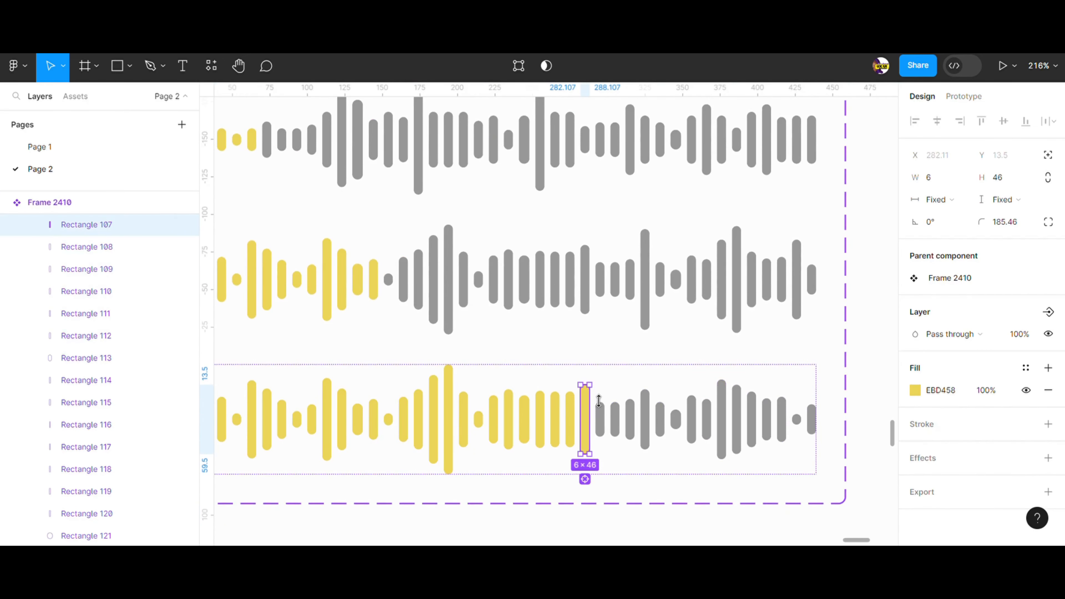
{"action": "left_click", "coordinate": [555, 418]}
{"action": "left_click_drag", "start_coordinate": [589, 385], "coordinate": [560, 375]}
{"action": "left_click", "coordinate": [675, 417]}
{"action": "left_click_drag", "start_coordinate": [677, 410], "coordinate": [678, 367]}
{"action": "left_click", "coordinate": [616, 422]}
{"action": "left_click_drag", "start_coordinate": [615, 403], "coordinate": [615, 414]}
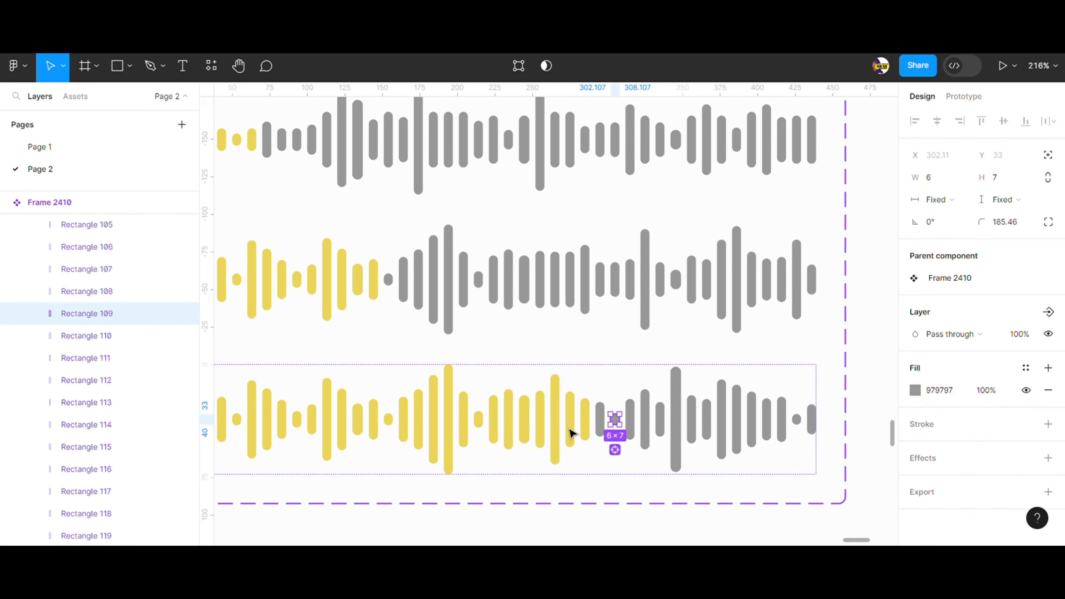
Step: In the third variant, shorten the 12th, 19th and 20th bars, lengthen the 10th and 16th, and make the 17th about 64 high
{"action": "left_click", "coordinate": [453, 388]}
{"action": "left_click", "coordinate": [436, 386]}
{"action": "left_click_drag", "start_coordinate": [450, 365], "coordinate": [403, 370]}
{"action": "left_click", "coordinate": [405, 419]}
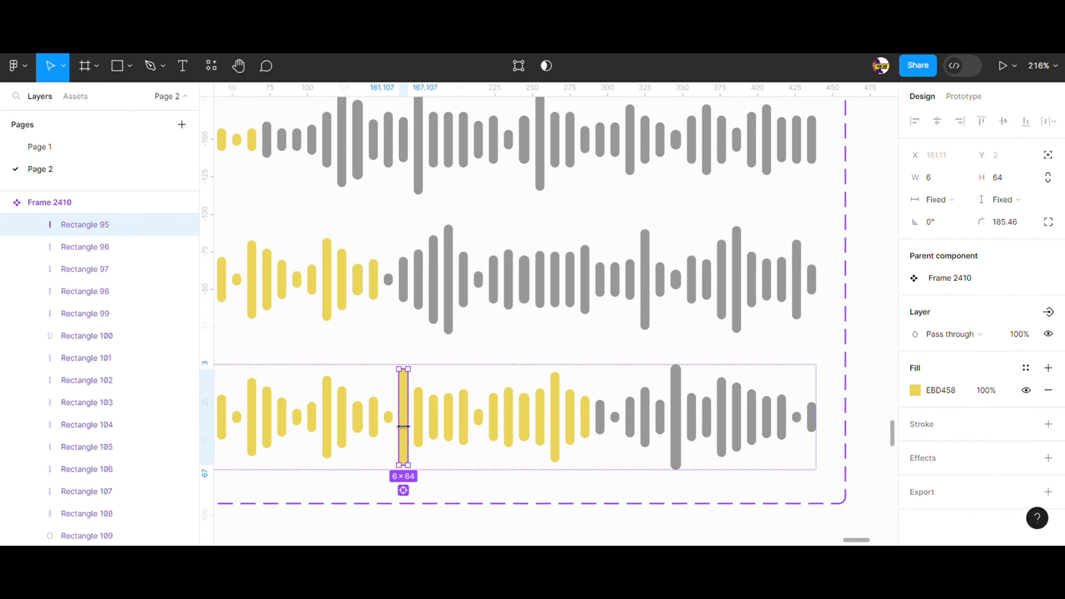
{"action": "left_click", "coordinate": [389, 418]}
{"action": "left_click_drag", "start_coordinate": [388, 412], "coordinate": [388, 388]}
{"action": "left_click", "coordinate": [299, 422]}
{"action": "left_click_drag", "start_coordinate": [297, 409], "coordinate": [326, 390]}
{"action": "left_click", "coordinate": [329, 397]}
Step: Shorten the third variant's first and third bars and lengthen its second, fourth and sixth bars
{"action": "left_click_drag", "start_coordinate": [319, 519], "coordinate": [549, 484]}
{"action": "left_click", "coordinate": [394, 377]}
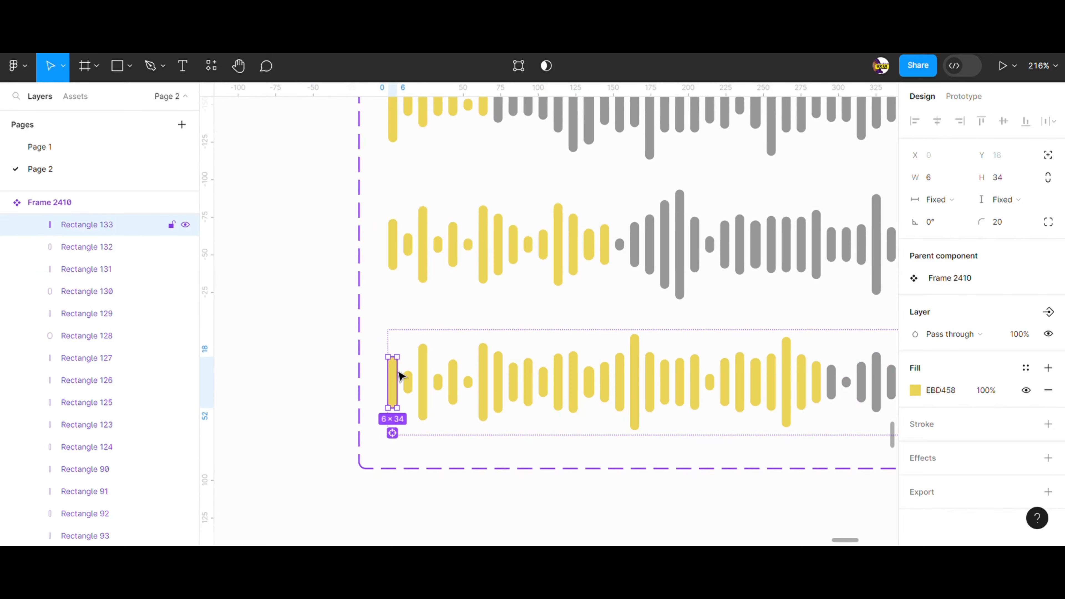
{"action": "left_click_drag", "start_coordinate": [393, 407], "coordinate": [409, 343]}
{"action": "left_click", "coordinate": [408, 386]}
{"action": "left_click", "coordinate": [424, 373]}
{"action": "left_click_drag", "start_coordinate": [423, 420], "coordinate": [453, 332]}
{"action": "left_click", "coordinate": [438, 380]}
{"action": "left_click", "coordinate": [460, 377]}
{"action": "left_click", "coordinate": [469, 384]}
{"action": "left_click_drag", "start_coordinate": [469, 377], "coordinate": [490, 342]}
Step: In the third variant, shorten bars 7, 8, 10 and 12, lengthen bar 9, and make bar 13 about 56 high
{"action": "left_click", "coordinate": [484, 373]}
{"action": "left_click_drag", "start_coordinate": [484, 421], "coordinate": [519, 311]}
{"action": "left_click", "coordinate": [500, 359]}
{"action": "left_click", "coordinate": [513, 376]}
{"action": "left_click", "coordinate": [530, 381]}
{"action": "left_click_drag", "start_coordinate": [532, 359], "coordinate": [574, 341]}
{"action": "left_click", "coordinate": [561, 384]}
{"action": "left_click", "coordinate": [575, 388]}
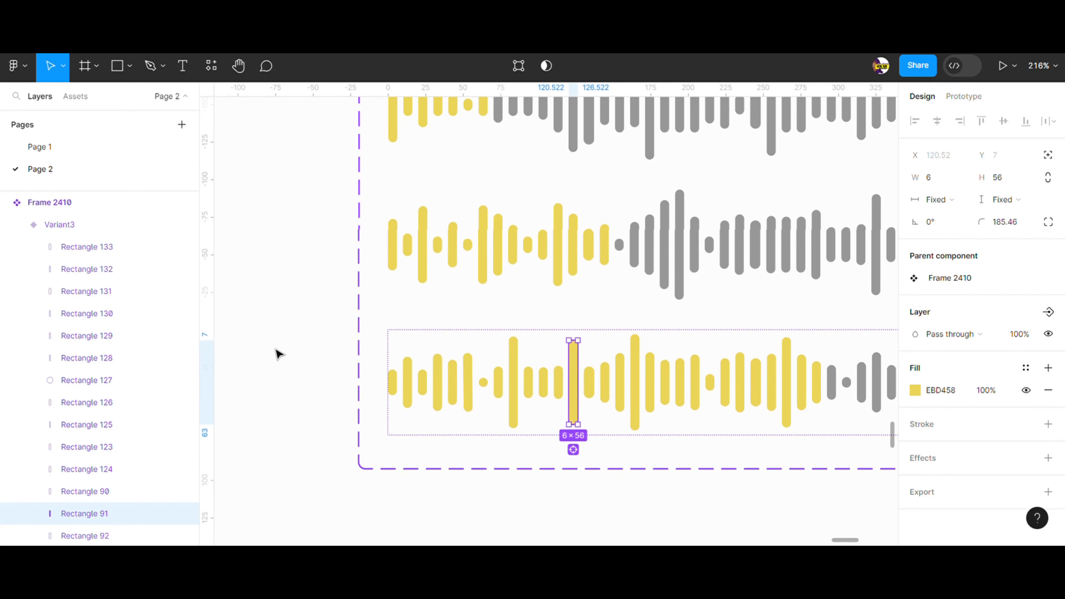
{"action": "left_click", "coordinate": [279, 353]}
Step: Add a prototype interaction from the waveform's Default variant that changes it to Variant2
{"action": "scroll", "coordinate": [614, 390], "scroll_direction": "down", "scroll_amount": 8}
{"action": "scroll", "coordinate": [688, 328], "scroll_direction": "down", "scroll_amount": 3}
{"action": "left_click", "coordinate": [699, 197]}
{"action": "key", "text": "shift+e"}
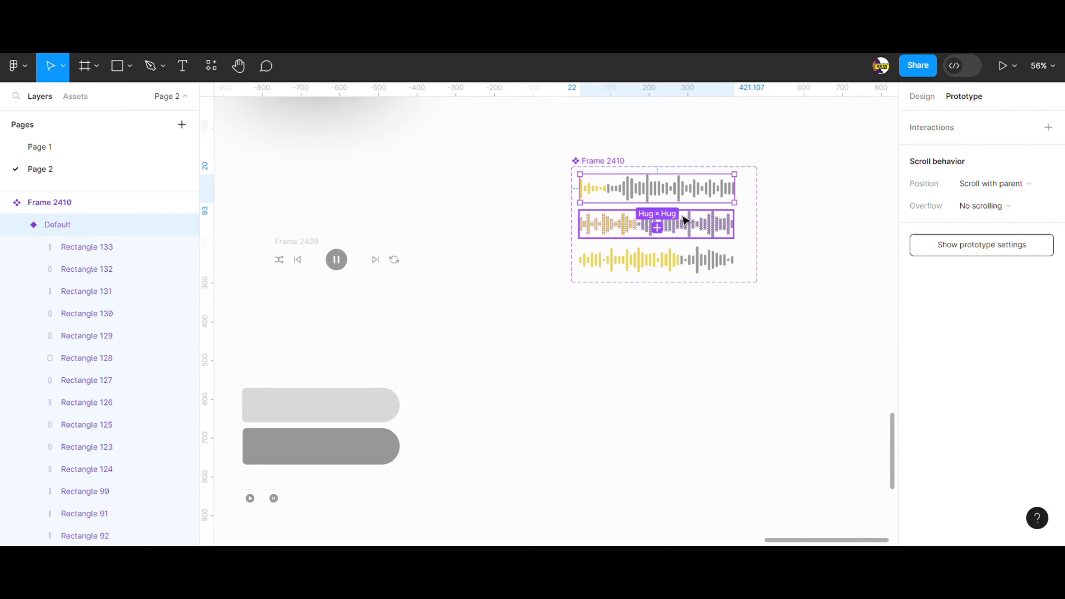
{"action": "left_click_drag", "start_coordinate": [657, 205], "coordinate": [656, 232]}
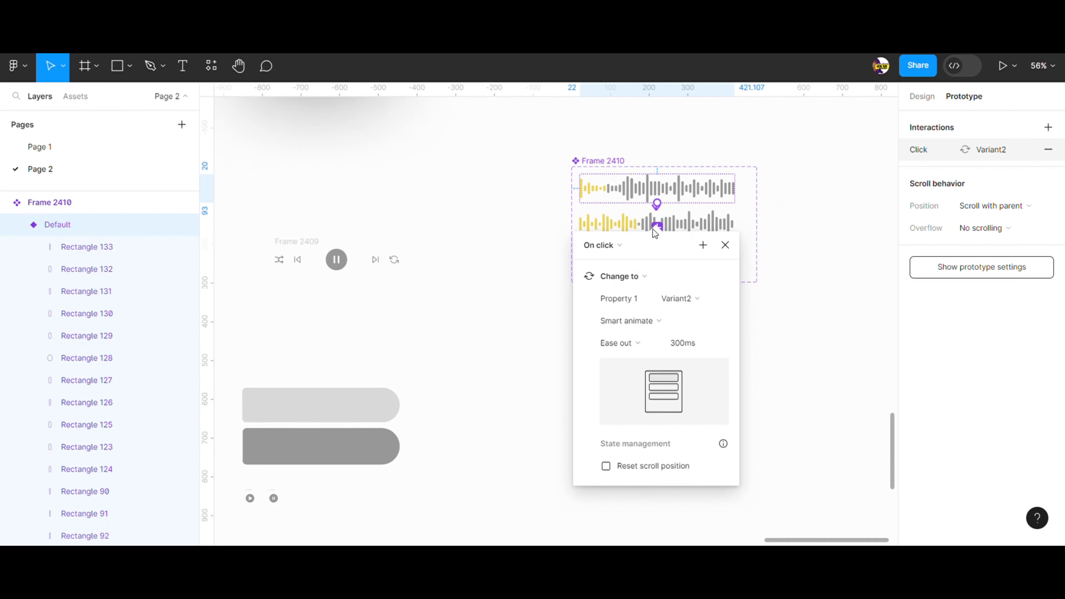
Step: Trigger the Default variant's interaction after an 800 ms delay, keeping Smart animate with Ease out at 300 ms
{"action": "left_click", "coordinate": [597, 247]}
{"action": "left_click", "coordinate": [618, 415]}
{"action": "scroll", "coordinate": [658, 353], "scroll_direction": "down", "scroll_amount": 1}
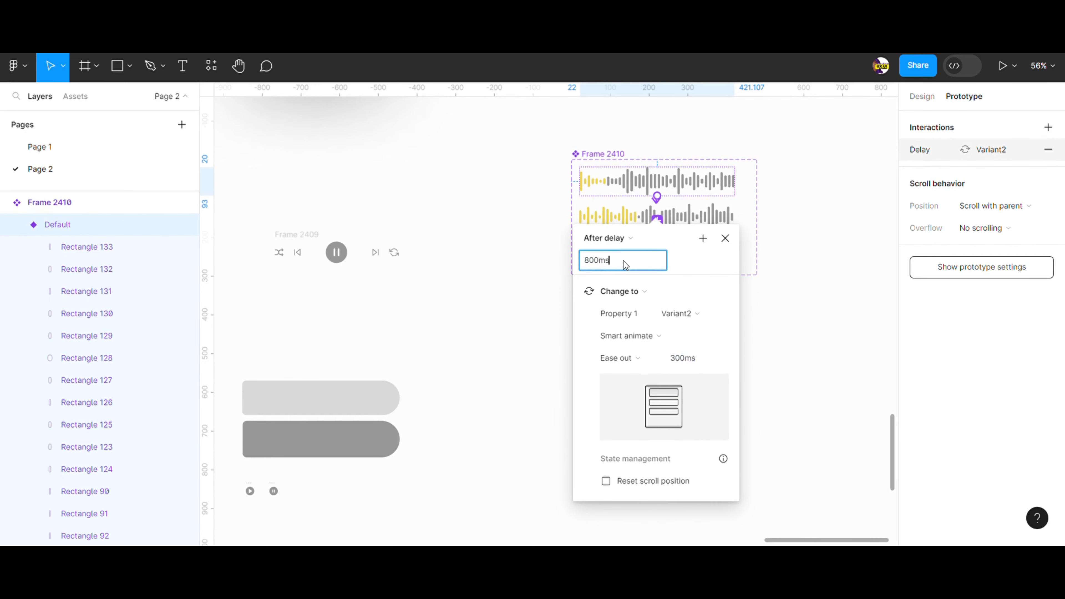
{"action": "left_click", "coordinate": [668, 334]}
{"action": "left_click", "coordinate": [668, 335]}
{"action": "left_click", "coordinate": [702, 363]}
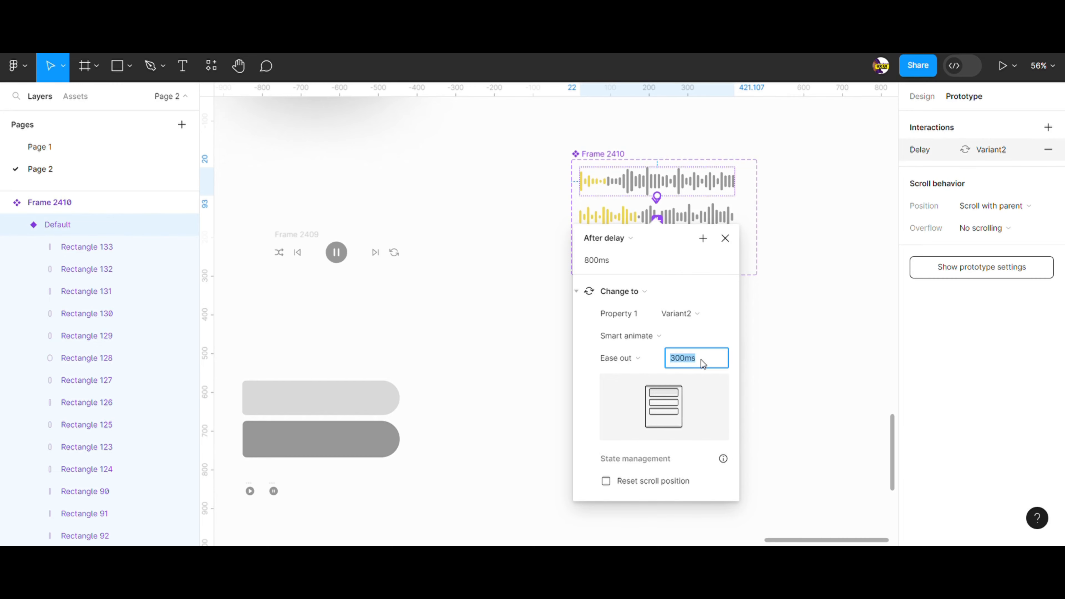
{"action": "left_click", "coordinate": [725, 238]}
Step: Connect Variant2 to Variant3 with an interaction triggered after an 800 ms delay, using Smart animate
{"action": "left_click", "coordinate": [676, 223]}
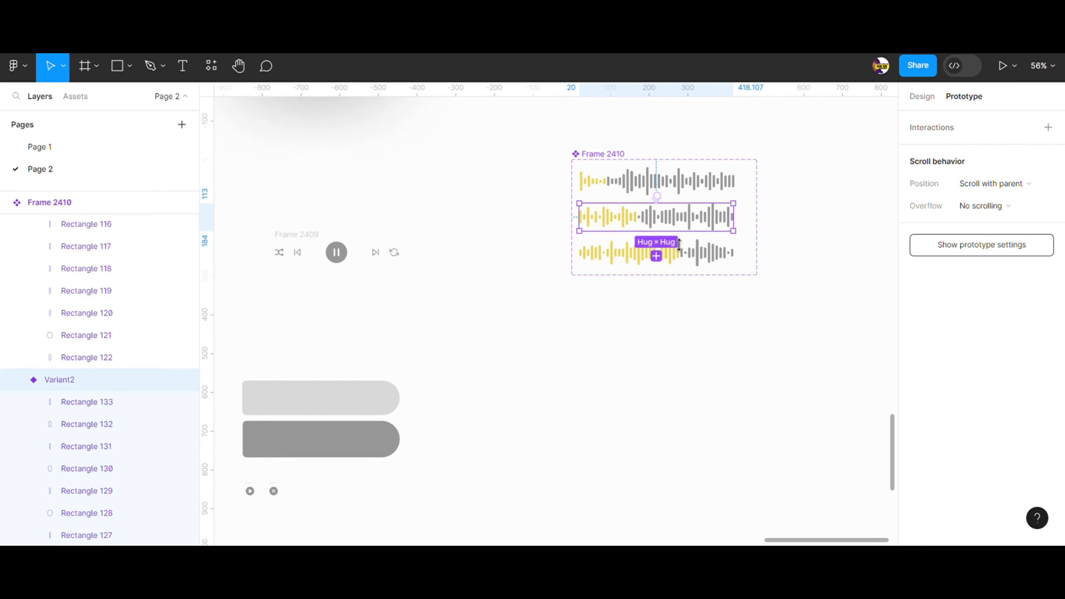
{"action": "left_click_drag", "start_coordinate": [656, 231], "coordinate": [663, 260]}
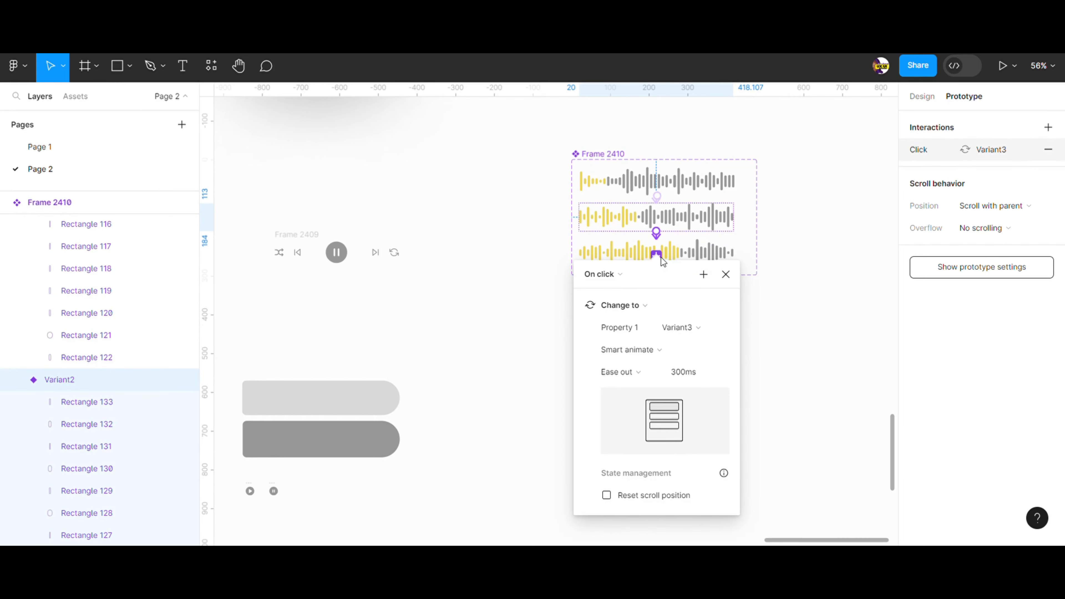
{"action": "left_click", "coordinate": [606, 275]}
{"action": "left_click", "coordinate": [614, 447]}
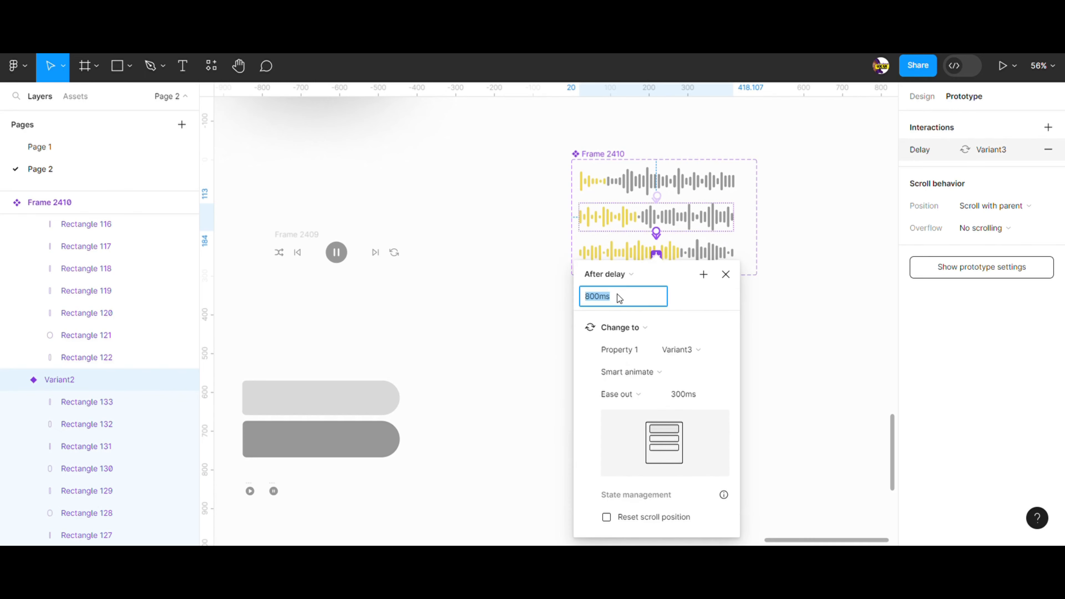
{"action": "left_click", "coordinate": [652, 373]}
{"action": "left_click", "coordinate": [663, 377]}
Step: Connect Variant3 back to the Default variant with an interaction triggered after an 800 ms delay, using Smart animate
{"action": "left_click", "coordinate": [716, 262]}
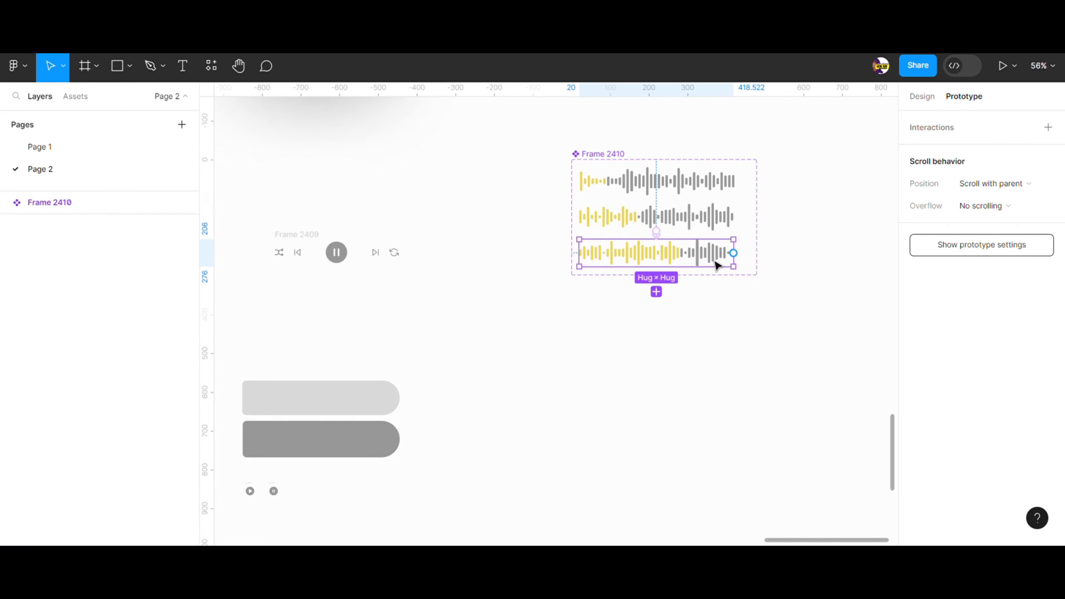
{"action": "left_click_drag", "start_coordinate": [656, 267], "coordinate": [680, 190]}
{"action": "left_click", "coordinate": [604, 230]}
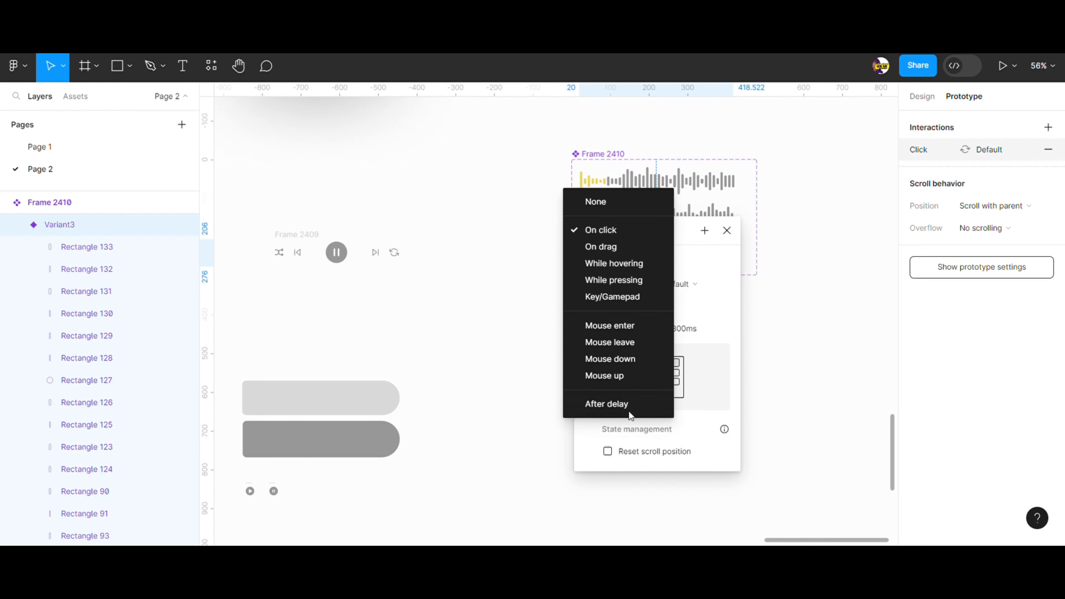
{"action": "left_click", "coordinate": [608, 404]}
{"action": "left_click", "coordinate": [651, 328]}
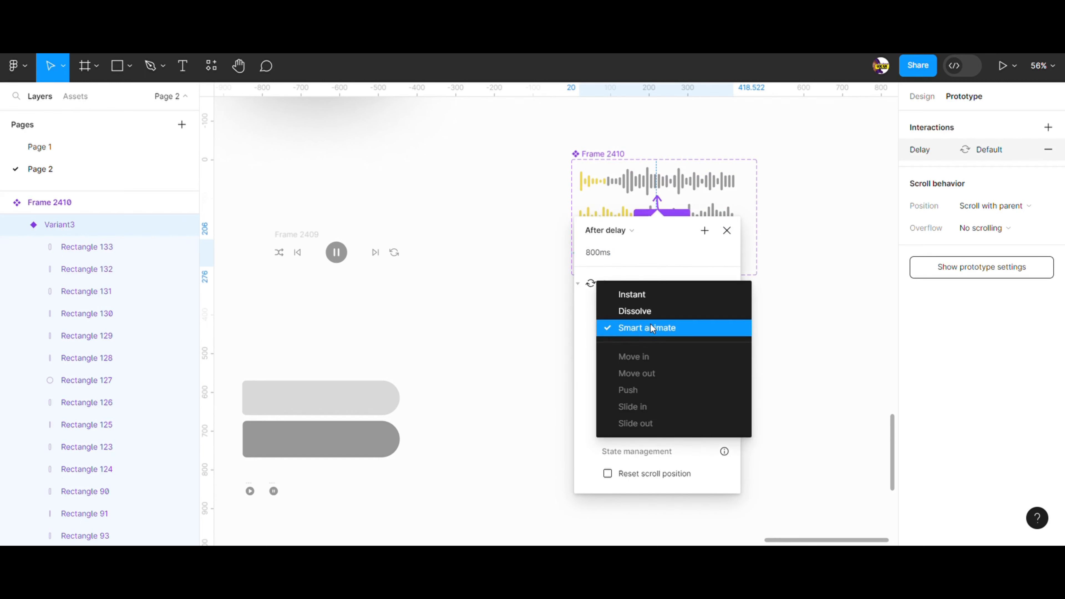
{"action": "left_click", "coordinate": [650, 328]}
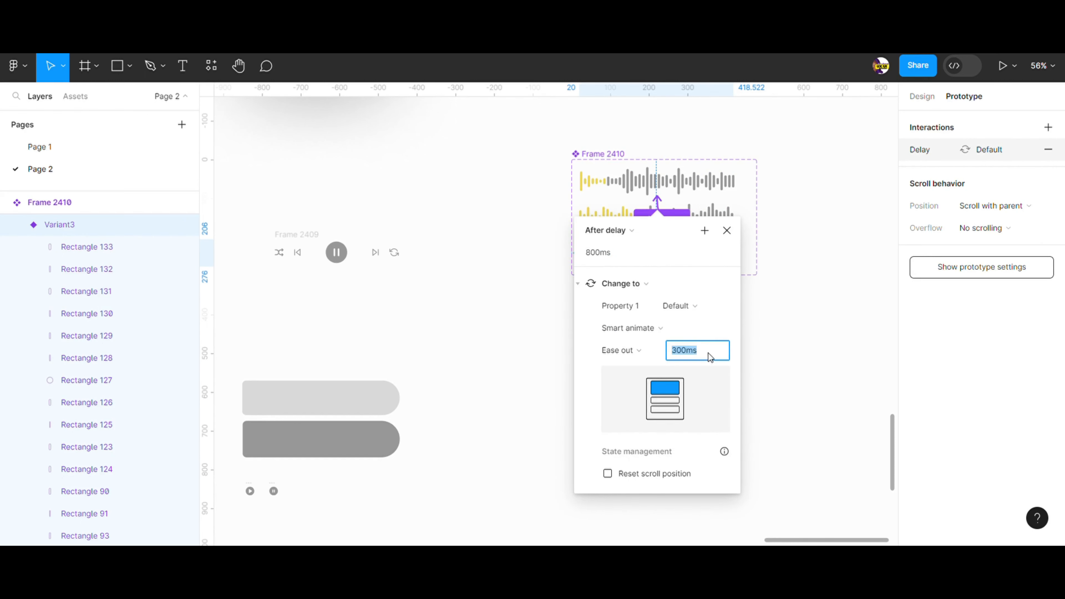